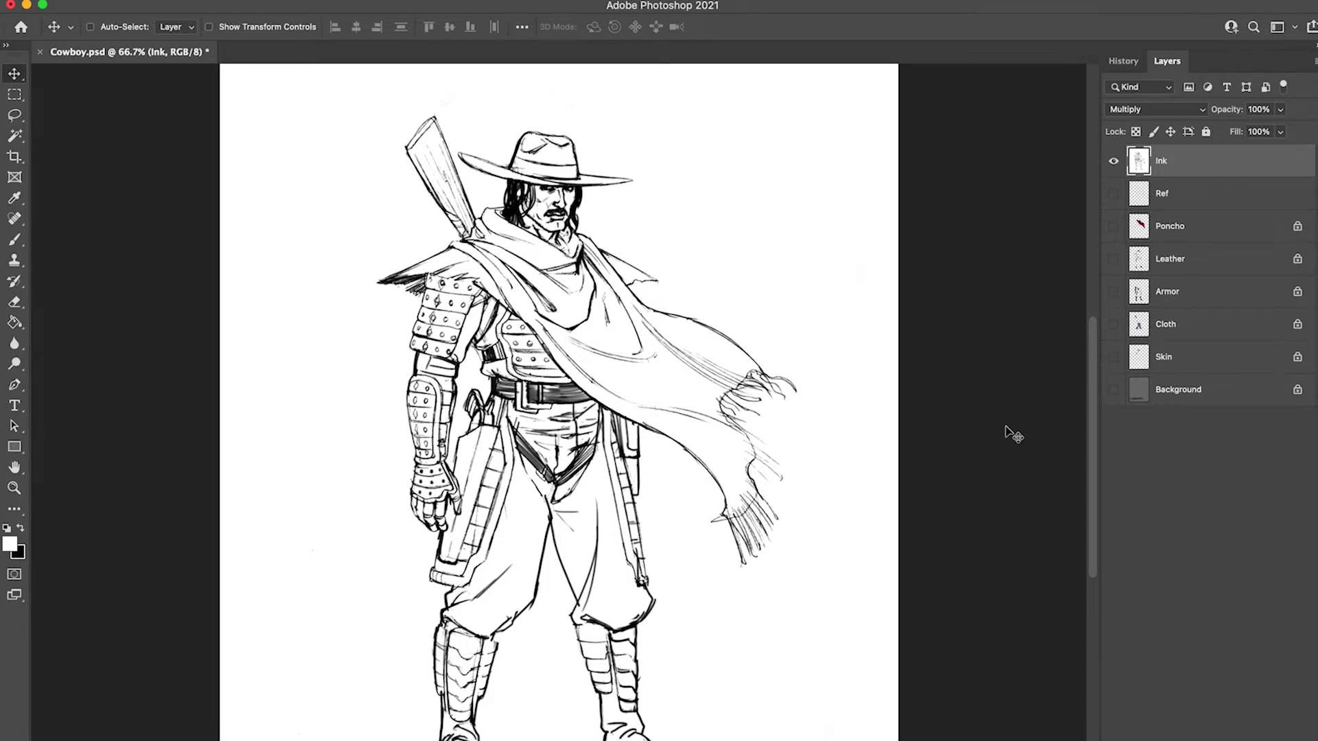
Show the Skin, Cloth, Armor, Leather, Poncho, Ref and Background layers of the cowboy illustration
{"action": "left_click", "coordinate": [1115, 358]}
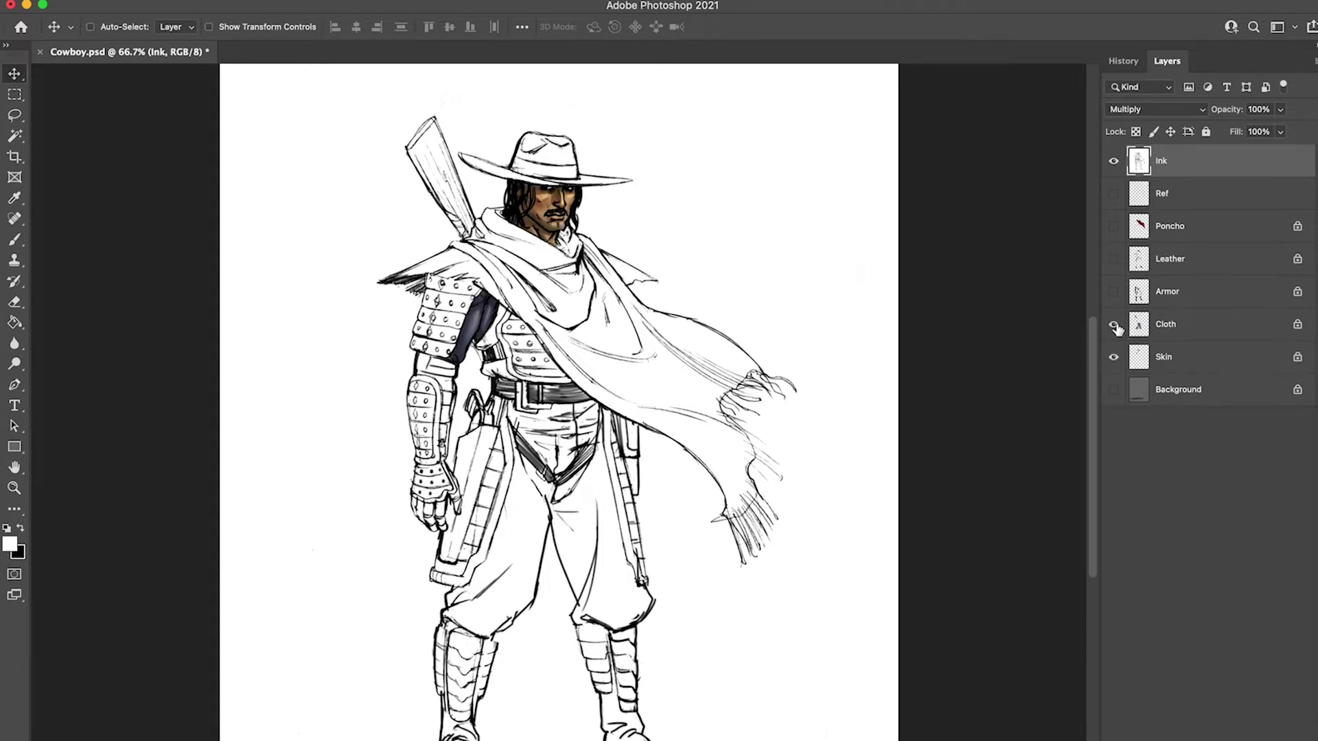
{"action": "left_click", "coordinate": [1113, 323]}
{"action": "left_click", "coordinate": [1113, 291]}
{"action": "left_click", "coordinate": [1115, 258]}
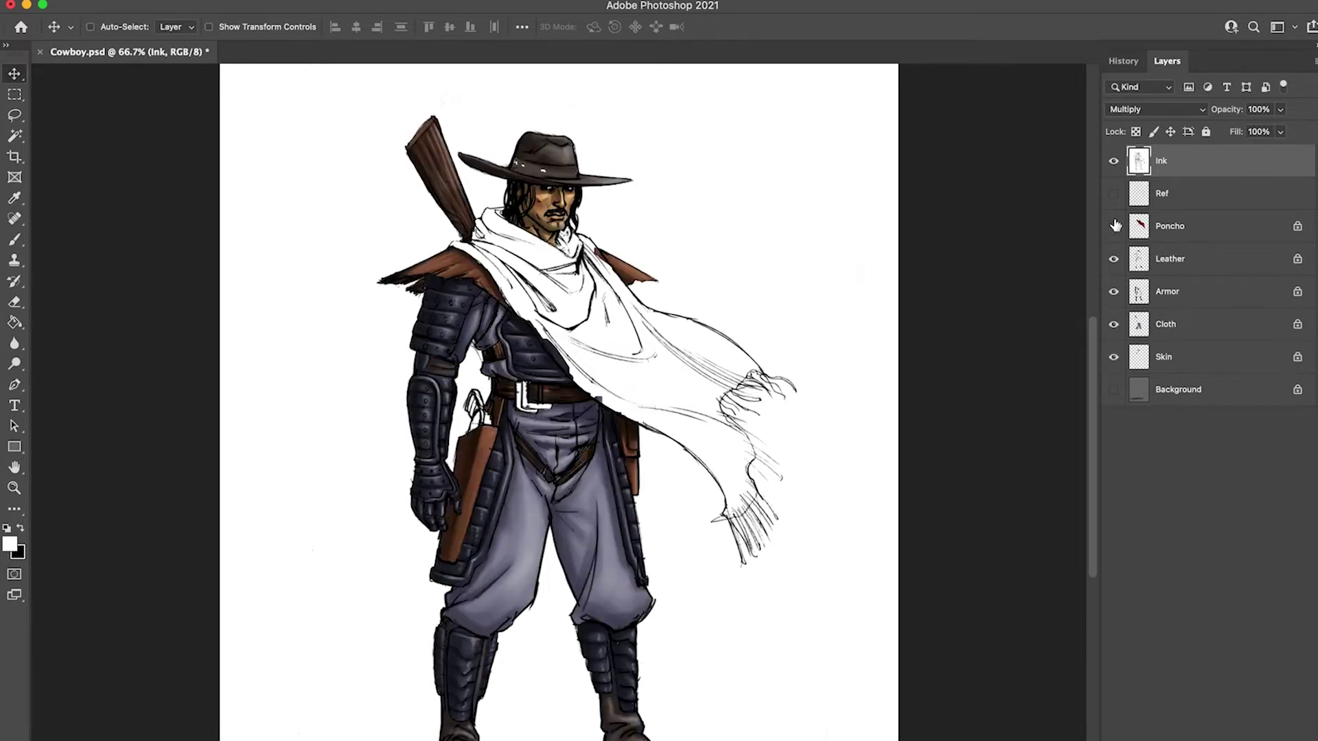
{"action": "left_click", "coordinate": [1113, 226]}
{"action": "left_click", "coordinate": [1113, 194]}
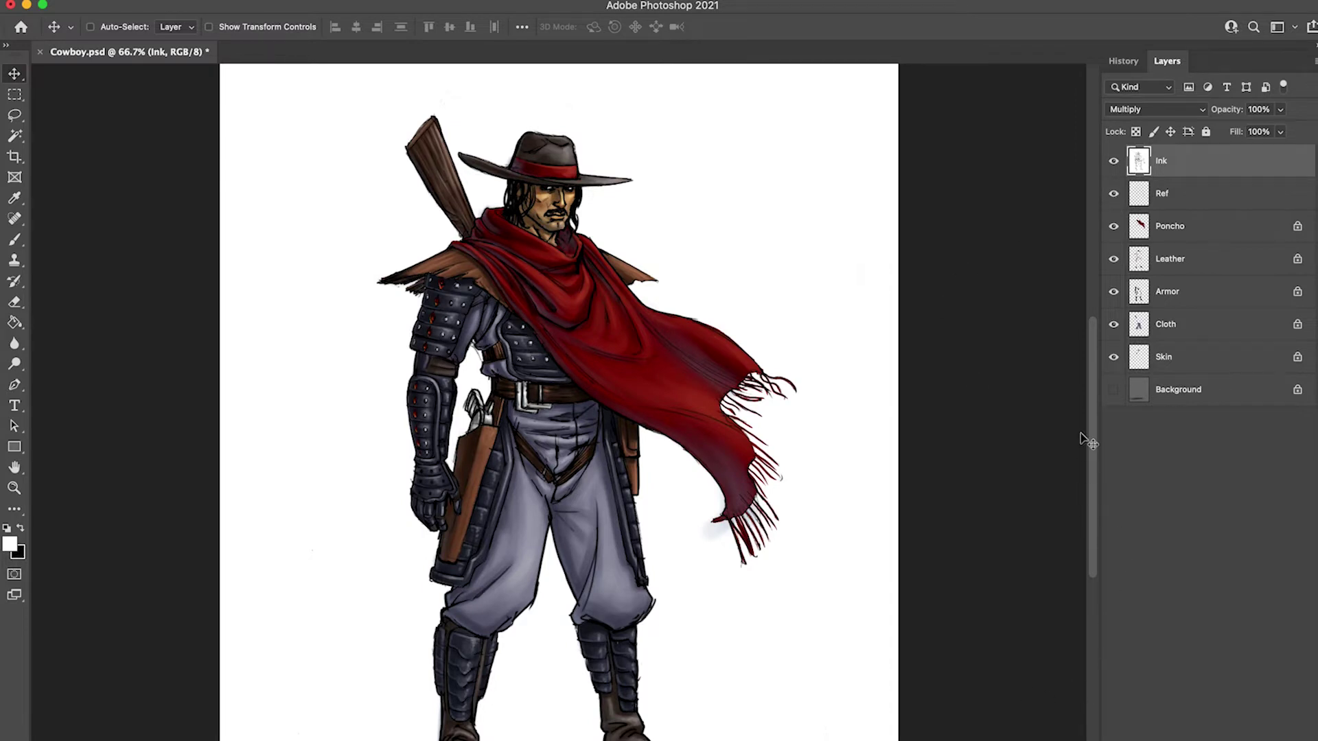
{"action": "left_click", "coordinate": [1114, 393]}
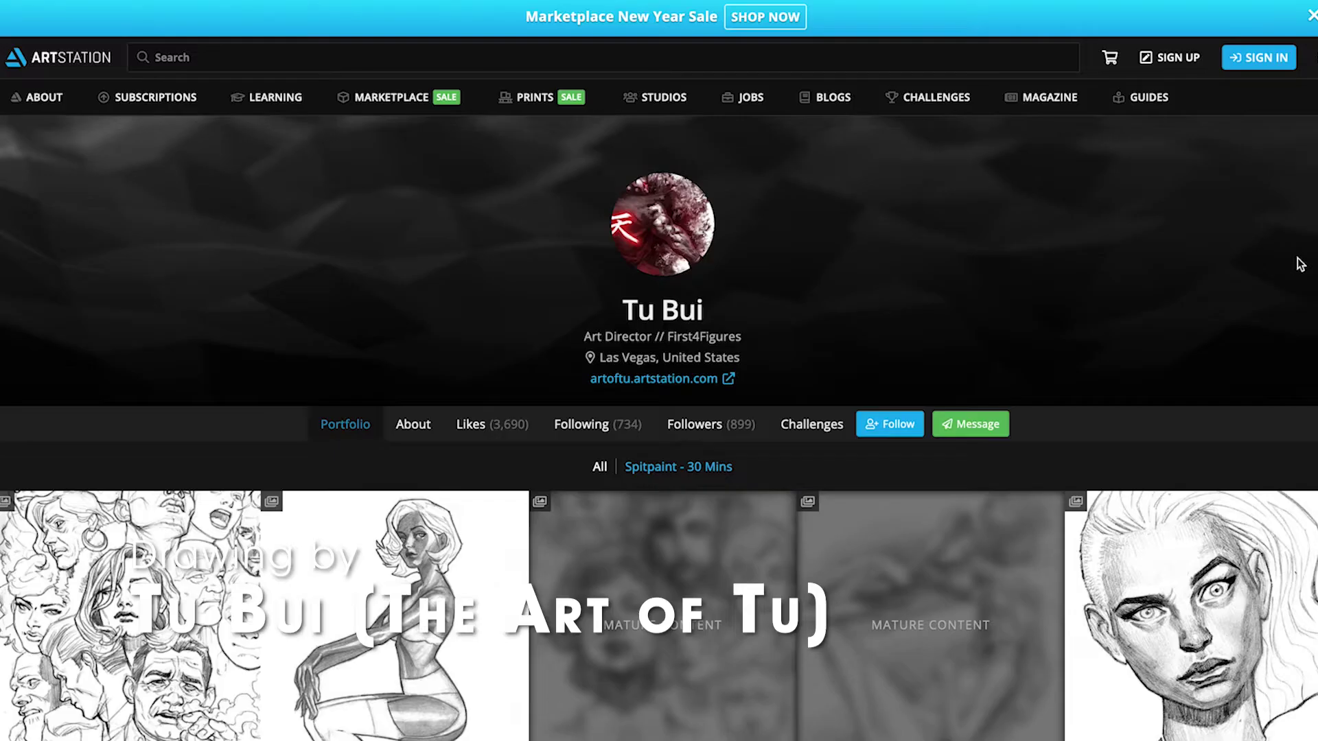
{"action": "scroll", "coordinate": [1299, 264], "scroll_direction": "down", "scroll_amount": 10}
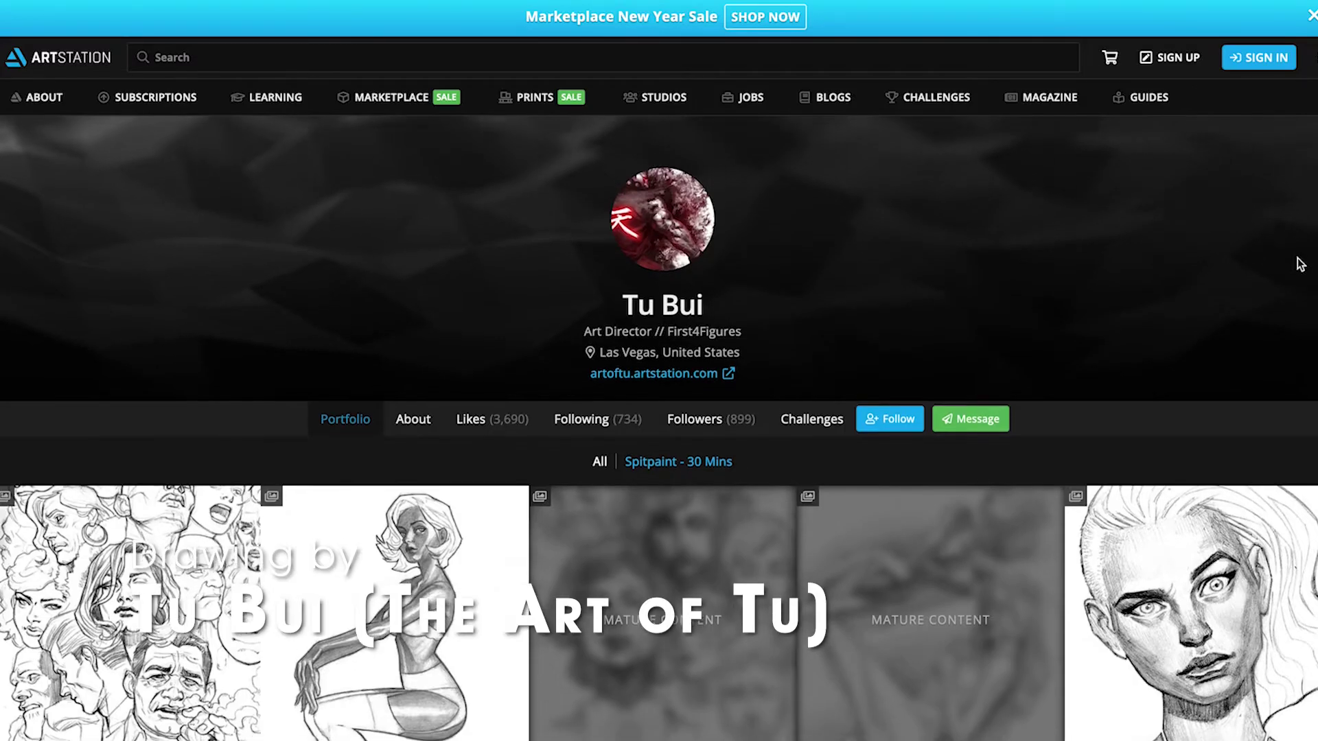
{"action": "scroll", "coordinate": [1299, 264], "scroll_direction": "down", "scroll_amount": 5}
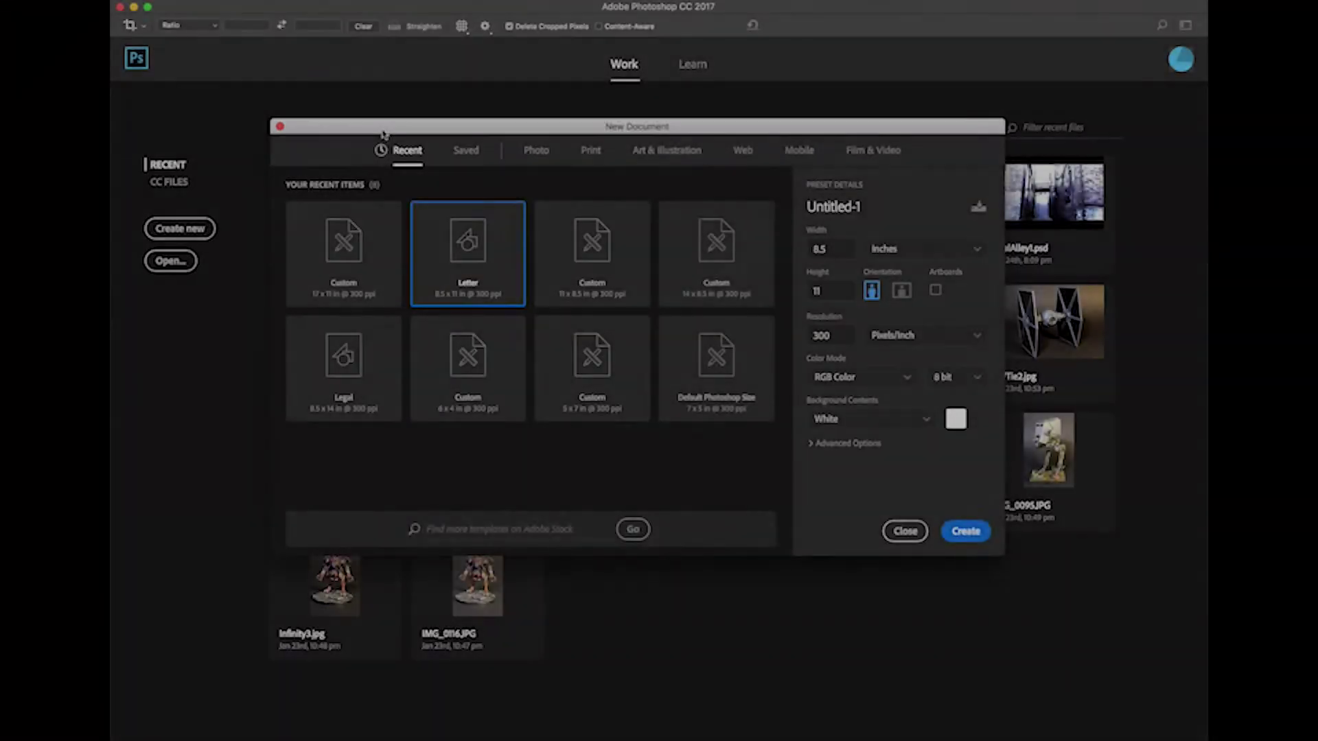
Create a portrait Letter document, 8.5 x 11 inches at 300 pixels/inch, in 8-bit RGB Color with a white background
{"action": "mouse_move", "coordinate": [383, 133]}
{"action": "left_mouse_down"}
{"action": "mouse_move", "coordinate": [259, 98]}
{"action": "mouse_move", "coordinate": [313, 90]}
{"action": "mouse_move", "coordinate": [377, 110]}
{"action": "left_mouse_up"}
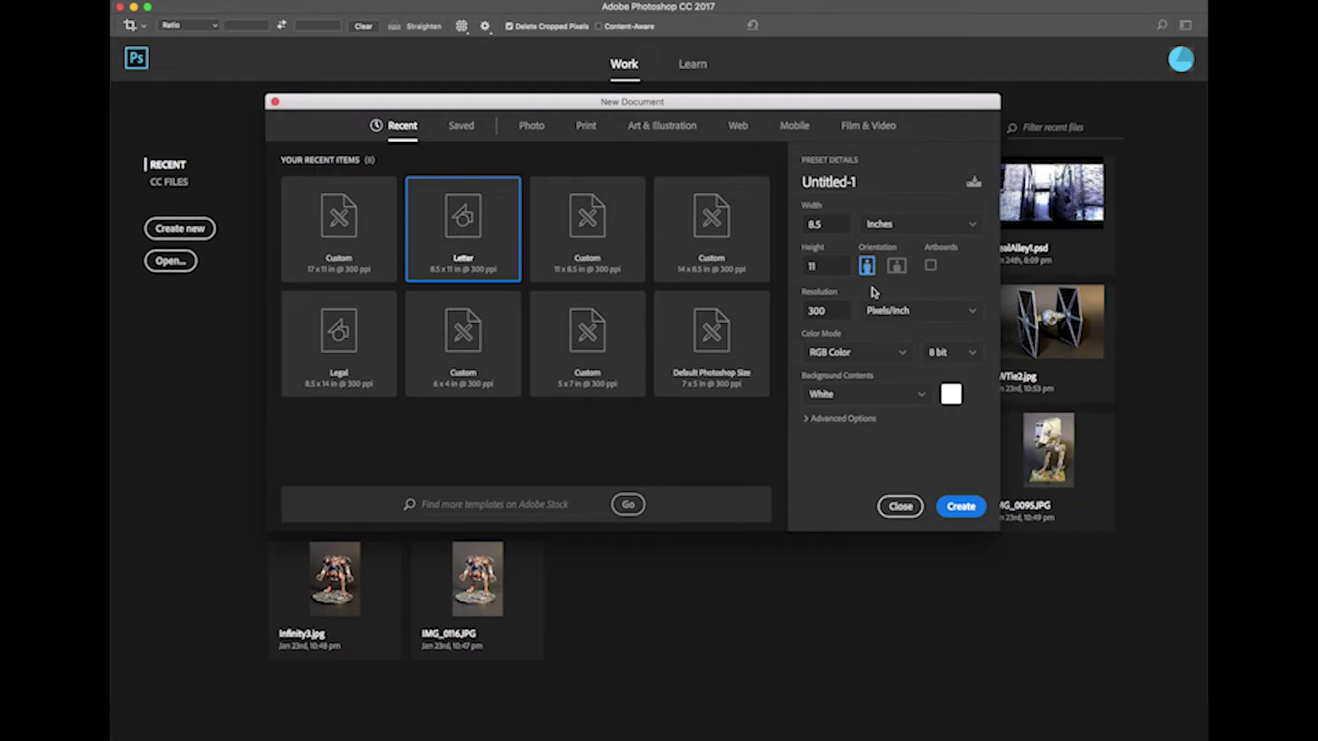
{"action": "left_click", "coordinate": [961, 508]}
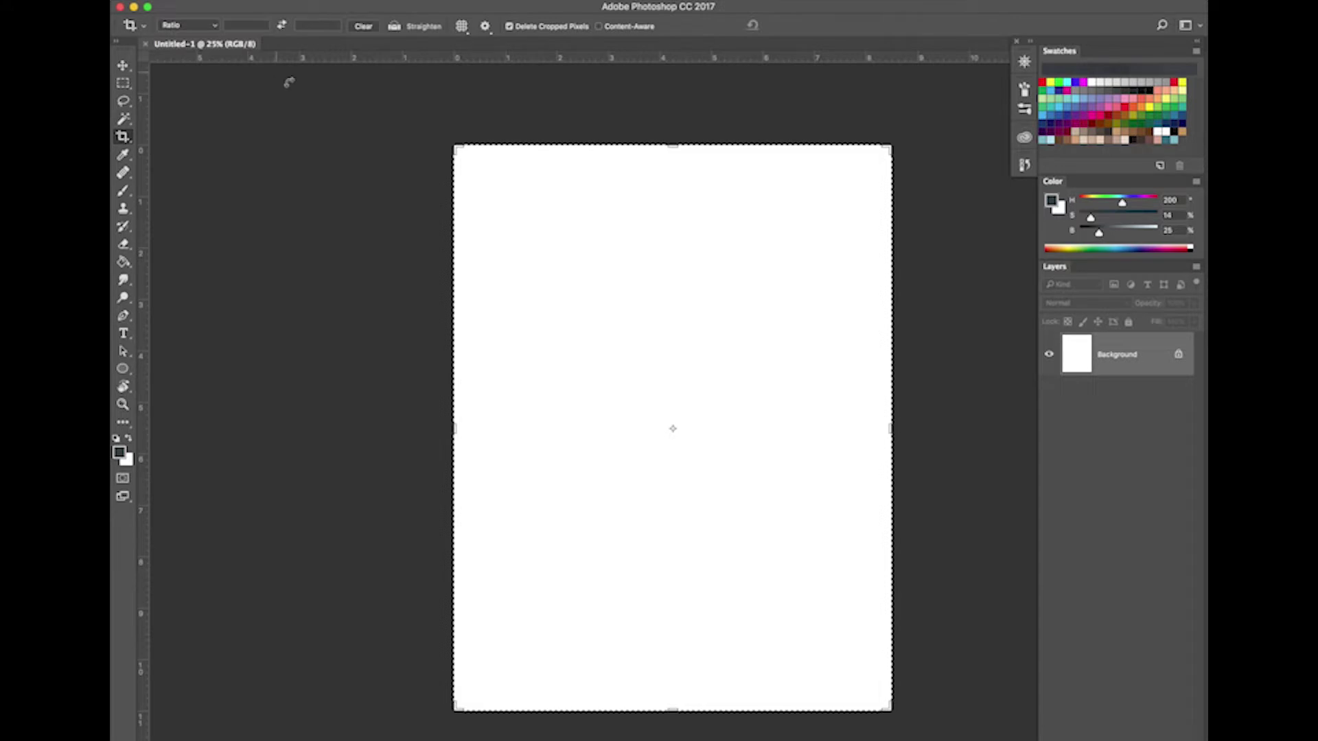
Preview the cowboy_by_dualprodigy line-art JPG in the Illustrations folder and place it in the blank document
{"action": "left_click", "coordinate": [123, 66]}
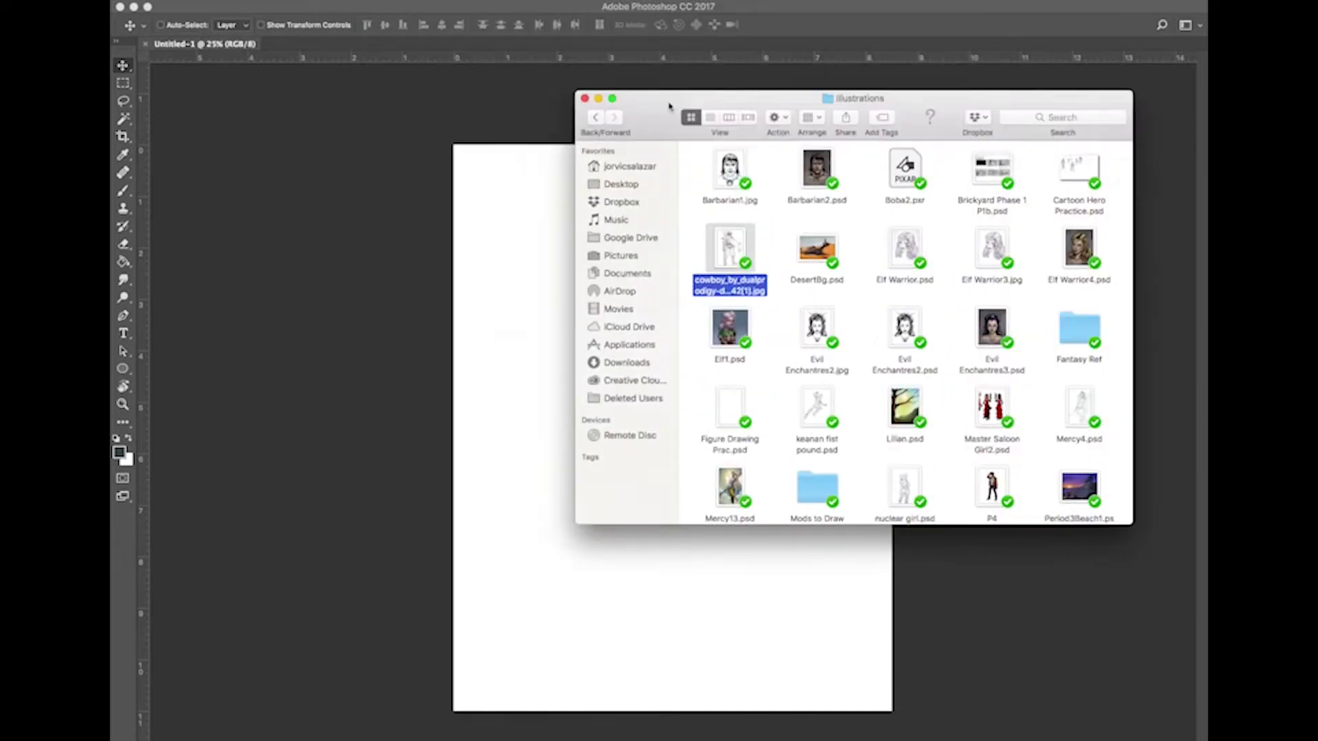
{"action": "left_click_drag", "start_coordinate": [668, 106], "coordinate": [244, 87]}
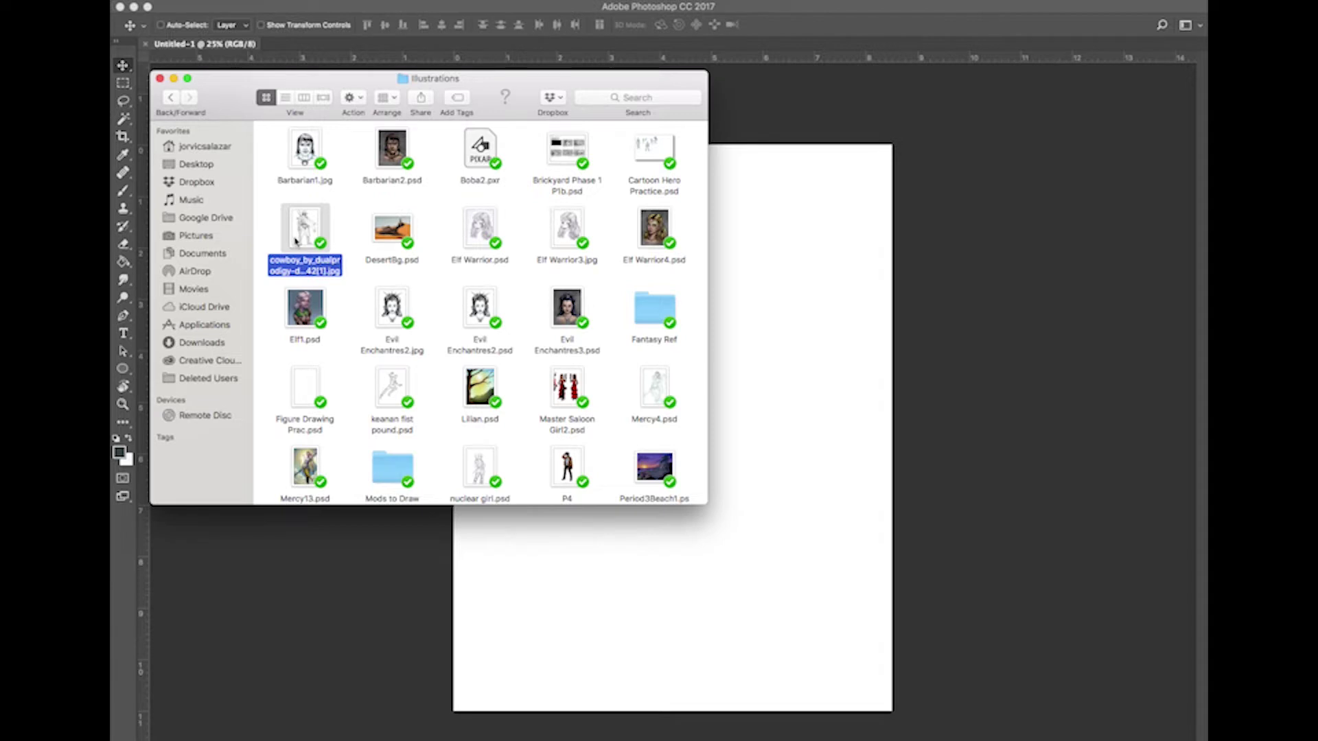
{"action": "key", "text": "space"}
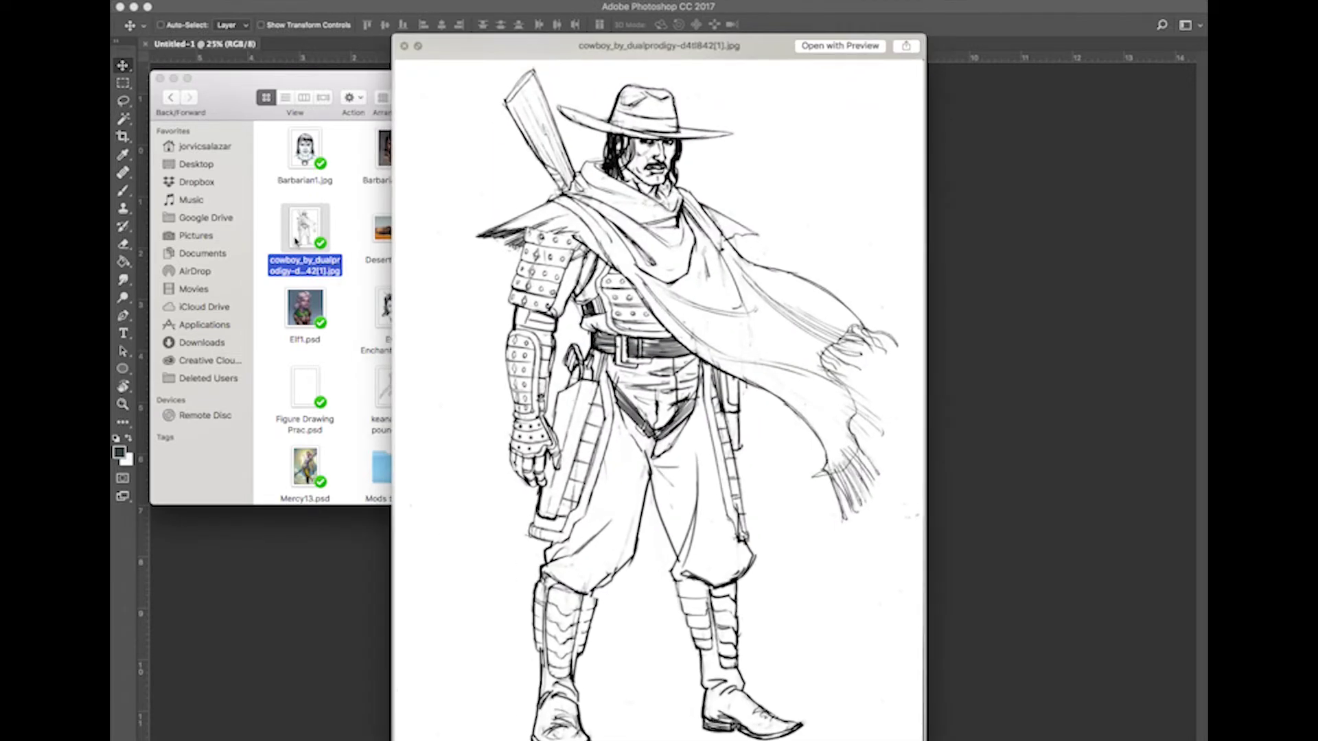
{"action": "key", "text": "space"}
{"action": "left_click_drag", "start_coordinate": [299, 237], "coordinate": [735, 391]}
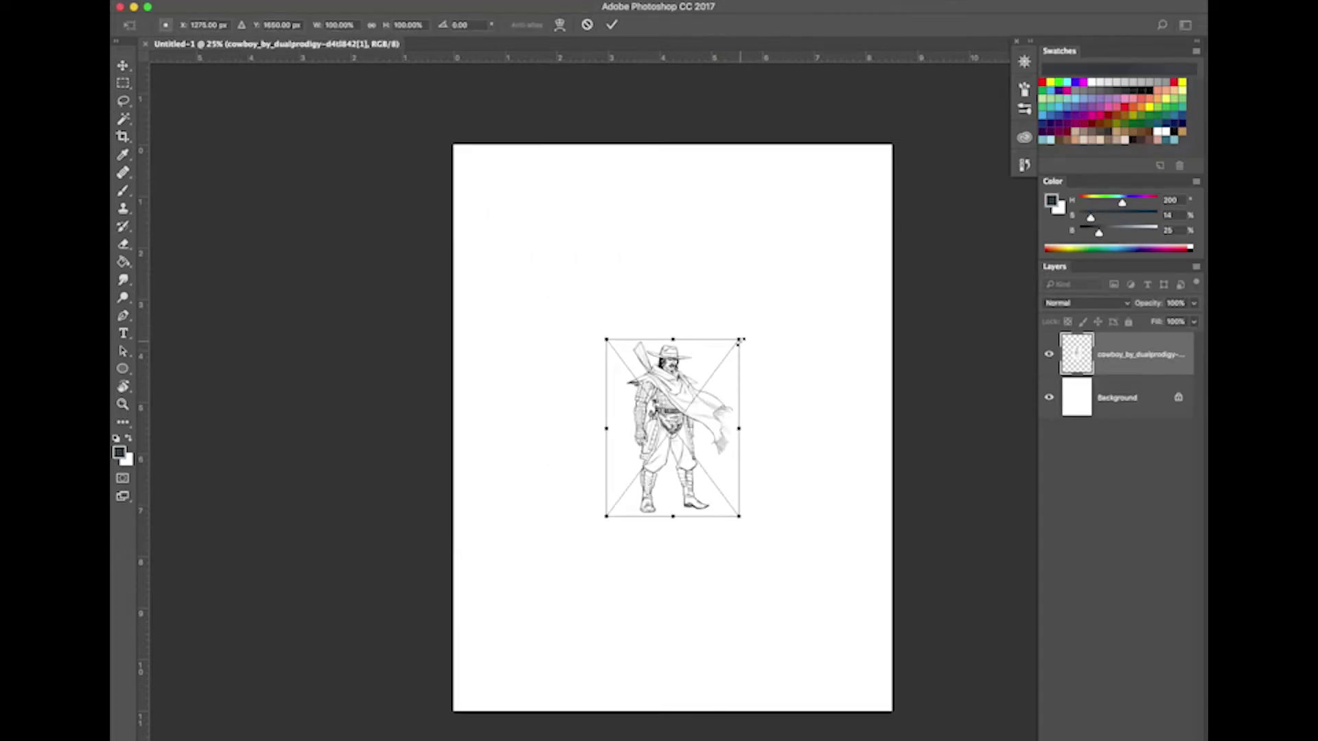
Scale the placed cowboy drawing to about 256% and centre it on the page
{"action": "left_click_drag", "start_coordinate": [739, 339], "coordinate": [841, 201]}
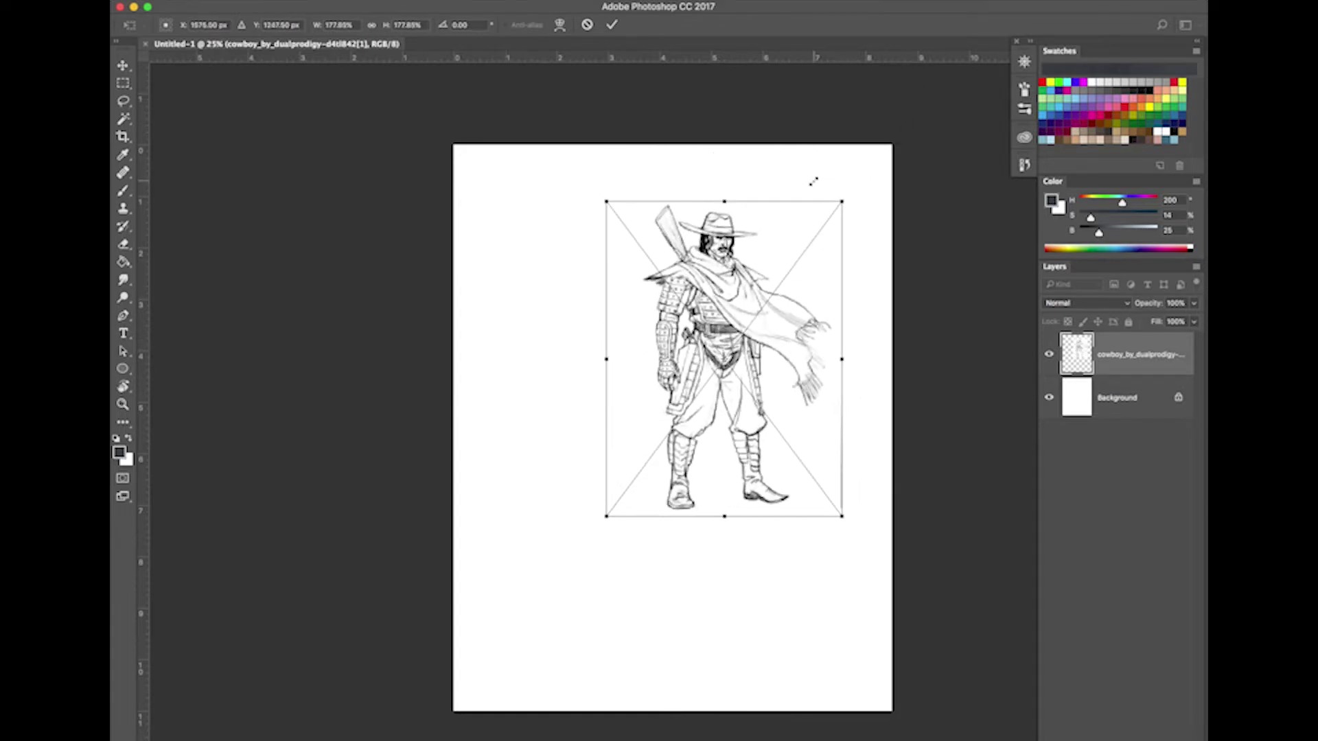
{"action": "left_click_drag", "start_coordinate": [604, 517], "coordinate": [565, 621]}
{"action": "left_click_drag", "start_coordinate": [666, 333], "coordinate": [712, 371]}
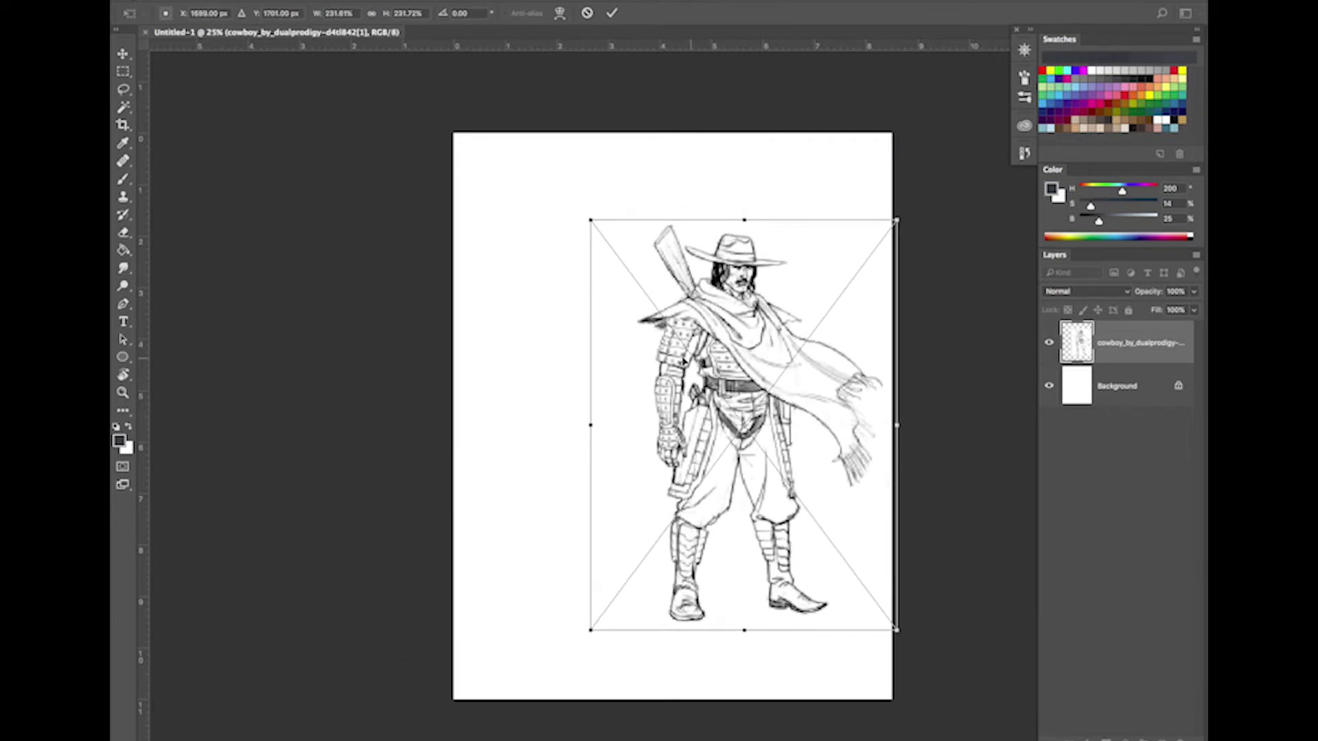
{"action": "left_click_drag", "start_coordinate": [584, 219], "coordinate": [528, 193]}
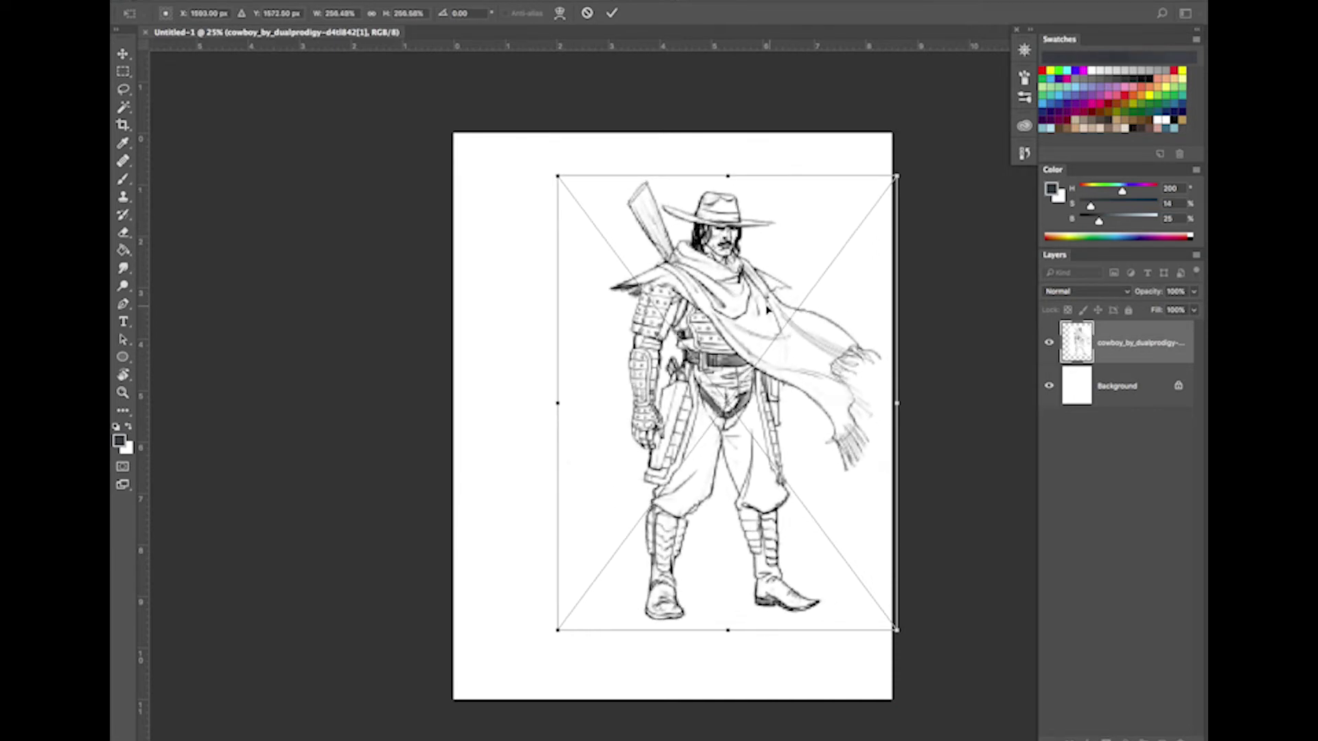
{"action": "left_click_drag", "start_coordinate": [769, 310], "coordinate": [709, 329]}
{"action": "key", "text": "Return"}
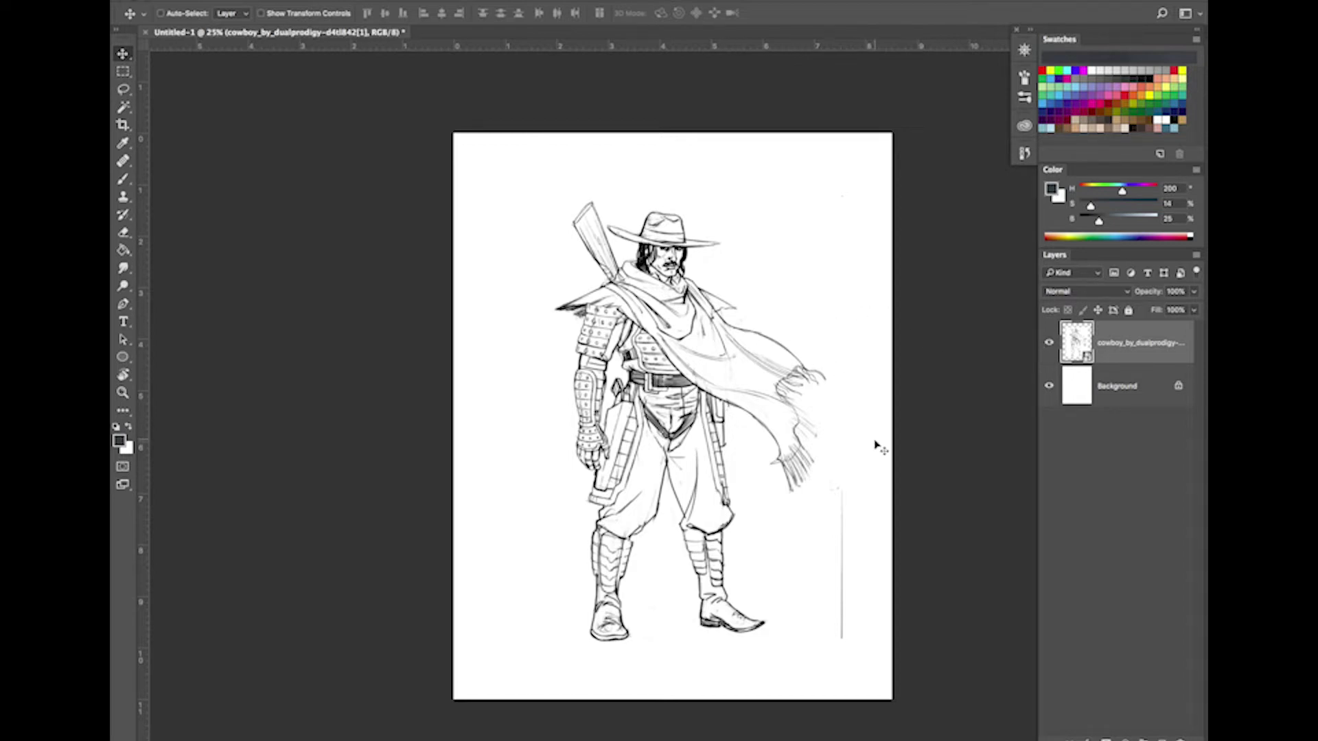
Rasterize the placed cowboy drawing's layer
{"action": "right_click", "coordinate": [1125, 346]}
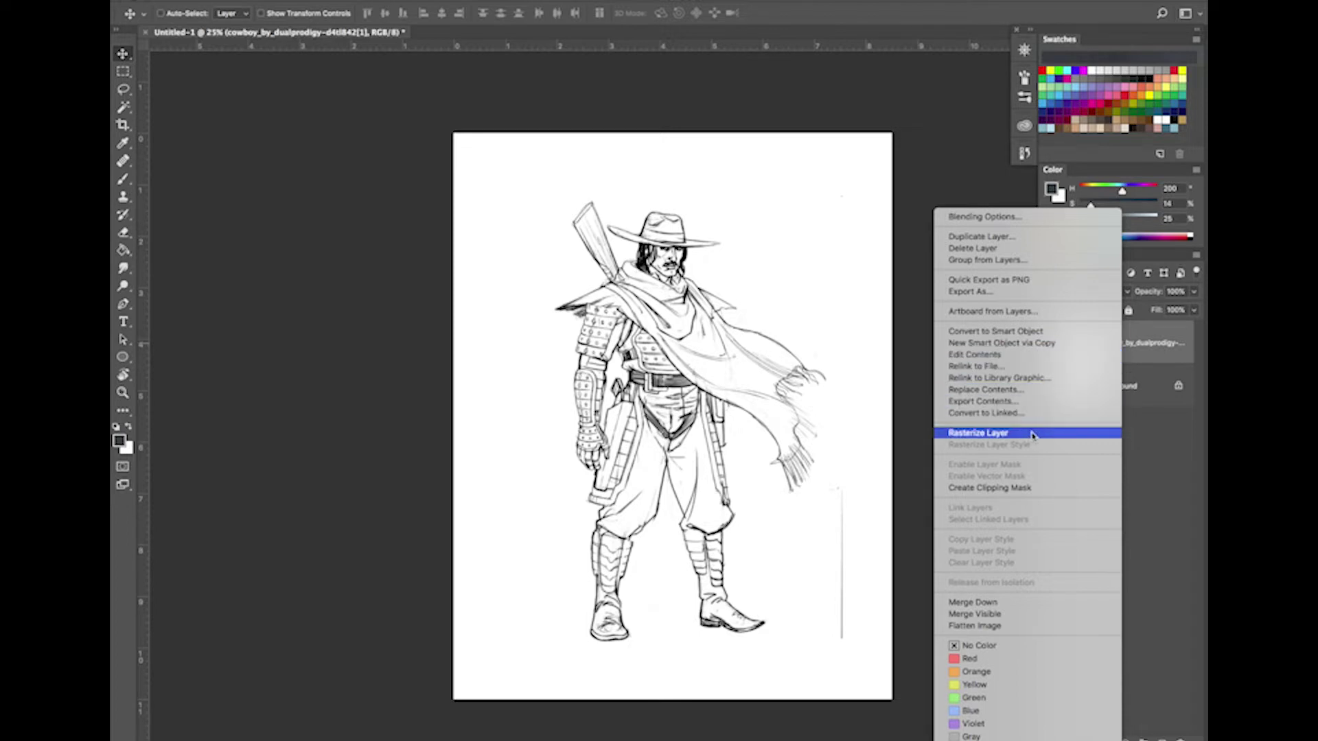
{"action": "left_click", "coordinate": [1144, 350]}
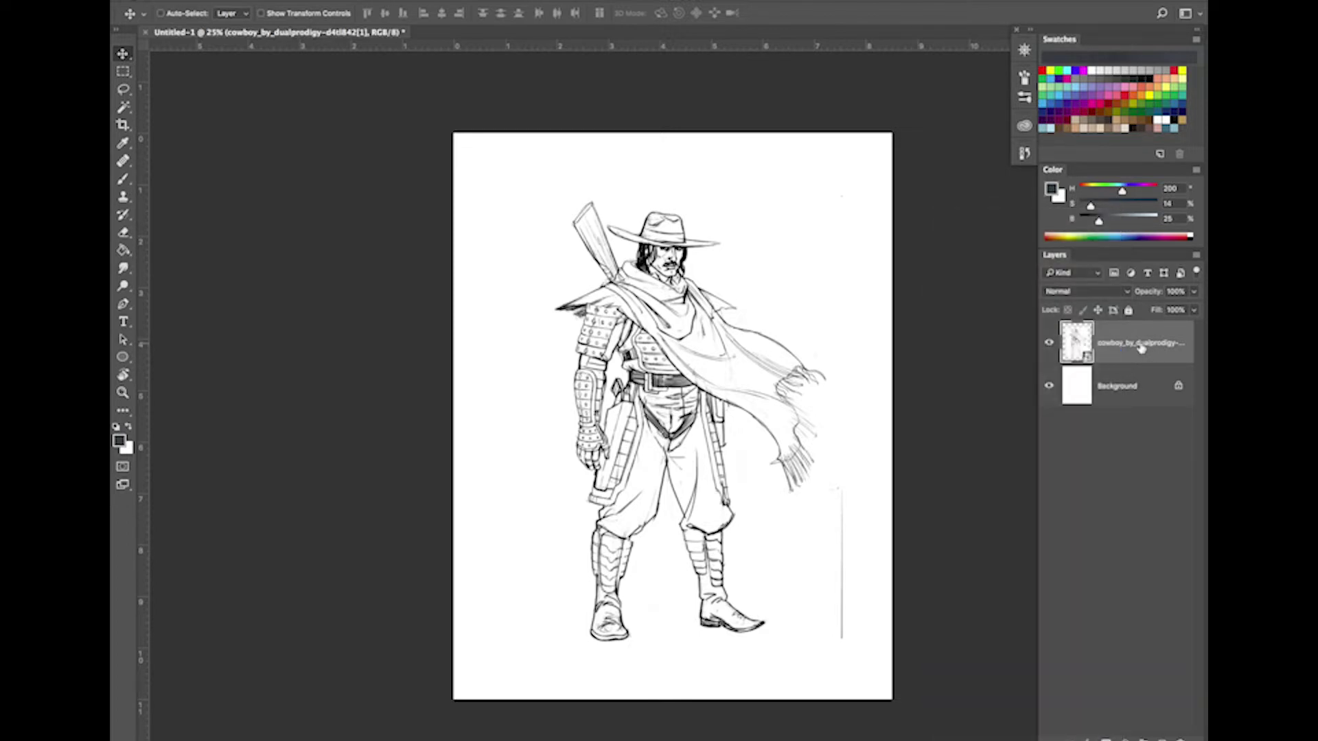
{"action": "right_click", "coordinate": [1139, 346]}
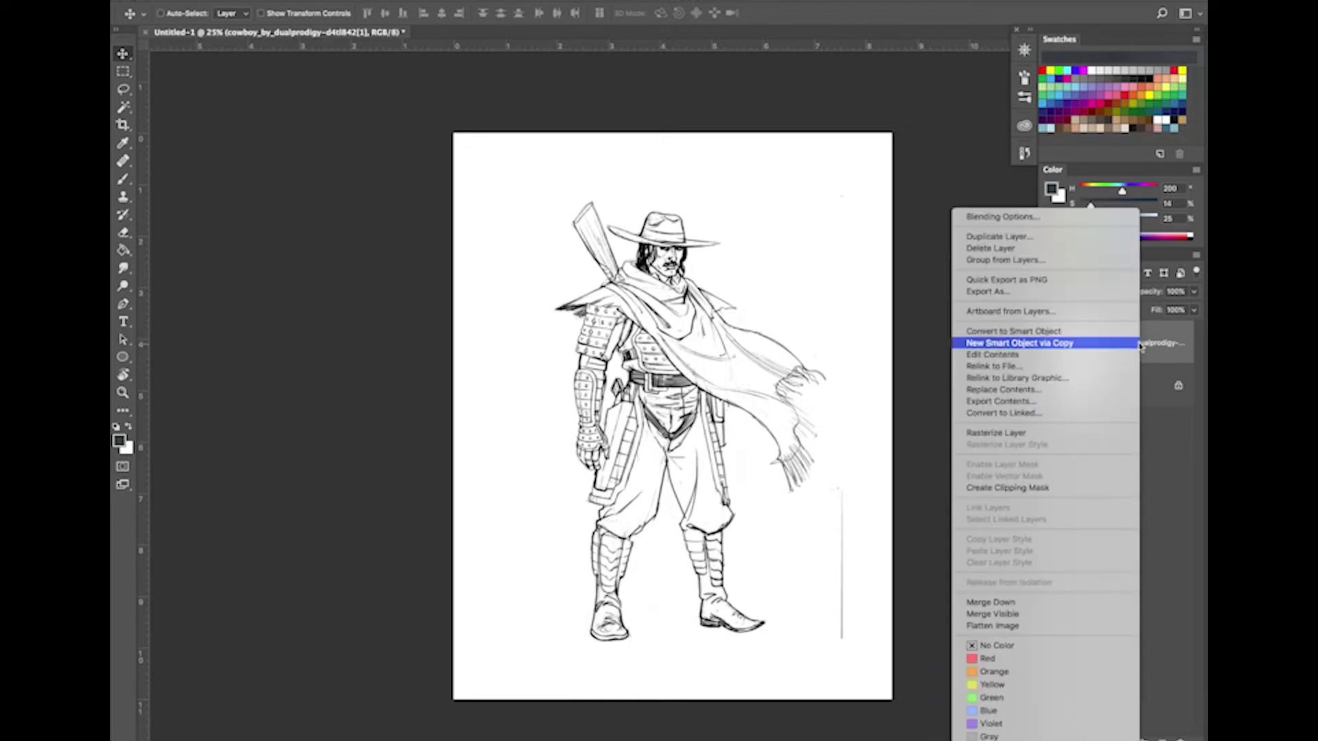
{"action": "left_click", "coordinate": [1045, 435]}
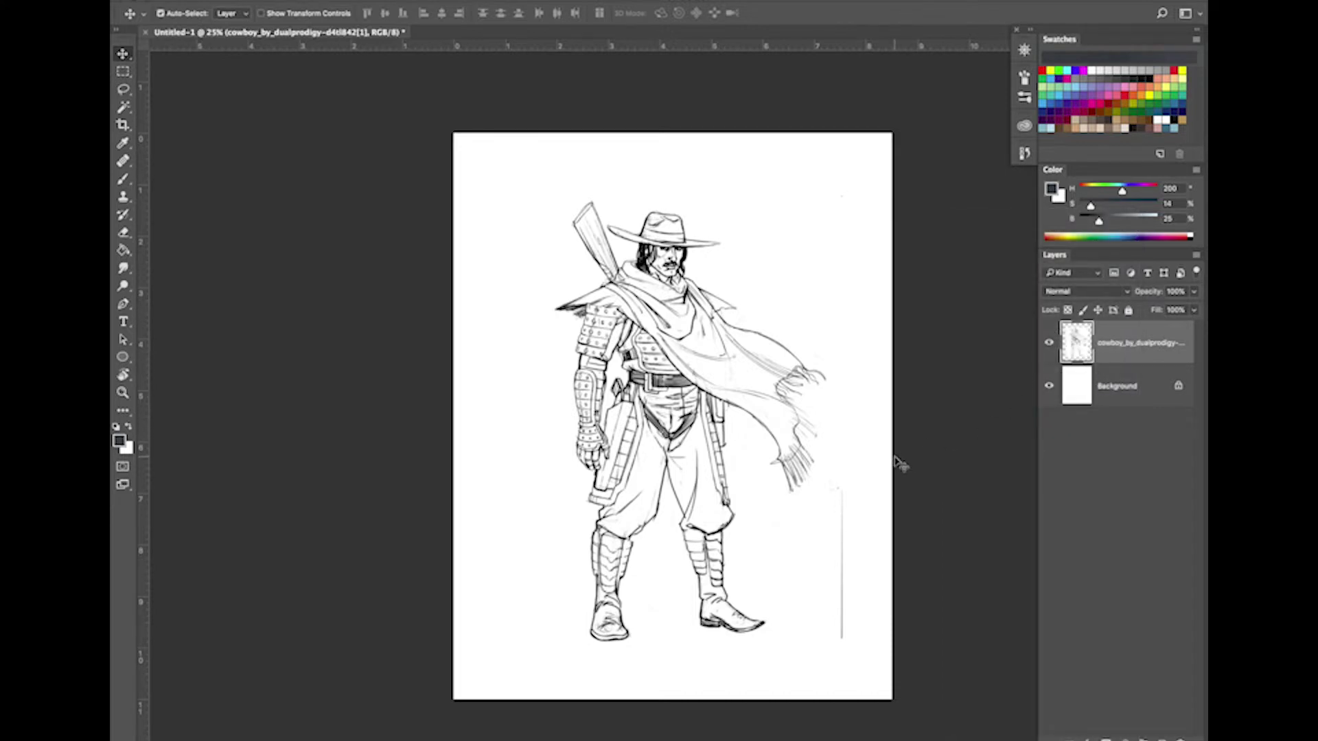
Rename the cowboy drawing's layer "=="
{"action": "key", "text": "ctrl+plus"}
{"action": "key", "text": "ctrl+plus"}
{"action": "key", "text": "ctrl+minus"}
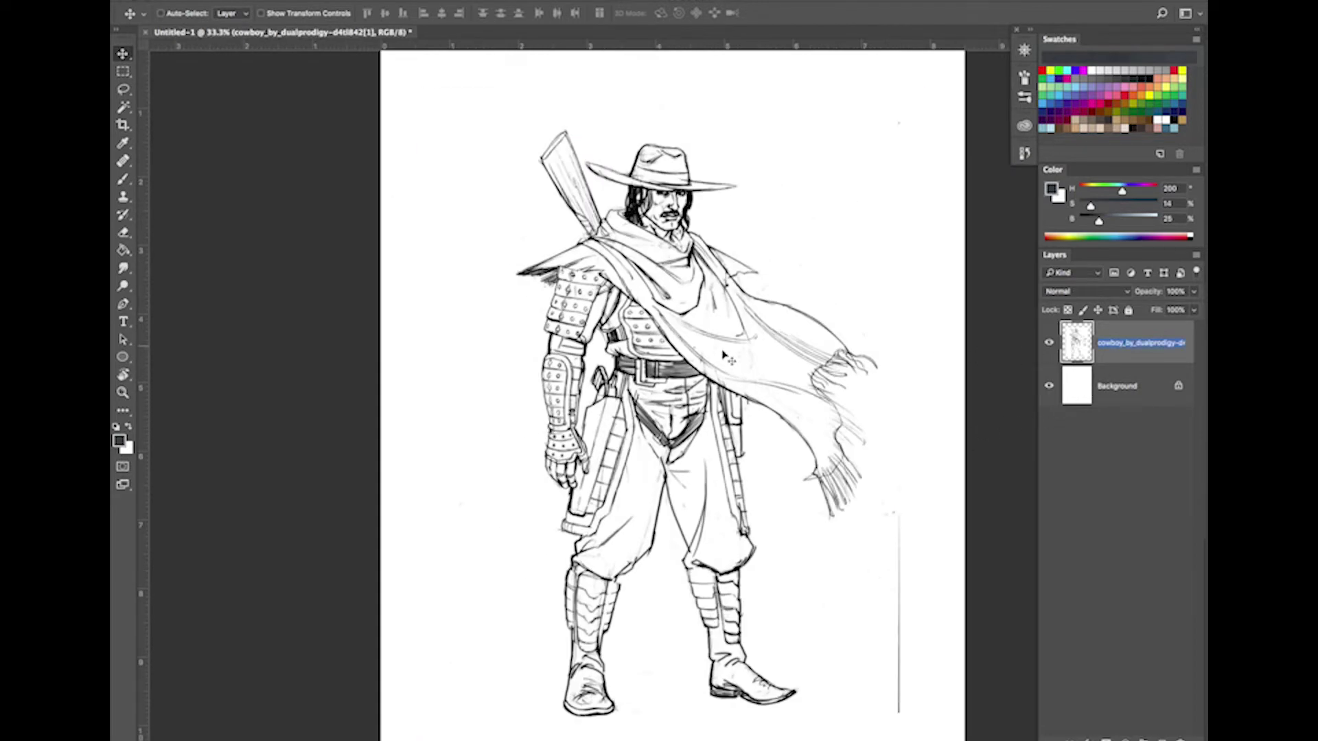
{"action": "type", "text": "=="}
{"action": "key", "text": "super+plus"}
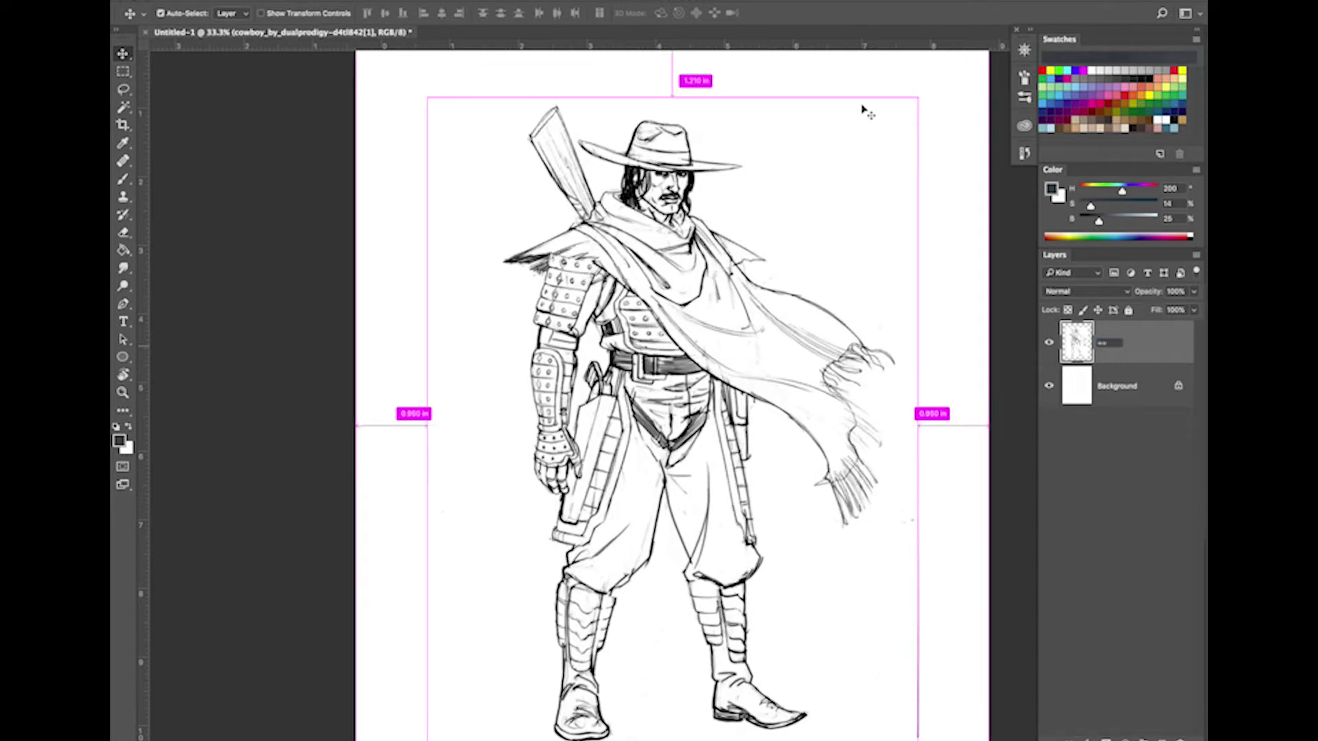
Activate the Brush tool with white as the foreground colour and black as the background, and look over the brush presets
{"action": "key", "text": "super+plus"}
{"action": "key", "text": "space"}
{"action": "left_click_drag", "start_coordinate": [856, 159], "coordinate": [669, 358]}
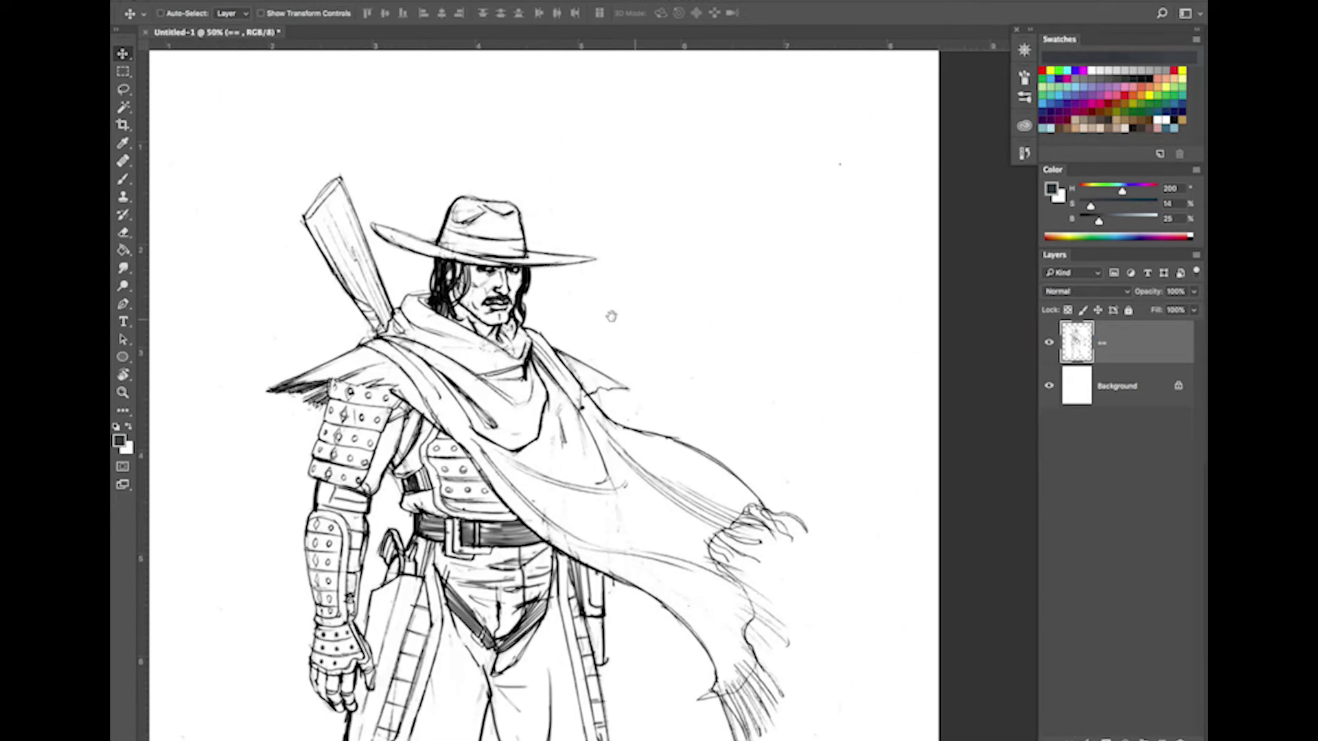
{"action": "left_click", "coordinate": [124, 180]}
{"action": "left_click", "coordinate": [116, 426]}
{"action": "left_click", "coordinate": [127, 427]}
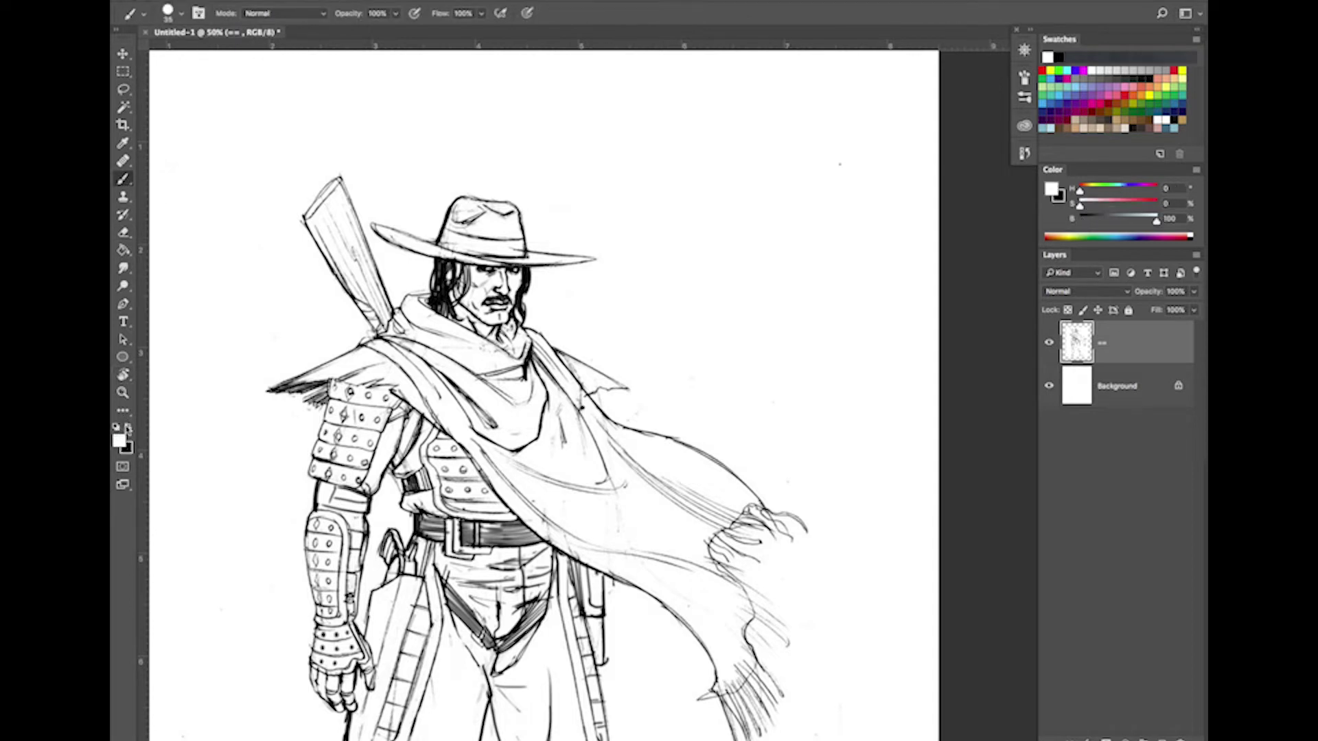
{"action": "right_click", "coordinate": [374, 106]}
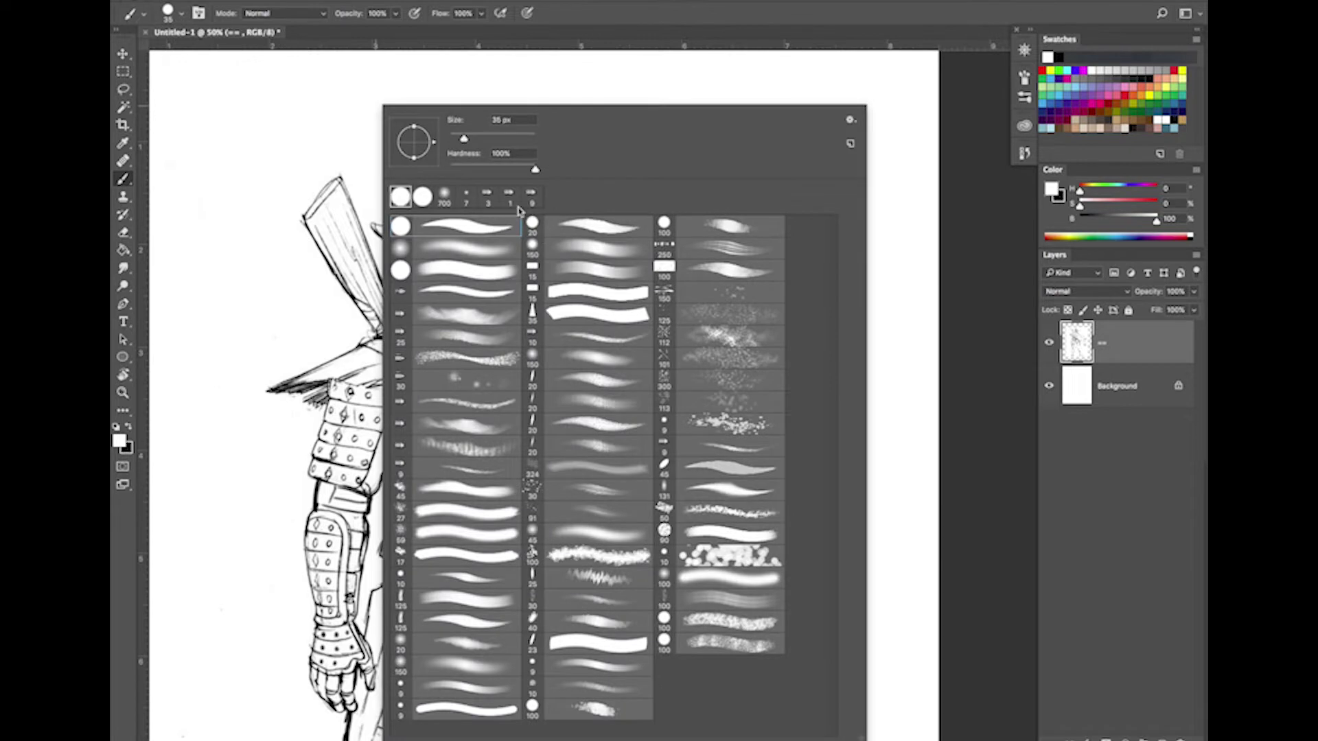
{"action": "left_click", "coordinate": [567, 15]}
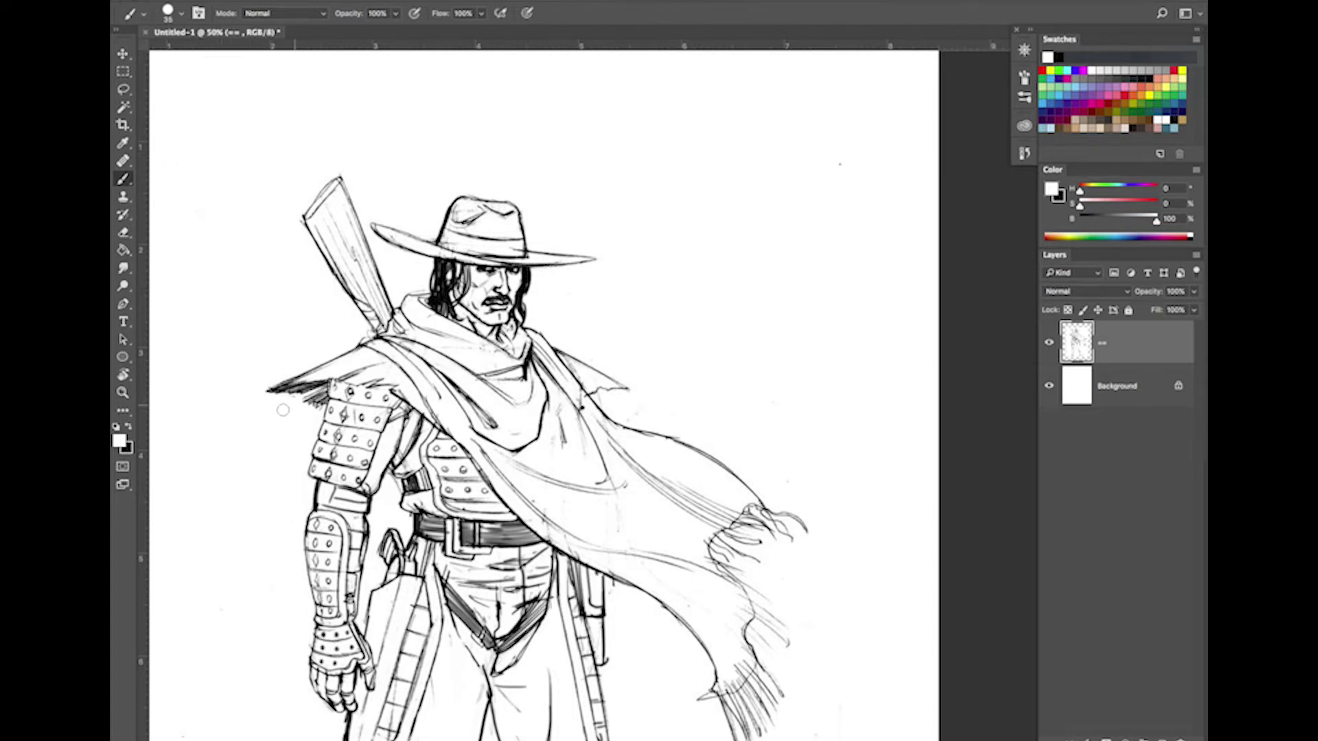
Apply a Levels adjustment to the cowboy drawing with input levels 17, 0.86 and 240
{"action": "scroll", "coordinate": [474, 377], "scroll_direction": "down", "scroll_amount": 3}
{"action": "scroll", "coordinate": [473, 376], "scroll_direction": "right", "scroll_amount": 4}
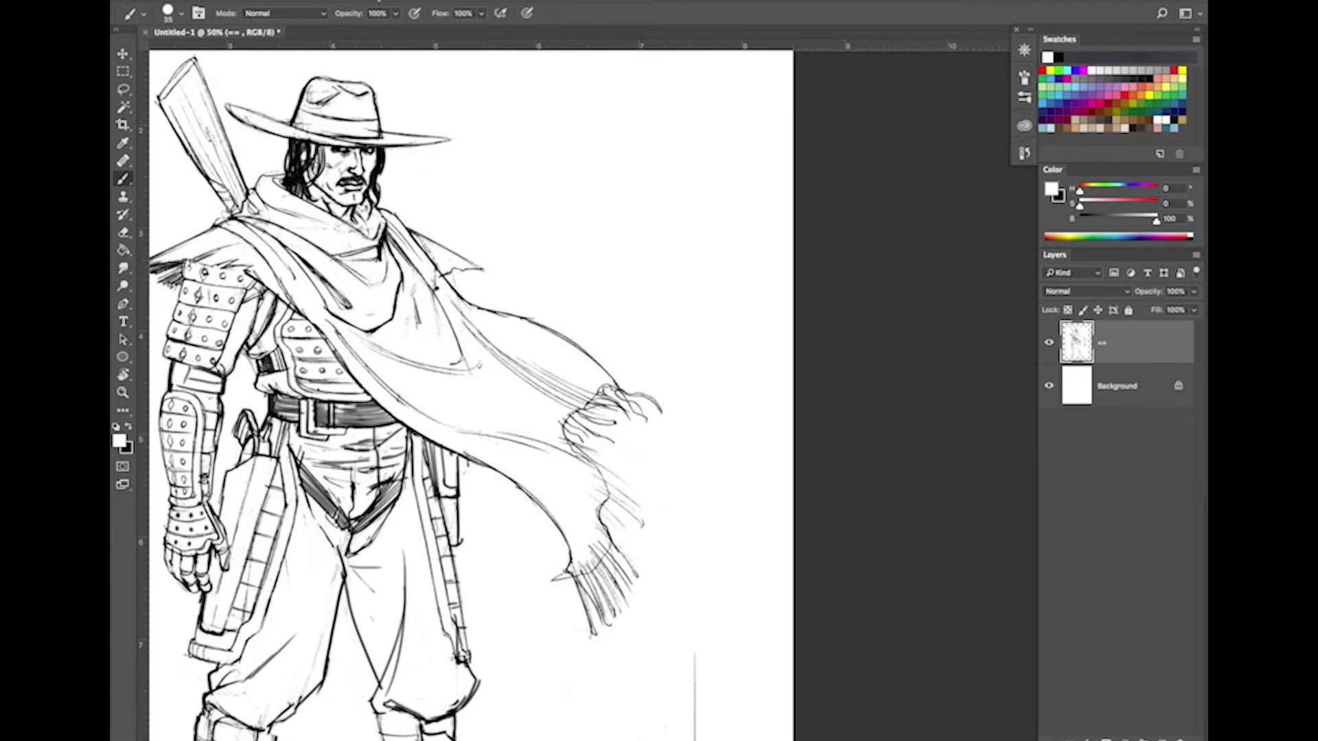
{"action": "left_click", "coordinate": [293, 1]}
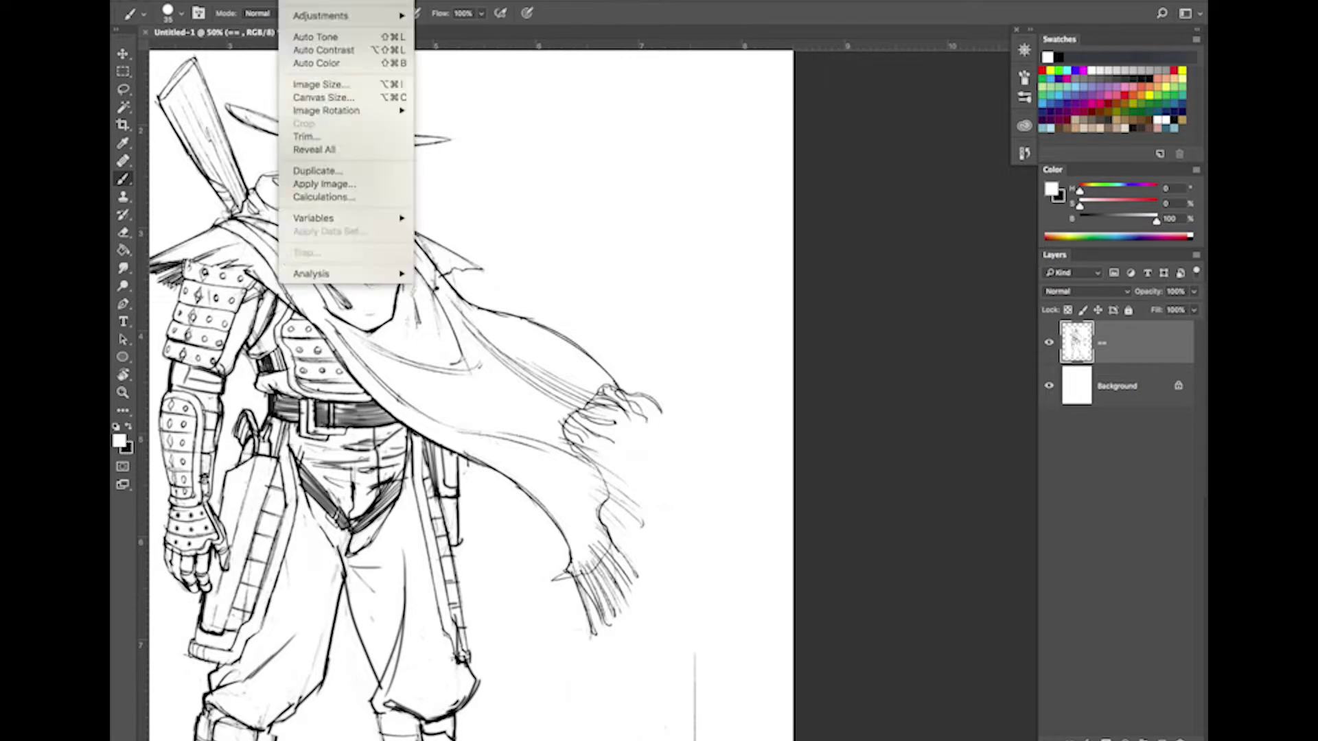
{"action": "mouse_move", "coordinate": [333, 16]}
{"action": "left_click", "coordinate": [462, 28]}
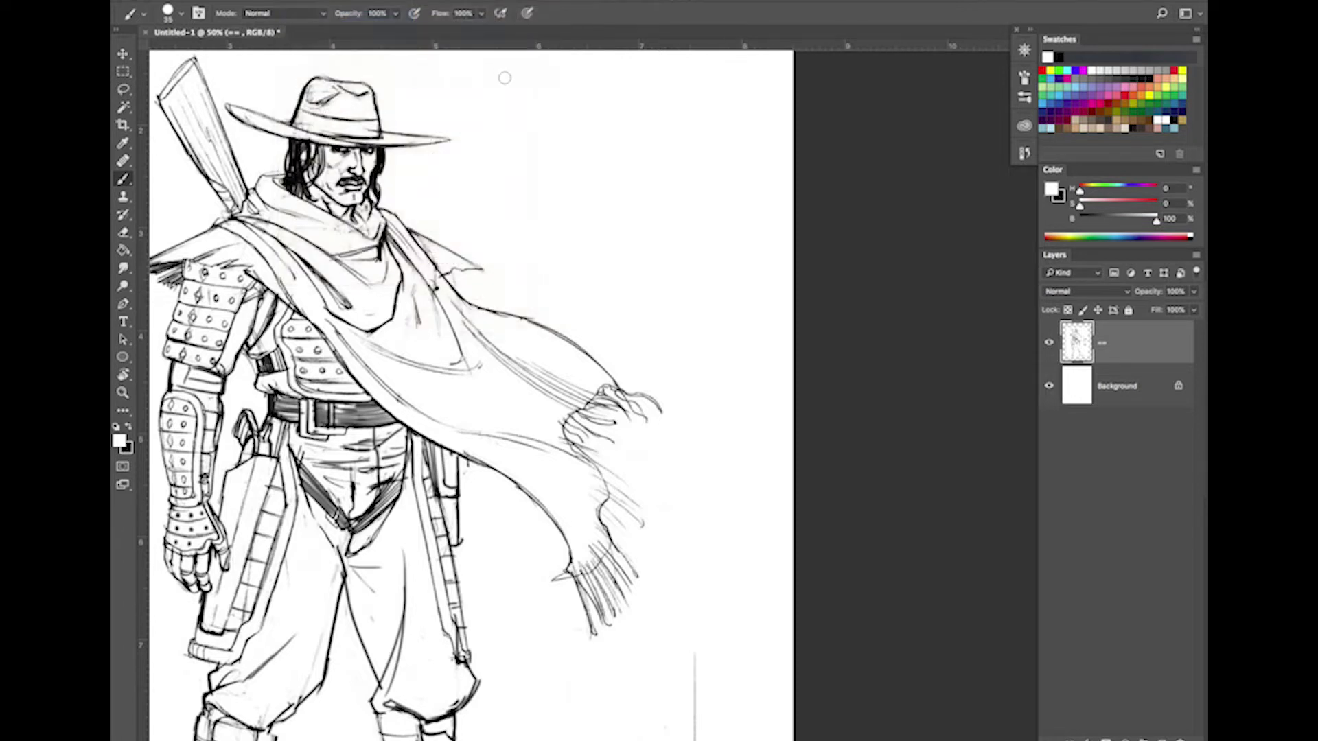
{"action": "left_click_drag", "start_coordinate": [470, 613], "coordinate": [377, 616]}
{"action": "left_click_drag", "start_coordinate": [475, 462], "coordinate": [861, 370]}
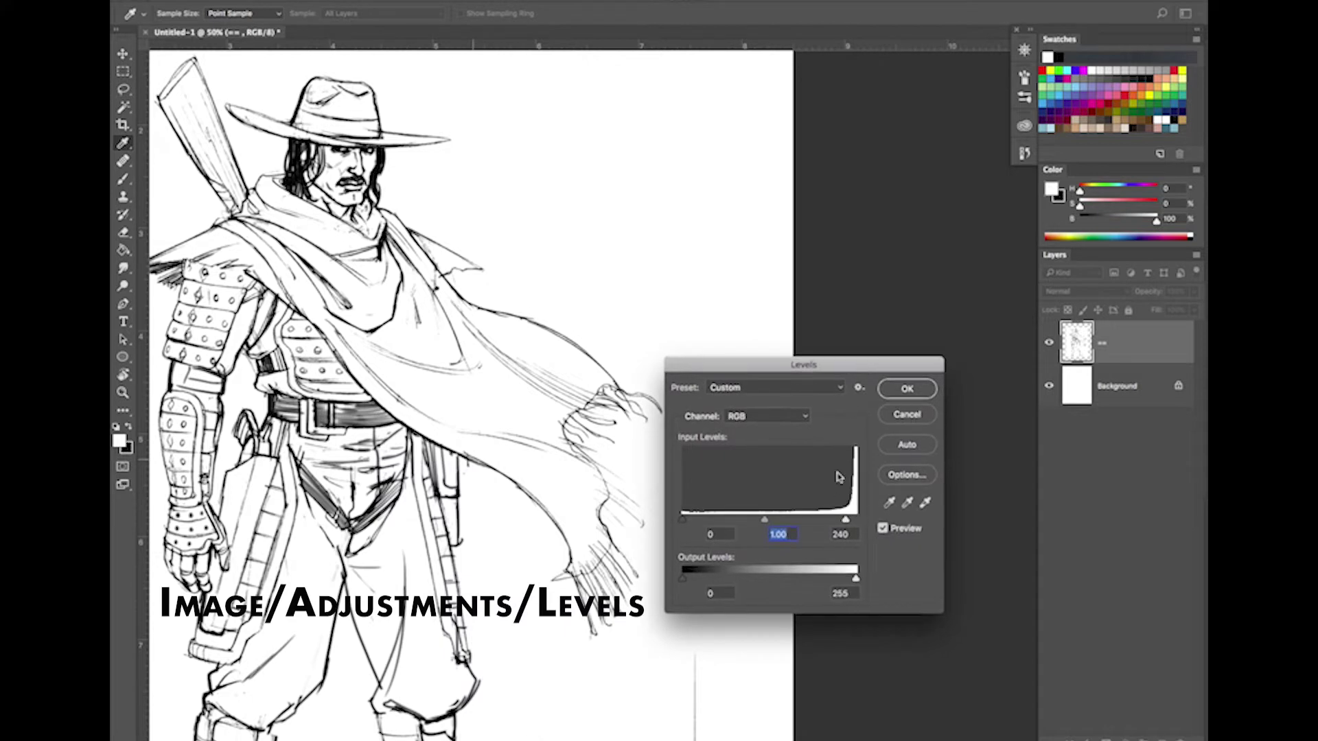
{"action": "left_click_drag", "start_coordinate": [847, 520], "coordinate": [846, 521]}
{"action": "left_click_drag", "start_coordinate": [764, 522], "coordinate": [767, 521]}
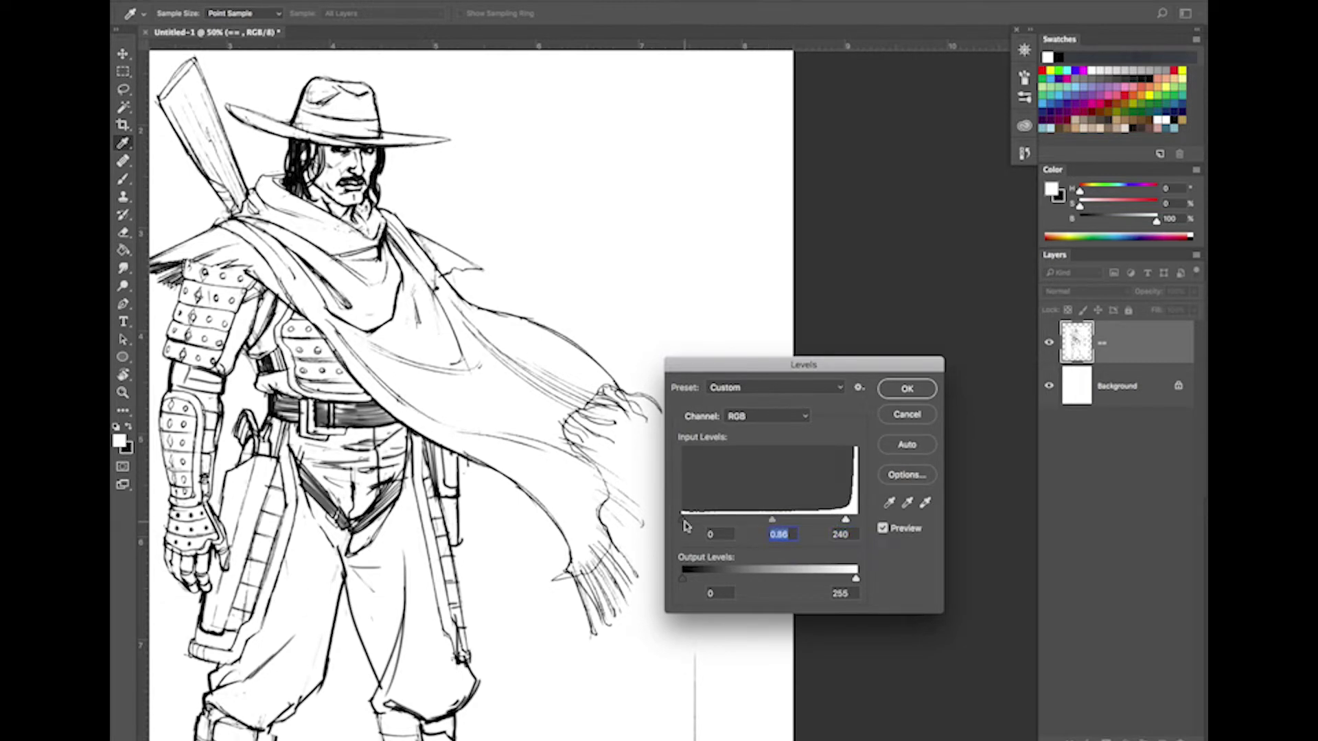
{"action": "left_click_drag", "start_coordinate": [682, 521], "coordinate": [694, 523]}
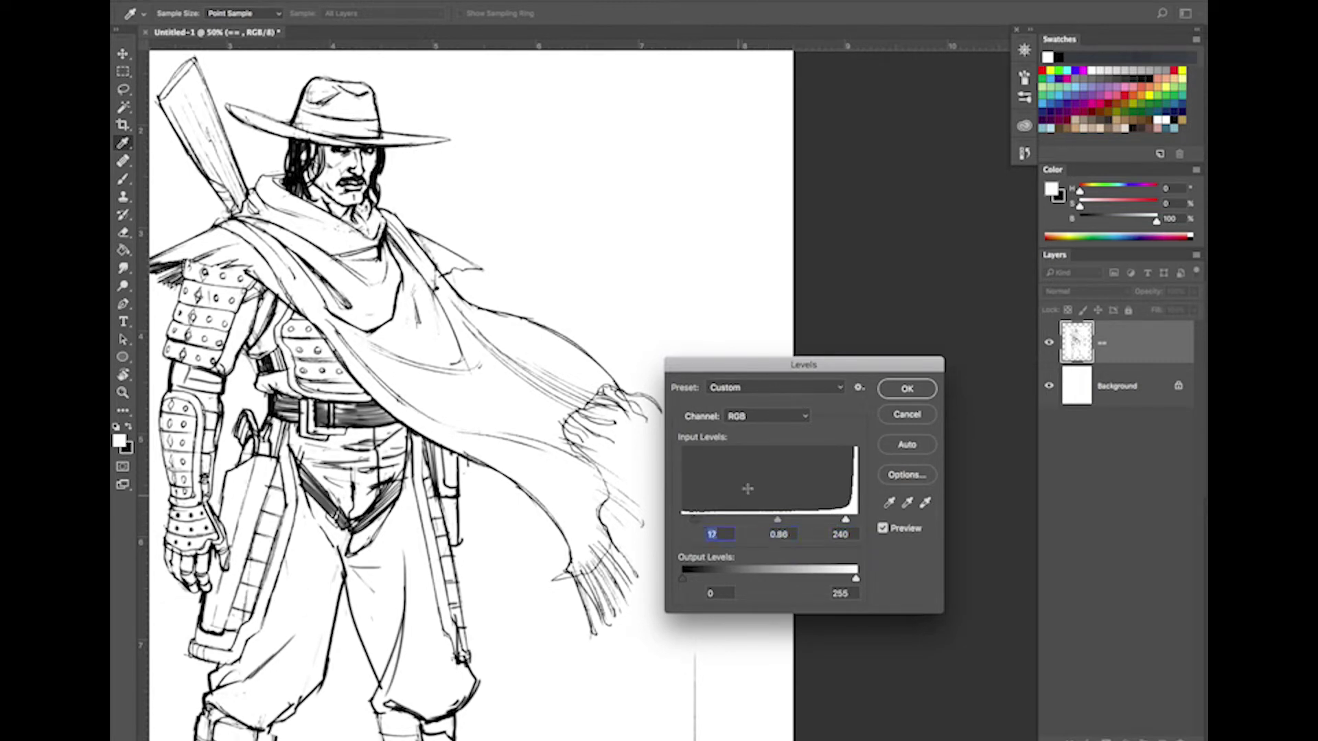
{"action": "left_click", "coordinate": [906, 388]}
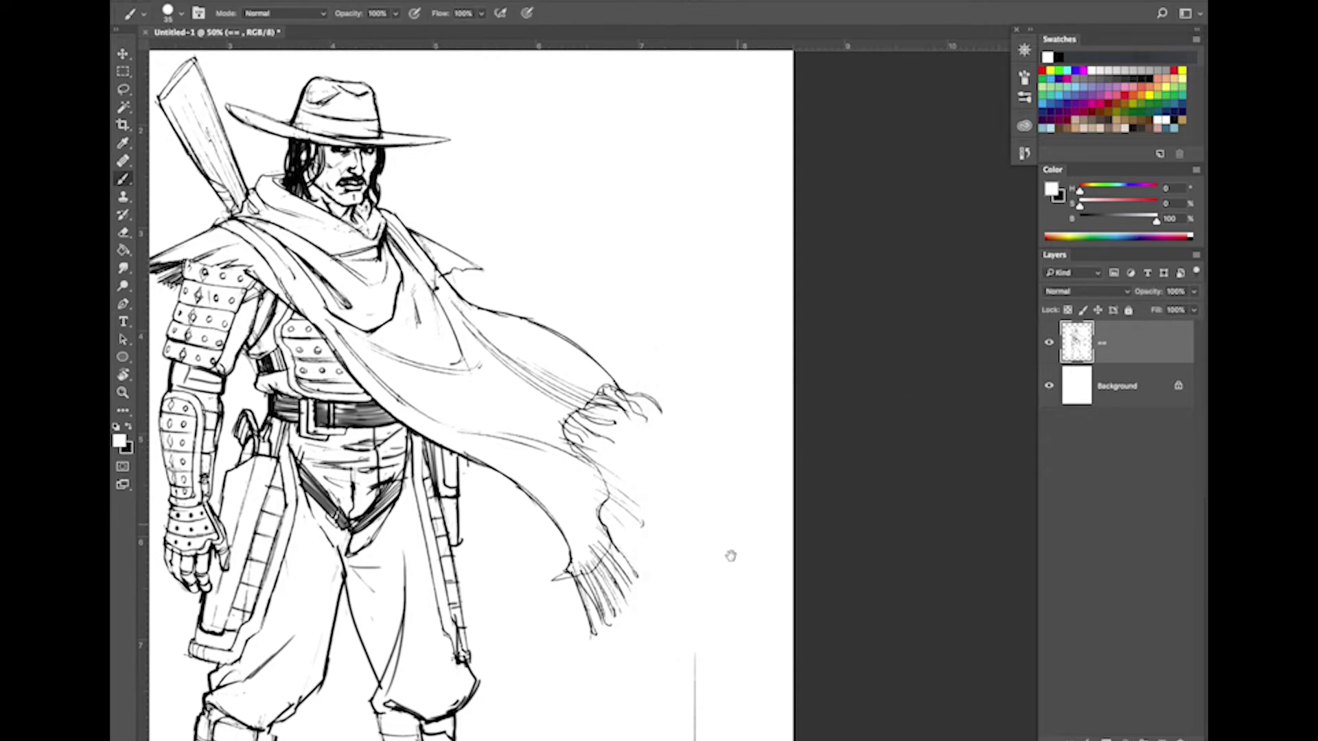
Paint white over the stray vertical line beside the cowboy's legs, below the poncho fringe
{"action": "left_click_drag", "start_coordinate": [722, 547], "coordinate": [683, 319]}
{"action": "mouse_move", "coordinate": [656, 415]}
{"action": "left_mouse_down"}
{"action": "mouse_move", "coordinate": [654, 624]}
{"action": "mouse_move", "coordinate": [662, 532]}
{"action": "left_mouse_up"}
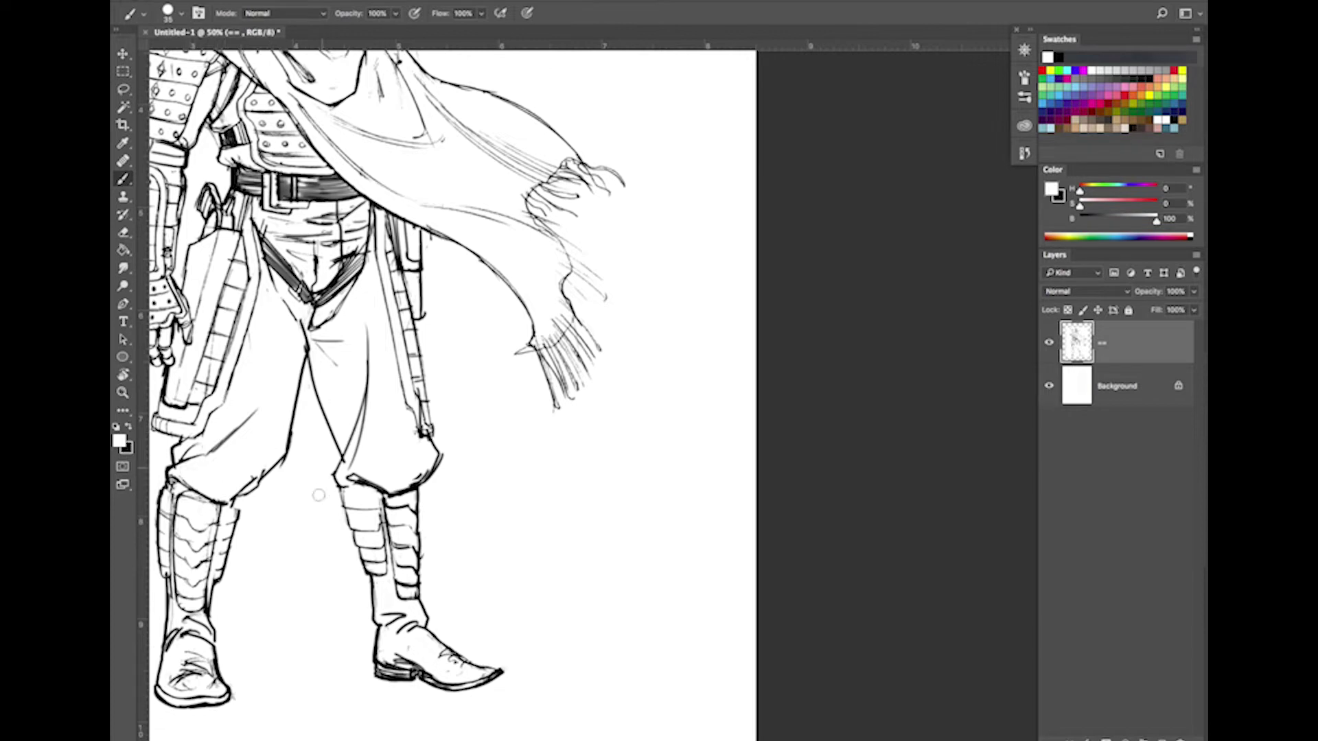
{"action": "mouse_move", "coordinate": [518, 371]}
{"action": "left_mouse_down"}
{"action": "mouse_move", "coordinate": [582, 380]}
{"action": "mouse_move", "coordinate": [675, 352]}
{"action": "left_mouse_up"}
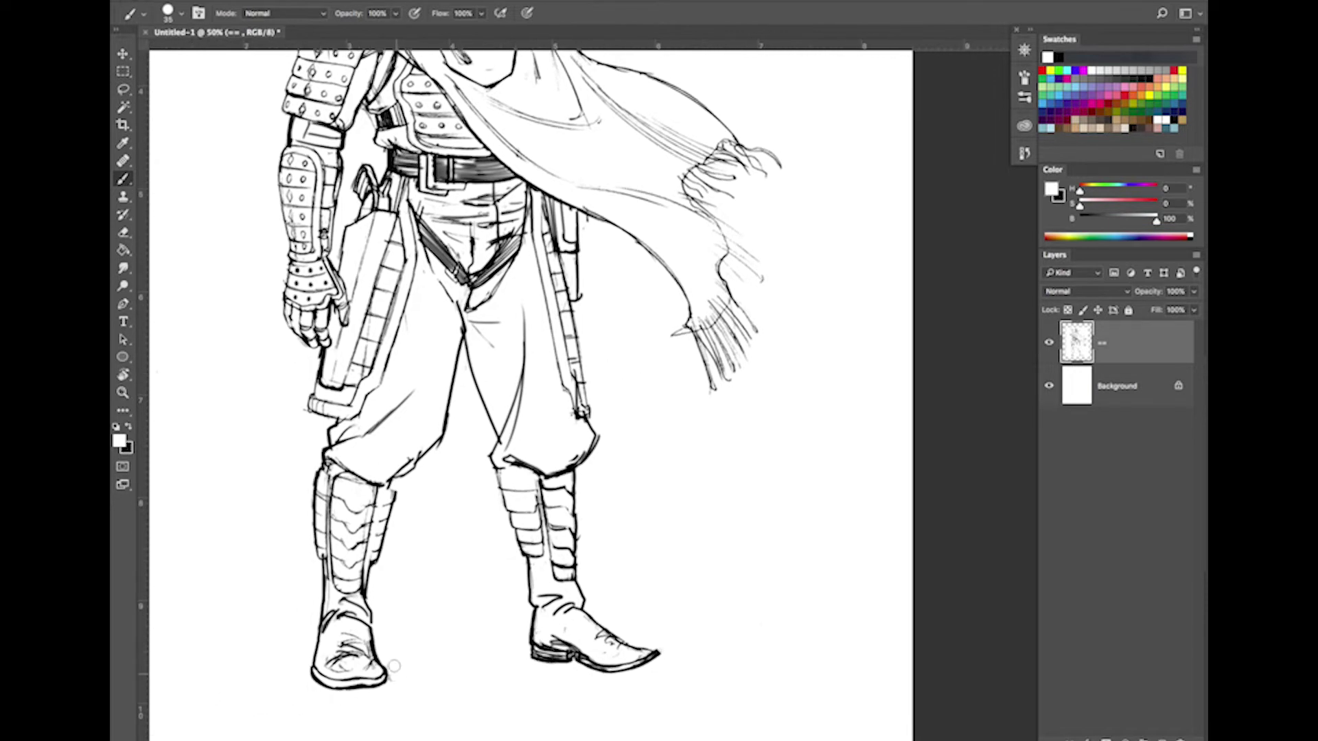
Reduce the brush to 15 px and paint white over the stray marks where the rifle stock meets the cowboy's shoulder
{"action": "left_click_drag", "start_coordinate": [461, 574], "coordinate": [432, 740]}
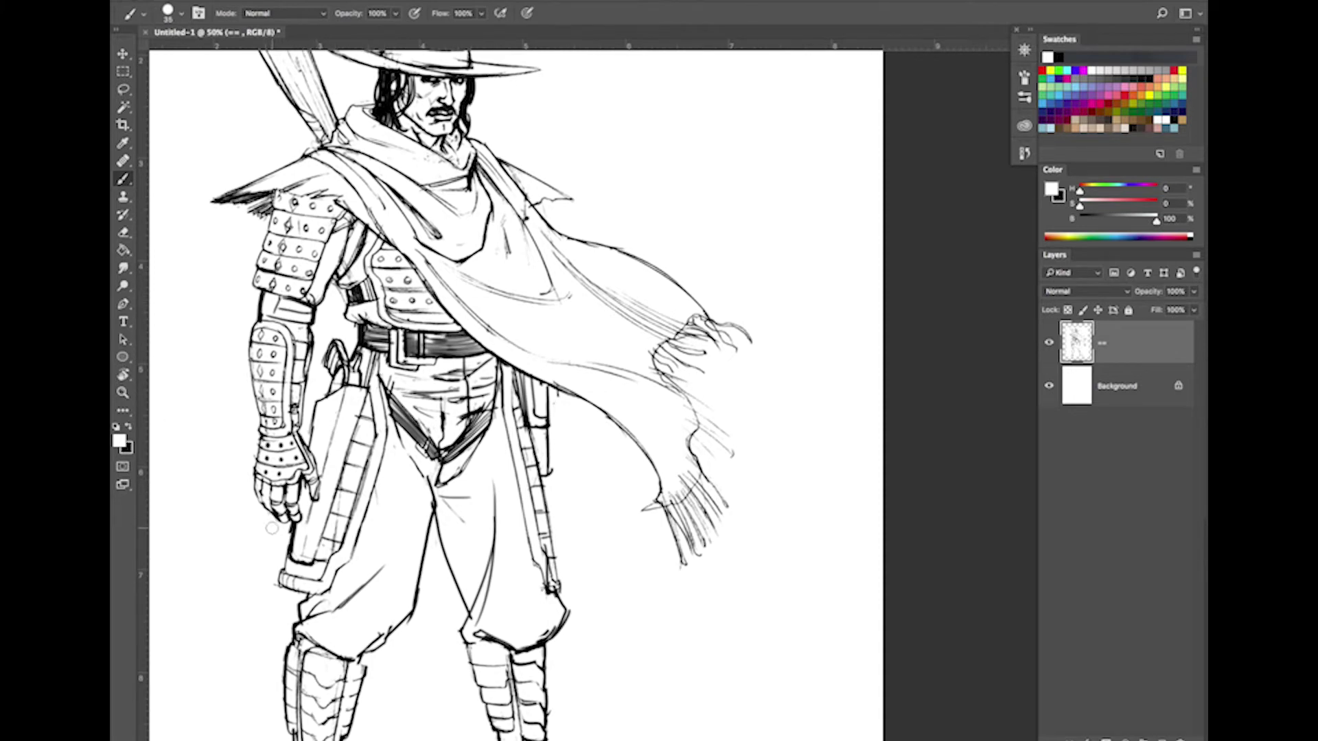
{"action": "left_click_drag", "start_coordinate": [387, 508], "coordinate": [321, 674]}
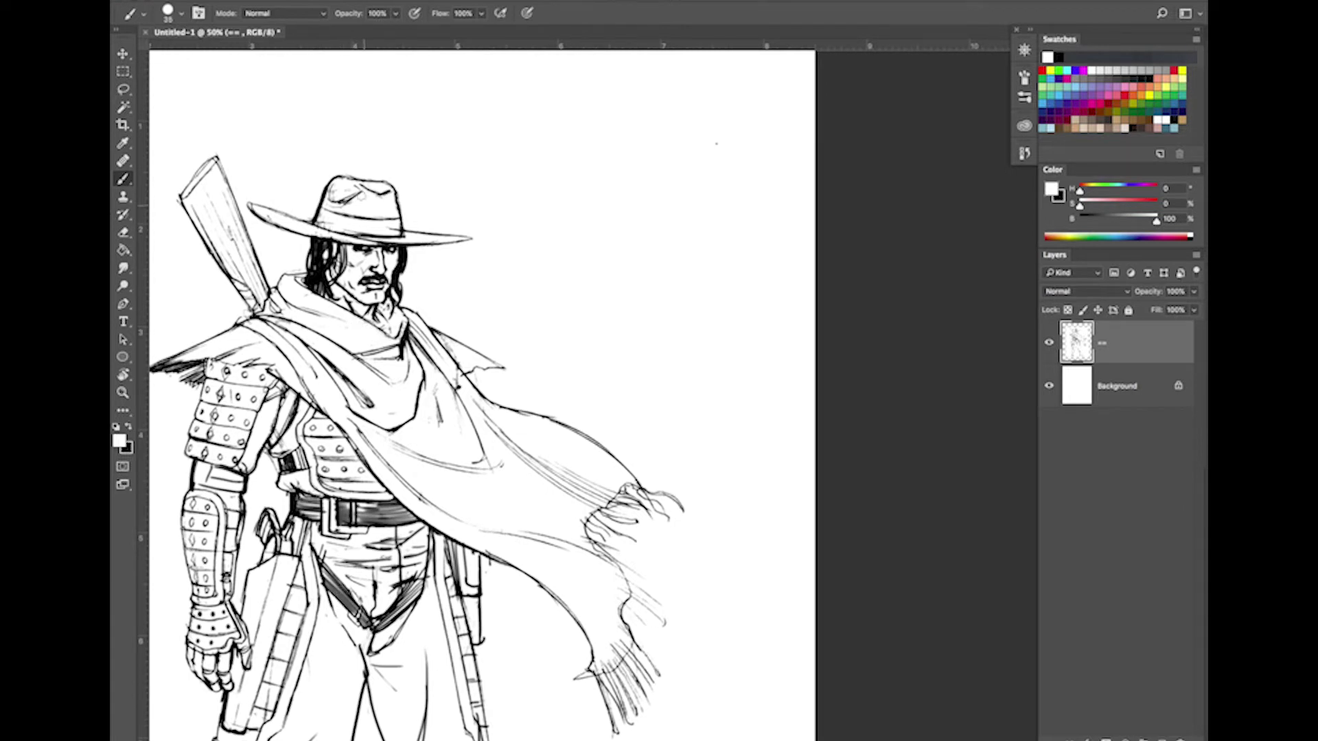
{"action": "key", "text": "bracketleft"}
{"action": "key", "text": "bracketleft"}
{"action": "key", "text": "bracketleft"}
{"action": "key", "text": "bracketleft"}
{"action": "key", "text": "bracketleft"}
{"action": "key", "text": "bracketleft"}
{"action": "key", "text": "bracketright"}
{"action": "key", "text": "bracketright"}
{"action": "key", "text": "bracketright"}
{"action": "key", "text": "bracketleft"}
{"action": "left_click_drag", "start_coordinate": [241, 324], "coordinate": [257, 318]}
{"action": "mouse_move", "coordinate": [388, 417]}
{"action": "left_mouse_down"}
{"action": "mouse_move", "coordinate": [398, 431]}
{"action": "mouse_move", "coordinate": [589, 469]}
{"action": "mouse_move", "coordinate": [619, 434]}
{"action": "mouse_move", "coordinate": [621, 353]}
{"action": "mouse_move", "coordinate": [573, 241]}
{"action": "left_mouse_up"}
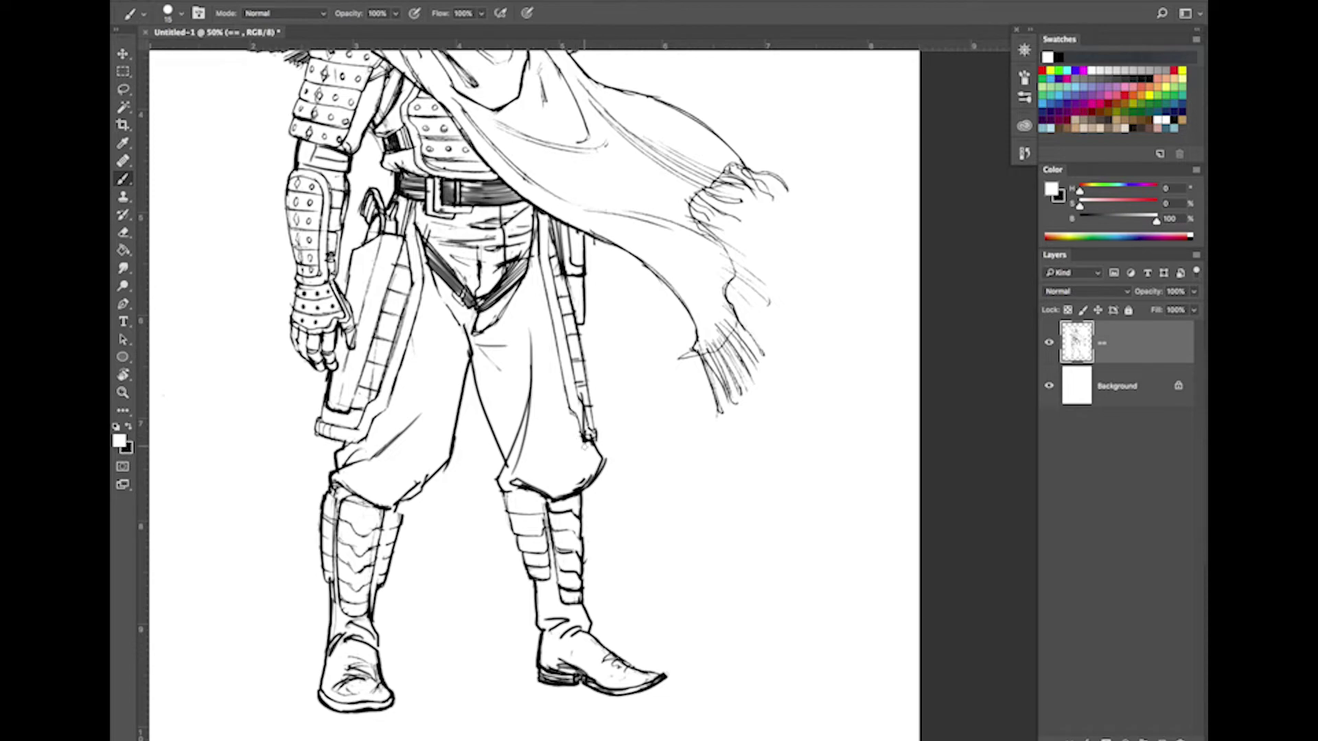
{"action": "left_click_drag", "start_coordinate": [660, 415], "coordinate": [631, 593]}
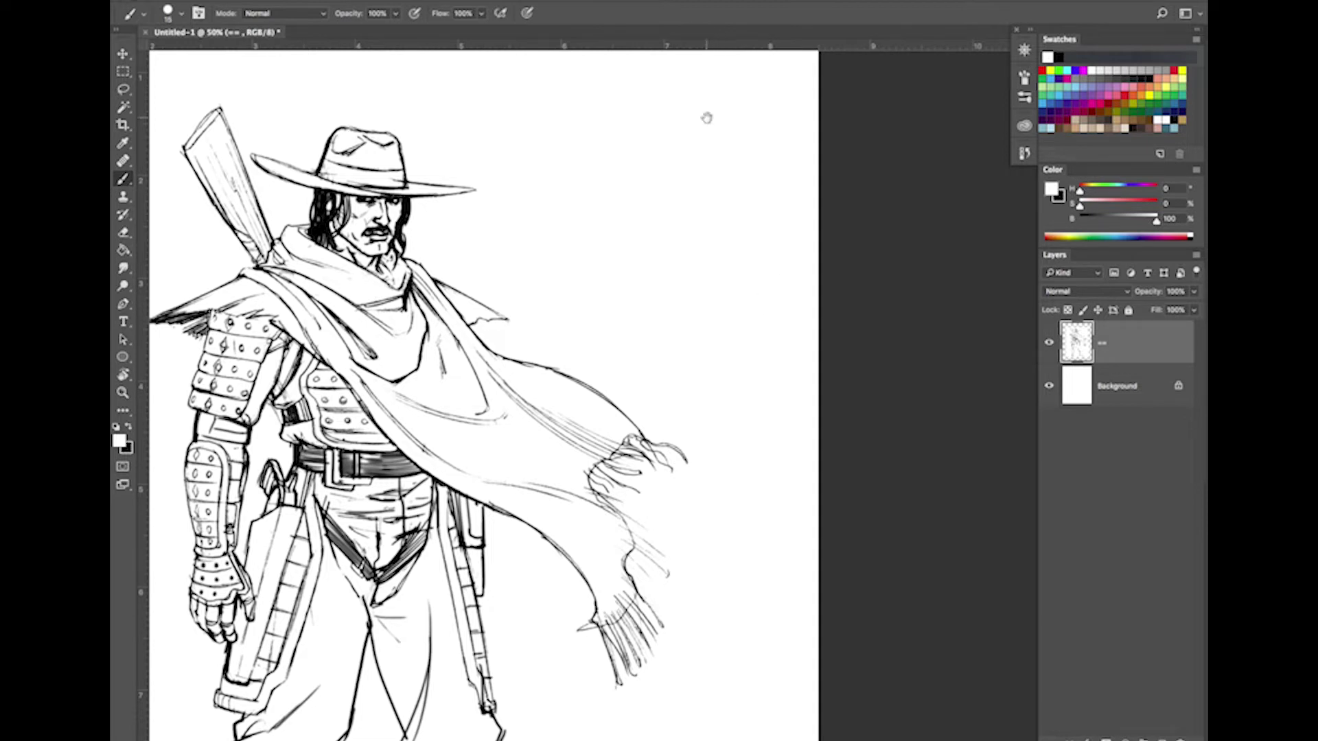
{"action": "mouse_move", "coordinate": [706, 117]}
{"action": "left_mouse_down"}
{"action": "mouse_move", "coordinate": [703, 462]}
{"action": "mouse_move", "coordinate": [738, 529]}
{"action": "left_mouse_up"}
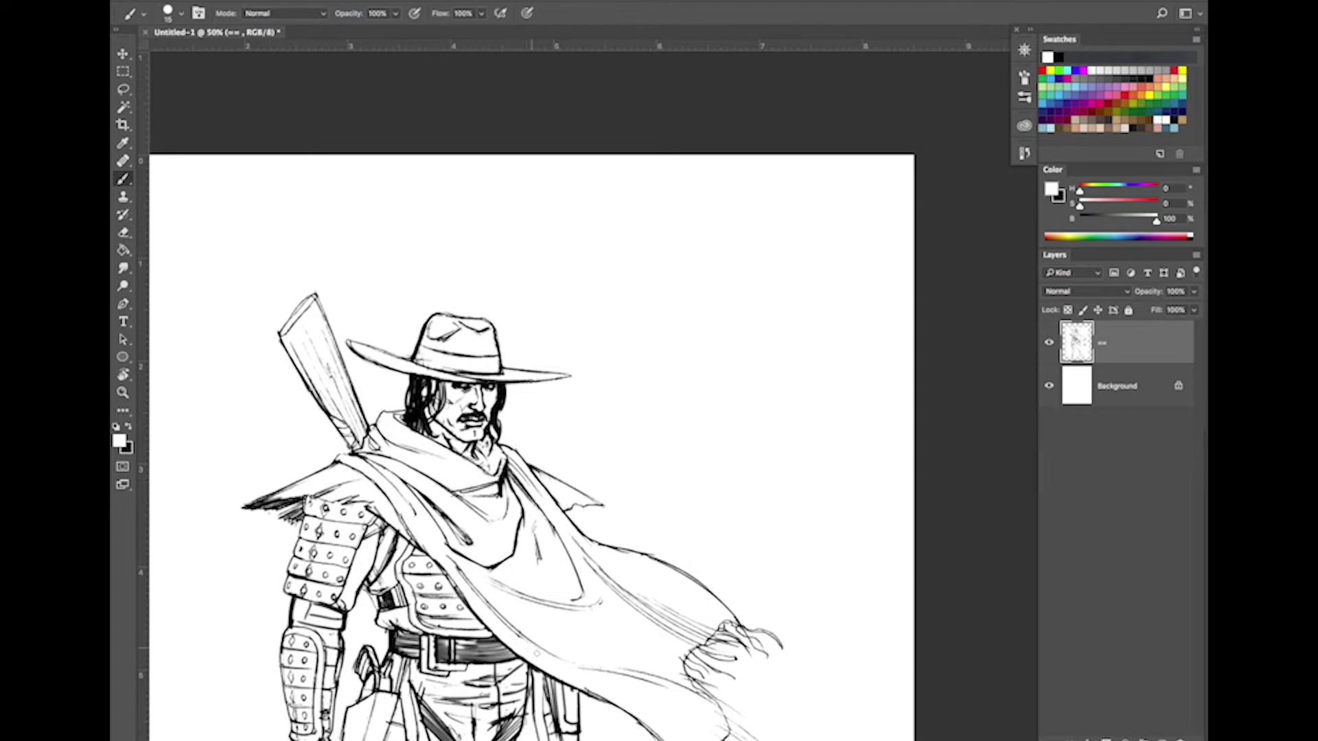
{"action": "left_click_drag", "start_coordinate": [463, 679], "coordinate": [503, 434]}
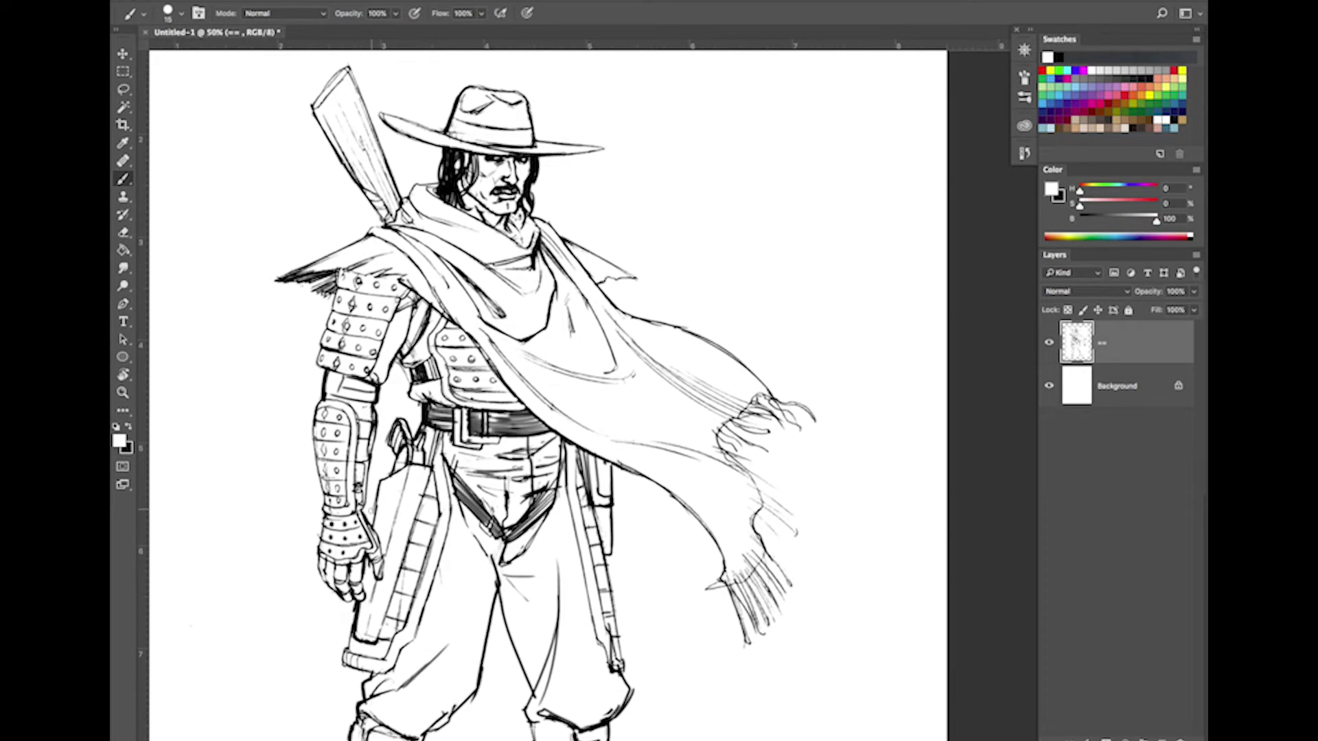
{"action": "left_click_drag", "start_coordinate": [388, 684], "coordinate": [472, 387]}
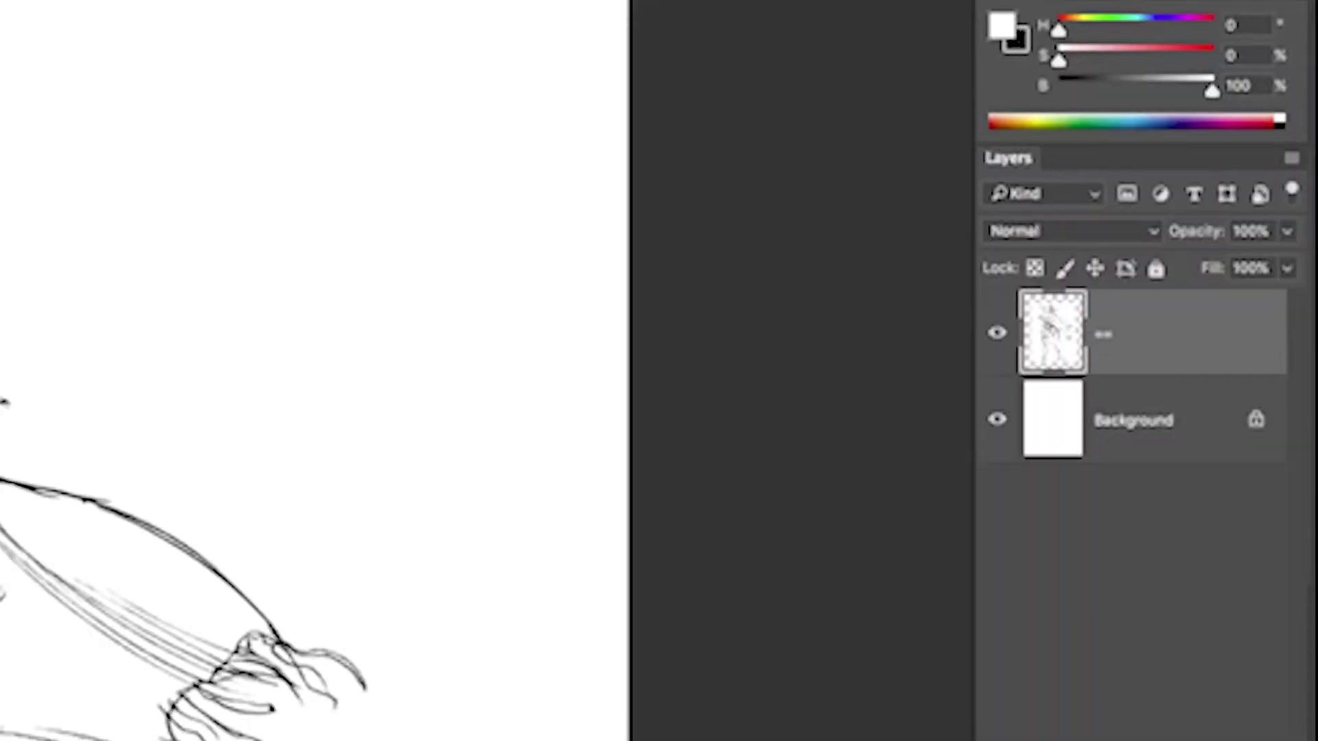
Set the cowboy drawing layer's blend mode to Multiply, and switch the layer's visibility off and back on
{"action": "left_click", "coordinate": [1150, 239]}
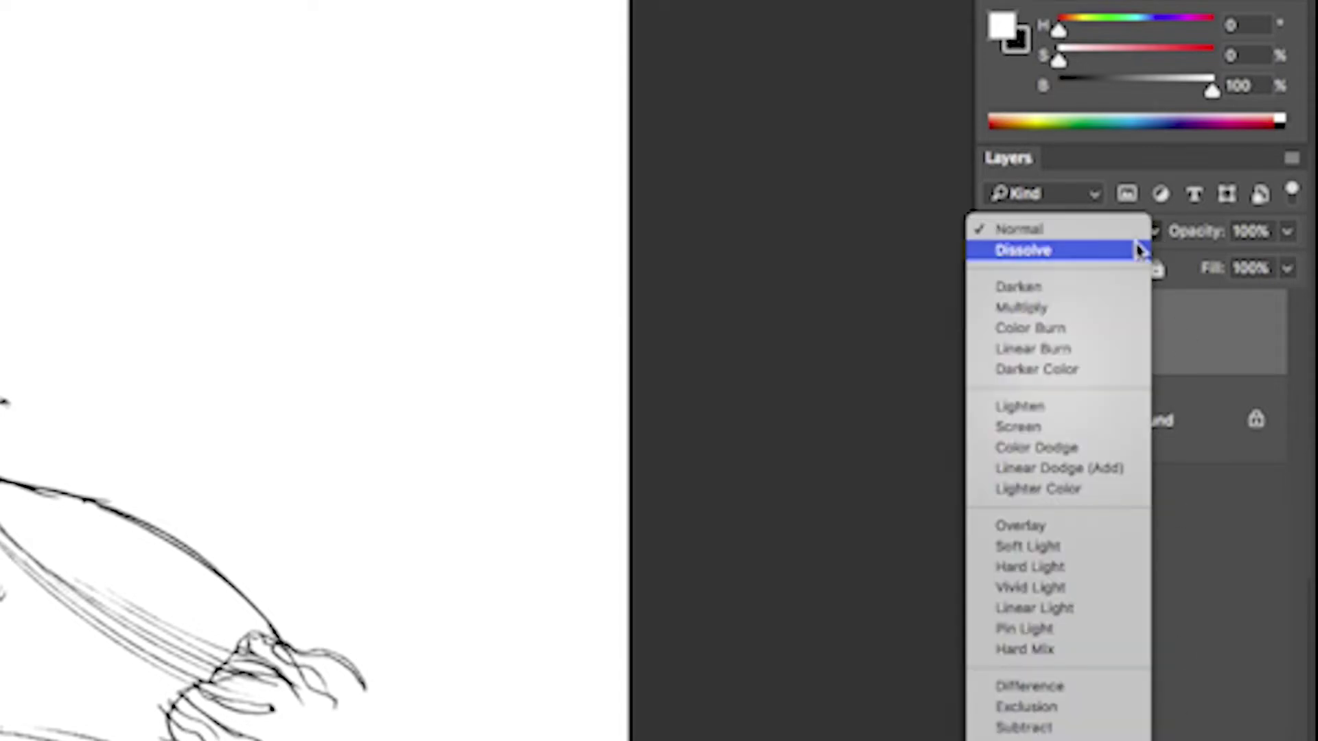
{"action": "left_click", "coordinate": [1074, 308]}
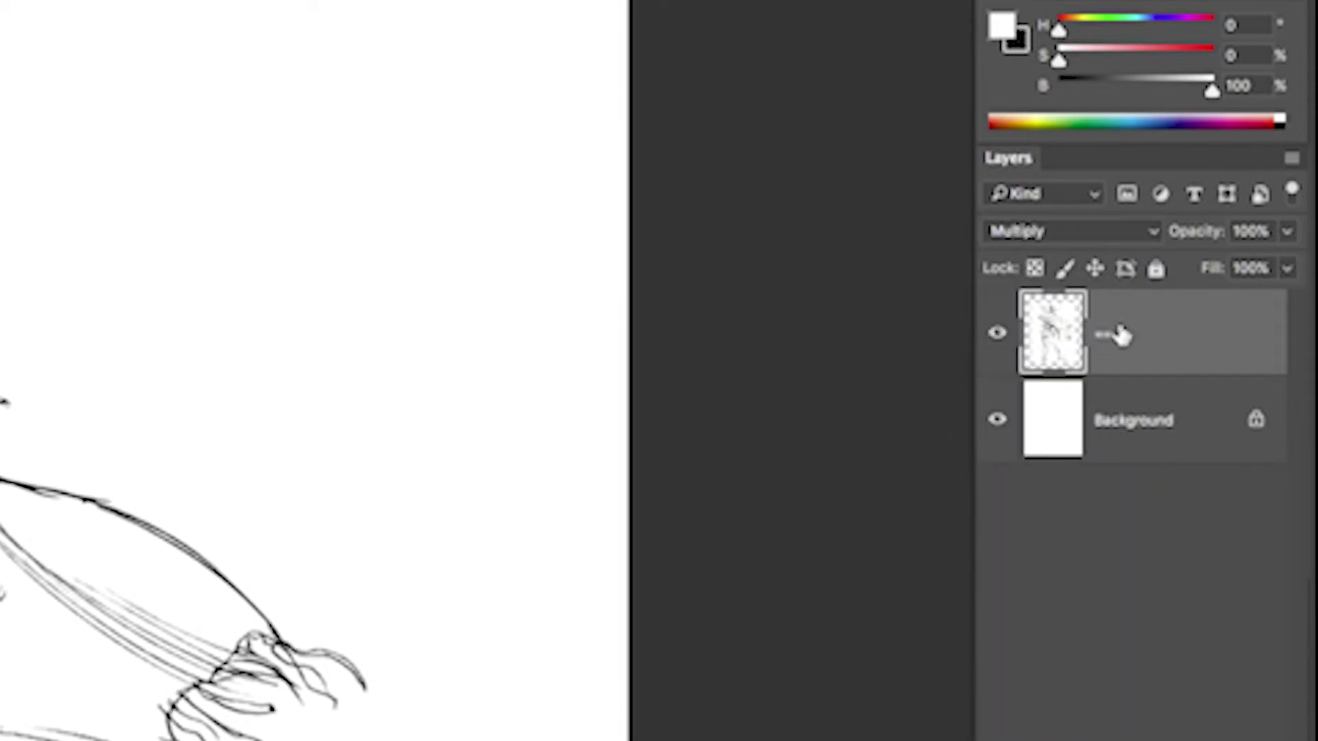
{"action": "left_click", "coordinate": [998, 335]}
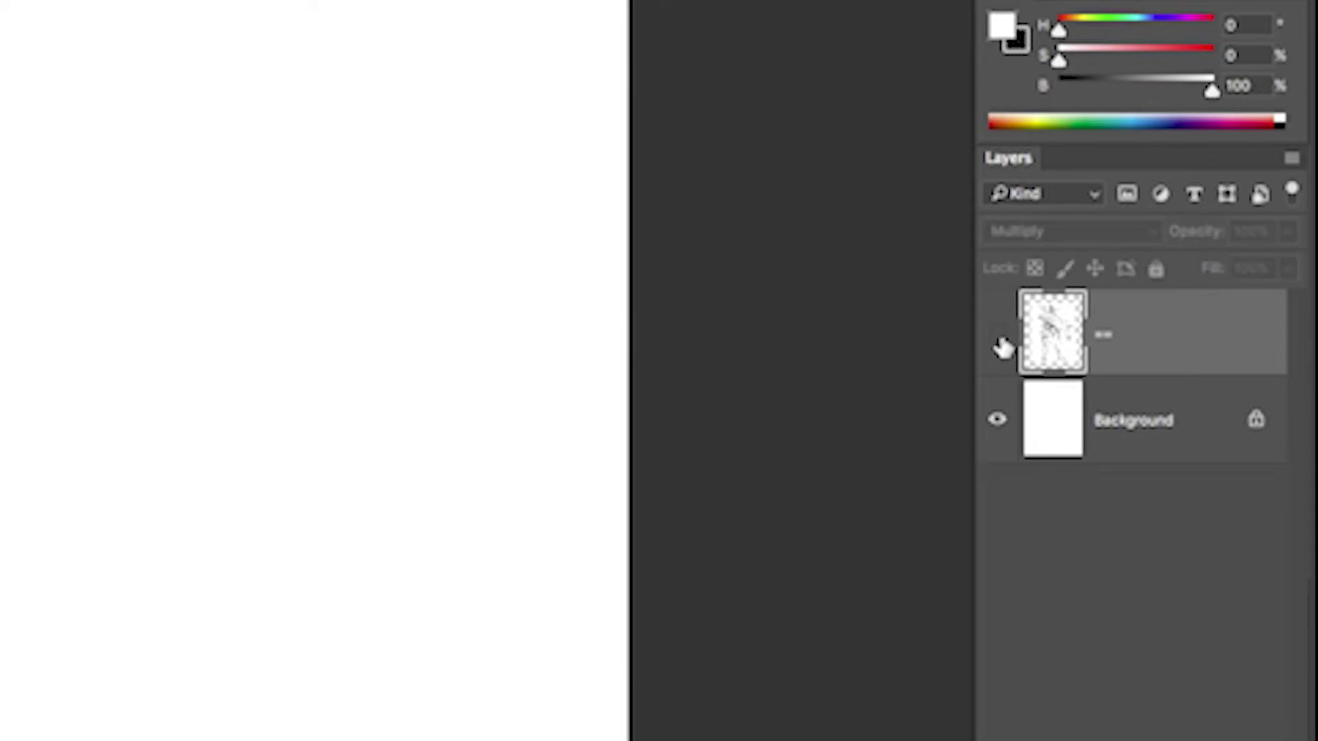
{"action": "left_click", "coordinate": [998, 335]}
Rename the cowboy drawing's layer "Ink"
{"action": "double_click", "coordinate": [1105, 335]}
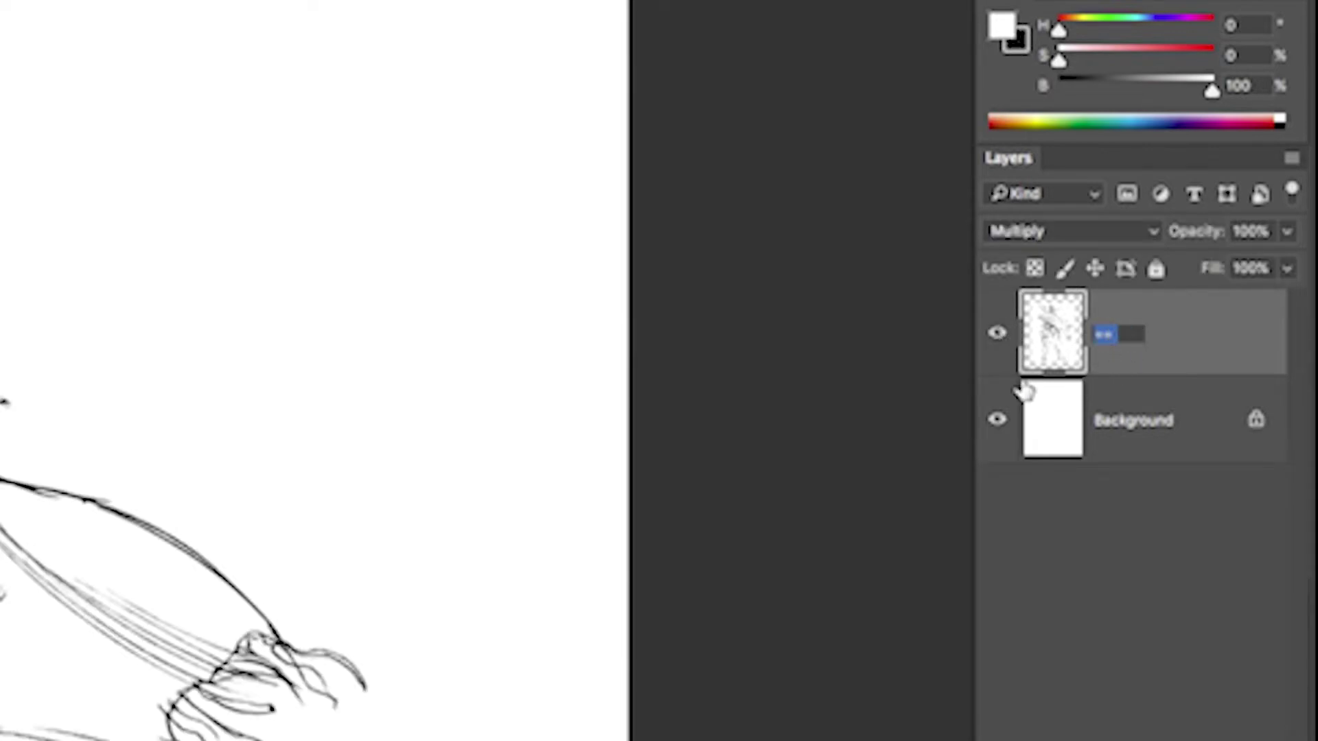
{"action": "type", "text": "Ink"}
{"action": "left_click", "coordinate": [1150, 479]}
Recheck the Ink layer's blend mode and lock the whole layer
{"action": "left_click", "coordinate": [1053, 432]}
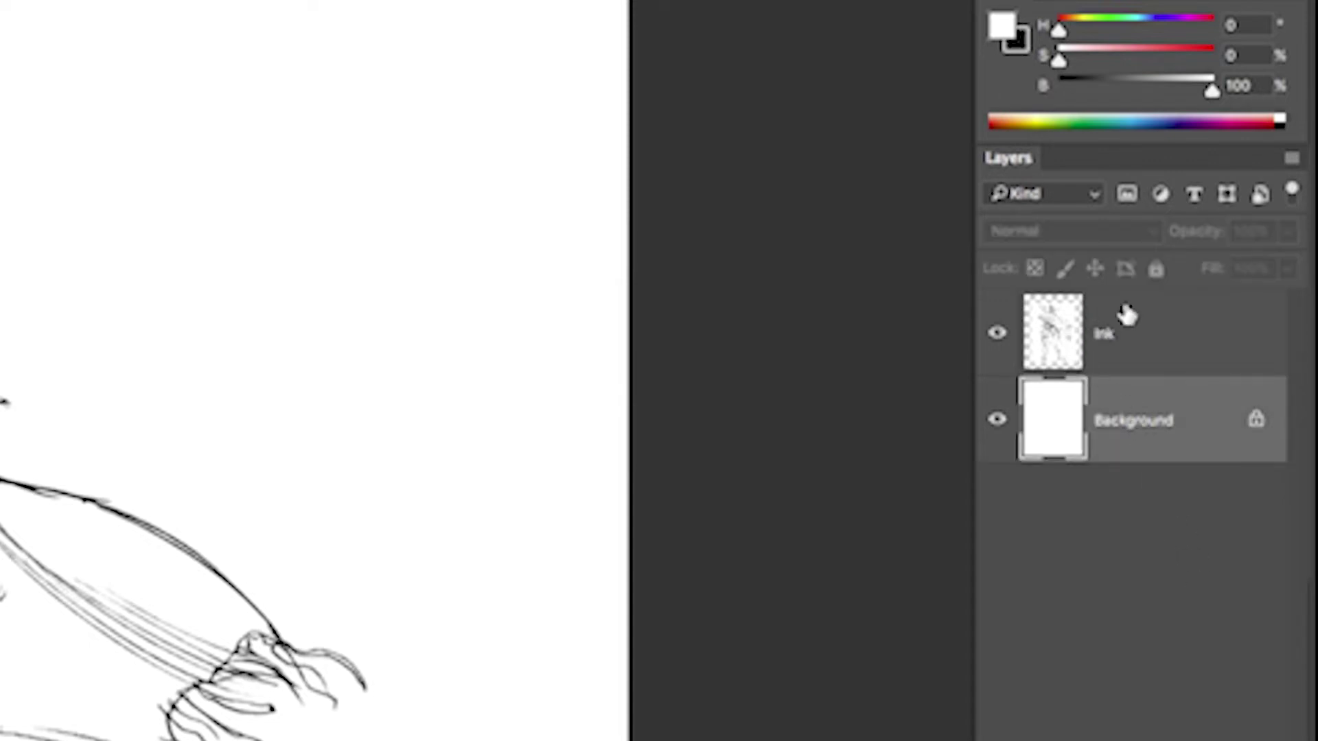
{"action": "left_click", "coordinate": [1144, 317]}
{"action": "left_click", "coordinate": [1144, 234]}
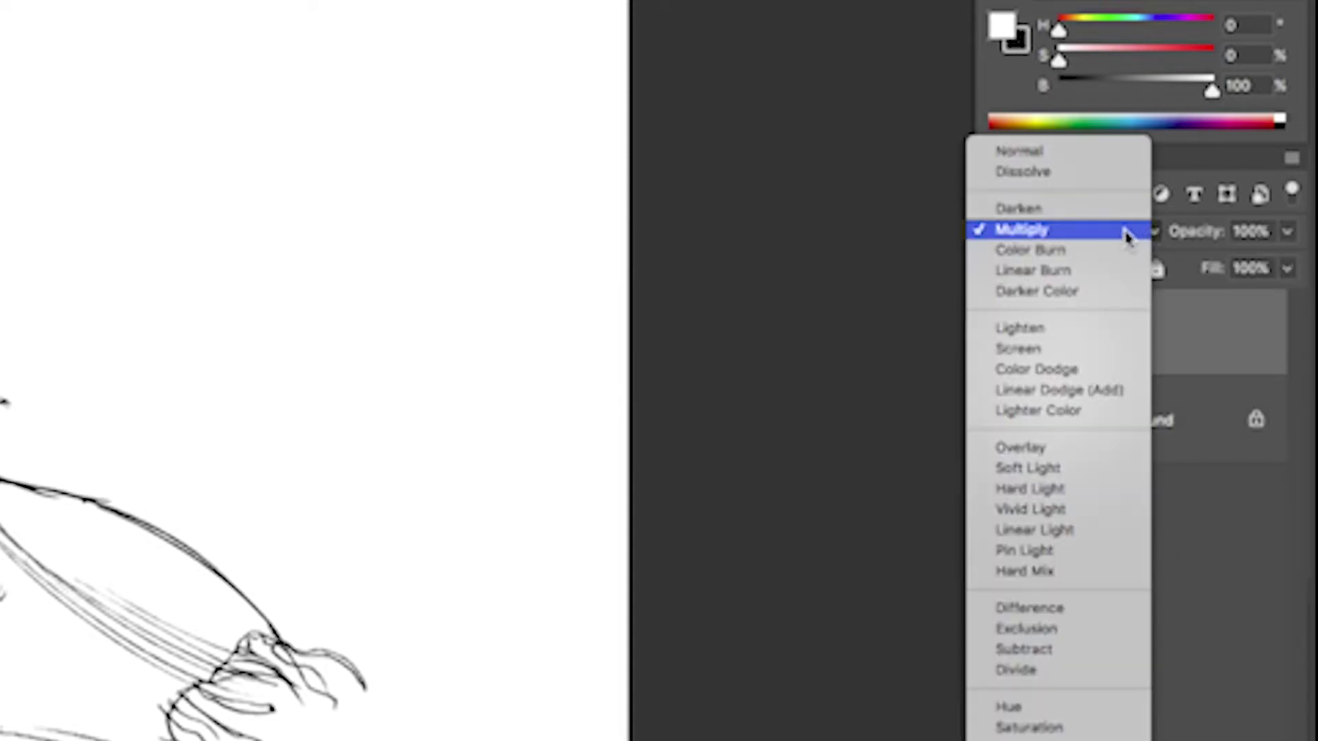
{"action": "left_click", "coordinate": [1181, 298]}
{"action": "left_click", "coordinate": [1156, 270]}
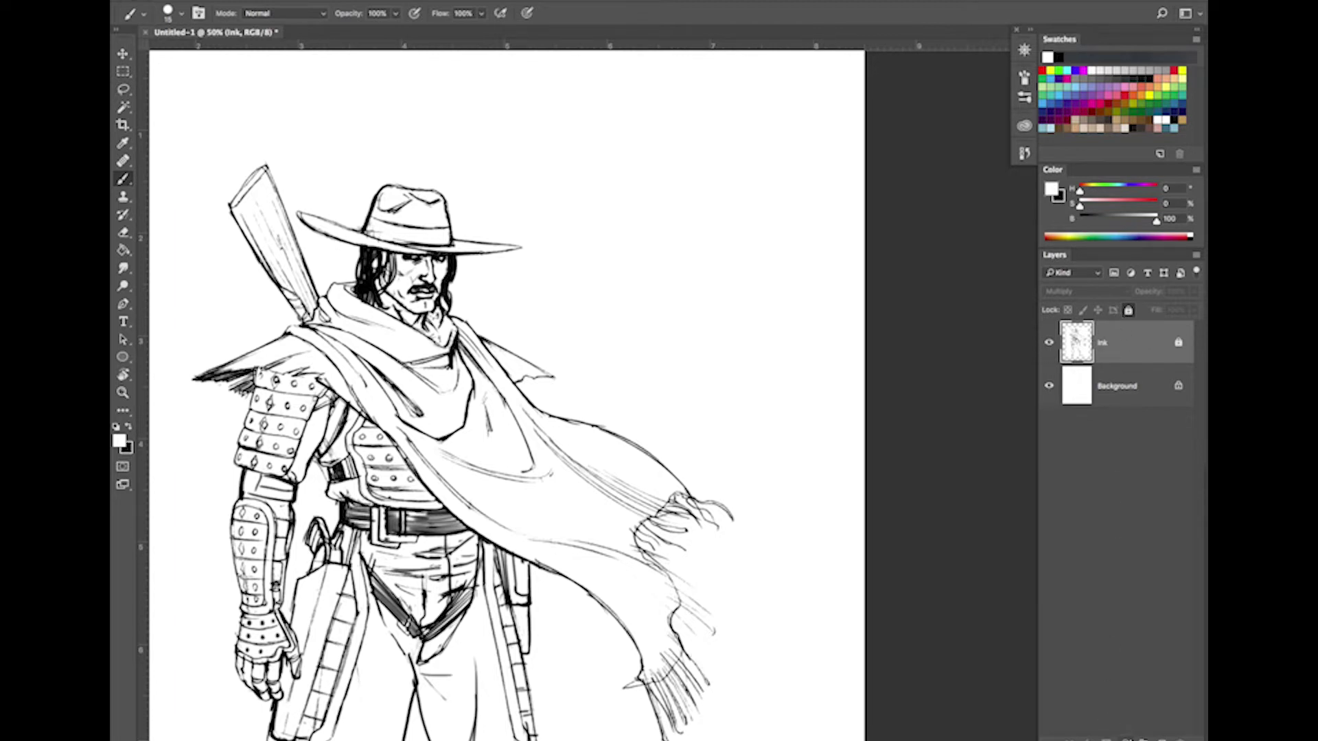
Create a new layer named "Skin" and place it between the Ink layer and the Background
{"action": "left_click", "coordinate": [1196, 255]}
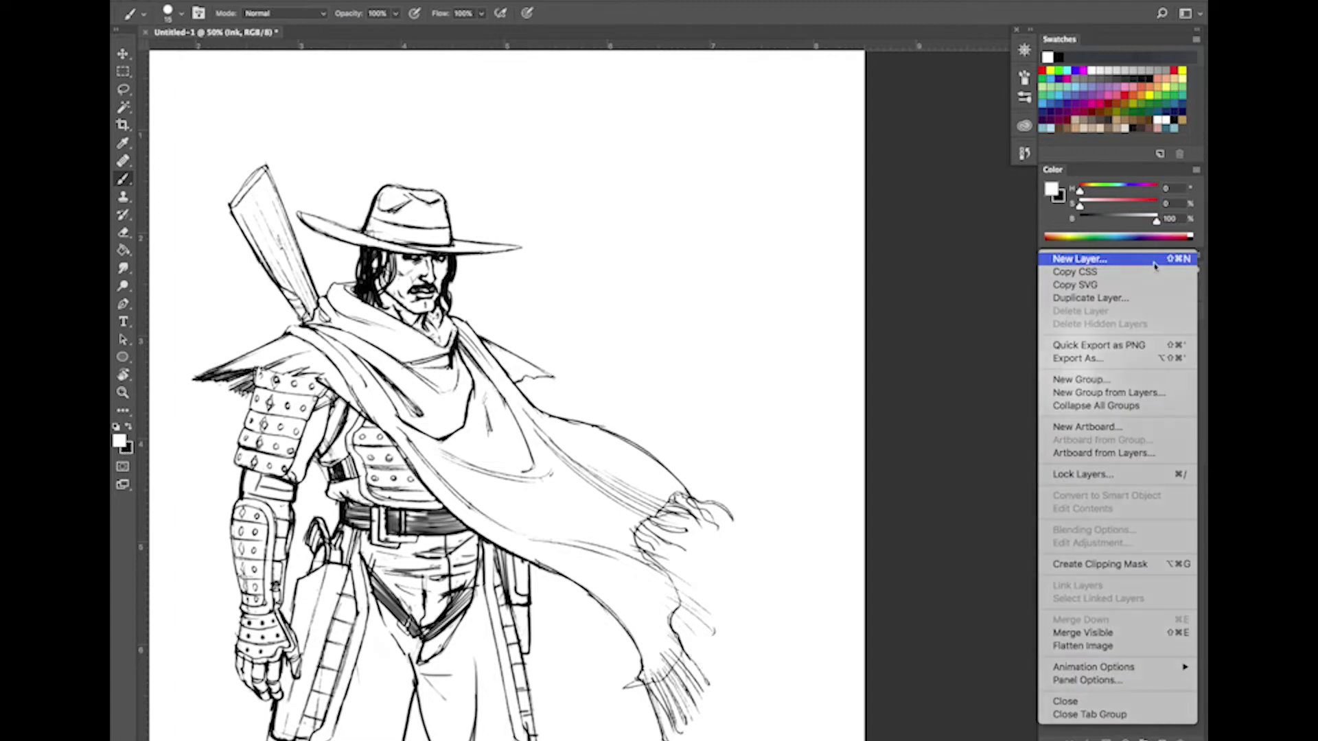
{"action": "left_click", "coordinate": [1155, 261]}
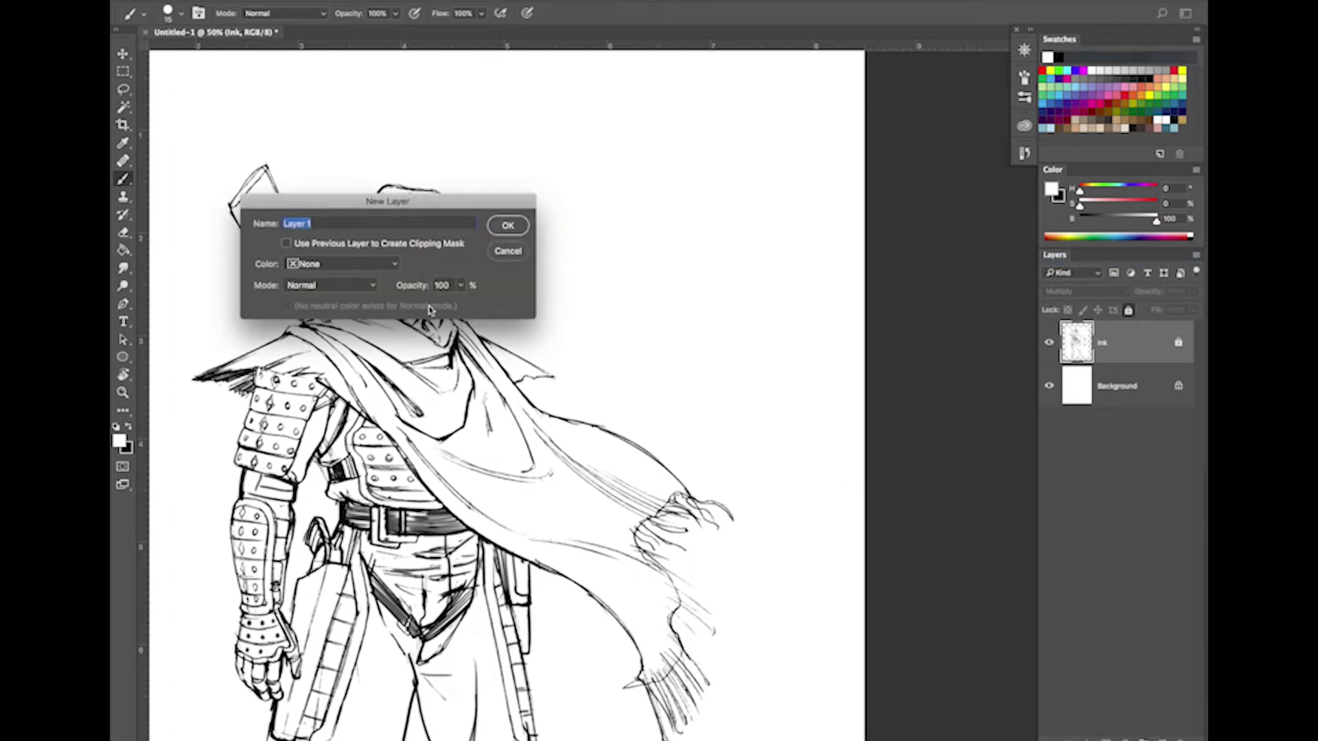
{"action": "type", "text": "Flats"}
{"action": "double_click", "coordinate": [415, 220]}
{"action": "left_click_drag", "start_coordinate": [332, 219], "coordinate": [249, 219]}
{"action": "type", "text": "Skin"}
{"action": "left_click", "coordinate": [507, 225]}
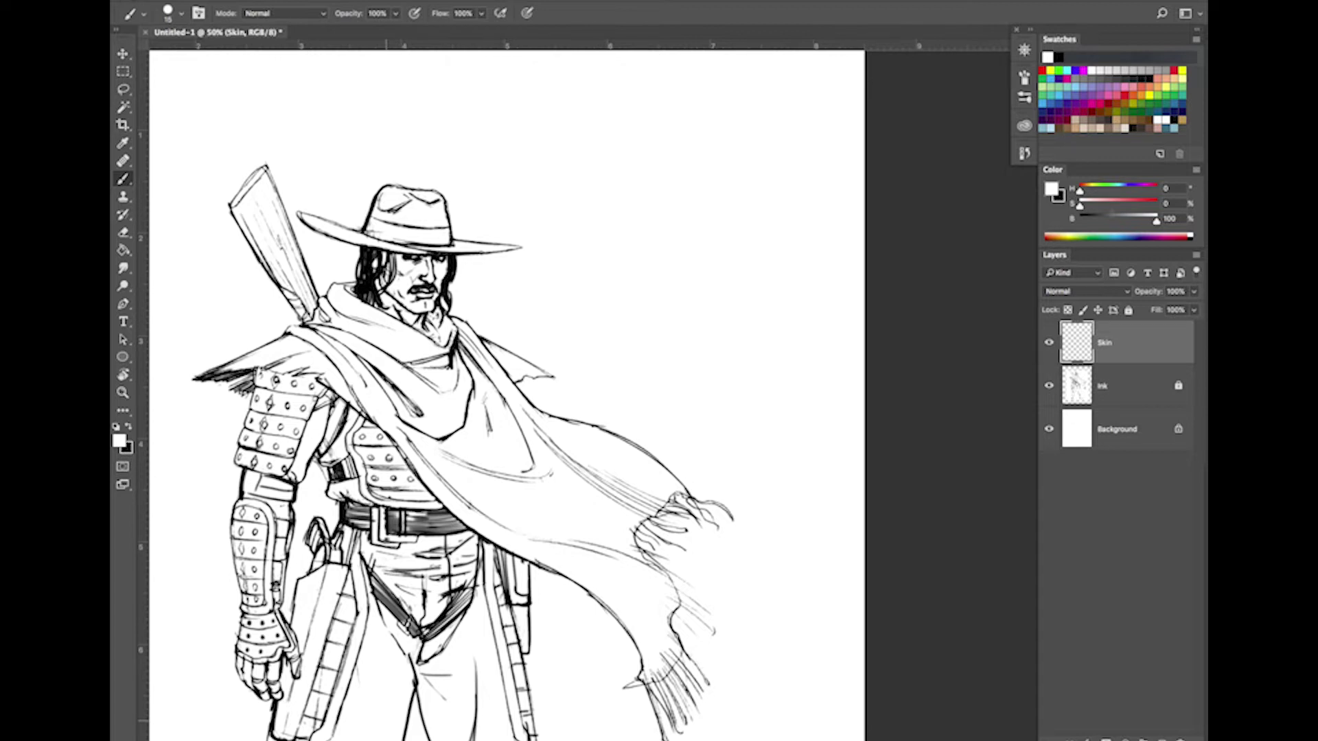
{"action": "left_click_drag", "start_coordinate": [1122, 349], "coordinate": [1131, 406]}
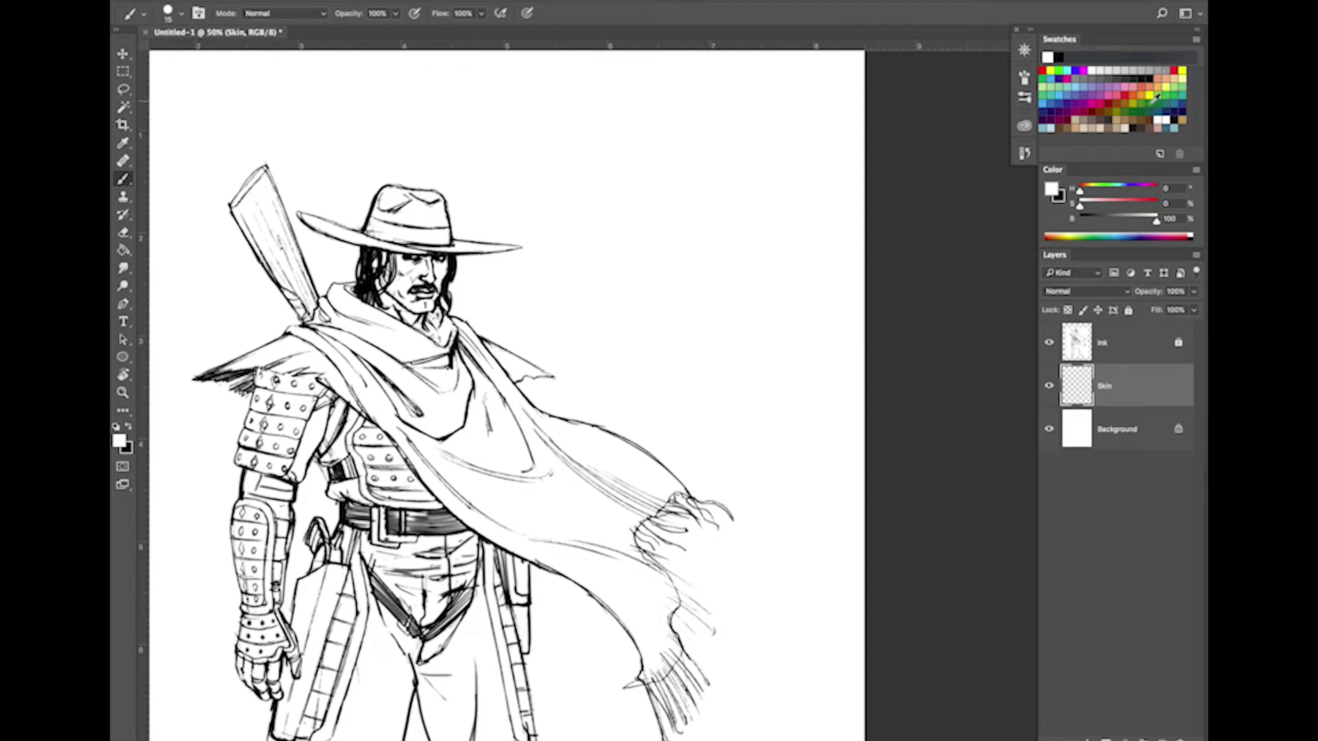
Choose a tan swatch as the foreground colour and pick the flat rectangular 15 px brush preset
{"action": "left_click", "coordinate": [1121, 121]}
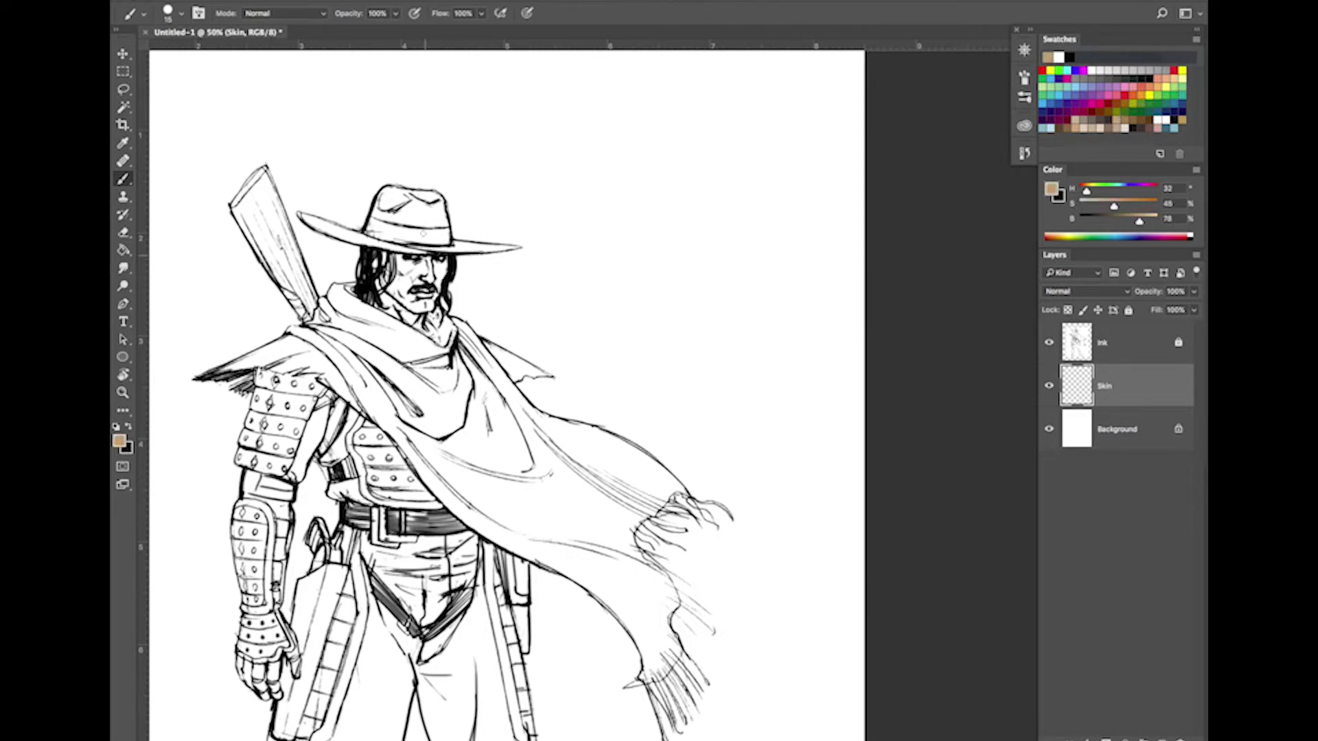
{"action": "left_click", "coordinate": [181, 13]}
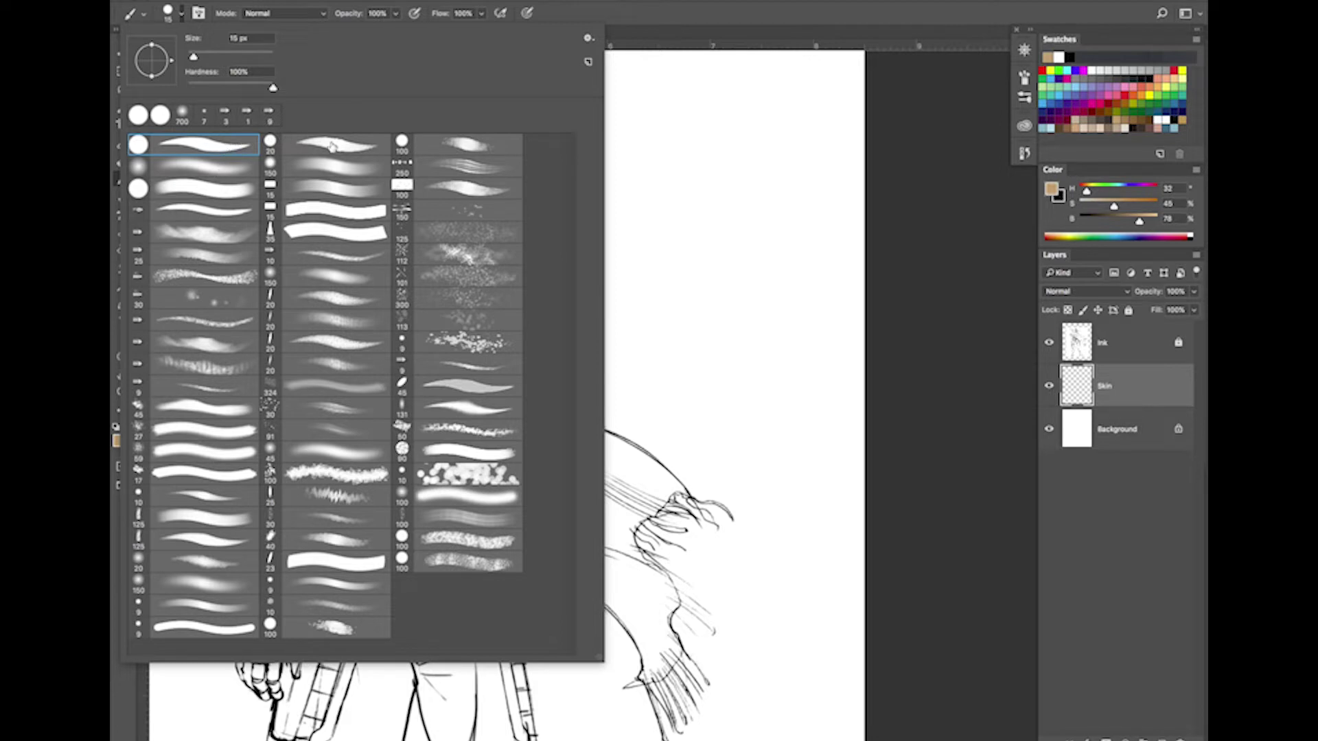
{"action": "left_click", "coordinate": [341, 211]}
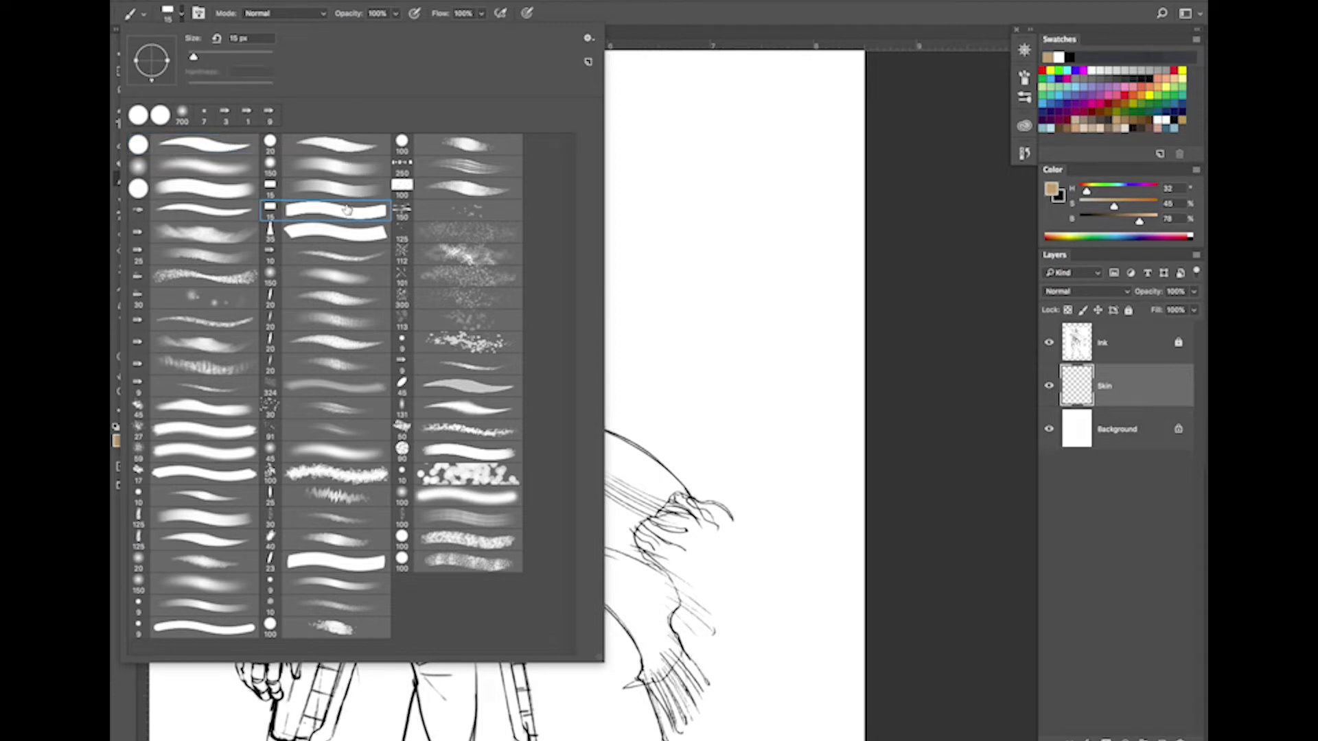
{"action": "left_click", "coordinate": [655, 14]}
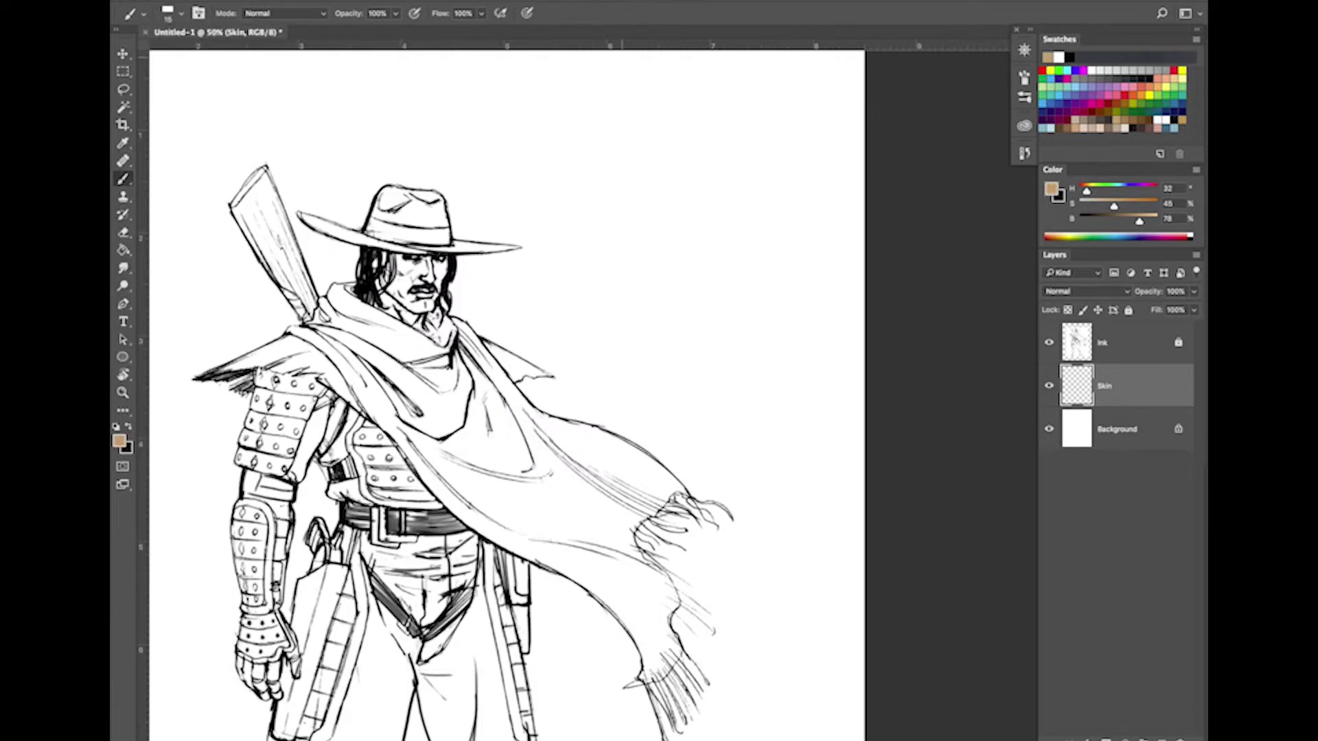
Paint the cowboy's face and the side of his neck in flat tan with the brush enlarged to 30 px
{"action": "left_click_drag", "start_coordinate": [405, 272], "coordinate": [406, 302]}
{"action": "key", "text": "bracketright"}
{"action": "key", "text": "bracketright"}
{"action": "key", "text": "bracketright"}
{"action": "key", "text": "ctrl+plus"}
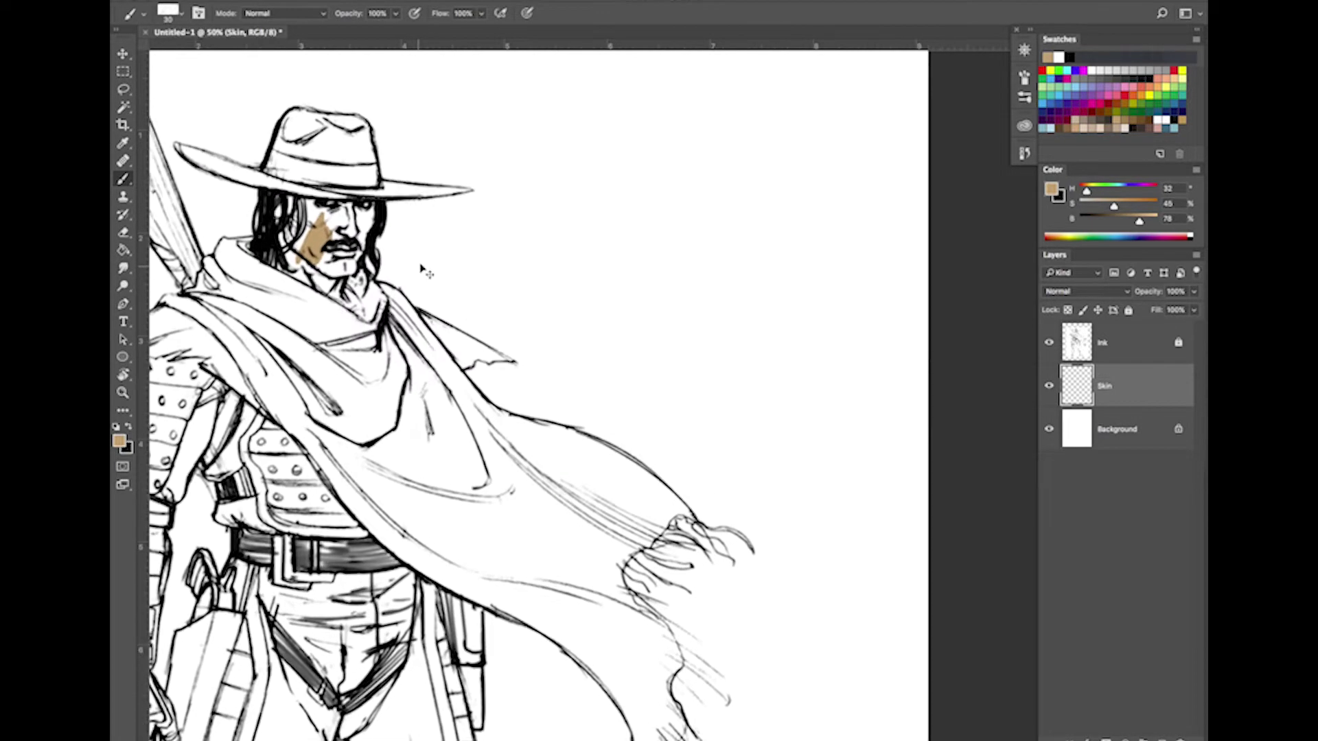
{"action": "left_click_drag", "start_coordinate": [496, 241], "coordinate": [570, 404]}
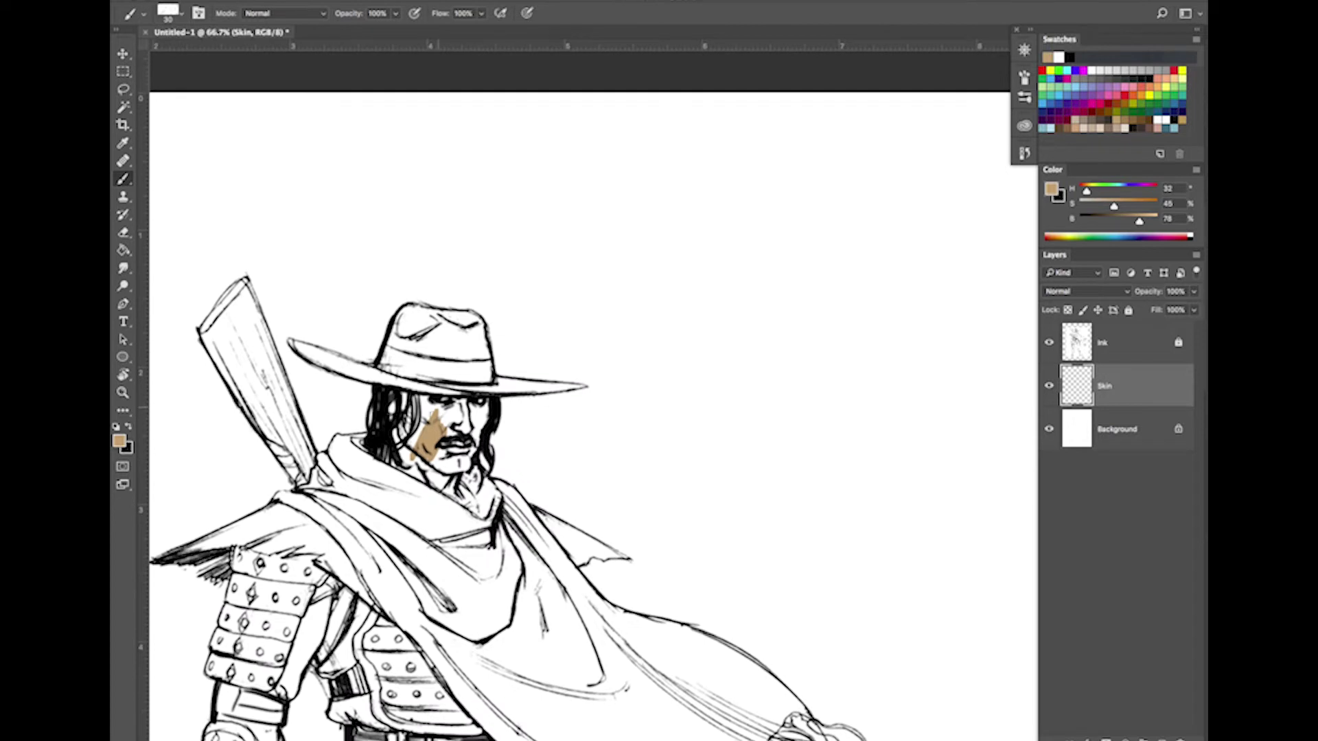
{"action": "mouse_move", "coordinate": [420, 434]}
{"action": "left_mouse_down"}
{"action": "mouse_move", "coordinate": [423, 408]}
{"action": "mouse_move", "coordinate": [487, 412]}
{"action": "mouse_move", "coordinate": [464, 471]}
{"action": "mouse_move", "coordinate": [434, 466]}
{"action": "mouse_move", "coordinate": [454, 432]}
{"action": "mouse_move", "coordinate": [406, 446]}
{"action": "mouse_move", "coordinate": [448, 482]}
{"action": "left_mouse_up"}
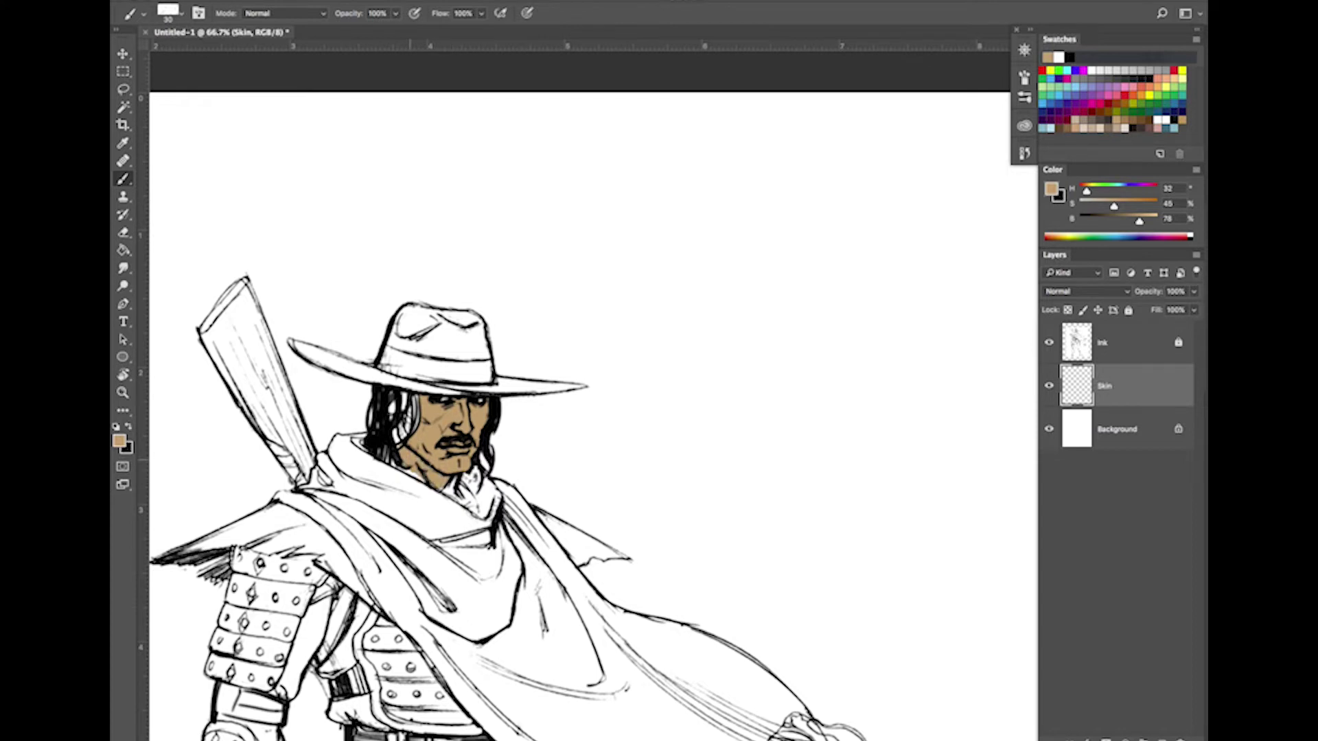
Reduce the brush to 10 px and fill the small skin gaps between the hair strands beside the face
{"action": "key", "text": "bracketleft"}
{"action": "key", "text": "bracketleft"}
{"action": "key", "text": "bracketleft"}
{"action": "key", "text": "bracketleft"}
{"action": "mouse_move", "coordinate": [404, 406]}
{"action": "left_mouse_down"}
{"action": "mouse_move", "coordinate": [415, 429]}
{"action": "mouse_move", "coordinate": [393, 416]}
{"action": "left_mouse_up"}
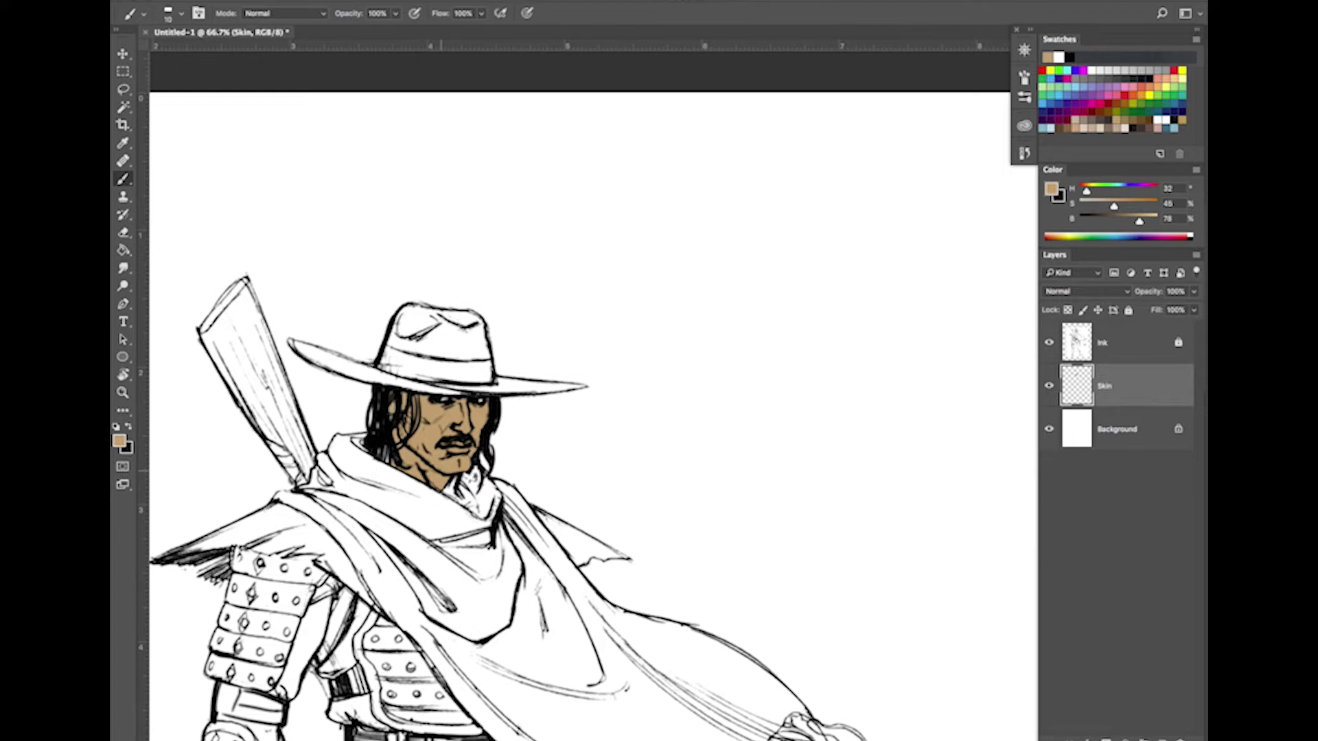
Create a new layer named "Poncho" above the Skin layer
{"action": "mouse_move", "coordinate": [645, 549]}
{"action": "left_mouse_down"}
{"action": "mouse_move", "coordinate": [722, 352]}
{"action": "mouse_move", "coordinate": [699, 390]}
{"action": "mouse_move", "coordinate": [663, 411]}
{"action": "mouse_move", "coordinate": [683, 385]}
{"action": "left_mouse_up"}
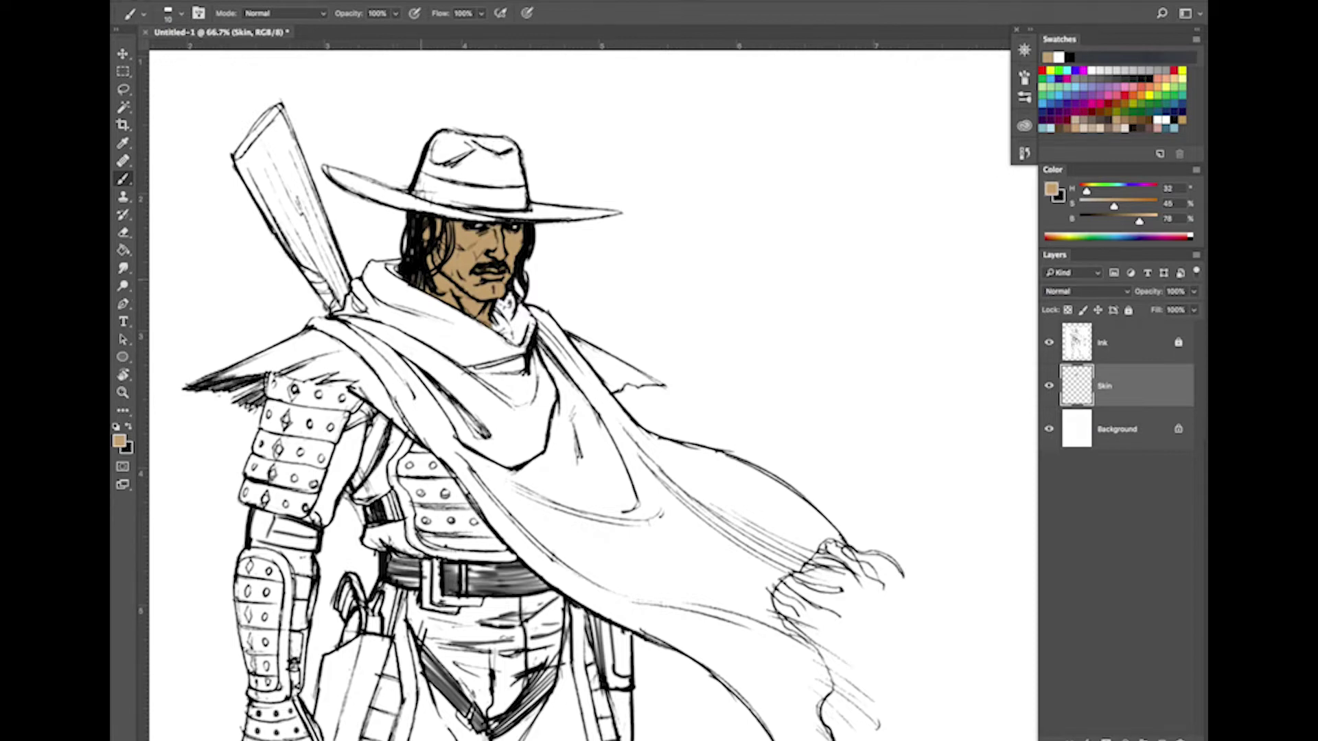
{"action": "left_click", "coordinate": [1196, 256]}
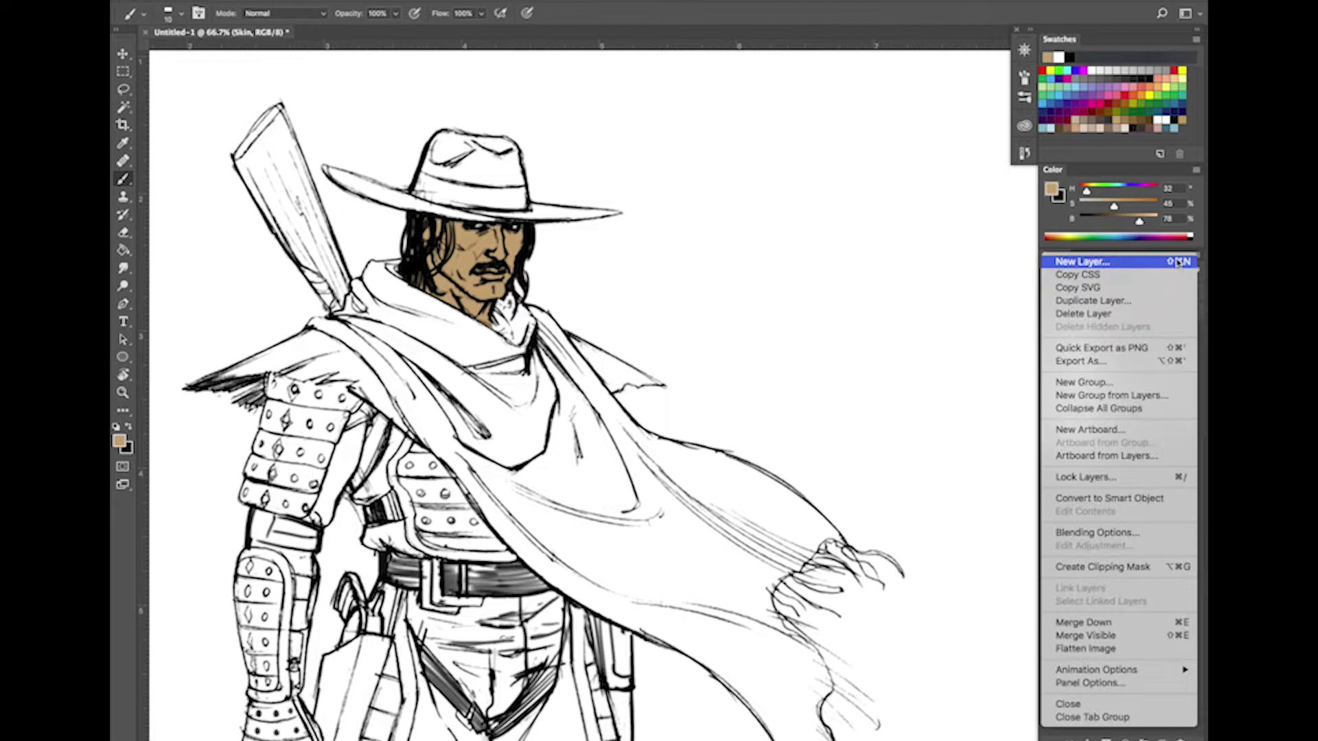
{"action": "left_click", "coordinate": [1119, 264]}
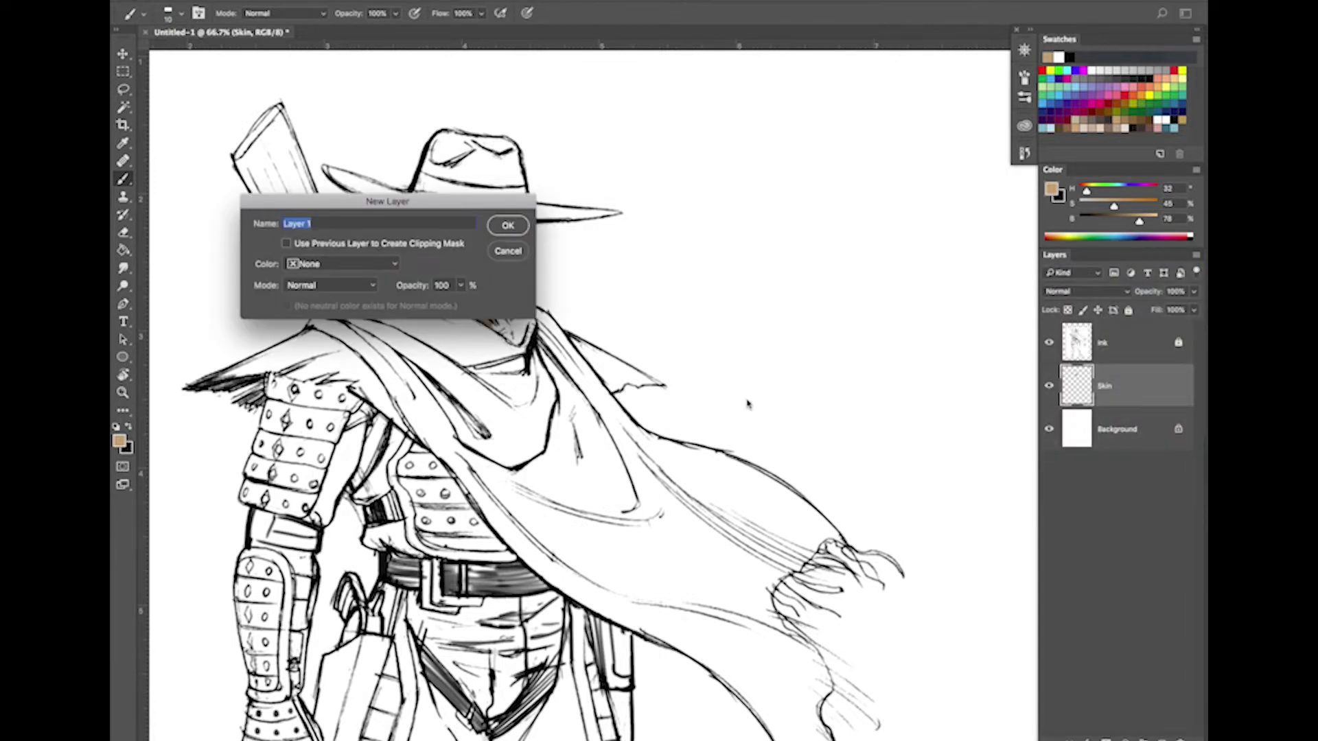
{"action": "type", "text": "Poncho"}
{"action": "left_click", "coordinate": [506, 226]}
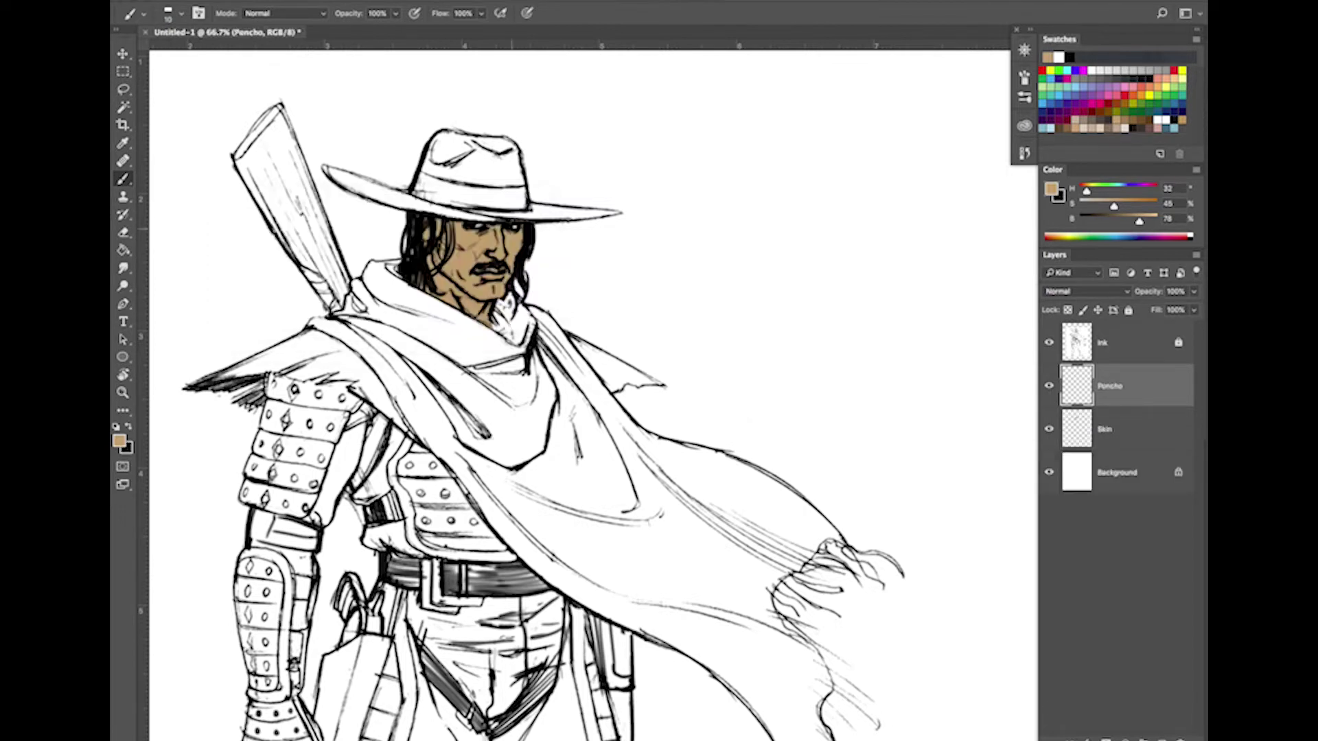
Choose a dark red swatch, enlarge the brush and paint the poncho fold running from the shoulder across the chest
{"action": "left_click", "coordinate": [1097, 103]}
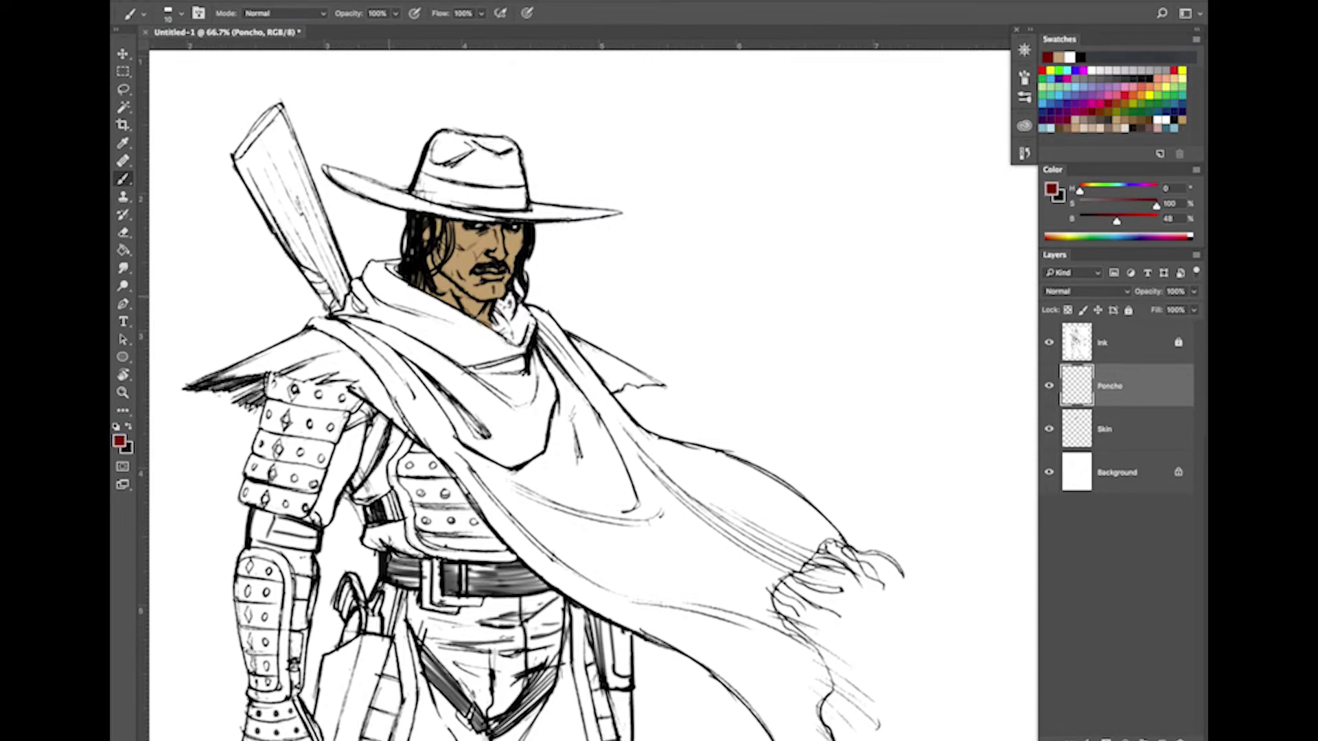
{"action": "key", "text": "bracketright"}
{"action": "key", "text": "bracketright"}
{"action": "key", "text": "bracketright"}
{"action": "key", "text": "bracketright"}
{"action": "key", "text": "bracketright"}
{"action": "key", "text": "bracketright"}
{"action": "mouse_move", "coordinate": [370, 297]}
{"action": "left_mouse_down"}
{"action": "mouse_move", "coordinate": [449, 382]}
{"action": "mouse_move", "coordinate": [417, 345]}
{"action": "mouse_move", "coordinate": [444, 413]}
{"action": "mouse_move", "coordinate": [476, 447]}
{"action": "mouse_move", "coordinate": [396, 372]}
{"action": "mouse_move", "coordinate": [378, 307]}
{"action": "left_mouse_up"}
Fill the poncho's upper edge at the shoulder beside the rifle stock with dark red, reducing the brush to 10 px
{"action": "key", "text": "bracketleft"}
{"action": "key", "text": "bracketleft"}
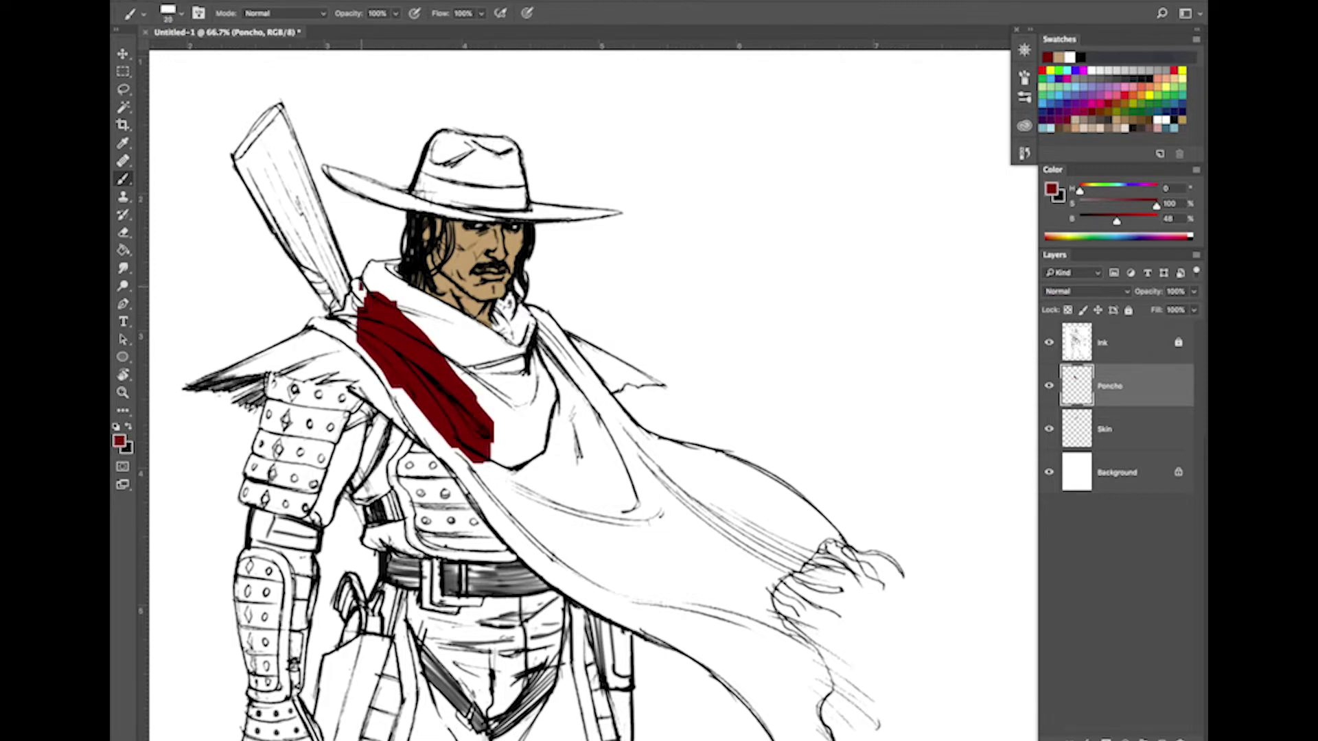
{"action": "left_click", "coordinate": [357, 284]}
{"action": "mouse_move", "coordinate": [357, 284]}
{"action": "left_mouse_down"}
{"action": "mouse_move", "coordinate": [364, 302]}
{"action": "mouse_move", "coordinate": [374, 292]}
{"action": "mouse_move", "coordinate": [352, 298]}
{"action": "mouse_move", "coordinate": [361, 323]}
{"action": "mouse_move", "coordinate": [351, 302]}
{"action": "mouse_move", "coordinate": [335, 317]}
{"action": "mouse_move", "coordinate": [350, 328]}
{"action": "left_mouse_up"}
{"action": "key", "text": "bracketleft"}
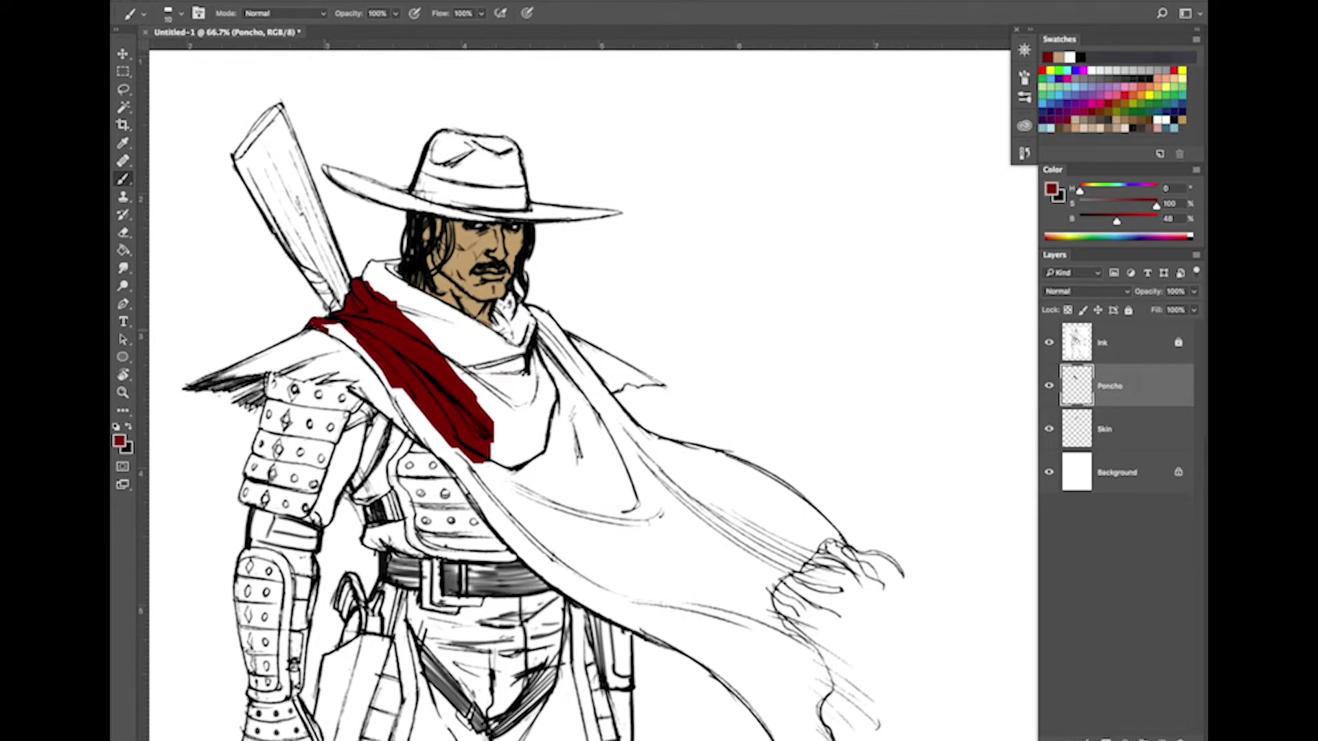
{"action": "mouse_move", "coordinate": [343, 339]}
{"action": "left_mouse_down"}
{"action": "mouse_move", "coordinate": [323, 326]}
{"action": "mouse_move", "coordinate": [357, 327]}
{"action": "left_mouse_up"}
Enlarge the brush to 25 px and paint dark red along the poncho's lower edge from the shoulder to the belt
{"action": "key", "text": "bracketright"}
{"action": "key", "text": "bracketright"}
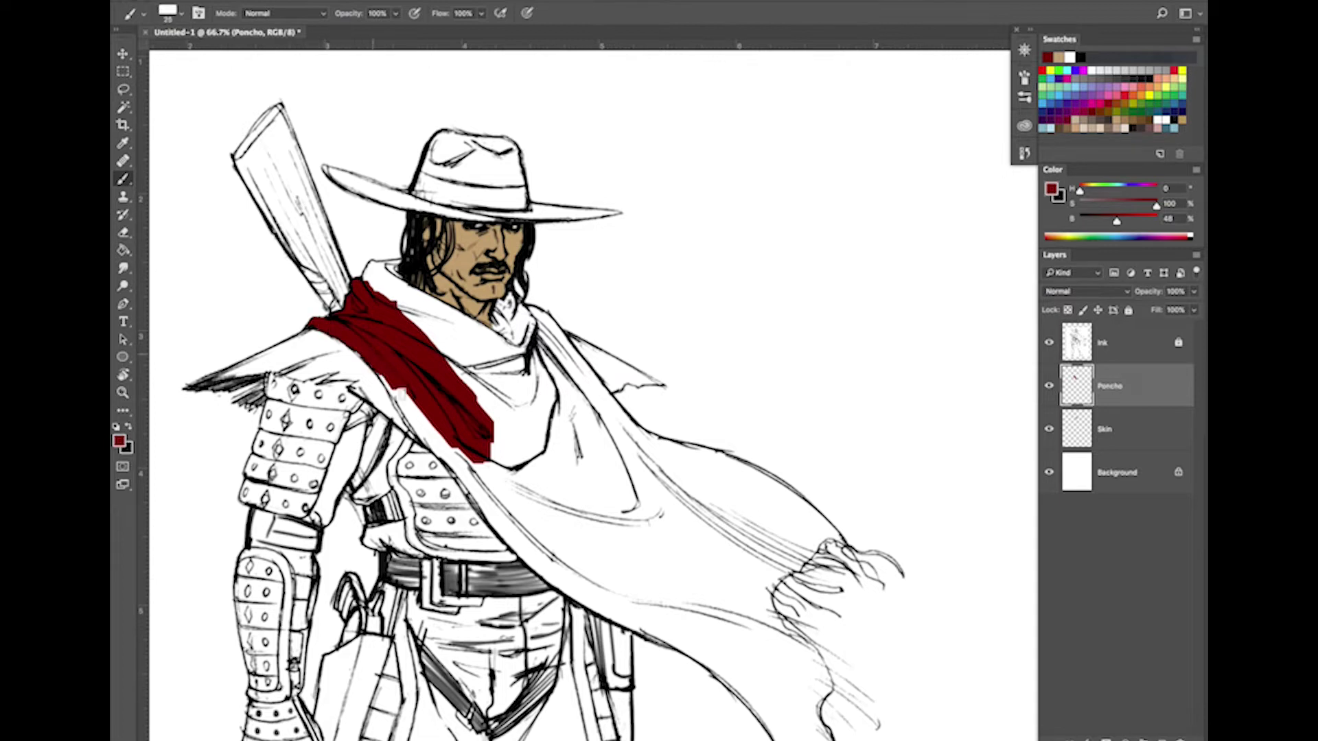
{"action": "left_click_drag", "start_coordinate": [382, 370], "coordinate": [514, 549]}
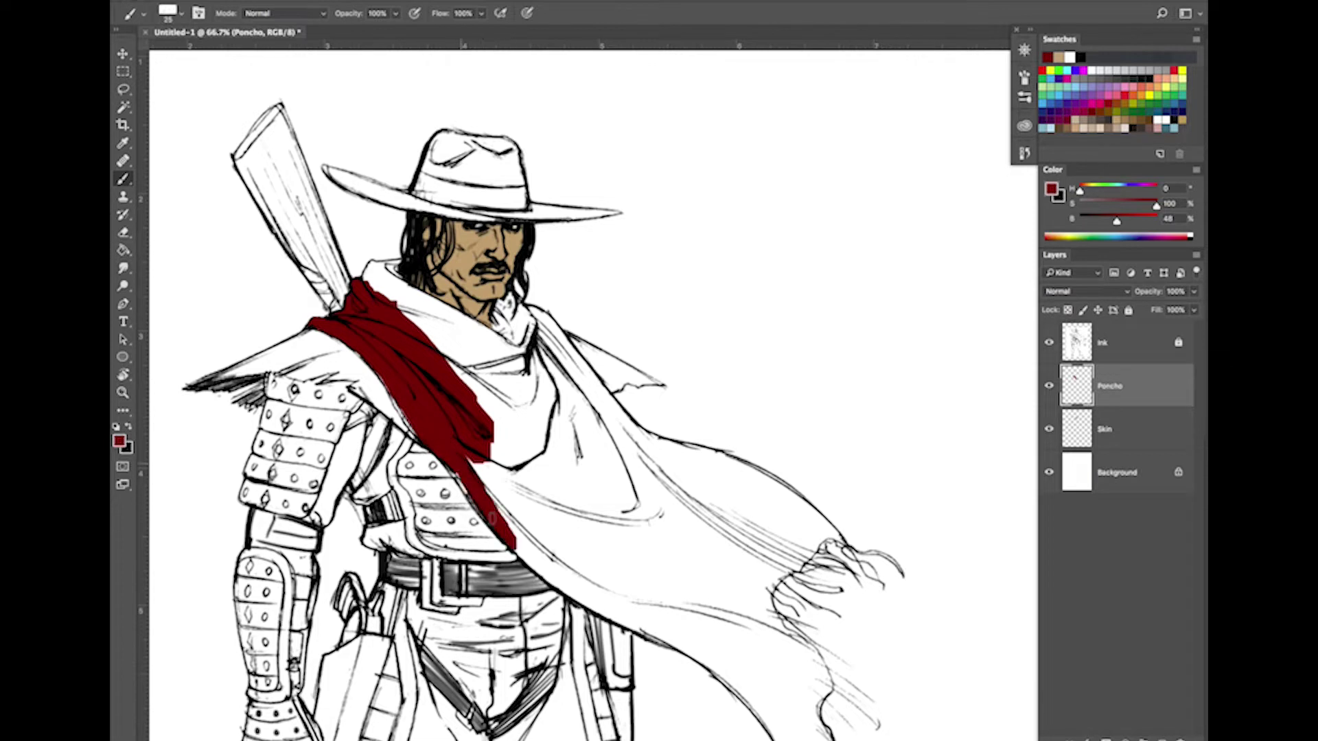
Enlarge the brush and paint dark red across the poncho's chest folds, redoing the diagonal stroke that runs down from the collar
{"action": "mouse_move", "coordinate": [461, 458]}
{"action": "left_mouse_down"}
{"action": "mouse_move", "coordinate": [525, 546]}
{"action": "mouse_move", "coordinate": [473, 446]}
{"action": "left_mouse_up"}
{"action": "key", "text": "bracketright"}
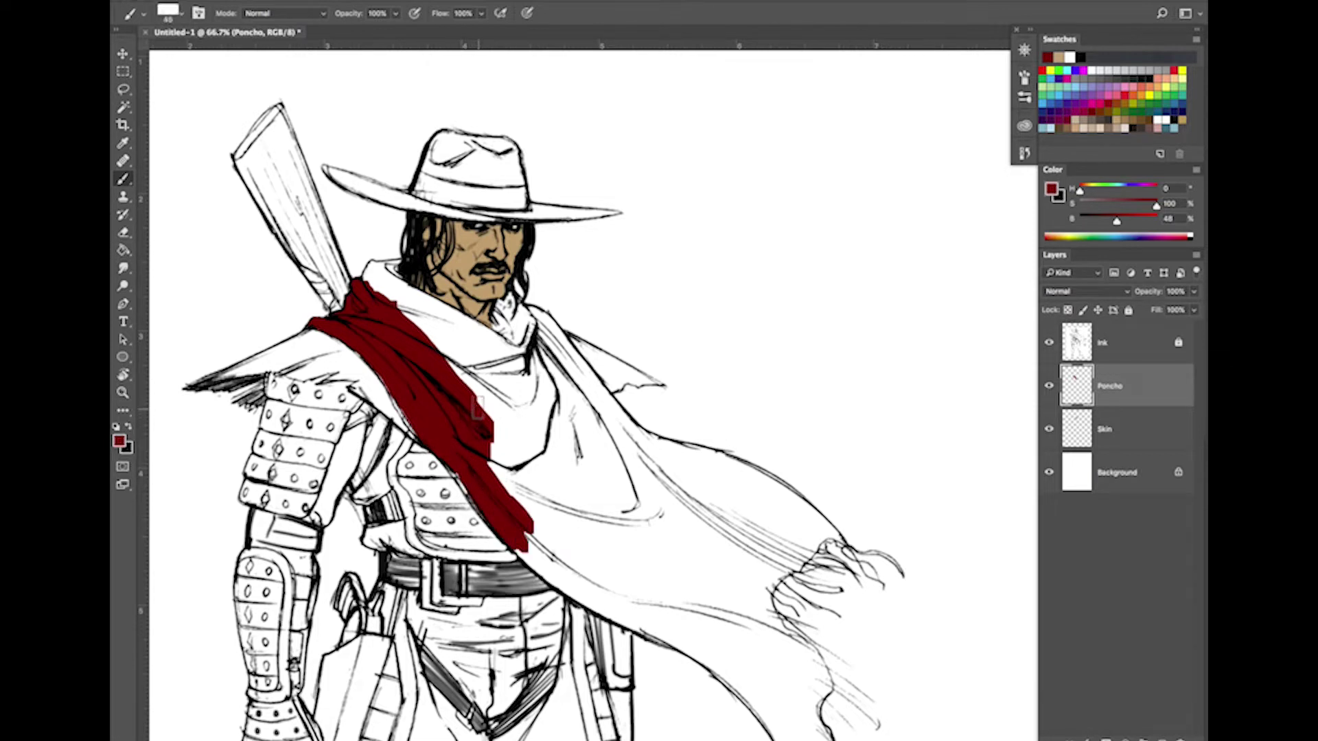
{"action": "mouse_move", "coordinate": [450, 391]}
{"action": "left_mouse_down"}
{"action": "mouse_move", "coordinate": [458, 343]}
{"action": "mouse_move", "coordinate": [580, 498]}
{"action": "left_mouse_up"}
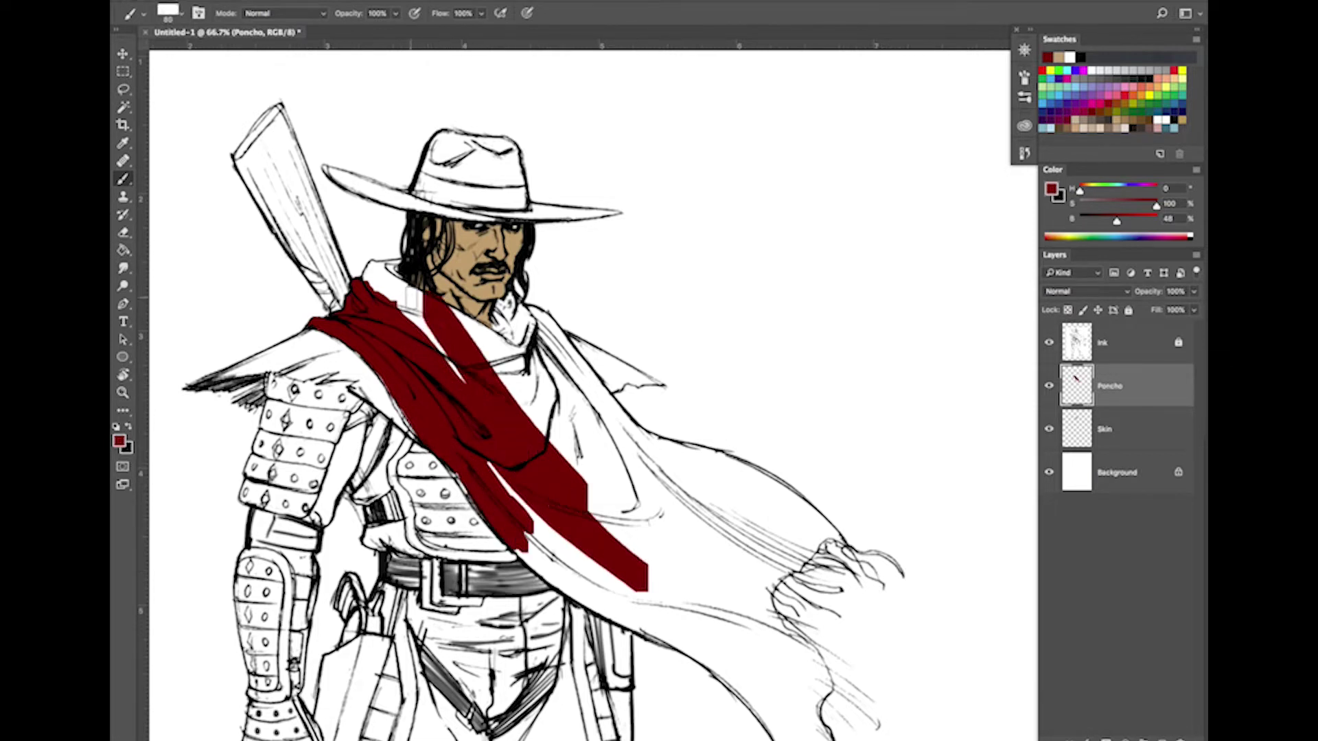
{"action": "key", "text": "ctrl+z"}
{"action": "mouse_move", "coordinate": [412, 302]}
{"action": "left_mouse_down"}
{"action": "mouse_move", "coordinate": [573, 495]}
{"action": "mouse_move", "coordinate": [563, 491]}
{"action": "left_mouse_up"}
Enlarge the brush further and fill the poncho's main body with dark red from the chest down toward the flowing end
{"action": "key", "text": "bracketright"}
{"action": "key", "text": "bracketright"}
{"action": "key", "text": "bracketright"}
{"action": "key", "text": "bracketright"}
{"action": "key", "text": "bracketright"}
{"action": "key", "text": "bracketright"}
{"action": "mouse_move", "coordinate": [485, 403]}
{"action": "left_mouse_down"}
{"action": "mouse_move", "coordinate": [521, 474]}
{"action": "mouse_move", "coordinate": [663, 577]}
{"action": "mouse_move", "coordinate": [703, 575]}
{"action": "mouse_move", "coordinate": [524, 381]}
{"action": "mouse_move", "coordinate": [709, 531]}
{"action": "mouse_move", "coordinate": [630, 578]}
{"action": "mouse_move", "coordinate": [629, 562]}
{"action": "mouse_move", "coordinate": [715, 620]}
{"action": "mouse_move", "coordinate": [697, 565]}
{"action": "left_mouse_up"}
{"action": "key", "text": "bracketleft"}
{"action": "key", "text": "bracketleft"}
{"action": "mouse_move", "coordinate": [450, 376]}
{"action": "left_mouse_down"}
{"action": "mouse_move", "coordinate": [479, 352]}
{"action": "mouse_move", "coordinate": [411, 339]}
{"action": "mouse_move", "coordinate": [391, 394]}
{"action": "mouse_move", "coordinate": [473, 498]}
{"action": "mouse_move", "coordinate": [556, 584]}
{"action": "mouse_move", "coordinate": [508, 532]}
{"action": "mouse_move", "coordinate": [594, 607]}
{"action": "mouse_move", "coordinate": [691, 649]}
{"action": "mouse_move", "coordinate": [648, 633]}
{"action": "mouse_move", "coordinate": [650, 608]}
{"action": "mouse_move", "coordinate": [538, 553]}
{"action": "mouse_move", "coordinate": [591, 586]}
{"action": "left_mouse_up"}
Reduce the brush and fill the poncho's collar around the neck with dark red, starting at 10 px and widening to 30 px
{"action": "key", "text": "bracketleft"}
{"action": "key", "text": "bracketleft"}
{"action": "key", "text": "bracketleft"}
{"action": "key", "text": "bracketleft"}
{"action": "key", "text": "bracketleft"}
{"action": "key", "text": "bracketleft"}
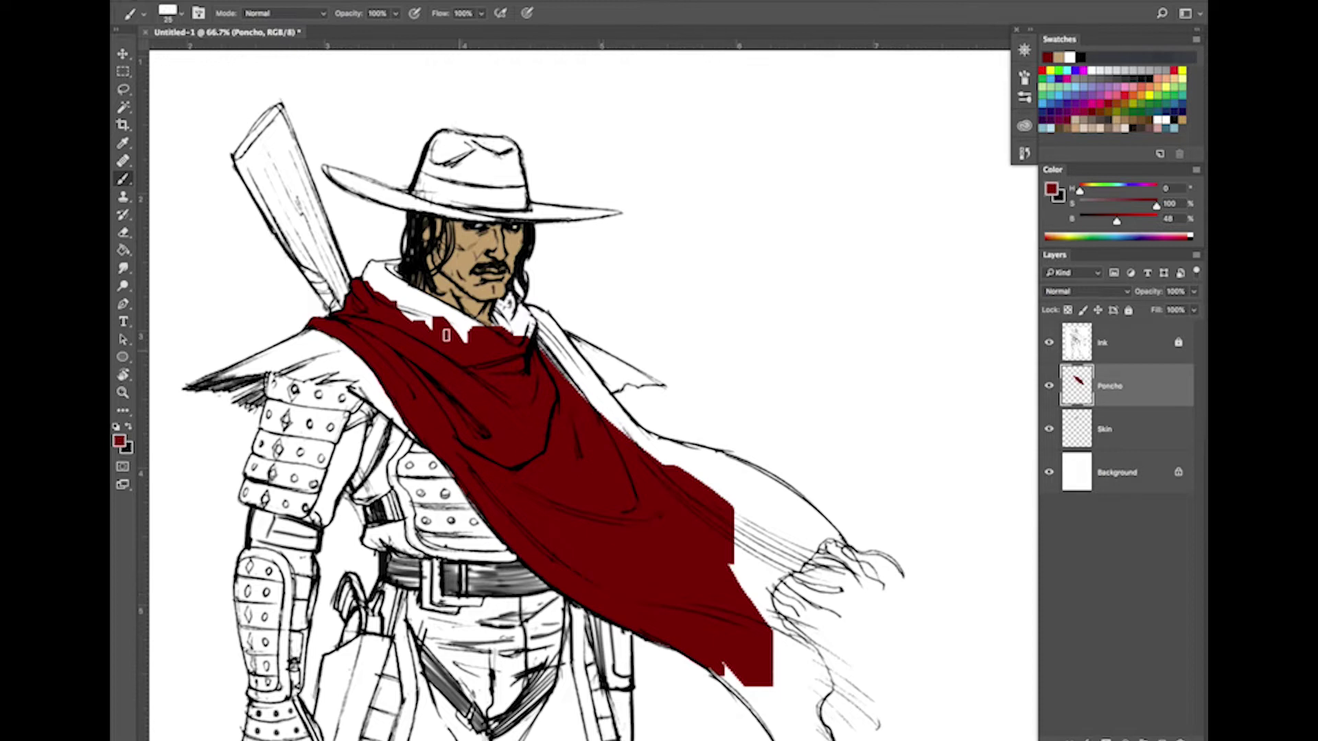
{"action": "key", "text": "bracketleft"}
{"action": "key", "text": "bracketleft"}
{"action": "left_click_drag", "start_coordinate": [376, 278], "coordinate": [367, 272]}
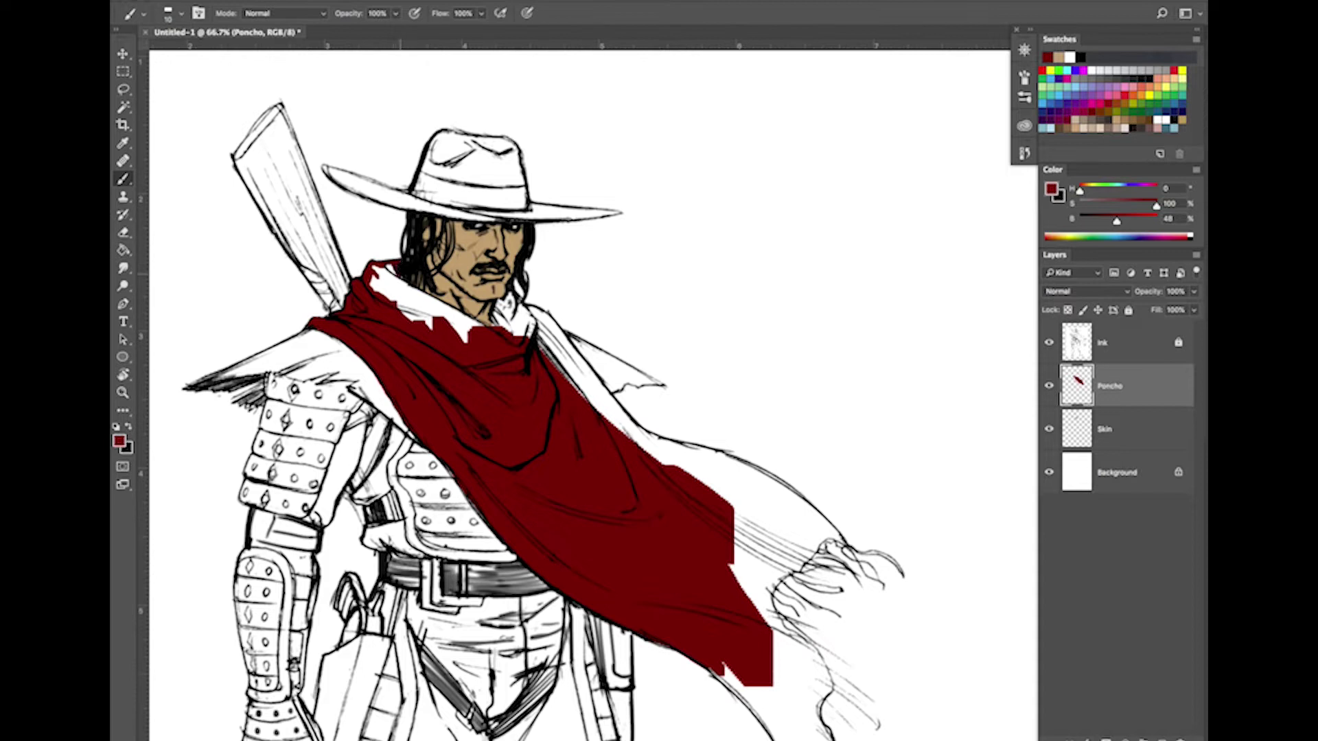
{"action": "key", "text": "bracketright"}
{"action": "key", "text": "bracketright"}
{"action": "mouse_move", "coordinate": [375, 269]}
{"action": "left_mouse_down"}
{"action": "mouse_move", "coordinate": [389, 303]}
{"action": "mouse_move", "coordinate": [411, 306]}
{"action": "mouse_move", "coordinate": [398, 284]}
{"action": "mouse_move", "coordinate": [499, 344]}
{"action": "mouse_move", "coordinate": [457, 323]}
{"action": "mouse_move", "coordinate": [444, 337]}
{"action": "mouse_move", "coordinate": [431, 315]}
{"action": "mouse_move", "coordinate": [522, 356]}
{"action": "mouse_move", "coordinate": [497, 313]}
{"action": "mouse_move", "coordinate": [514, 330]}
{"action": "mouse_move", "coordinate": [511, 299]}
{"action": "mouse_move", "coordinate": [555, 361]}
{"action": "mouse_move", "coordinate": [536, 314]}
{"action": "mouse_move", "coordinate": [594, 404]}
{"action": "left_mouse_up"}
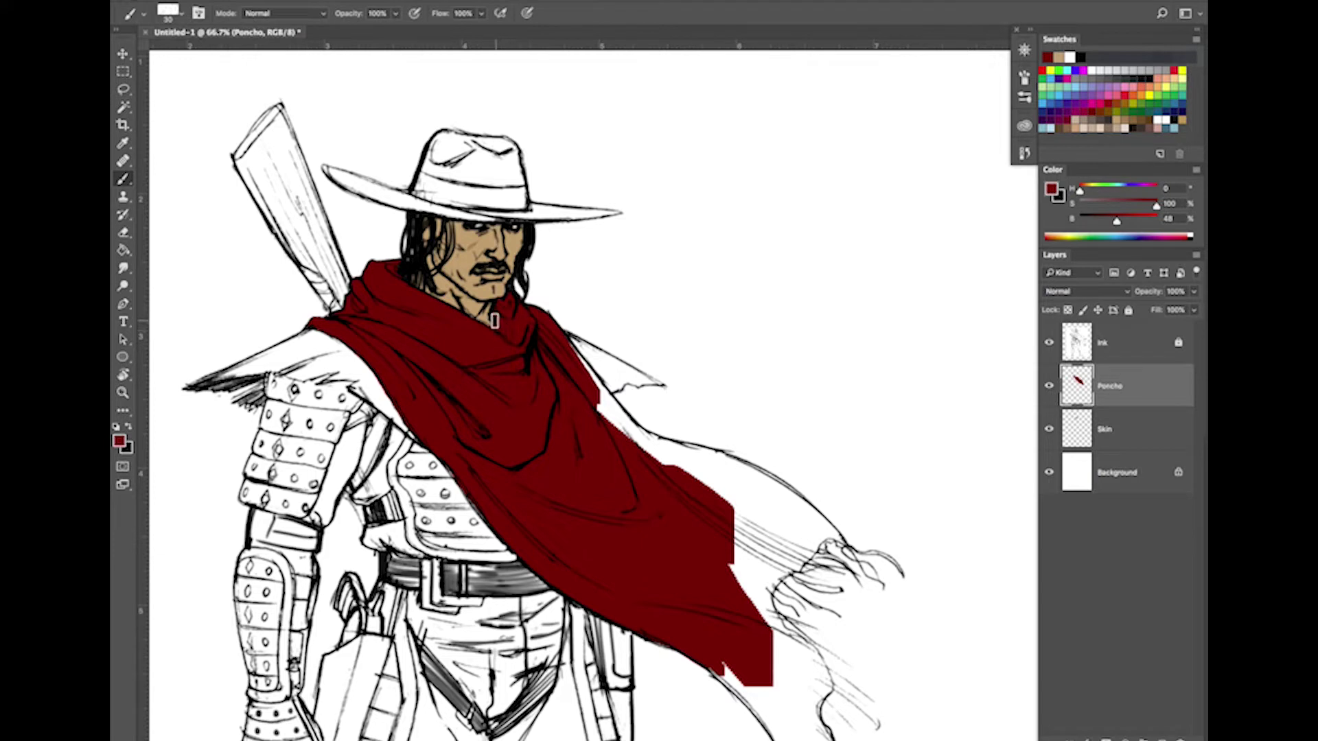
Reduce the brush and paint dark red along the poncho's outer edge from the far shoulder down to the flowing flap
{"action": "key", "text": "bracketleft"}
{"action": "key", "text": "bracketleft"}
{"action": "key", "text": "bracketleft"}
{"action": "mouse_move", "coordinate": [577, 355]}
{"action": "left_mouse_down"}
{"action": "mouse_move", "coordinate": [643, 446]}
{"action": "mouse_move", "coordinate": [666, 448]}
{"action": "left_mouse_up"}
{"action": "key", "text": "bracketright"}
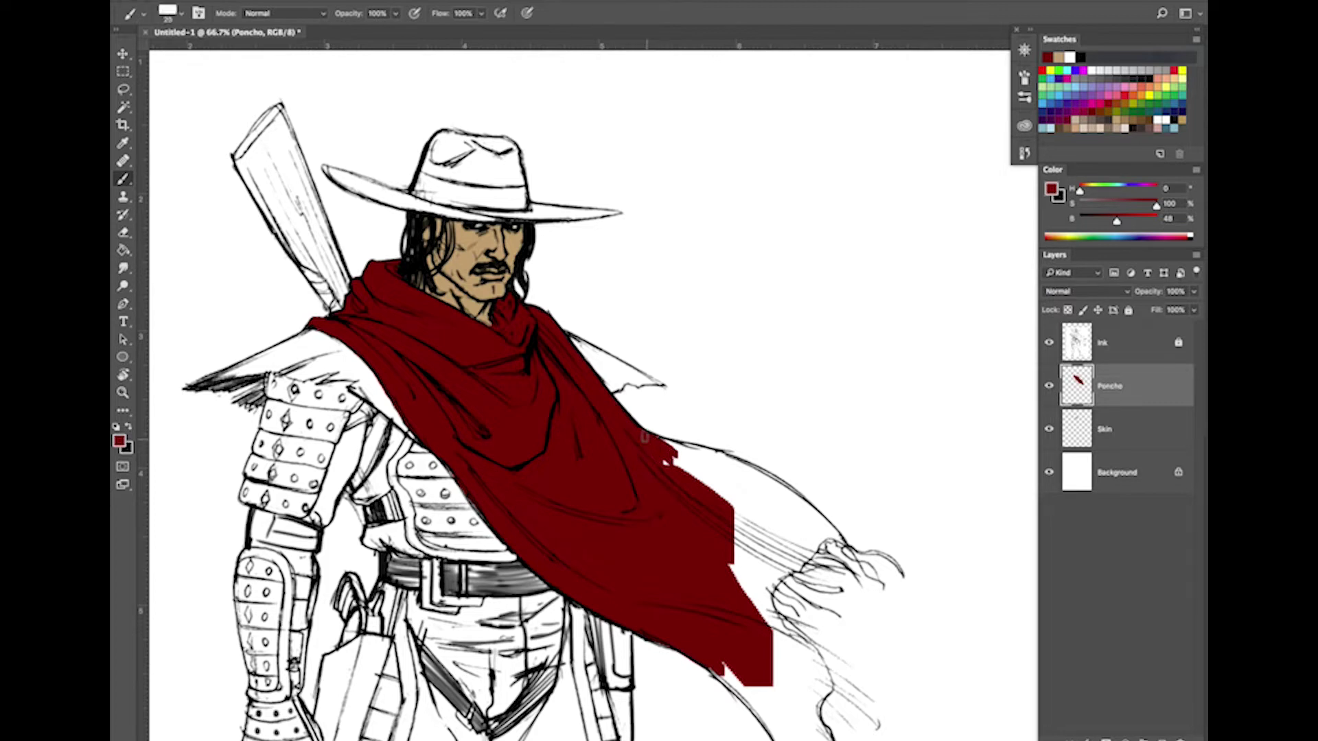
Fill the lower part of the poncho's flowing end with dark red down to its pointed tip, adjusting the brush size along the edges
{"action": "left_click_drag", "start_coordinate": [782, 506], "coordinate": [426, 399]}
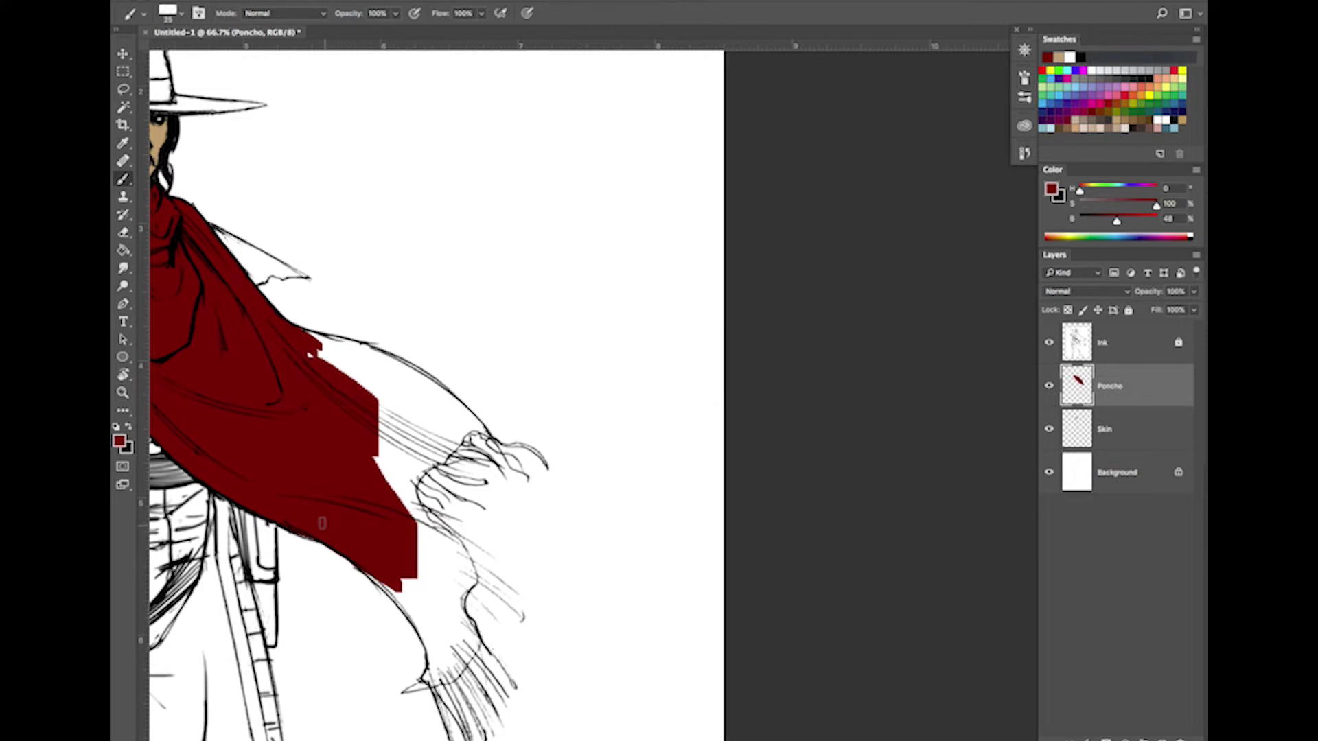
{"action": "key", "text": "bracketright"}
{"action": "key", "text": "bracketright"}
{"action": "key", "text": "bracketright"}
{"action": "mouse_move", "coordinate": [347, 546]}
{"action": "left_mouse_down"}
{"action": "mouse_move", "coordinate": [433, 628]}
{"action": "mouse_move", "coordinate": [368, 562]}
{"action": "mouse_move", "coordinate": [437, 648]}
{"action": "mouse_move", "coordinate": [419, 605]}
{"action": "mouse_move", "coordinate": [438, 647]}
{"action": "mouse_move", "coordinate": [419, 614]}
{"action": "mouse_move", "coordinate": [434, 671]}
{"action": "mouse_move", "coordinate": [403, 689]}
{"action": "mouse_move", "coordinate": [475, 651]}
{"action": "mouse_move", "coordinate": [458, 594]}
{"action": "mouse_move", "coordinate": [472, 575]}
{"action": "mouse_move", "coordinate": [415, 506]}
{"action": "mouse_move", "coordinate": [418, 468]}
{"action": "mouse_move", "coordinate": [412, 509]}
{"action": "mouse_move", "coordinate": [428, 453]}
{"action": "mouse_move", "coordinate": [395, 466]}
{"action": "mouse_move", "coordinate": [372, 450]}
{"action": "mouse_move", "coordinate": [422, 559]}
{"action": "mouse_move", "coordinate": [463, 571]}
{"action": "mouse_move", "coordinate": [403, 575]}
{"action": "mouse_move", "coordinate": [433, 600]}
{"action": "mouse_move", "coordinate": [465, 581]}
{"action": "left_mouse_up"}
{"action": "key", "text": "bracketleft"}
{"action": "key", "text": "bracketleft"}
{"action": "key", "text": "bracketleft"}
{"action": "key", "text": "bracketleft"}
{"action": "key", "text": "bracketleft"}
{"action": "key", "text": "bracketright"}
{"action": "key", "text": "bracketright"}
{"action": "mouse_move", "coordinate": [460, 626]}
{"action": "left_mouse_down"}
{"action": "mouse_move", "coordinate": [464, 649]}
{"action": "mouse_move", "coordinate": [444, 660]}
{"action": "mouse_move", "coordinate": [447, 630]}
{"action": "mouse_move", "coordinate": [466, 647]}
{"action": "mouse_move", "coordinate": [455, 647]}
{"action": "left_mouse_up"}
Edge the poncho beside the upper fringe with a 15 px brush and fill the remaining upper flap with dark red
{"action": "key", "text": "["}
{"action": "key", "text": "["}
{"action": "key", "text": "["}
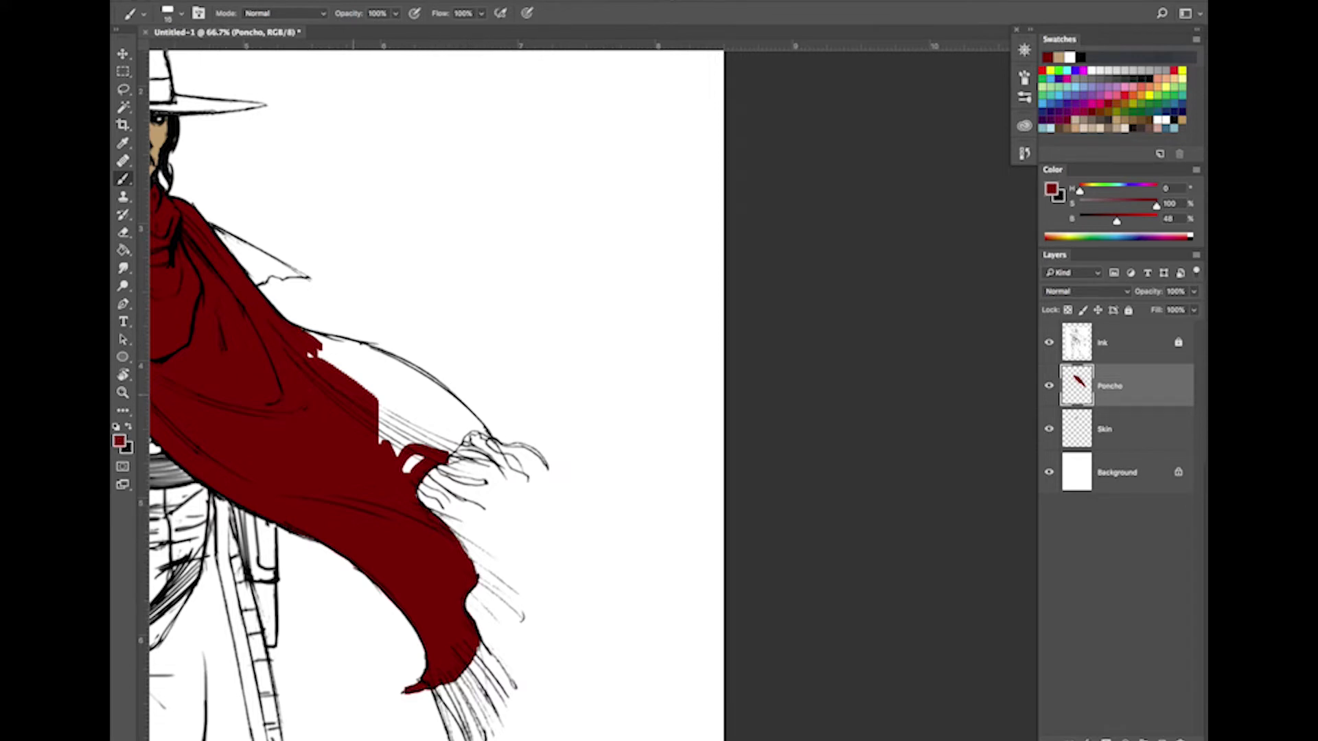
{"action": "key", "text": "]"}
{"action": "key", "text": "]"}
{"action": "key", "text": "]"}
{"action": "key", "text": "]"}
{"action": "mouse_move", "coordinate": [299, 339]}
{"action": "left_mouse_down"}
{"action": "mouse_move", "coordinate": [390, 358]}
{"action": "mouse_move", "coordinate": [487, 437]}
{"action": "mouse_move", "coordinate": [462, 433]}
{"action": "mouse_move", "coordinate": [402, 466]}
{"action": "mouse_move", "coordinate": [443, 447]}
{"action": "mouse_move", "coordinate": [371, 421]}
{"action": "mouse_move", "coordinate": [404, 451]}
{"action": "mouse_move", "coordinate": [376, 426]}
{"action": "mouse_move", "coordinate": [446, 443]}
{"action": "mouse_move", "coordinate": [458, 419]}
{"action": "mouse_move", "coordinate": [324, 355]}
{"action": "mouse_move", "coordinate": [430, 400]}
{"action": "mouse_move", "coordinate": [409, 429]}
{"action": "left_mouse_up"}
{"action": "key", "text": "["}
Undo the trial stroke on the top fringe strand and switch to the hard round brush at 7 px
{"action": "key", "text": "bracketleft"}
{"action": "key", "text": "bracketleft"}
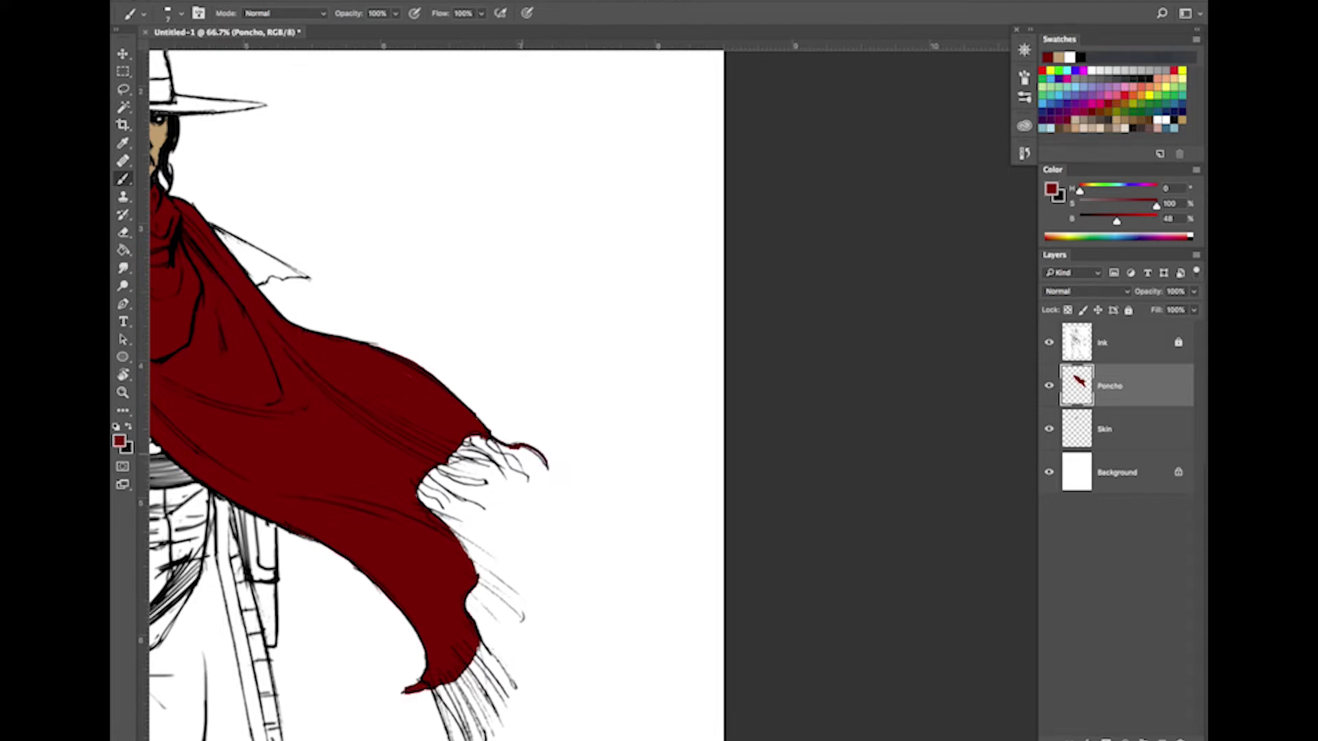
{"action": "key", "text": "ctrl+z"}
{"action": "right_click", "coordinate": [539, 173]}
{"action": "left_click", "coordinate": [654, 276]}
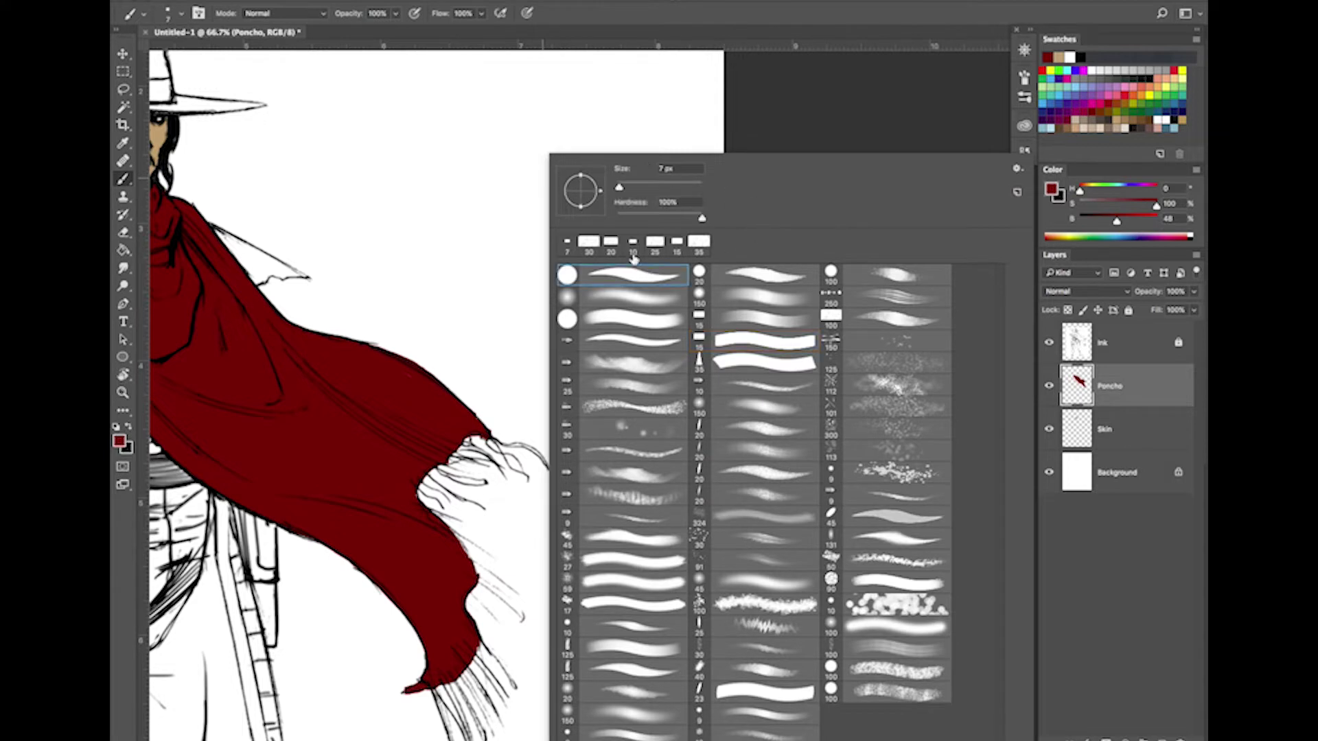
{"action": "left_click", "coordinate": [643, 19]}
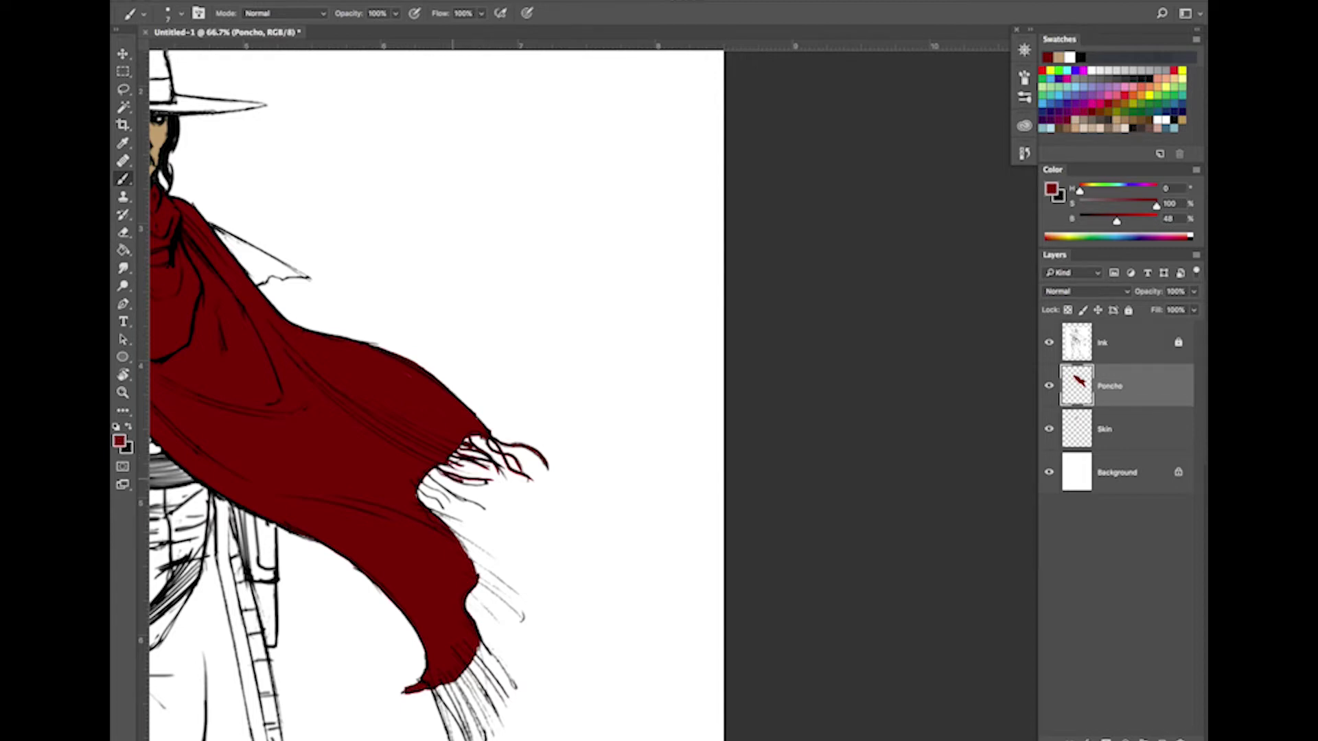
Paint the fringe strands along the poncho's ragged outer edge dark red with thin single strokes
{"action": "mouse_move", "coordinate": [454, 479]}
{"action": "left_mouse_down"}
{"action": "mouse_move", "coordinate": [489, 483]}
{"action": "mouse_move", "coordinate": [480, 507]}
{"action": "left_mouse_up"}
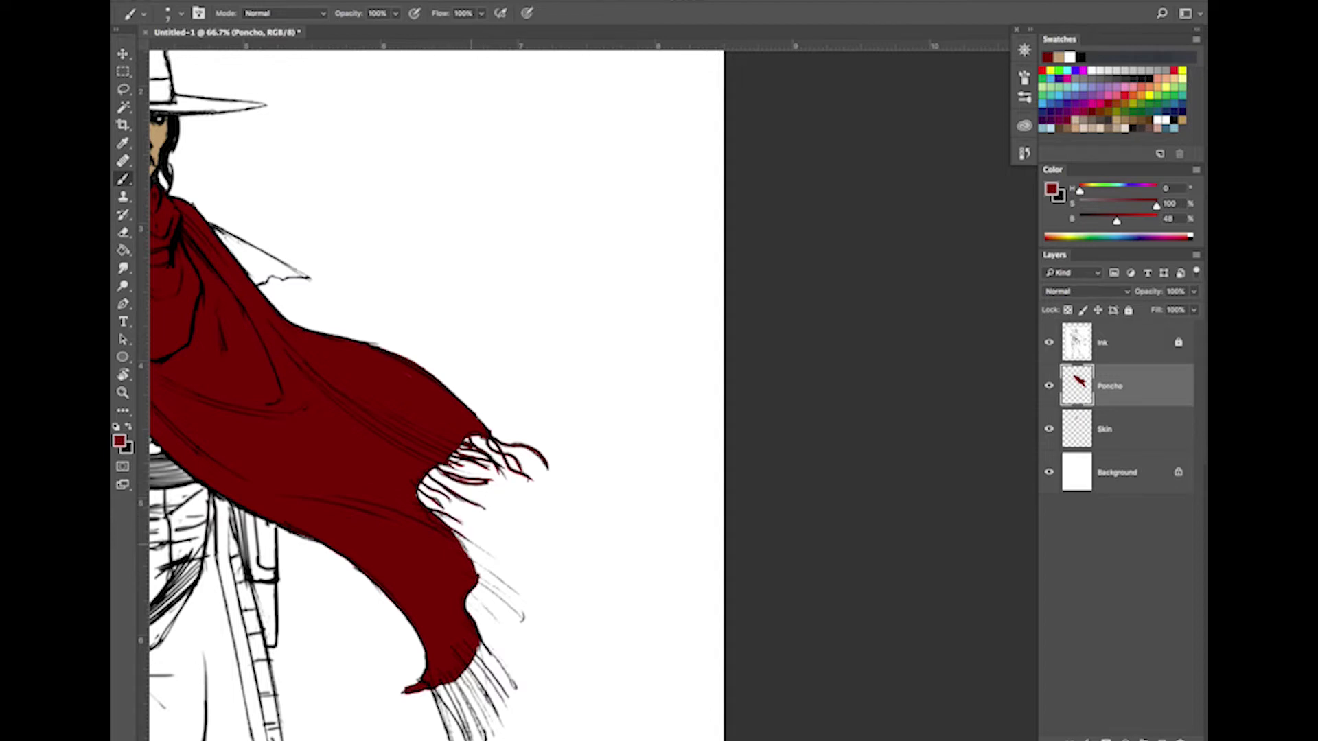
{"action": "left_click_drag", "start_coordinate": [452, 530], "coordinate": [498, 560]}
{"action": "left_click_drag", "start_coordinate": [479, 564], "coordinate": [521, 616]}
{"action": "mouse_move", "coordinate": [473, 573]}
{"action": "left_mouse_down"}
{"action": "mouse_move", "coordinate": [514, 604]}
{"action": "mouse_move", "coordinate": [501, 630]}
{"action": "mouse_move", "coordinate": [498, 608]}
{"action": "mouse_move", "coordinate": [516, 621]}
{"action": "mouse_move", "coordinate": [504, 657]}
{"action": "mouse_move", "coordinate": [514, 684]}
{"action": "left_mouse_up"}
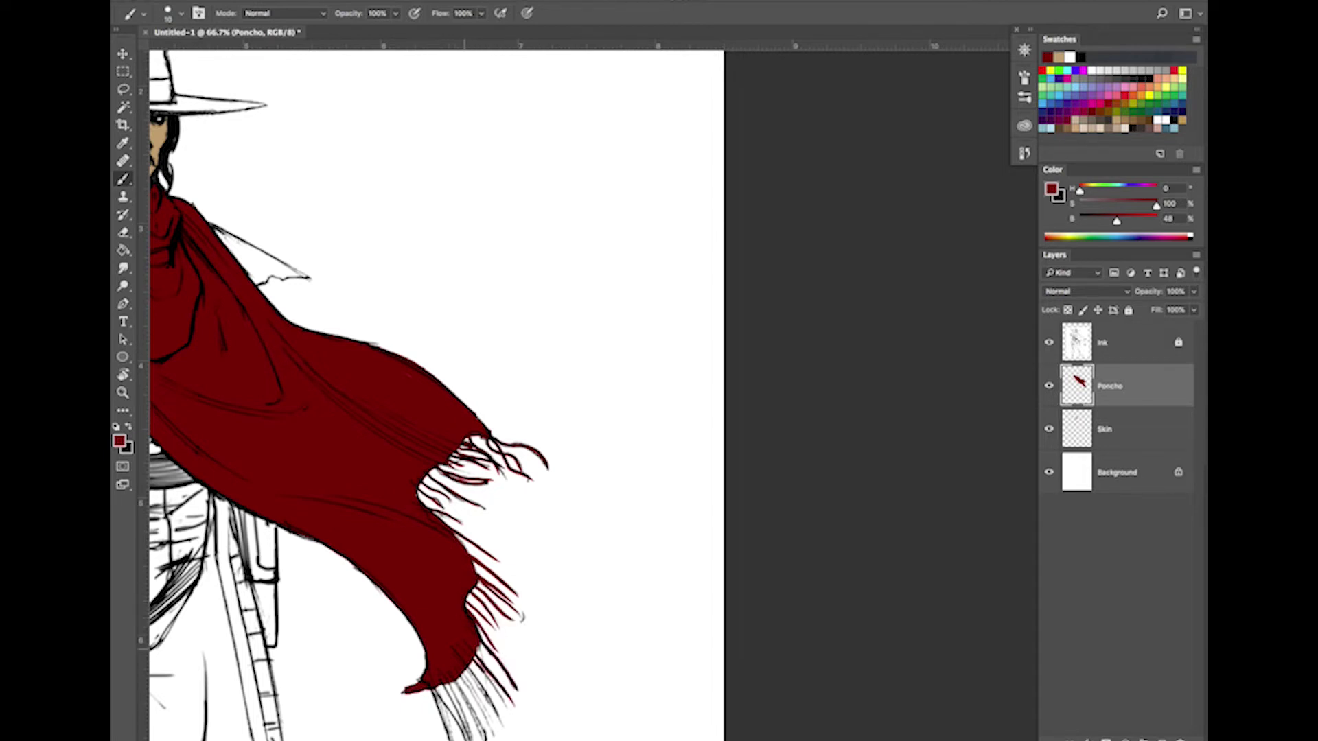
Paint the hanging fringe strands at the poncho's lower tip dark red with the 10 px round brush, touching up one strand higher up
{"action": "mouse_move", "coordinate": [472, 689]}
{"action": "left_mouse_down"}
{"action": "mouse_move", "coordinate": [493, 735]}
{"action": "mouse_move", "coordinate": [468, 704]}
{"action": "left_mouse_up"}
{"action": "left_click_drag", "start_coordinate": [468, 705], "coordinate": [484, 739]}
{"action": "left_click_drag", "start_coordinate": [445, 680], "coordinate": [468, 726]}
{"action": "left_click_drag", "start_coordinate": [441, 668], "coordinate": [473, 740]}
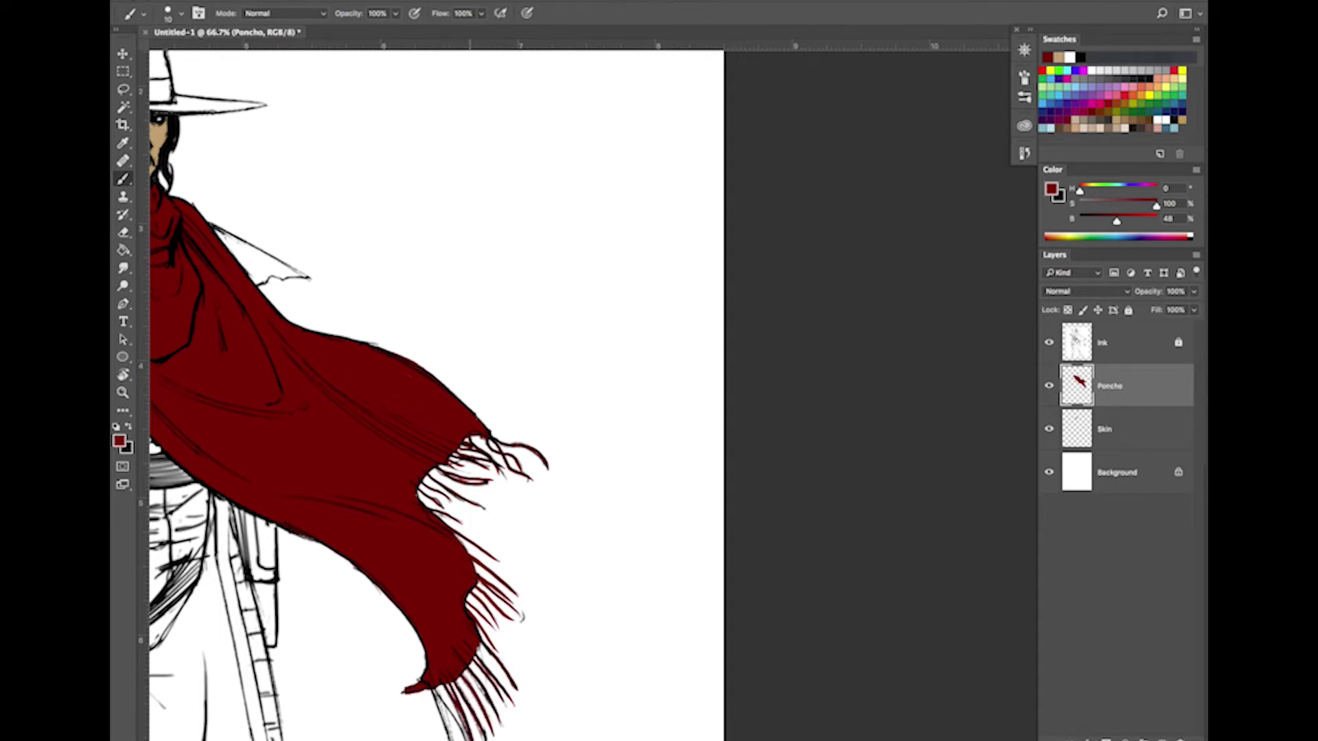
{"action": "left_click_drag", "start_coordinate": [450, 695], "coordinate": [468, 740]}
{"action": "left_click_drag", "start_coordinate": [440, 689], "coordinate": [466, 740]}
{"action": "left_click_drag", "start_coordinate": [429, 682], "coordinate": [452, 737]}
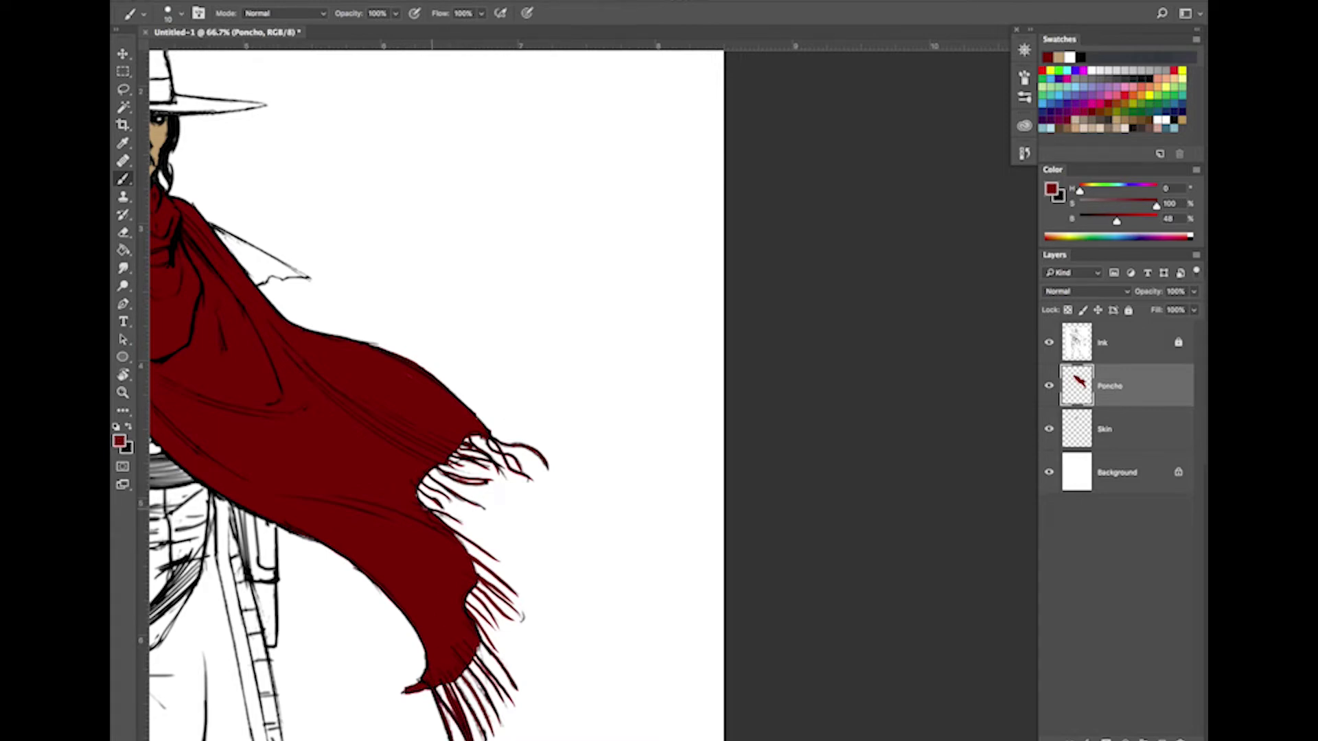
{"action": "left_click_drag", "start_coordinate": [432, 508], "coordinate": [479, 536]}
Paint the hat band dark red, switching from the round brush to the flat rectangular 15 px brush to fill it
{"action": "mouse_move", "coordinate": [304, 206]}
{"action": "left_mouse_down"}
{"action": "mouse_move", "coordinate": [509, 352]}
{"action": "mouse_move", "coordinate": [553, 268]}
{"action": "mouse_move", "coordinate": [582, 289]}
{"action": "left_mouse_up"}
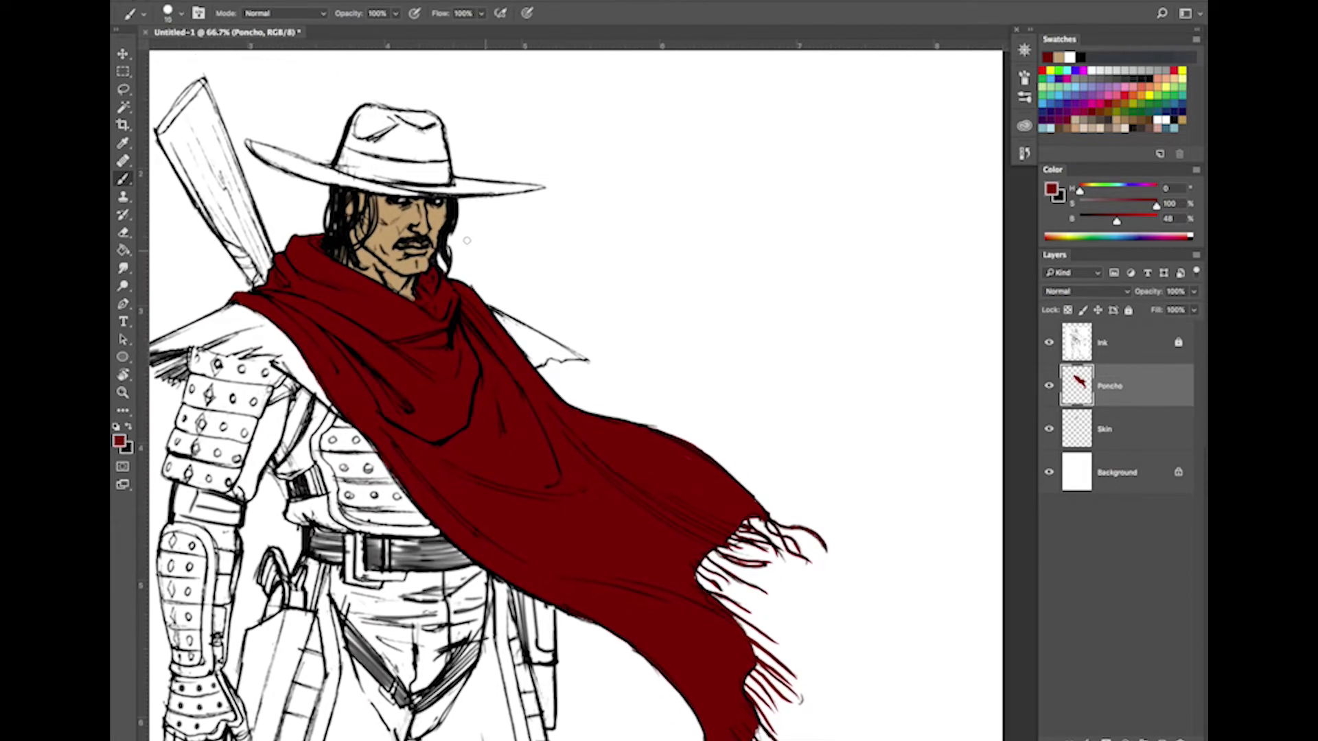
{"action": "mouse_move", "coordinate": [360, 175]}
{"action": "left_mouse_down"}
{"action": "mouse_move", "coordinate": [338, 153]}
{"action": "mouse_move", "coordinate": [398, 168]}
{"action": "mouse_move", "coordinate": [334, 165]}
{"action": "mouse_move", "coordinate": [395, 177]}
{"action": "left_mouse_up"}
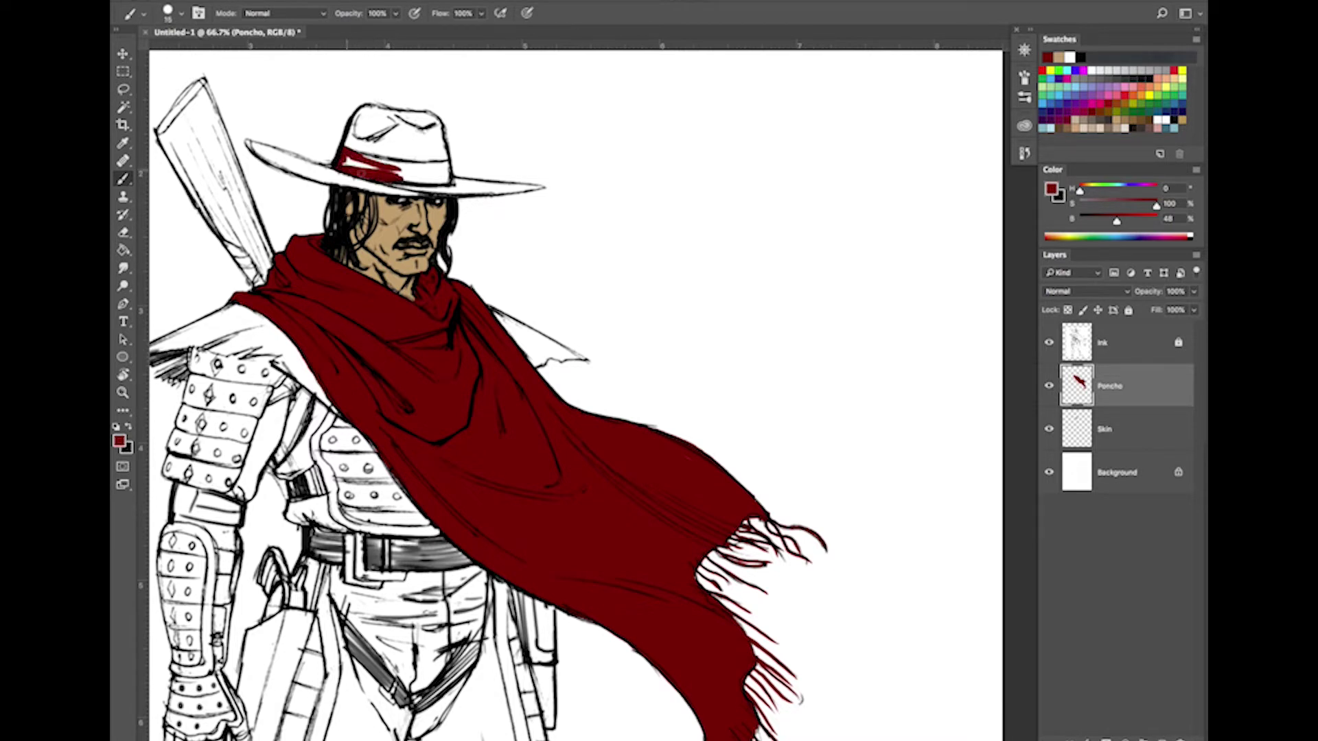
{"action": "right_click", "coordinate": [350, 152]}
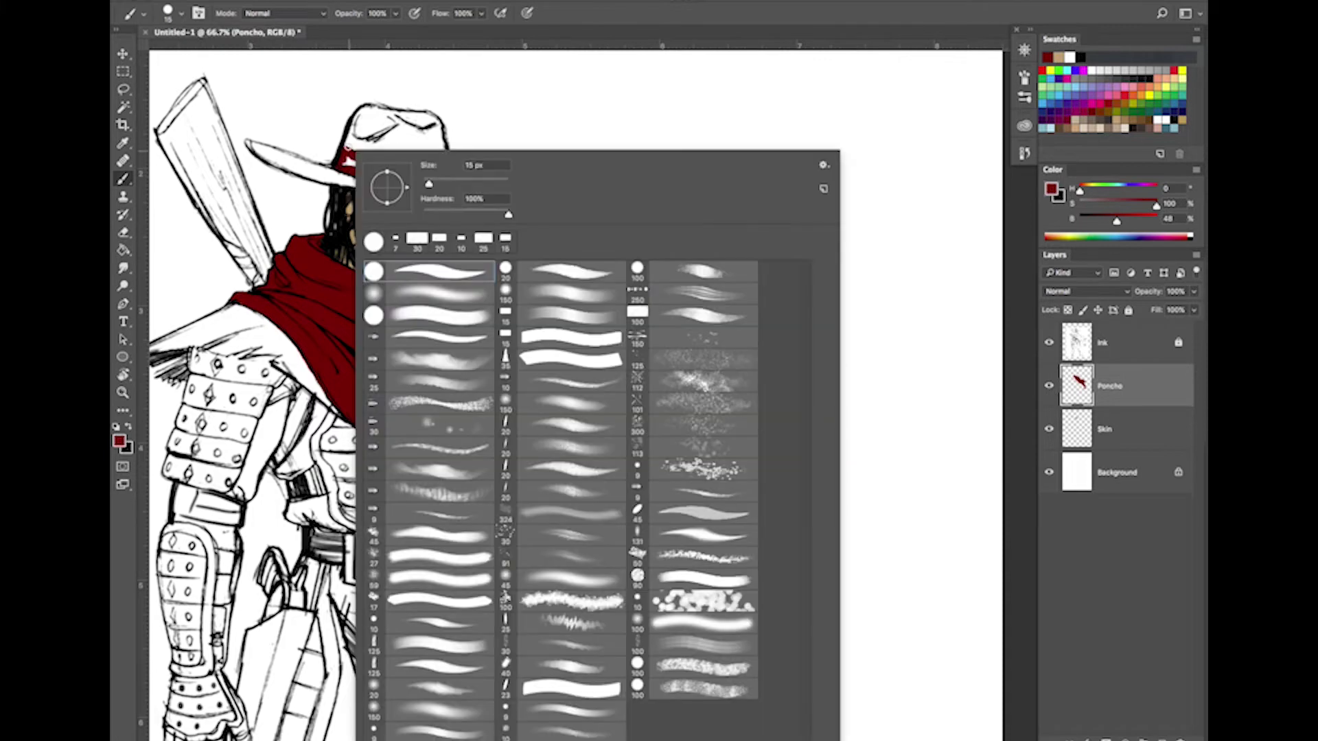
{"action": "left_click", "coordinate": [557, 354]}
{"action": "left_click", "coordinate": [553, 334]}
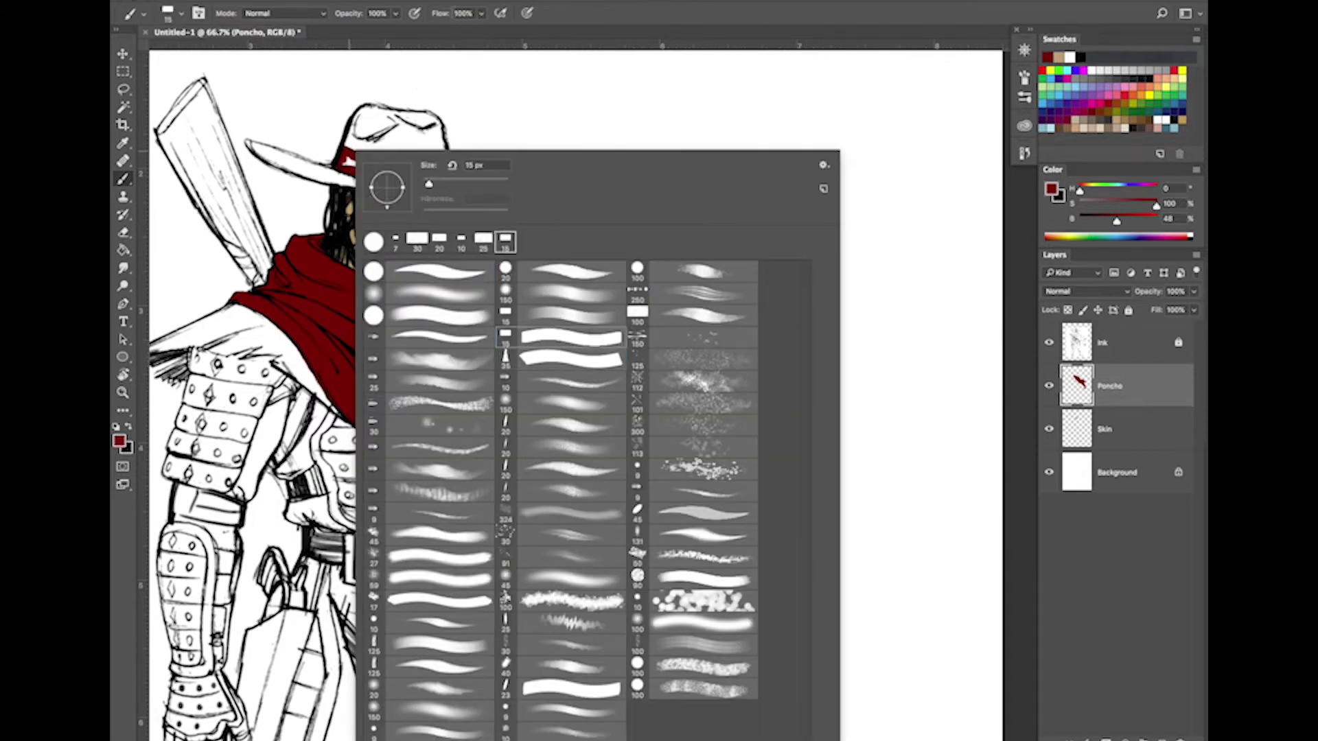
{"action": "left_click", "coordinate": [435, 41]}
{"action": "mouse_move", "coordinate": [368, 165]}
{"action": "left_mouse_down"}
{"action": "mouse_move", "coordinate": [342, 163]}
{"action": "mouse_move", "coordinate": [439, 170]}
{"action": "mouse_move", "coordinate": [415, 164]}
{"action": "mouse_move", "coordinate": [426, 182]}
{"action": "mouse_move", "coordinate": [388, 172]}
{"action": "mouse_move", "coordinate": [430, 177]}
{"action": "left_mouse_up"}
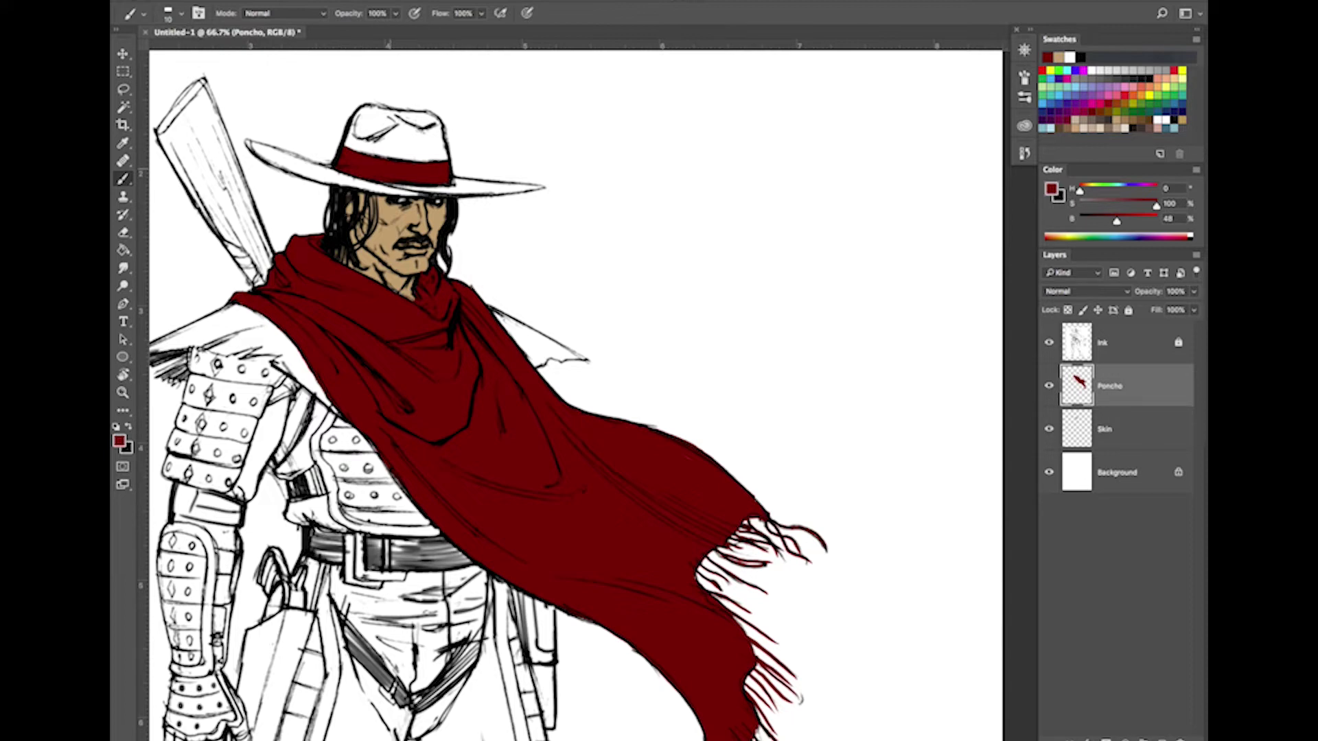
Make the Skin layer the active layer
{"action": "left_click_drag", "start_coordinate": [574, 645], "coordinate": [620, 509]}
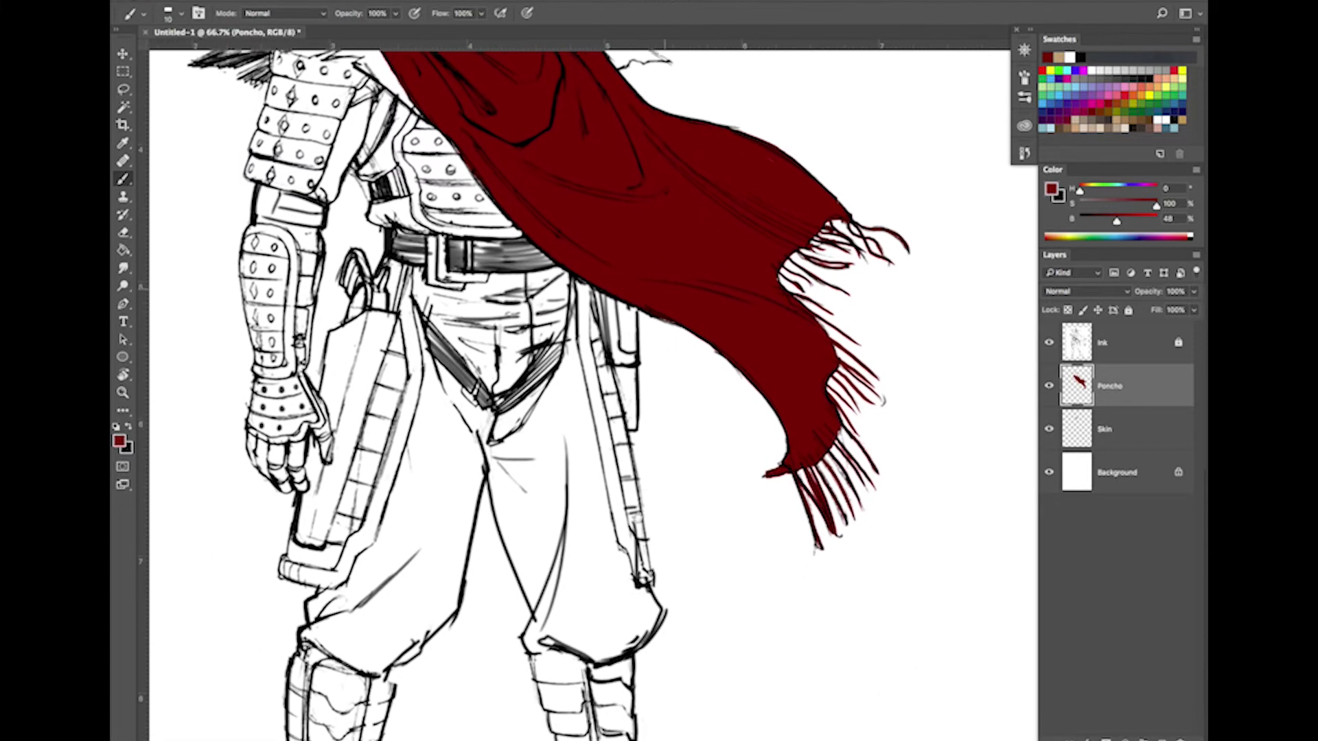
{"action": "scroll", "coordinate": [650, 500], "scroll_direction": "up", "scroll_amount": 10}
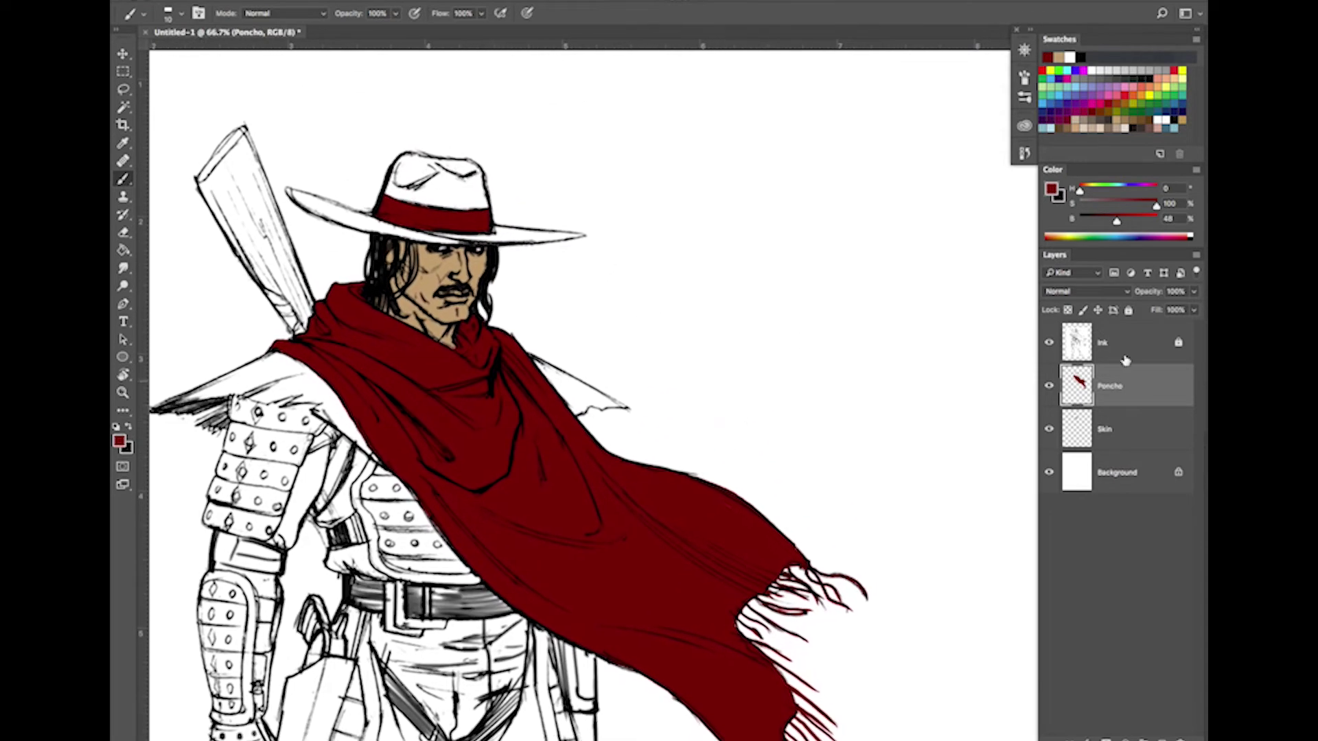
{"action": "left_click", "coordinate": [1137, 426]}
Look over the whole figure from the hat to the boots to check which areas still need colour
{"action": "left_click_drag", "start_coordinate": [469, 557], "coordinate": [519, 530]}
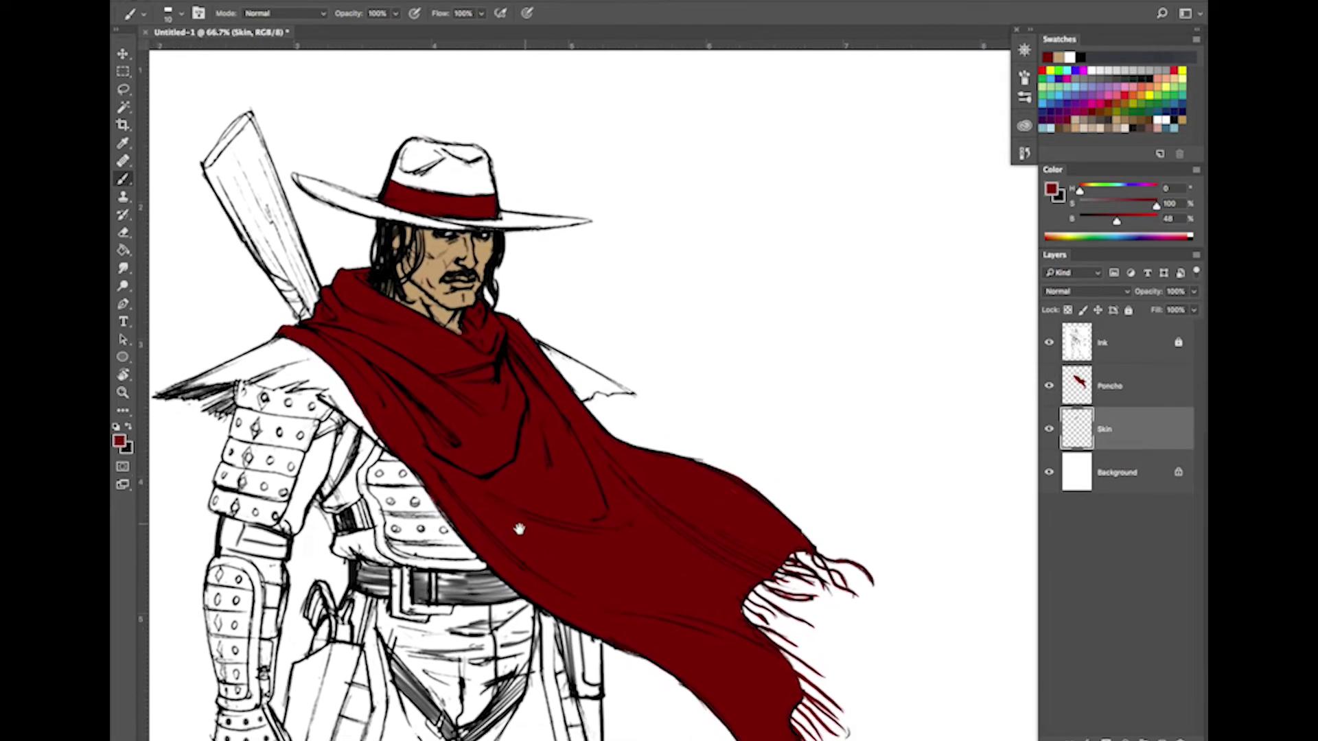
{"action": "left_click_drag", "start_coordinate": [428, 328], "coordinate": [435, 199]}
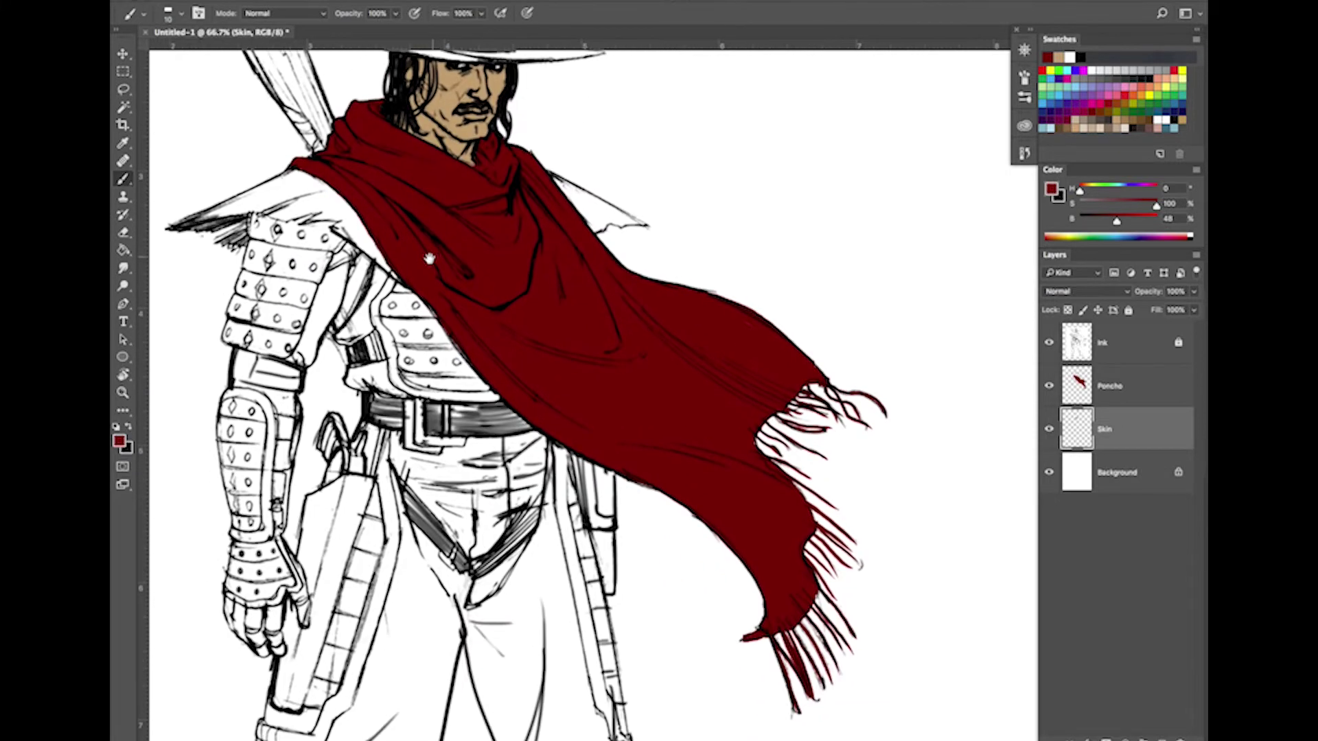
{"action": "mouse_move", "coordinate": [491, 618]}
{"action": "left_mouse_down"}
{"action": "mouse_move", "coordinate": [469, 309]}
{"action": "mouse_move", "coordinate": [498, 549]}
{"action": "left_mouse_up"}
{"action": "left_click_drag", "start_coordinate": [483, 171], "coordinate": [514, 446]}
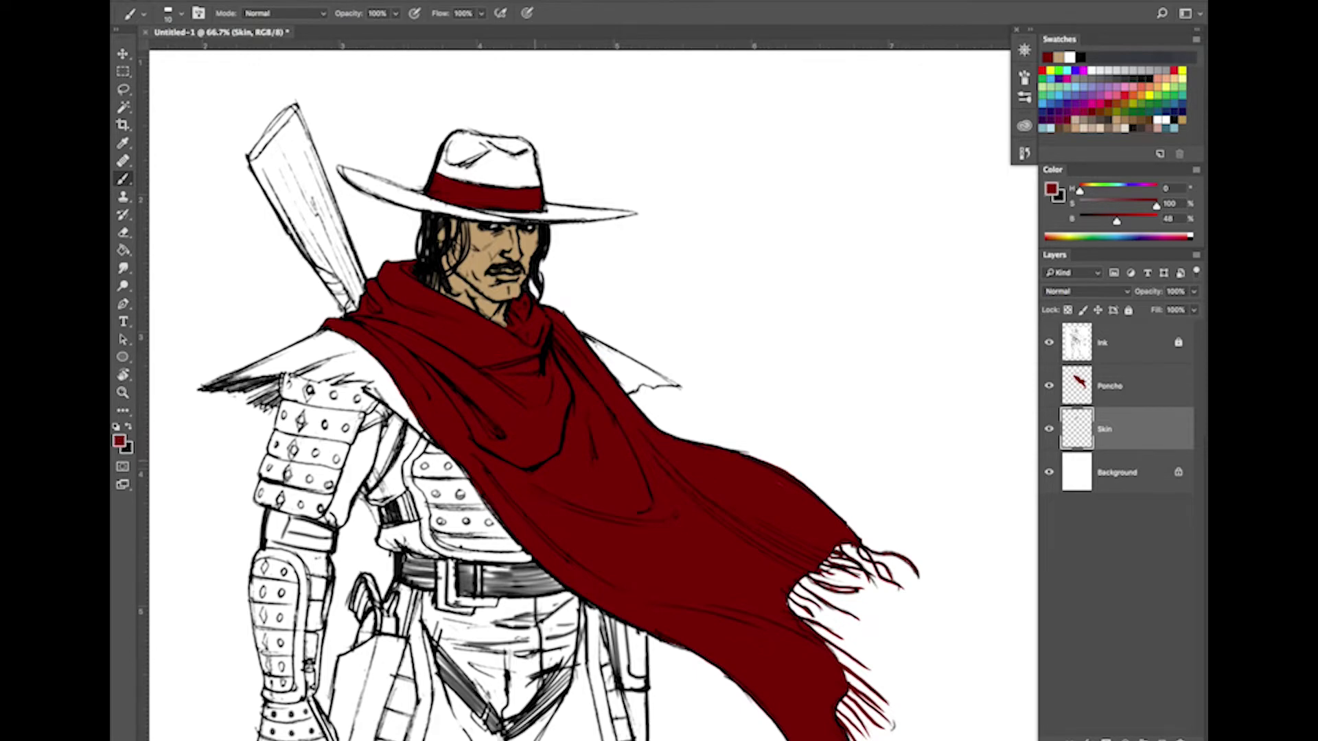
{"action": "left_click_drag", "start_coordinate": [639, 576], "coordinate": [619, 357]}
{"action": "left_click_drag", "start_coordinate": [614, 672], "coordinate": [648, 371]}
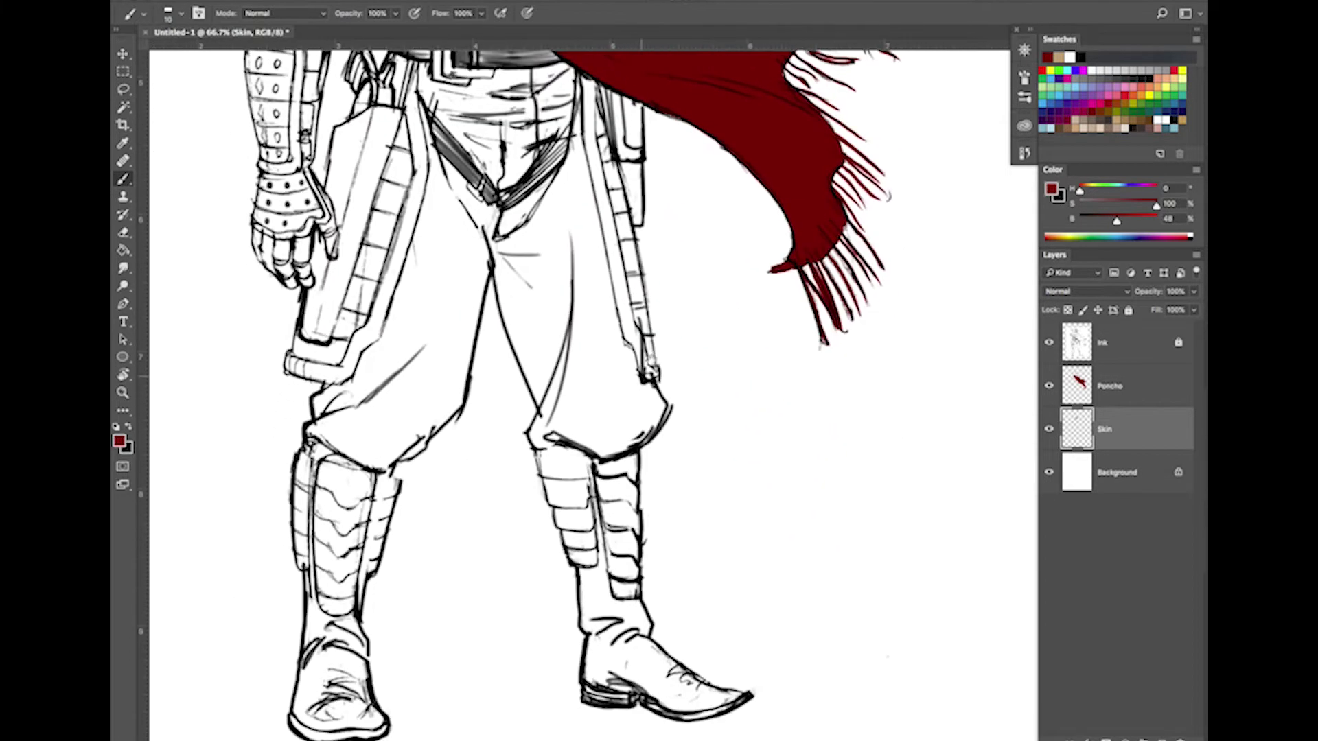
{"action": "left_click_drag", "start_coordinate": [624, 206], "coordinate": [614, 388]}
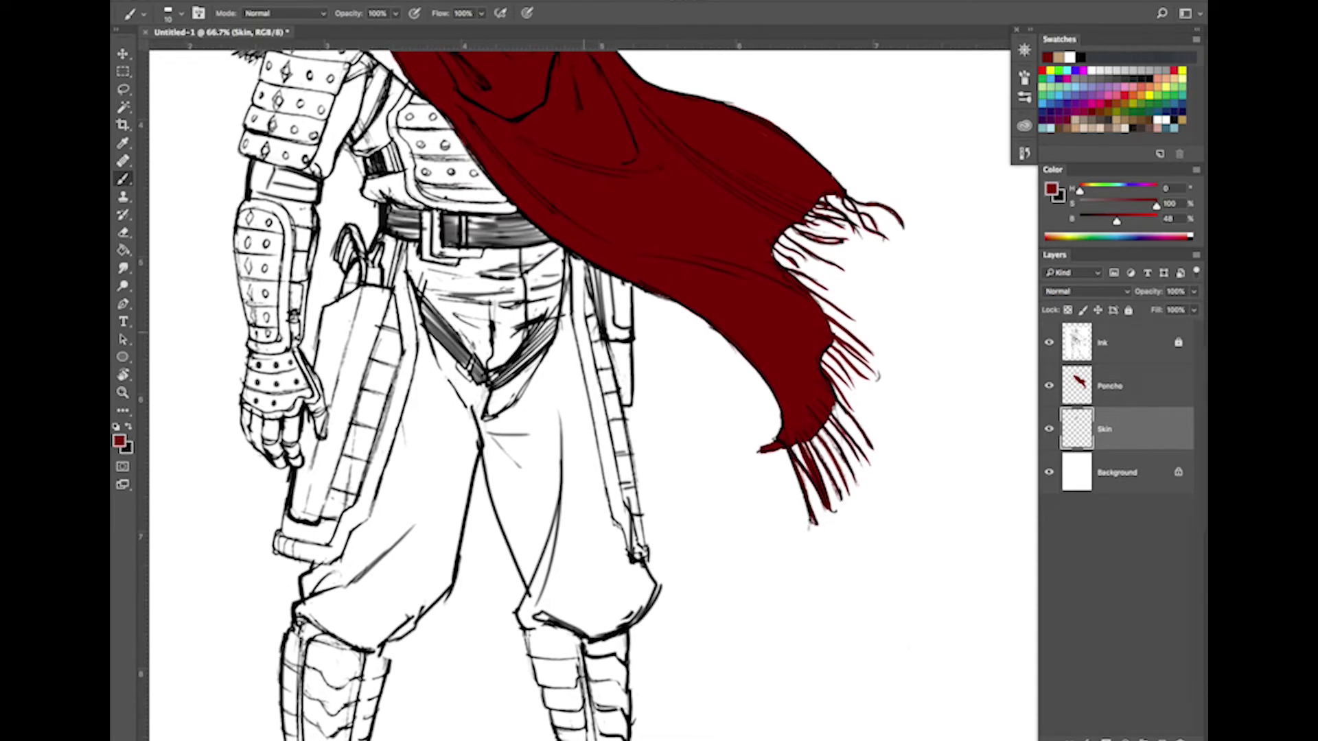
{"action": "left_click_drag", "start_coordinate": [525, 371], "coordinate": [539, 584]}
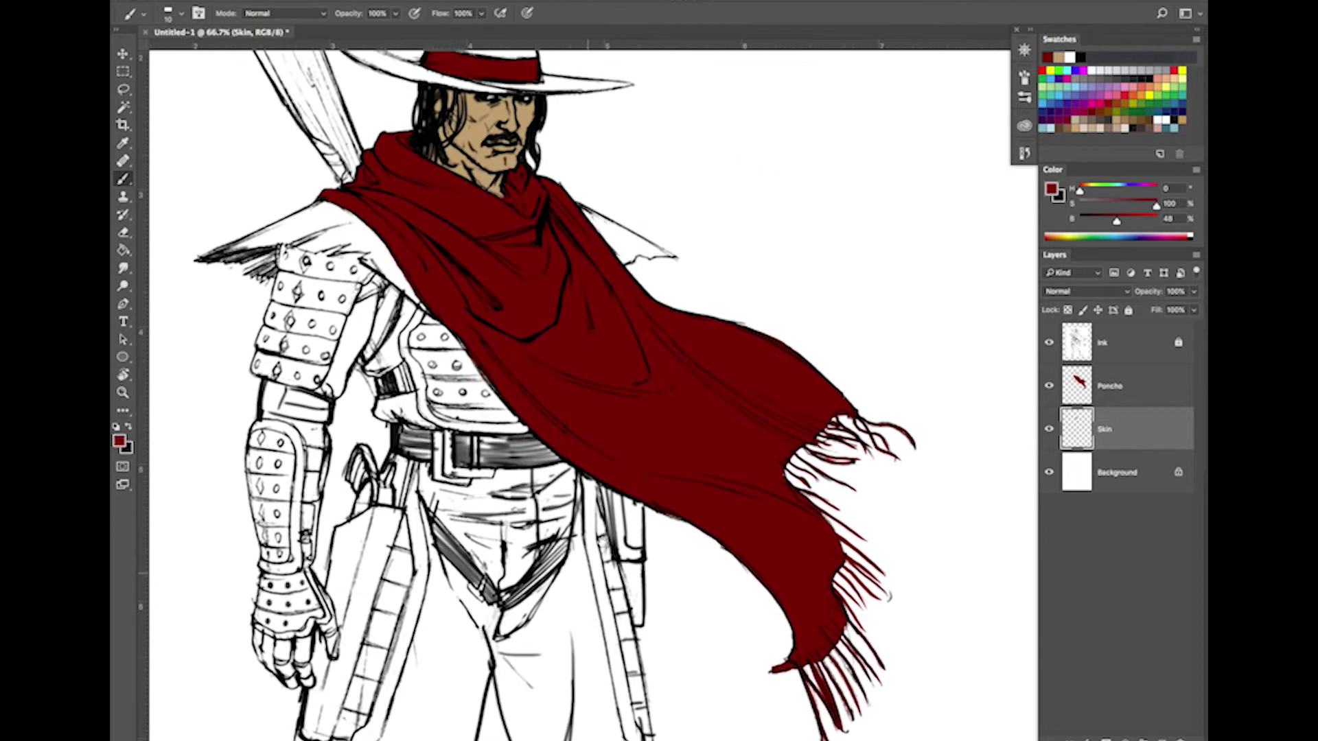
{"action": "left_click_drag", "start_coordinate": [507, 281], "coordinate": [506, 454]}
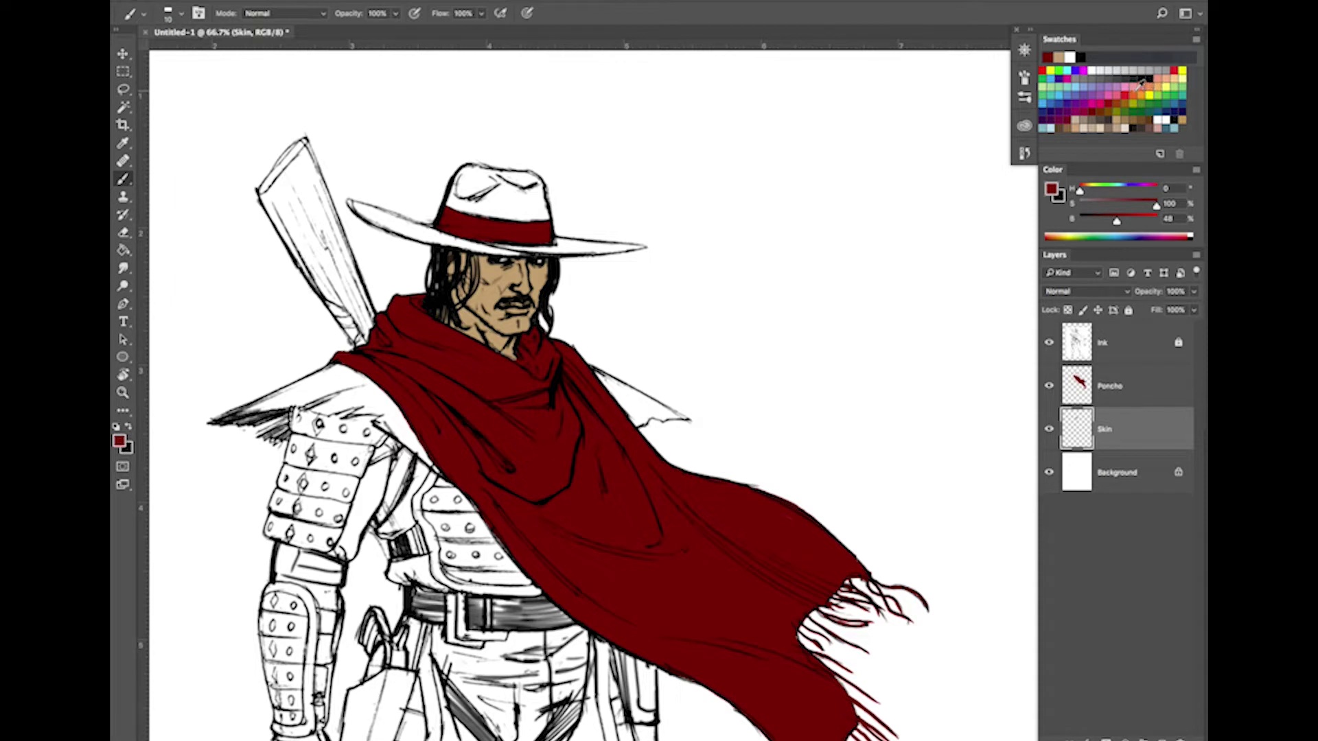
Mix a muted purple-grey with hue 238, saturation 19% and brightness 44%, and paint the upper sleeve beside the shoulder armour
{"action": "left_click", "coordinate": [1069, 96]}
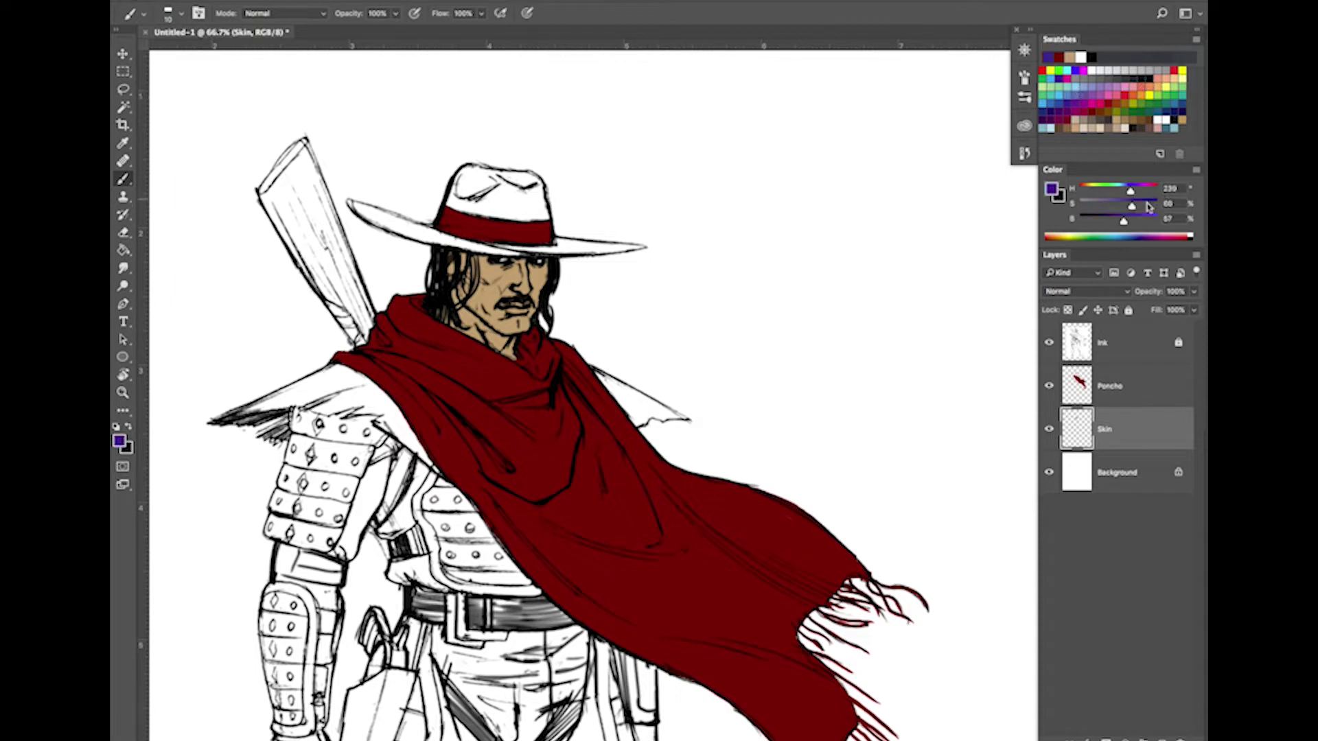
{"action": "left_click_drag", "start_coordinate": [1147, 205], "coordinate": [1114, 218]}
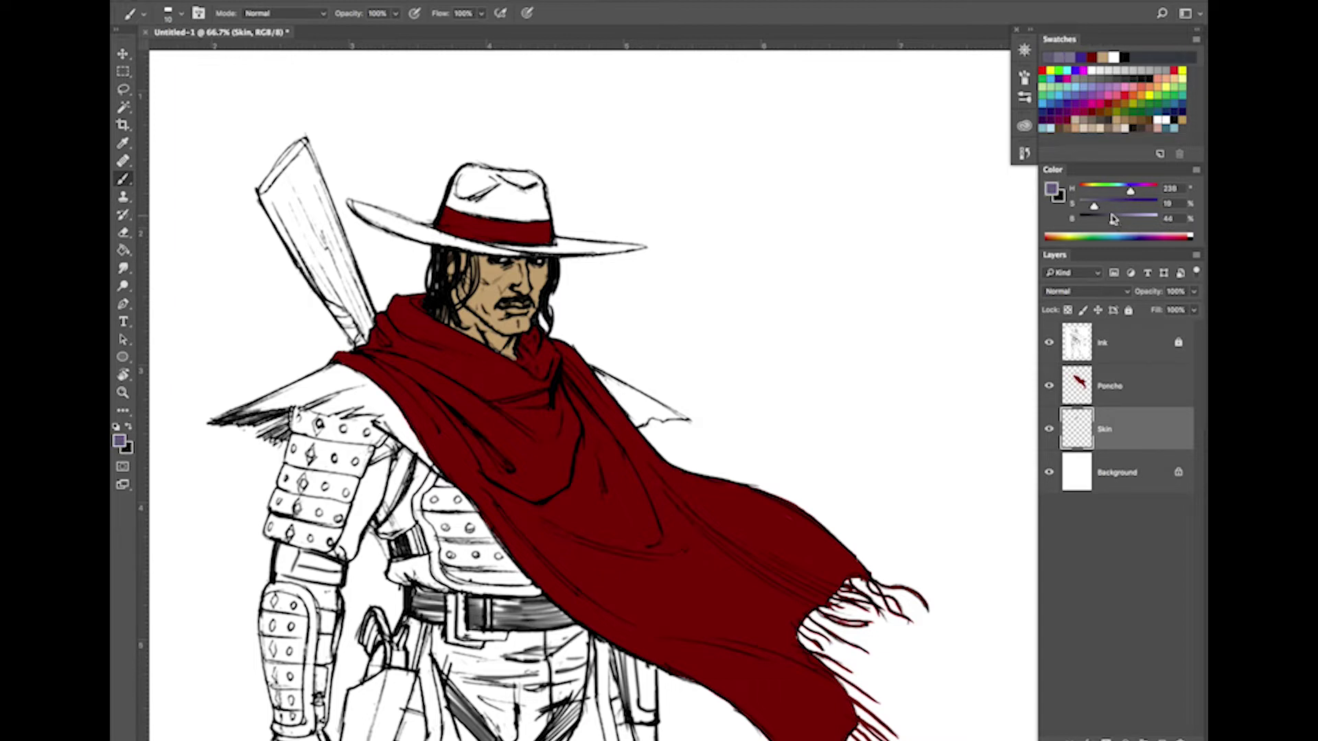
{"action": "key", "text": "bracketright"}
{"action": "key", "text": "bracketright"}
{"action": "key", "text": "bracketright"}
{"action": "key", "text": "bracketright"}
{"action": "key", "text": "bracketright"}
{"action": "key", "text": "bracketright"}
{"action": "key", "text": "bracketright"}
{"action": "key", "text": "bracketleft"}
{"action": "key", "text": "bracketleft"}
{"action": "key", "text": "bracketleft"}
{"action": "mouse_move", "coordinate": [375, 475]}
{"action": "left_mouse_down"}
{"action": "mouse_move", "coordinate": [353, 532]}
{"action": "mouse_move", "coordinate": [381, 455]}
{"action": "mouse_move", "coordinate": [384, 501]}
{"action": "mouse_move", "coordinate": [386, 457]}
{"action": "mouse_move", "coordinate": [374, 509]}
{"action": "mouse_move", "coordinate": [337, 556]}
{"action": "left_mouse_up"}
{"action": "key", "text": "bracketleft"}
{"action": "key", "text": "bracketleft"}
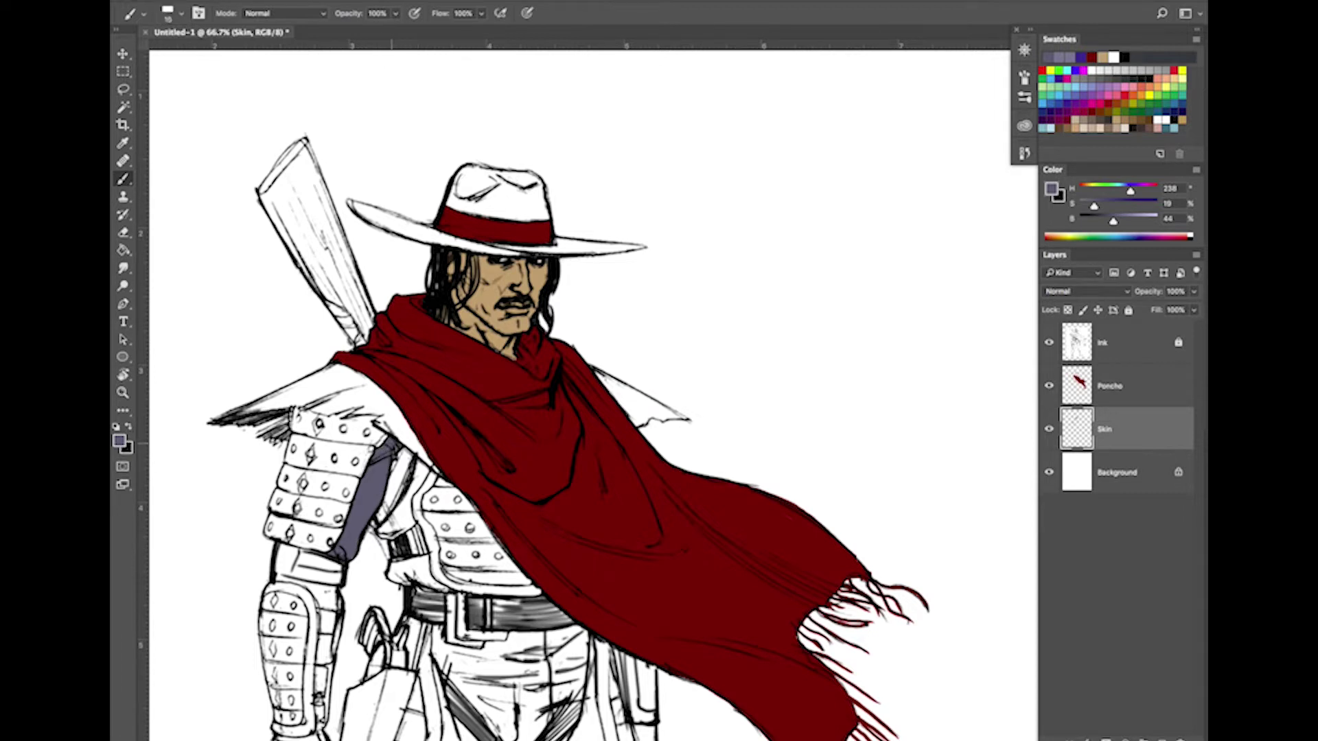
Fill the inner part of the upper sleeve next to the chest with the purple-grey and enlarge the brush to 20 px
{"action": "key", "text": "]"}
{"action": "left_click_drag", "start_coordinate": [406, 459], "coordinate": [384, 504]}
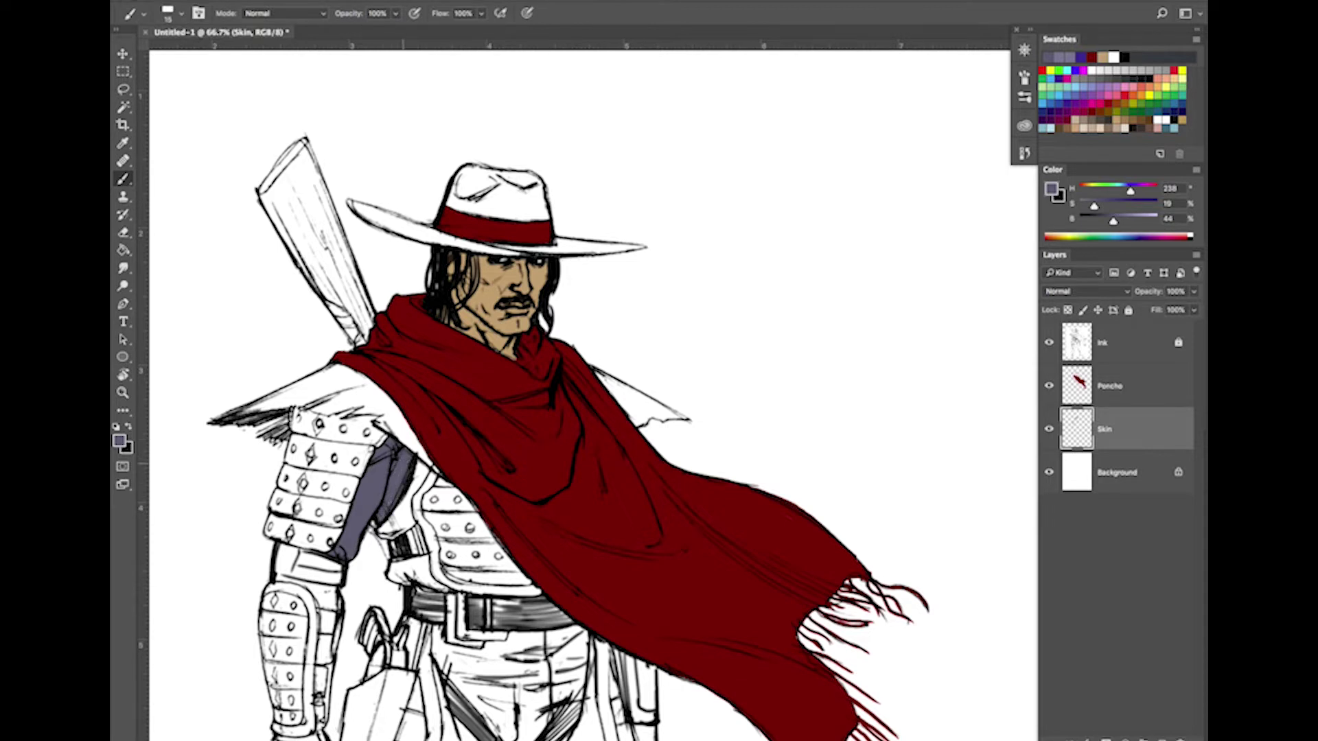
{"action": "key", "text": "]"}
{"action": "left_click_drag", "start_coordinate": [511, 602], "coordinate": [489, 423]}
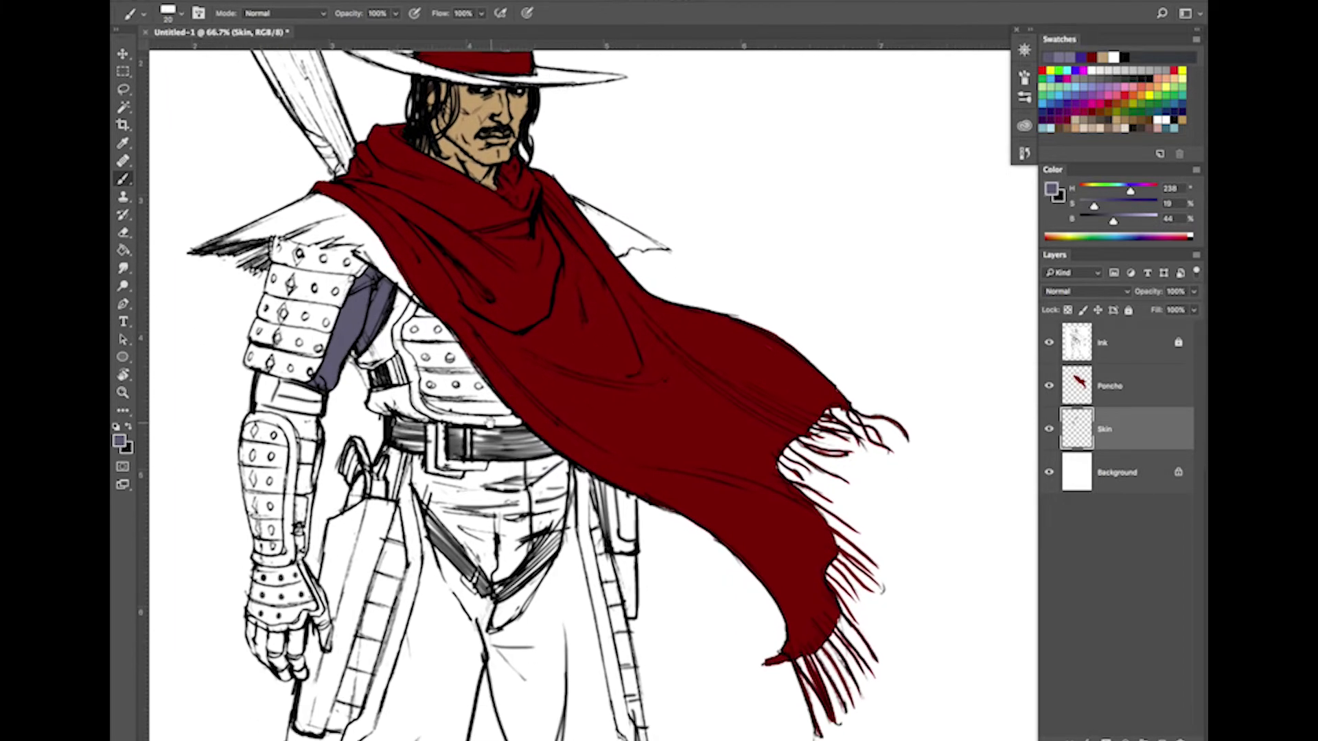
{"action": "left_click_drag", "start_coordinate": [676, 365], "coordinate": [665, 480]}
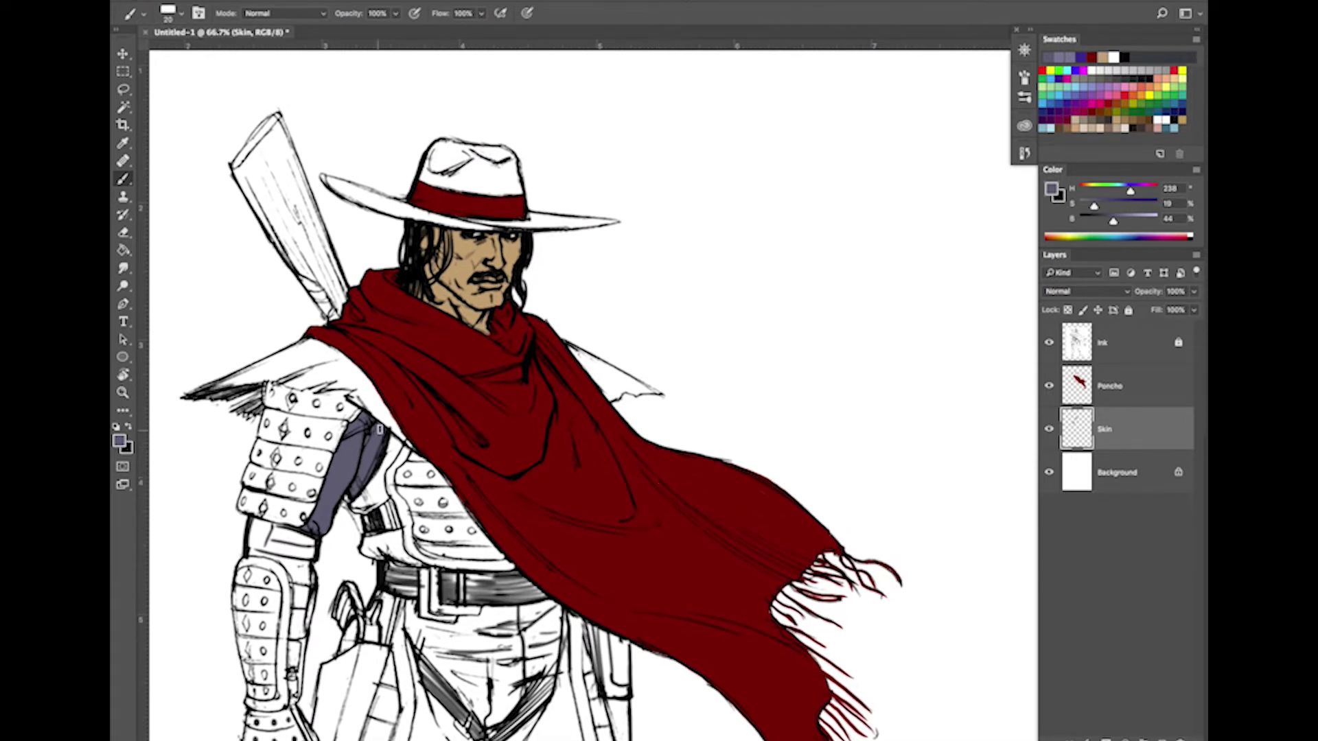
Try to paint the shirt area under the arm beside the chest armour with the purple-grey
{"action": "left_click_drag", "start_coordinate": [388, 433], "coordinate": [376, 498]}
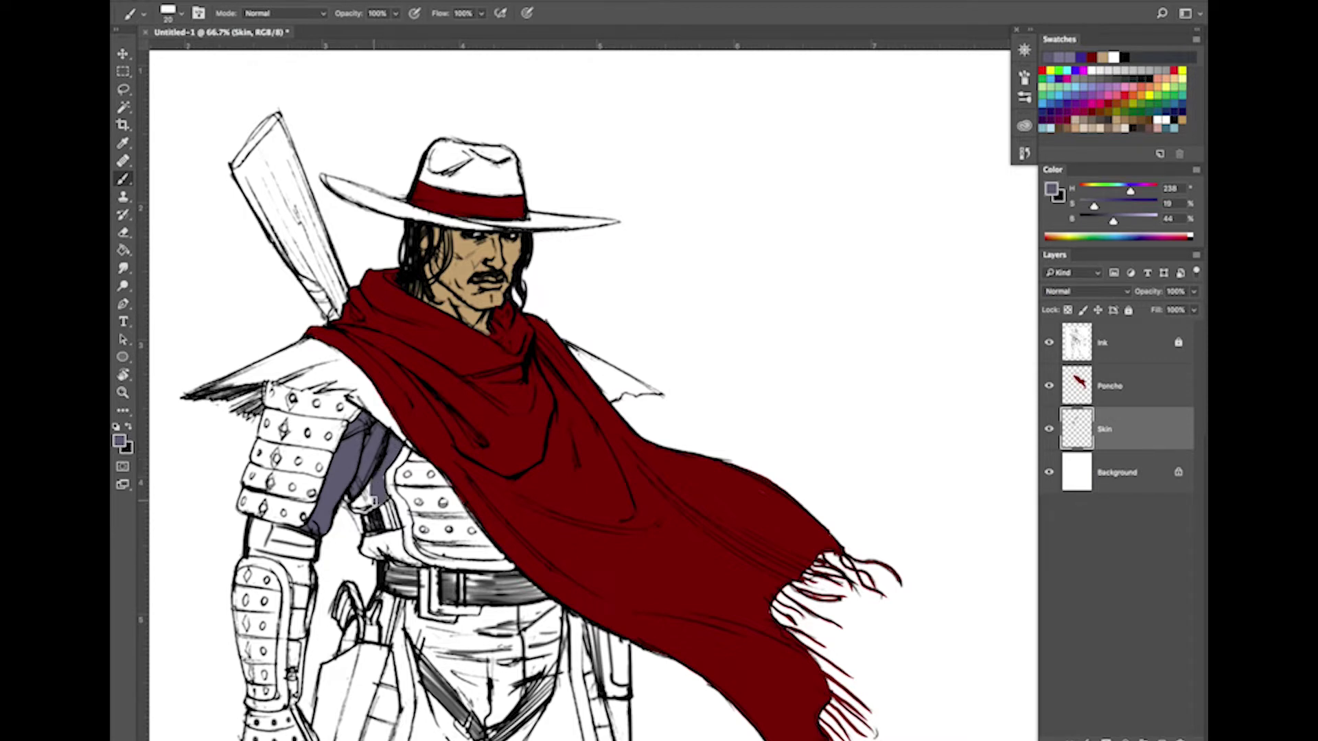
{"action": "key", "text": "ctrl+z"}
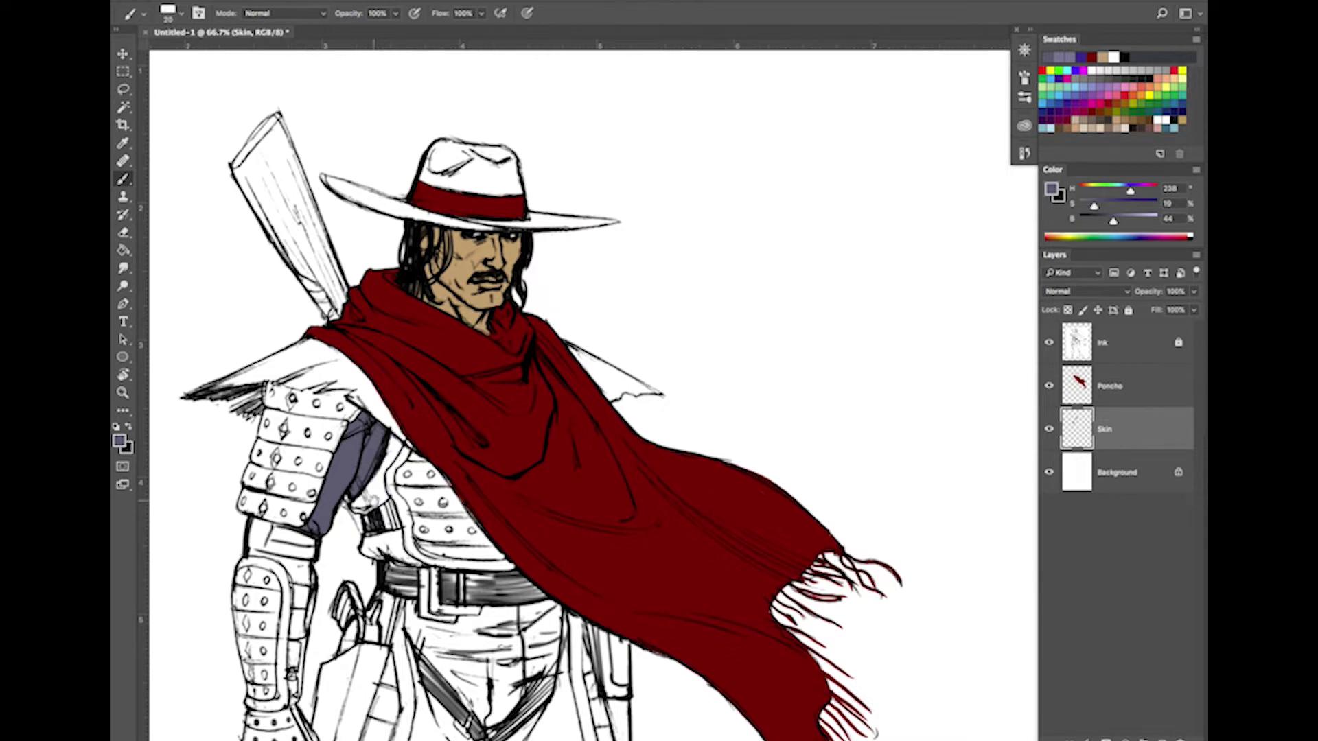
Create a new layer named Cloth directly above the Skin layer
{"action": "left_click_drag", "start_coordinate": [562, 618], "coordinate": [432, 408]}
{"action": "mouse_move", "coordinate": [538, 486]}
{"action": "left_mouse_down"}
{"action": "mouse_move", "coordinate": [603, 426]}
{"action": "mouse_move", "coordinate": [618, 488]}
{"action": "mouse_move", "coordinate": [609, 577]}
{"action": "mouse_move", "coordinate": [652, 549]}
{"action": "left_mouse_up"}
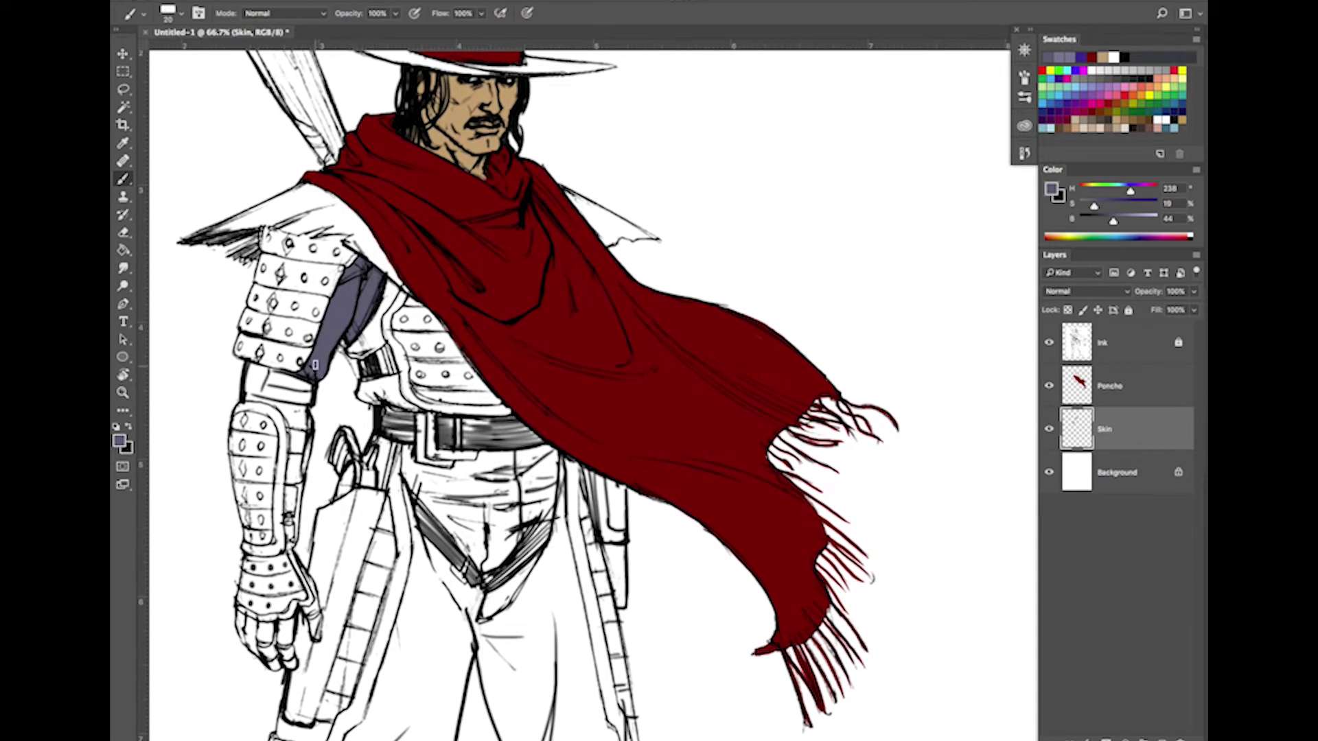
{"action": "left_click_drag", "start_coordinate": [375, 456], "coordinate": [409, 394]}
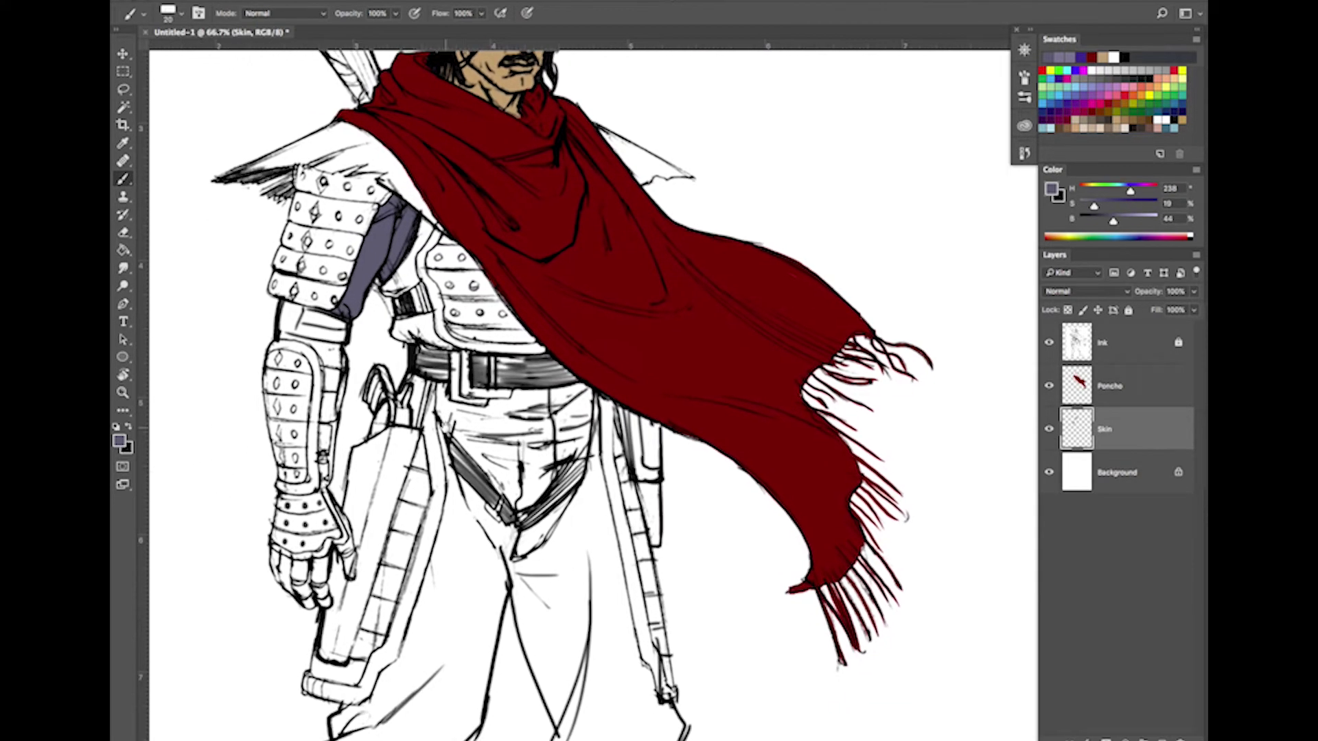
{"action": "mouse_move", "coordinate": [531, 404]}
{"action": "left_mouse_down"}
{"action": "mouse_move", "coordinate": [501, 298]}
{"action": "mouse_move", "coordinate": [544, 479]}
{"action": "mouse_move", "coordinate": [523, 561]}
{"action": "left_mouse_up"}
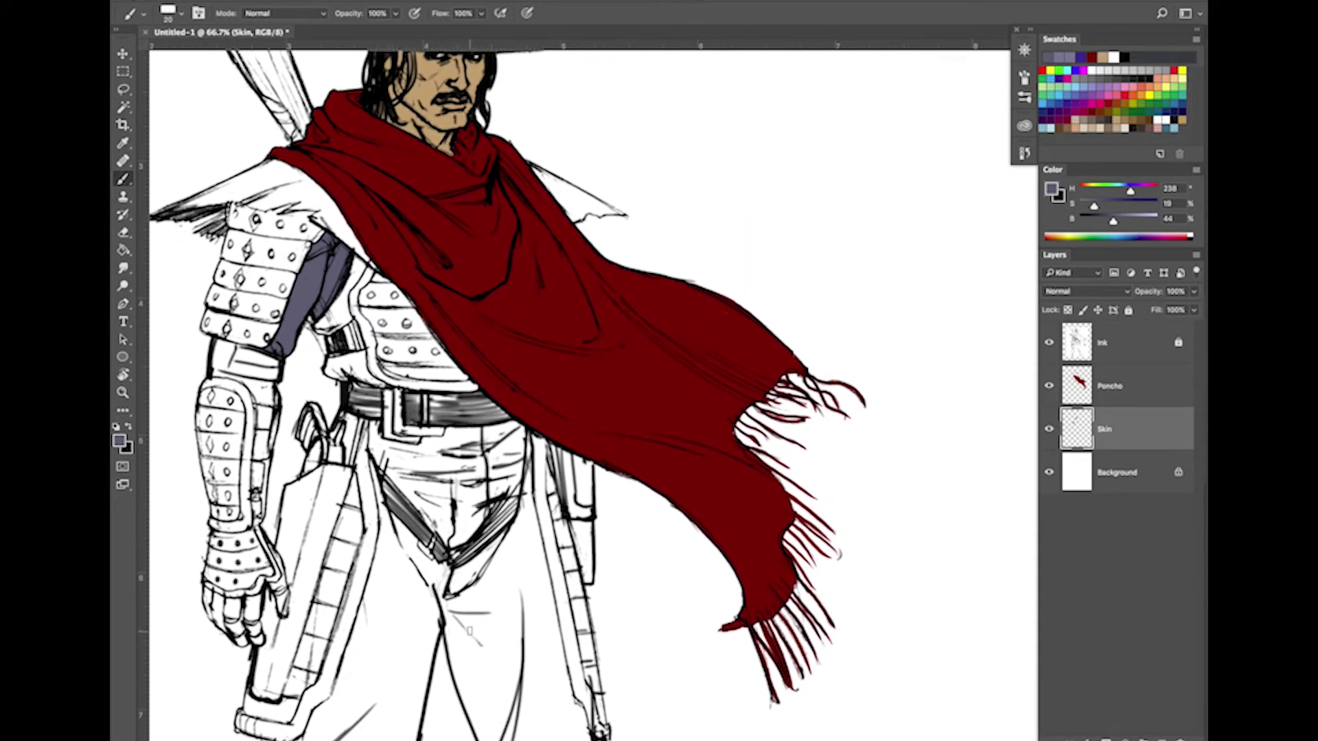
{"action": "left_click_drag", "start_coordinate": [470, 626], "coordinate": [562, 598]}
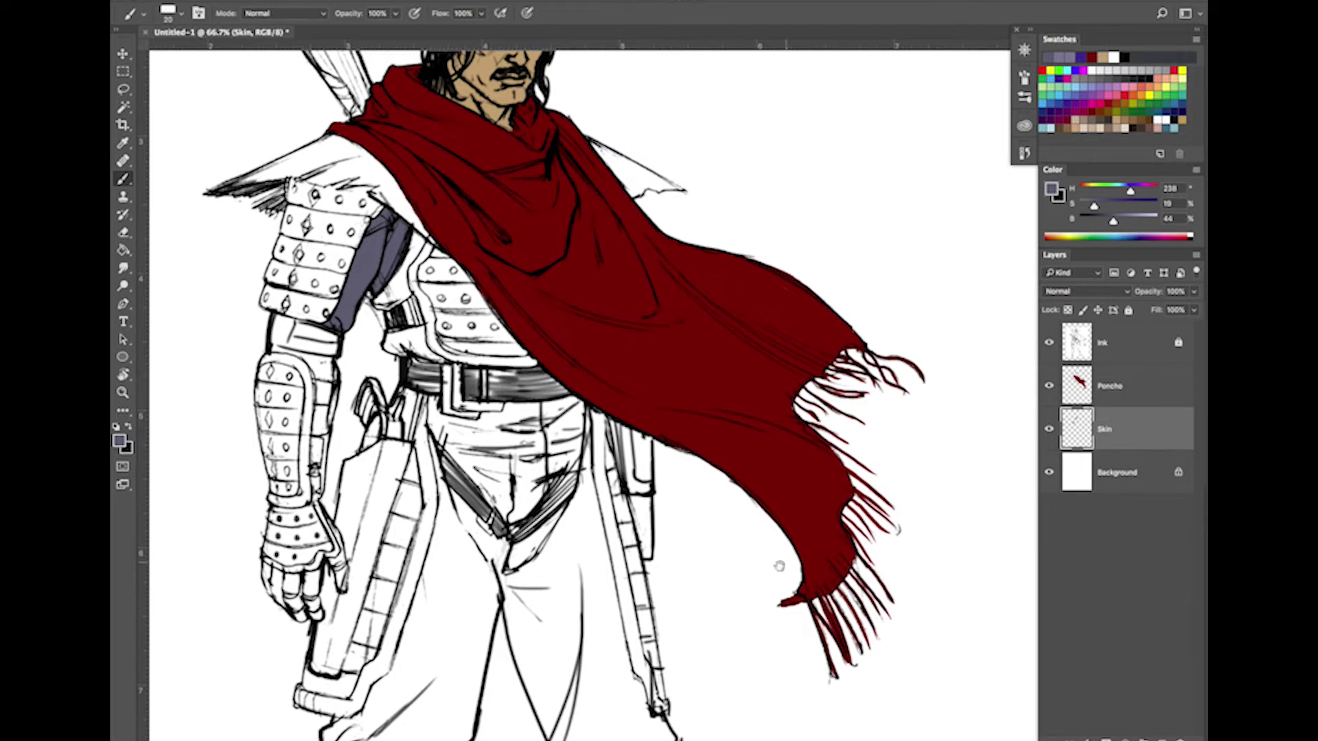
{"action": "left_click_drag", "start_coordinate": [779, 566], "coordinate": [799, 711]}
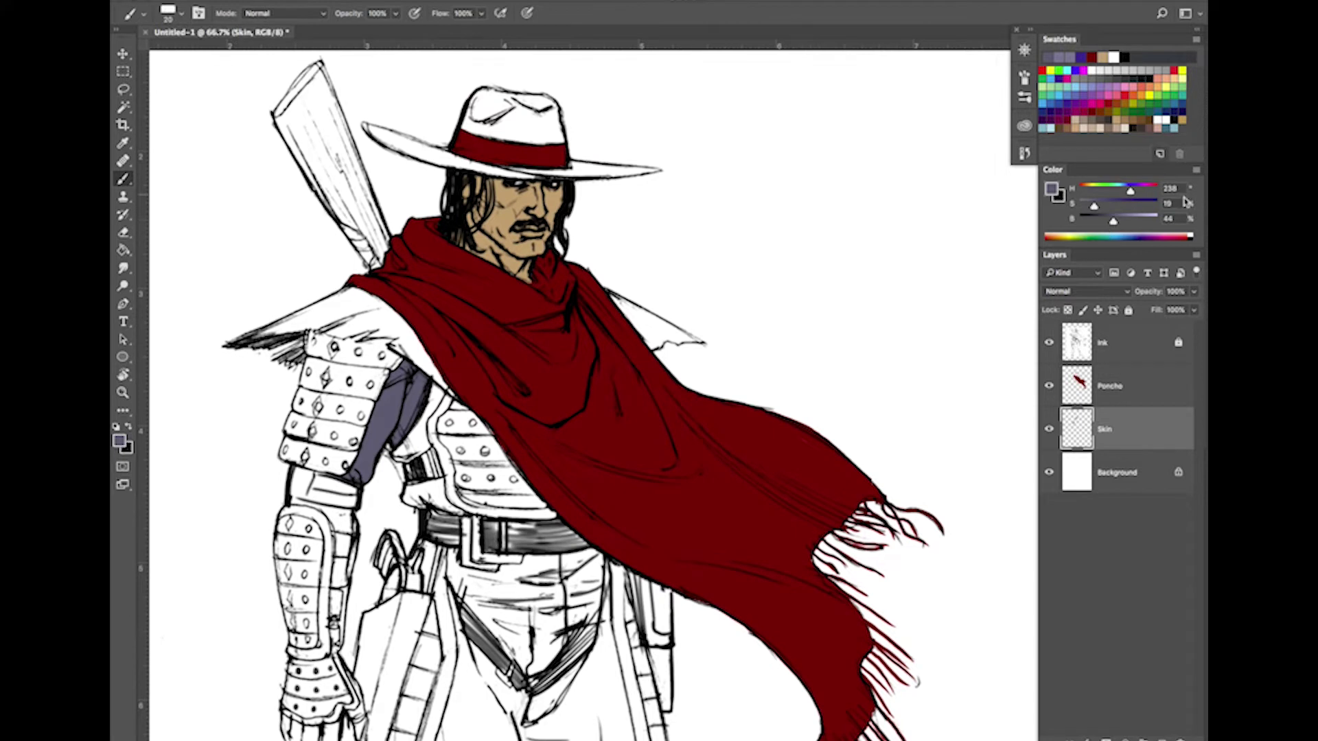
{"action": "left_click", "coordinate": [1195, 257]}
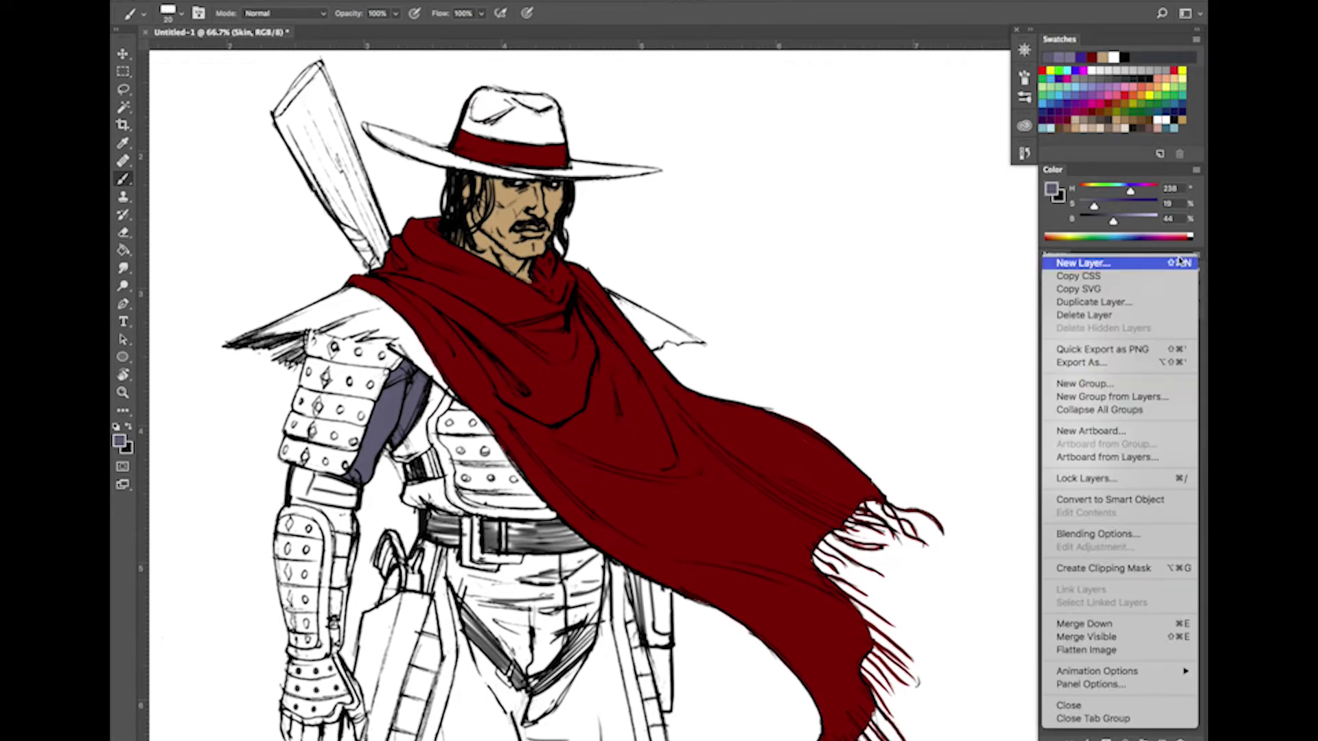
{"action": "left_click", "coordinate": [1128, 265]}
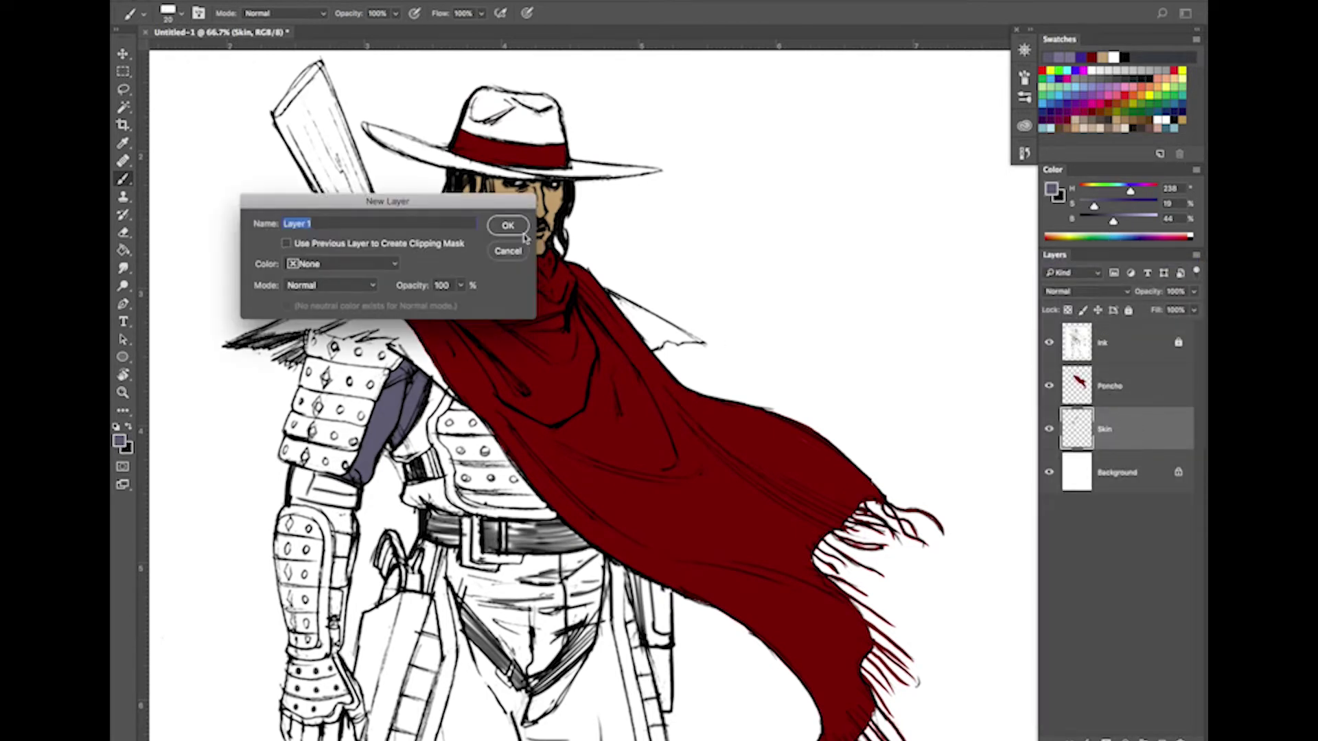
{"action": "type", "text": "Cloth"}
{"action": "left_click", "coordinate": [516, 227]}
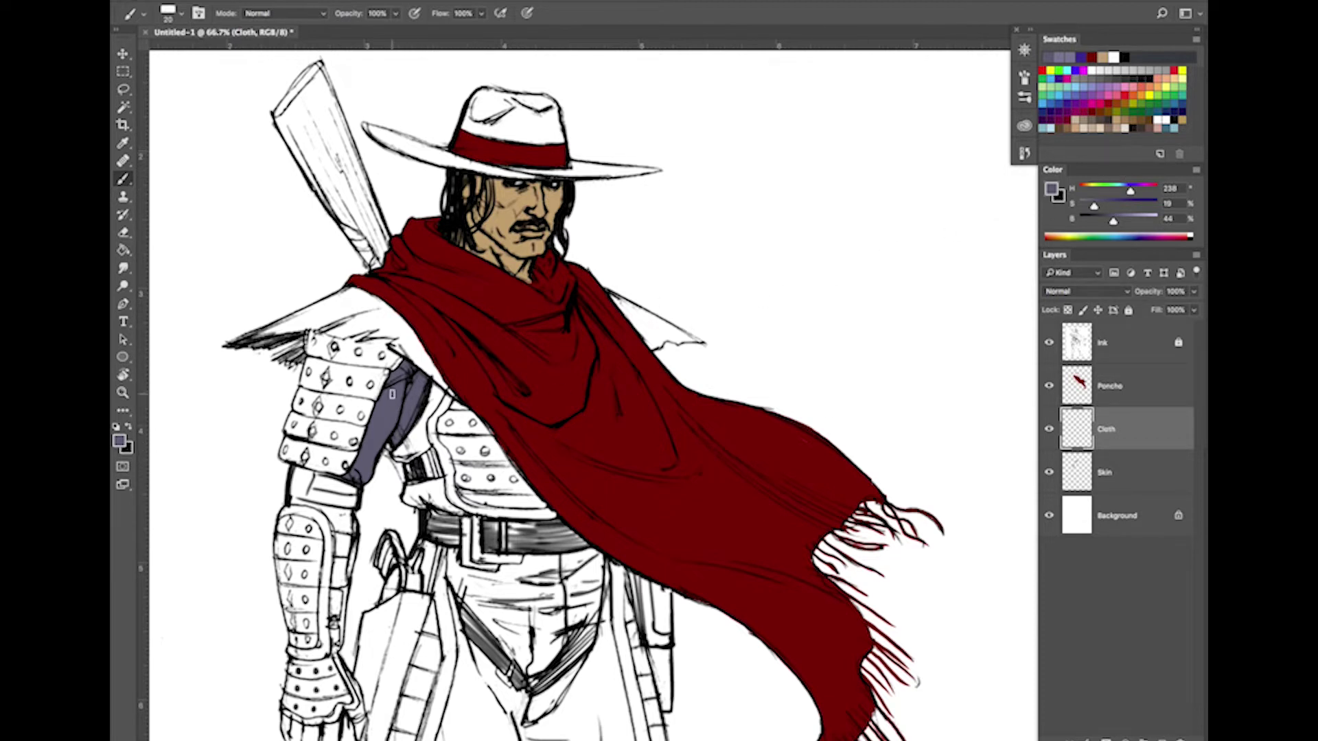
Mix a lighter purple-grey with saturation 13% and brightness 60%, and fill the shirt beside the chest armour and above the belt
{"action": "mouse_move", "coordinate": [392, 393]}
{"action": "left_mouse_down"}
{"action": "mouse_move", "coordinate": [398, 426]}
{"action": "mouse_move", "coordinate": [429, 414]}
{"action": "left_mouse_up"}
{"action": "left_click_drag", "start_coordinate": [1094, 206], "coordinate": [1090, 210]}
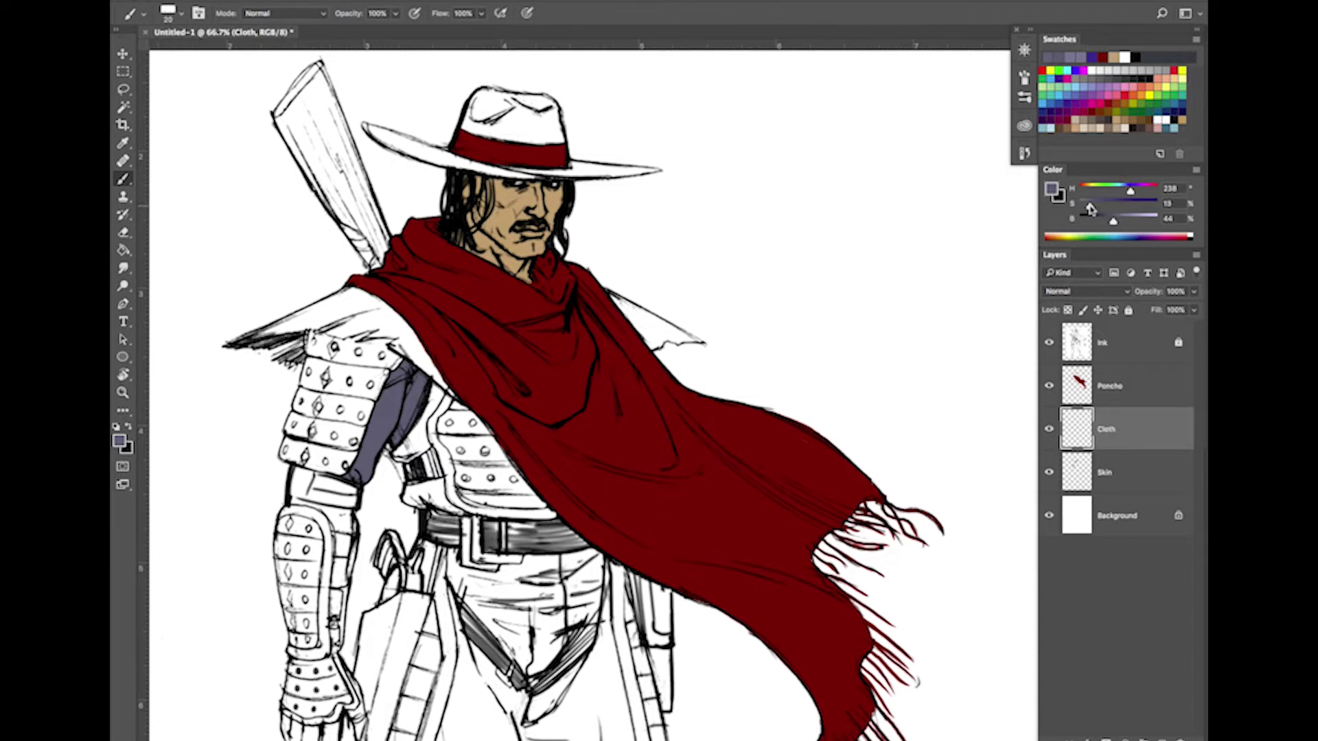
{"action": "left_click", "coordinate": [1124, 220]}
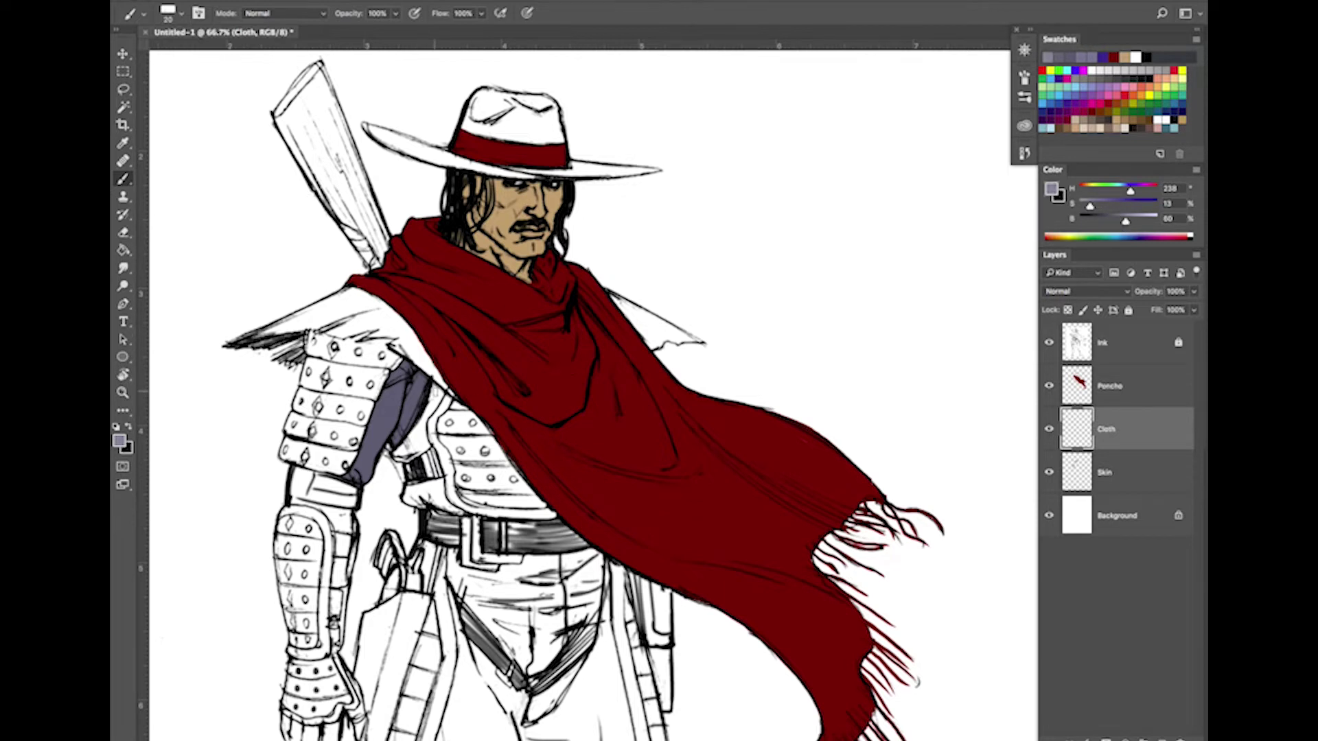
{"action": "left_click_drag", "start_coordinate": [434, 385], "coordinate": [432, 392]}
{"action": "mouse_move", "coordinate": [428, 448]}
{"action": "left_mouse_down"}
{"action": "mouse_move", "coordinate": [407, 455]}
{"action": "mouse_move", "coordinate": [412, 431]}
{"action": "left_mouse_up"}
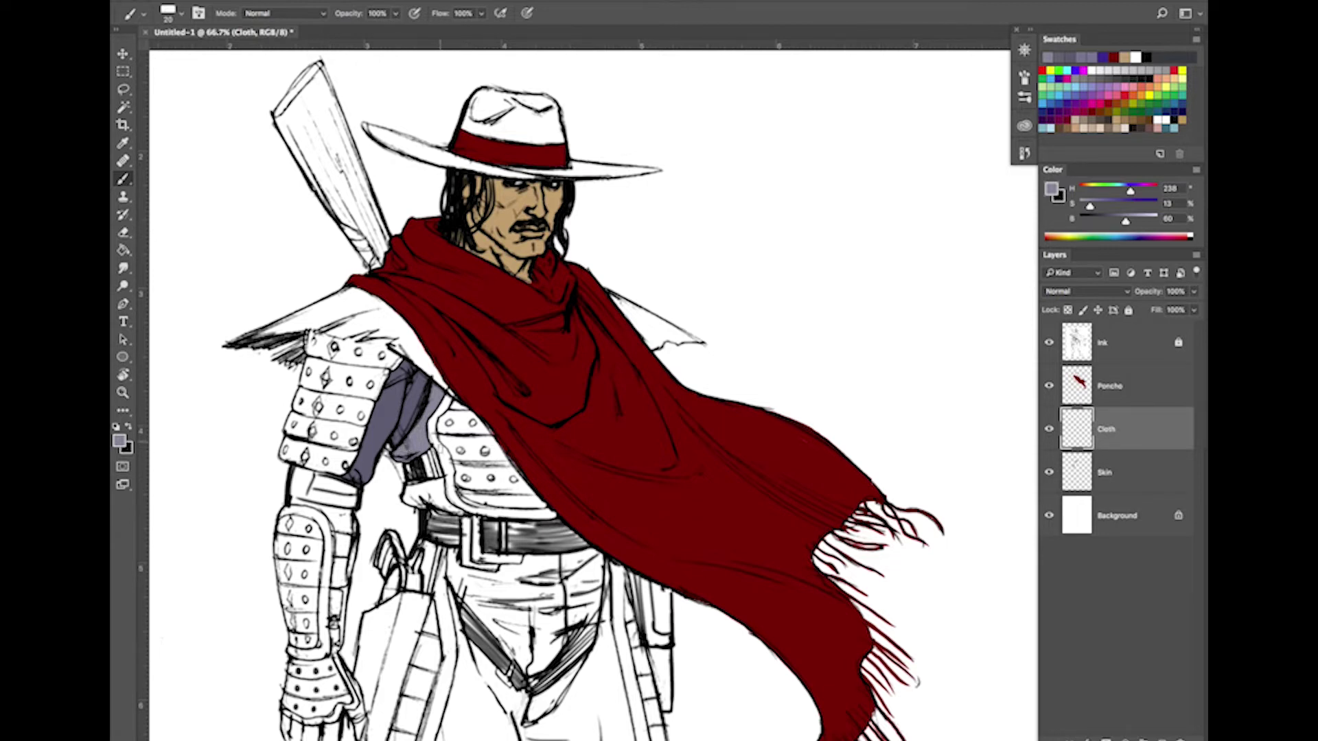
{"action": "mouse_move", "coordinate": [409, 488]}
{"action": "left_mouse_down"}
{"action": "mouse_move", "coordinate": [441, 482]}
{"action": "mouse_move", "coordinate": [434, 500]}
{"action": "left_mouse_up"}
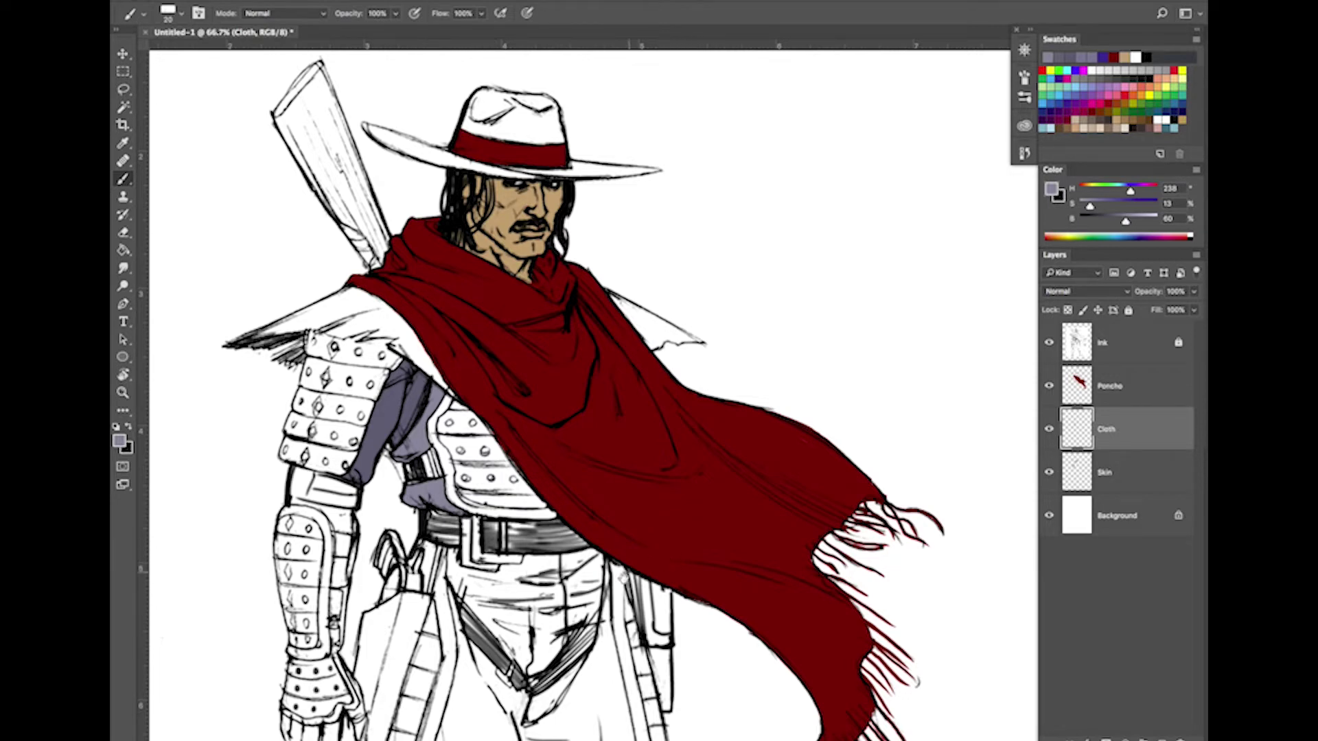
Enlarge the brush to 45 px and fill the front of the trousers between the belt and the crossing straps
{"action": "scroll", "coordinate": [612, 601], "scroll_direction": "down", "scroll_amount": 5}
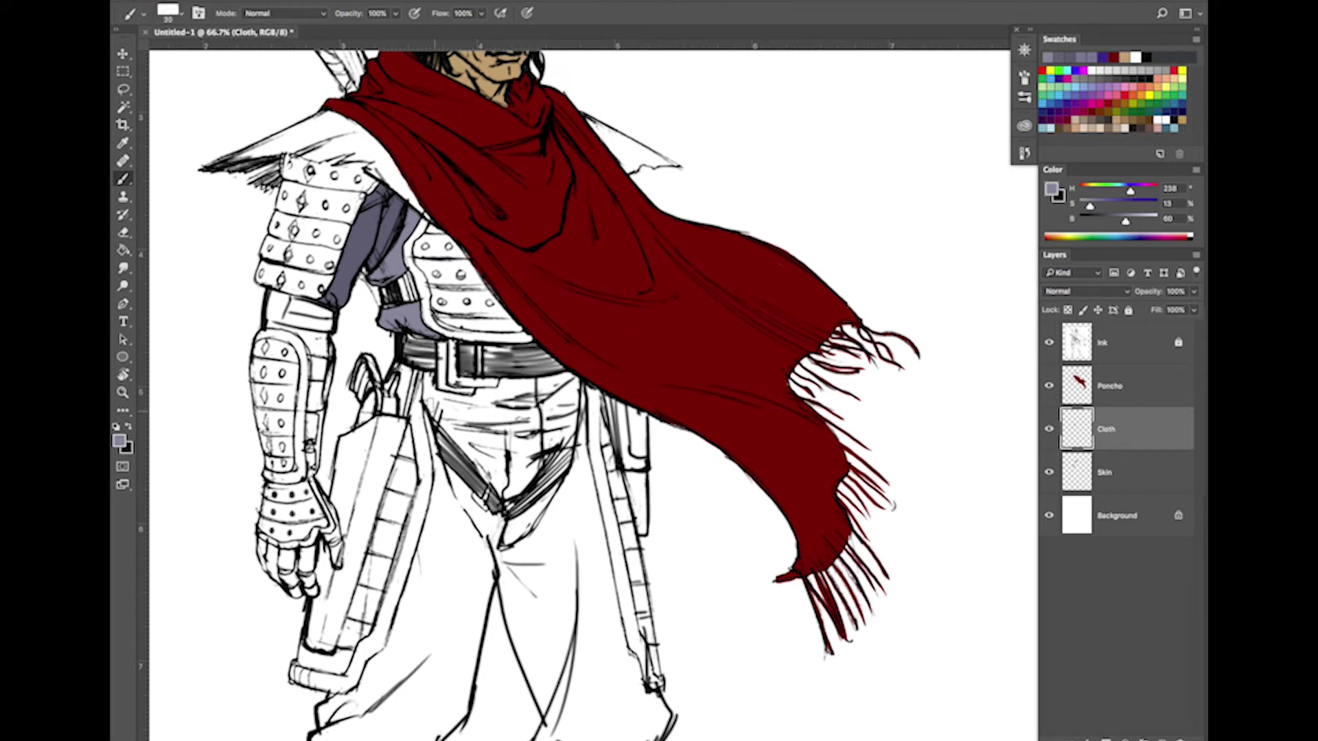
{"action": "key", "text": "bracketright"}
{"action": "key", "text": "bracketright"}
{"action": "key", "text": "bracketright"}
{"action": "key", "text": "bracketright"}
{"action": "key", "text": "bracketright"}
{"action": "mouse_move", "coordinate": [429, 399]}
{"action": "left_mouse_down"}
{"action": "mouse_move", "coordinate": [491, 412]}
{"action": "mouse_move", "coordinate": [481, 394]}
{"action": "mouse_move", "coordinate": [529, 386]}
{"action": "left_mouse_up"}
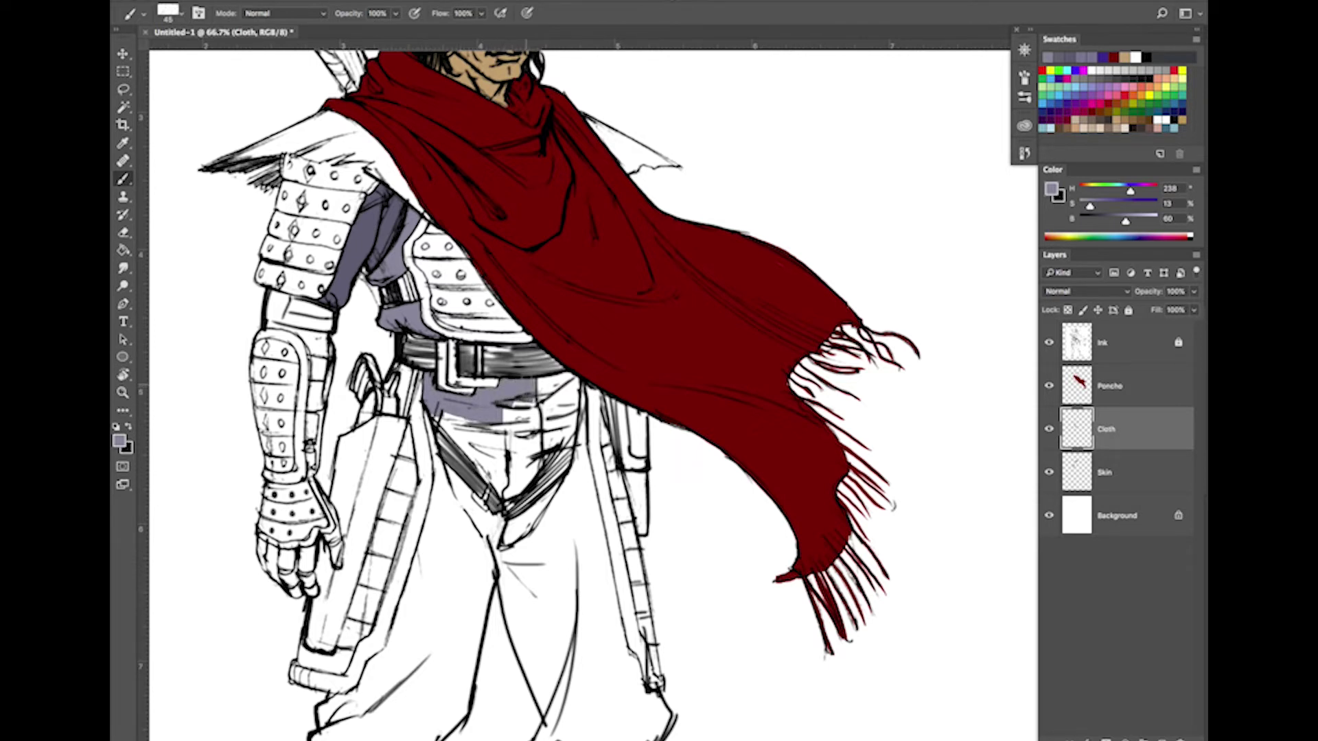
{"action": "mouse_move", "coordinate": [528, 388]}
{"action": "left_mouse_down"}
{"action": "mouse_move", "coordinate": [571, 385]}
{"action": "mouse_move", "coordinate": [568, 404]}
{"action": "mouse_move", "coordinate": [575, 377]}
{"action": "mouse_move", "coordinate": [568, 439]}
{"action": "mouse_move", "coordinate": [569, 422]}
{"action": "left_mouse_up"}
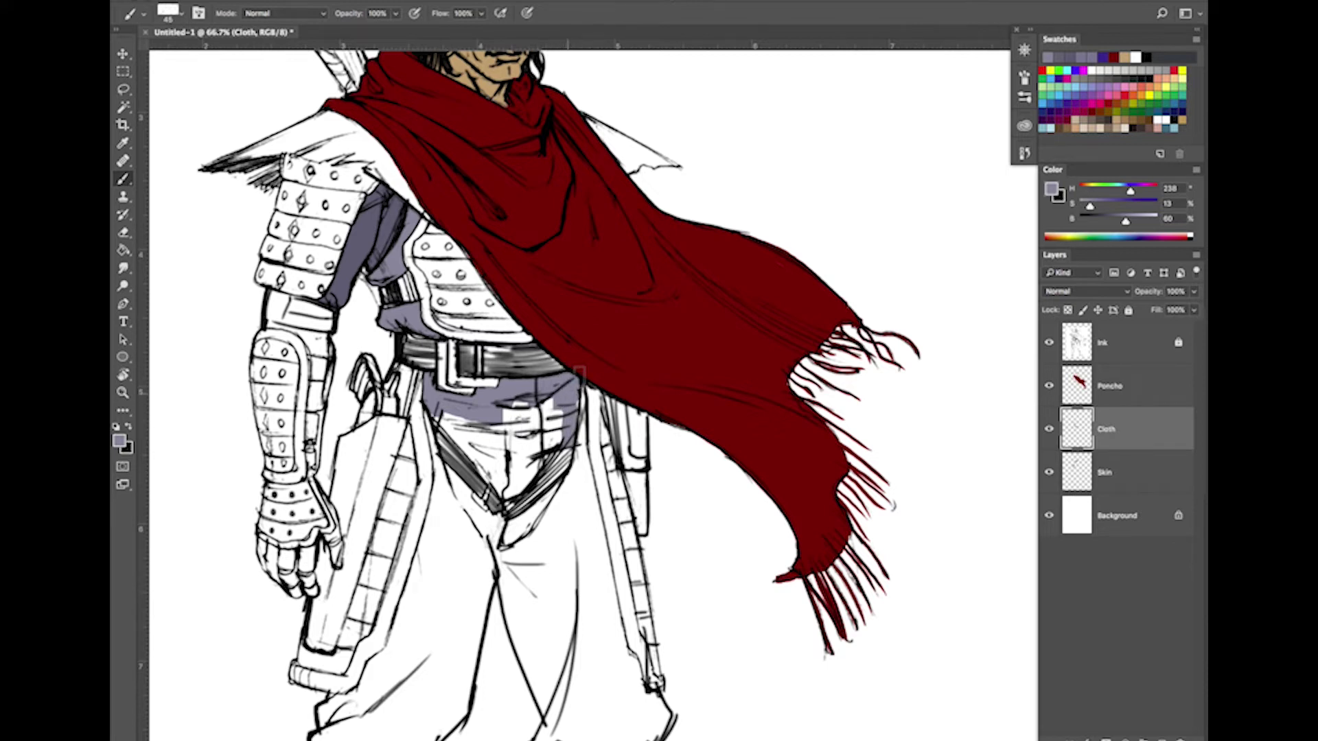
{"action": "mouse_move", "coordinate": [552, 412]}
{"action": "left_mouse_down"}
{"action": "mouse_move", "coordinate": [531, 445]}
{"action": "mouse_move", "coordinate": [555, 436]}
{"action": "mouse_move", "coordinate": [513, 490]}
{"action": "mouse_move", "coordinate": [537, 470]}
{"action": "left_mouse_up"}
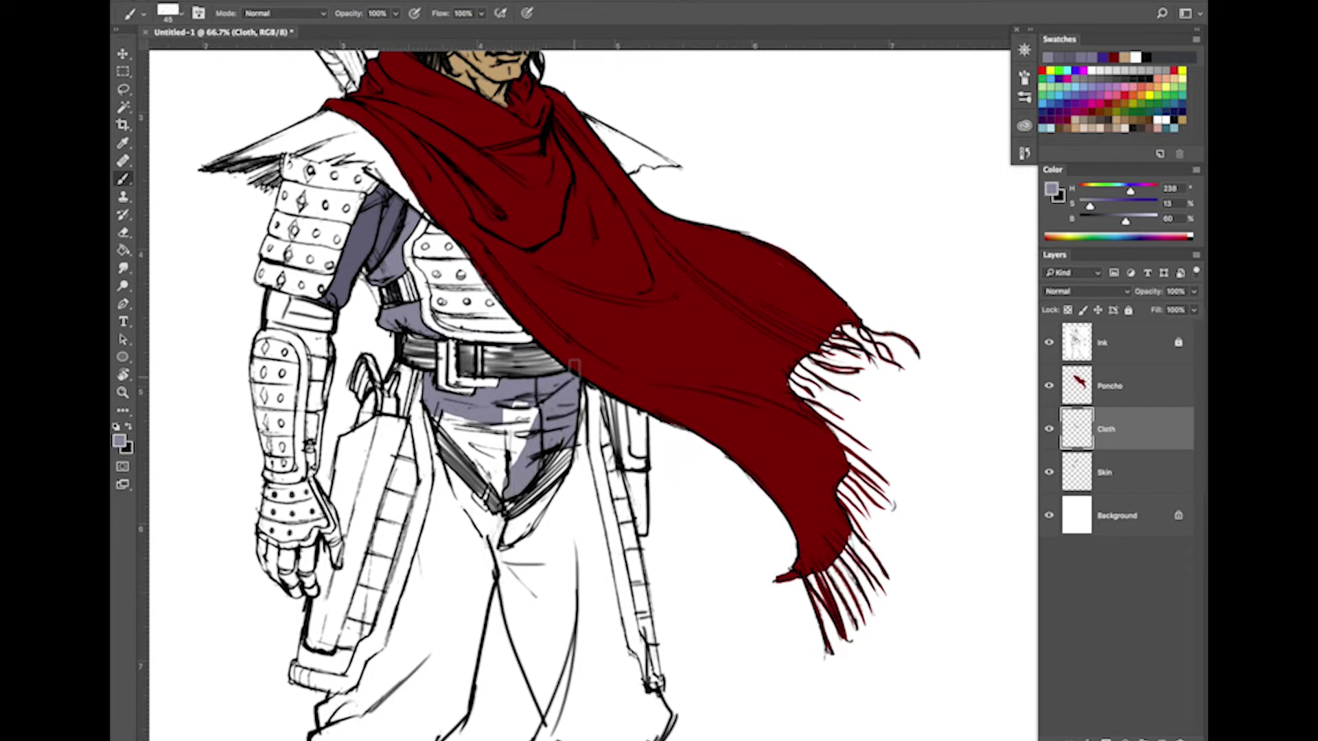
{"action": "mouse_move", "coordinate": [449, 402]}
{"action": "left_mouse_down"}
{"action": "mouse_move", "coordinate": [449, 429]}
{"action": "mouse_move", "coordinate": [480, 467]}
{"action": "mouse_move", "coordinate": [532, 410]}
{"action": "left_mouse_up"}
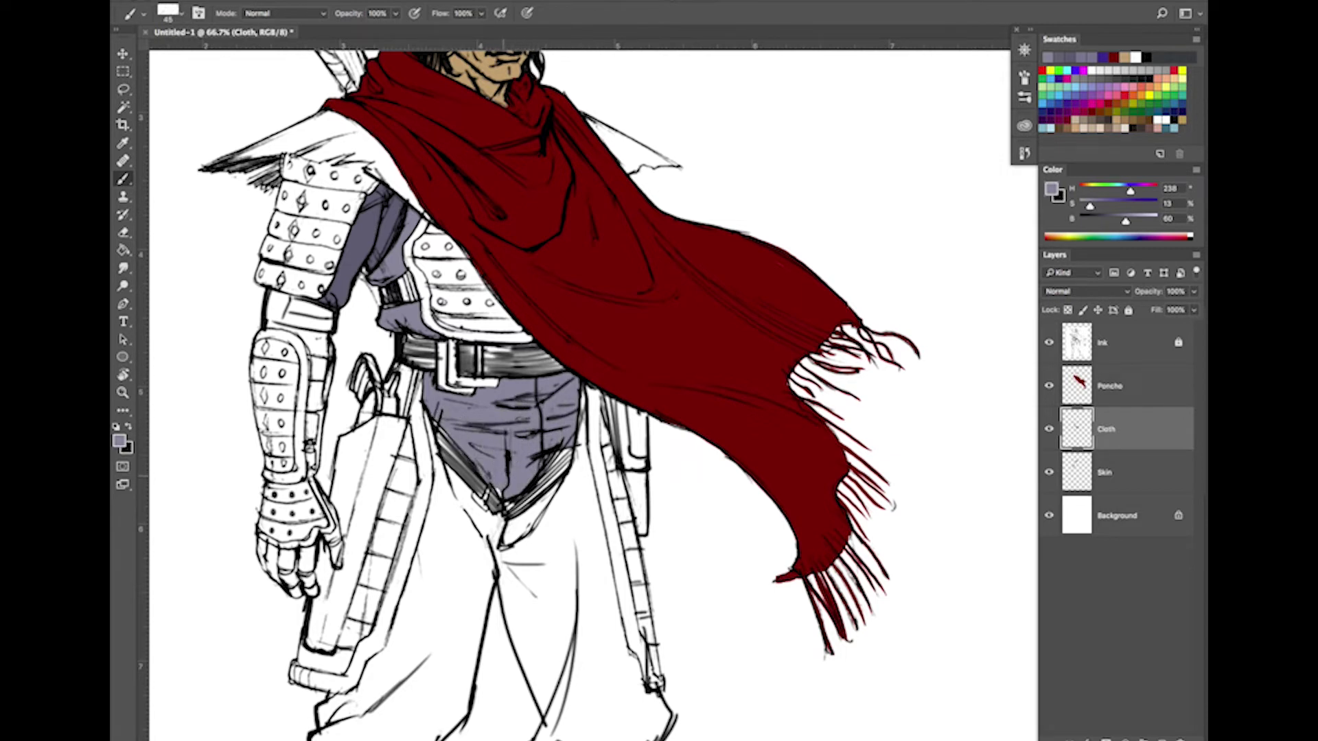
{"action": "left_click_drag", "start_coordinate": [502, 489], "coordinate": [508, 498]}
Fill the trouser leg nearest the flowing poncho with the purple-grey, from the hip down to the knee cuff
{"action": "left_click_drag", "start_coordinate": [504, 549], "coordinate": [573, 480]}
{"action": "left_click_drag", "start_coordinate": [582, 391], "coordinate": [585, 480]}
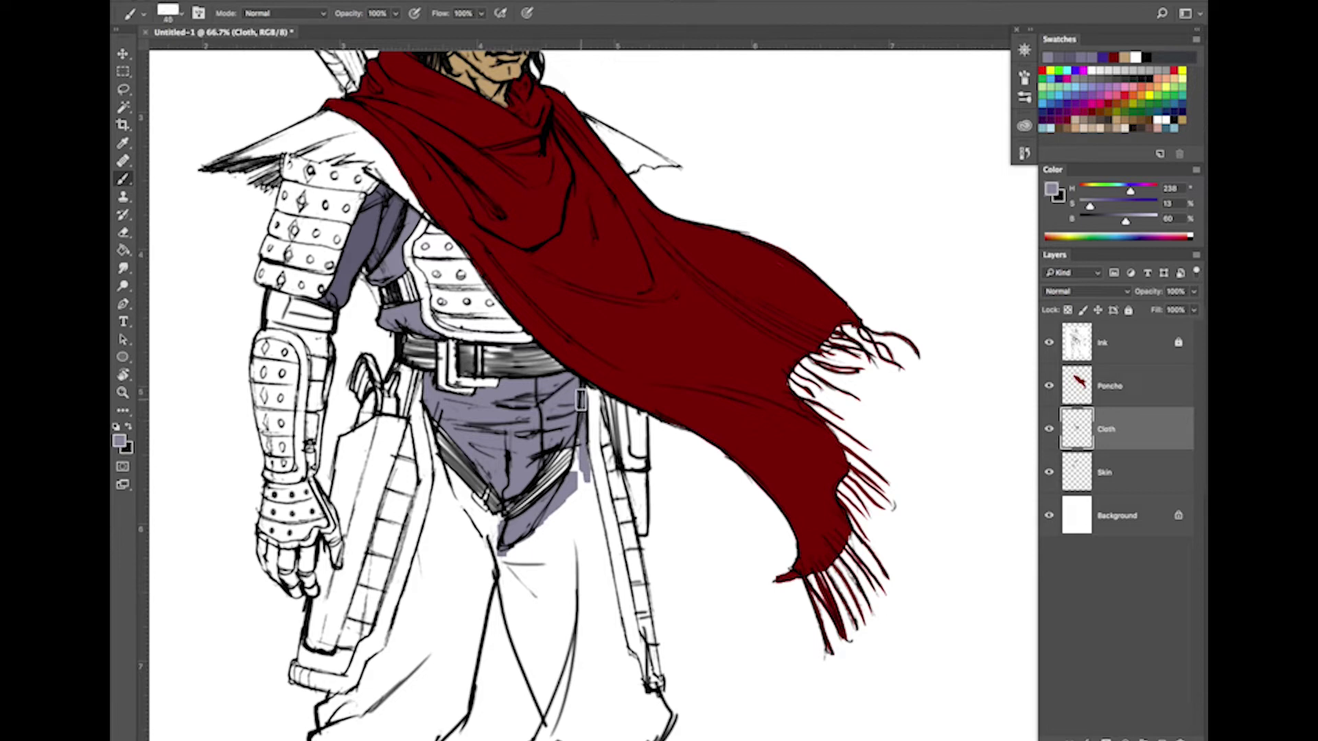
{"action": "mouse_move", "coordinate": [580, 391]}
{"action": "left_mouse_down"}
{"action": "mouse_move", "coordinate": [614, 624]}
{"action": "mouse_move", "coordinate": [580, 453]}
{"action": "mouse_move", "coordinate": [566, 590]}
{"action": "mouse_move", "coordinate": [607, 621]}
{"action": "mouse_move", "coordinate": [609, 690]}
{"action": "mouse_move", "coordinate": [528, 549]}
{"action": "mouse_move", "coordinate": [508, 551]}
{"action": "mouse_move", "coordinate": [507, 594]}
{"action": "mouse_move", "coordinate": [538, 655]}
{"action": "mouse_move", "coordinate": [562, 660]}
{"action": "mouse_move", "coordinate": [597, 576]}
{"action": "mouse_move", "coordinate": [634, 686]}
{"action": "mouse_move", "coordinate": [657, 707]}
{"action": "mouse_move", "coordinate": [661, 736]}
{"action": "mouse_move", "coordinate": [648, 733]}
{"action": "left_mouse_up"}
{"action": "mouse_move", "coordinate": [507, 583]}
{"action": "left_mouse_down"}
{"action": "mouse_move", "coordinate": [510, 638]}
{"action": "mouse_move", "coordinate": [533, 685]}
{"action": "left_mouse_up"}
{"action": "key", "text": "super+z"}
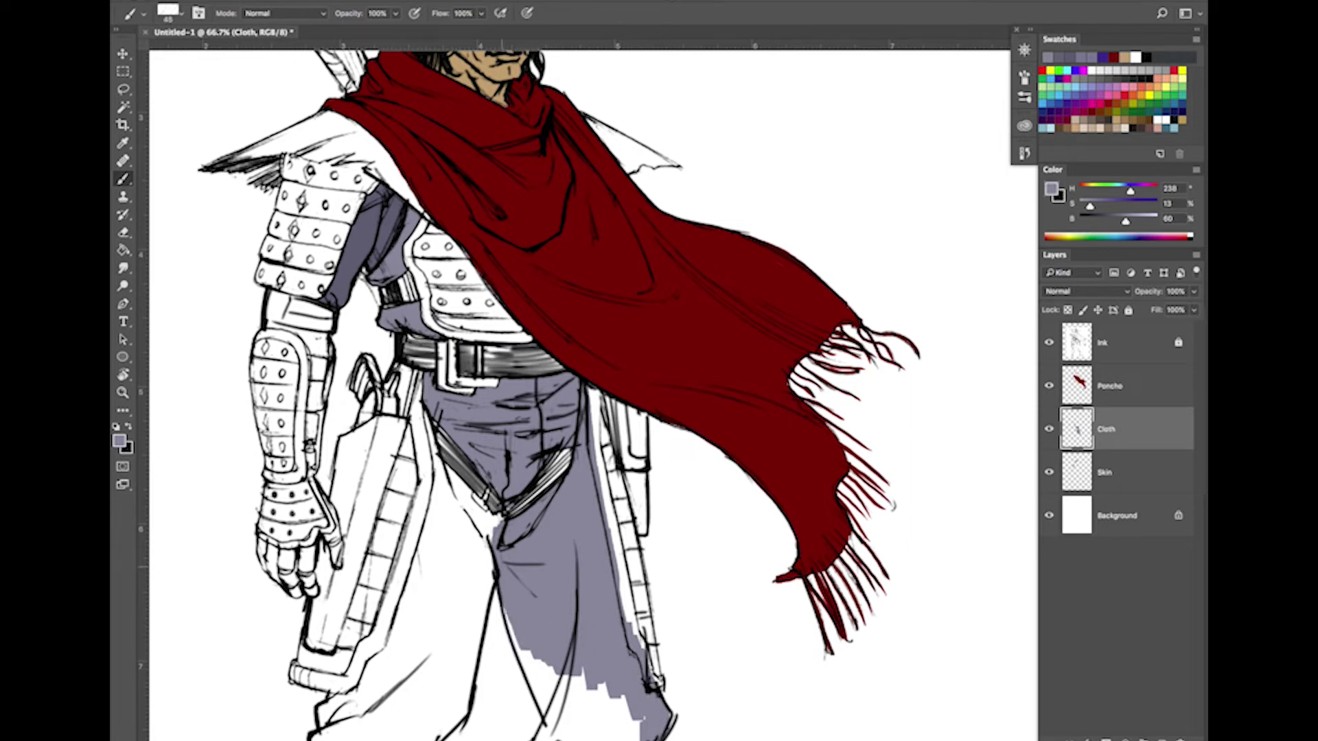
{"action": "mouse_move", "coordinate": [508, 604]}
{"action": "left_mouse_down"}
{"action": "mouse_move", "coordinate": [549, 727]}
{"action": "mouse_move", "coordinate": [576, 679]}
{"action": "mouse_move", "coordinate": [583, 700]}
{"action": "left_mouse_up"}
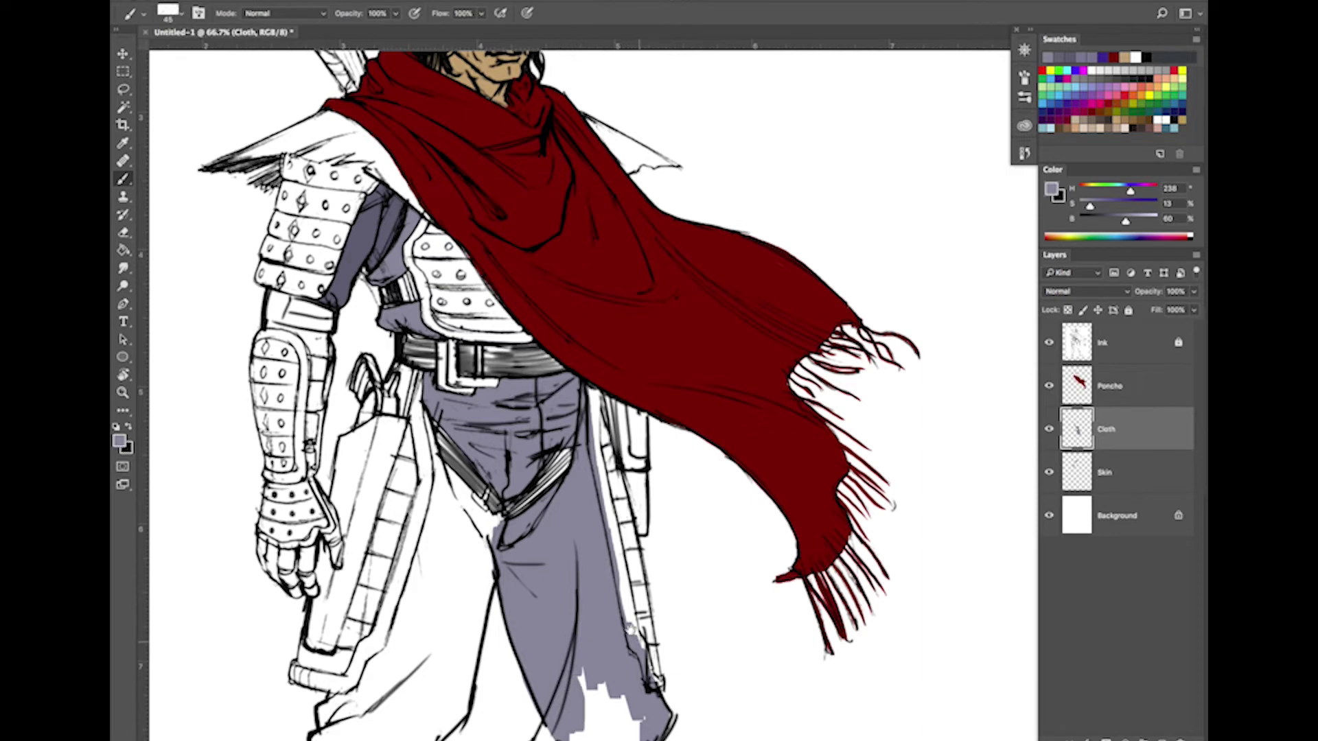
{"action": "scroll", "coordinate": [577, 391], "scroll_direction": "down", "scroll_amount": 8}
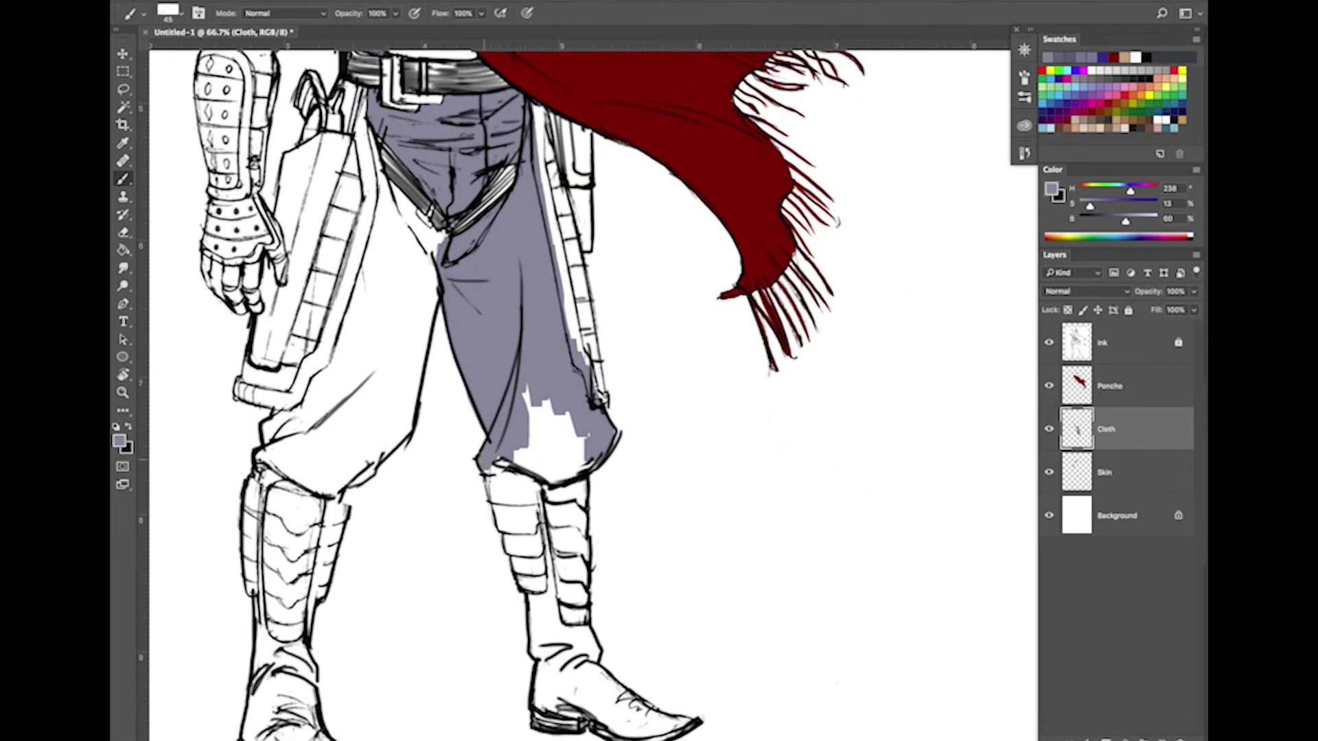
{"action": "mouse_move", "coordinate": [480, 462]}
{"action": "left_mouse_down"}
{"action": "mouse_move", "coordinate": [557, 482]}
{"action": "mouse_move", "coordinate": [587, 453]}
{"action": "mouse_move", "coordinate": [532, 405]}
{"action": "mouse_move", "coordinate": [580, 444]}
{"action": "left_mouse_up"}
Paint over the crossing straps and the hip edge beside the holster with a smaller brush, and bring the brush to 40 px
{"action": "mouse_move", "coordinate": [645, 369]}
{"action": "left_mouse_down"}
{"action": "mouse_move", "coordinate": [693, 491]}
{"action": "mouse_move", "coordinate": [727, 527]}
{"action": "left_mouse_up"}
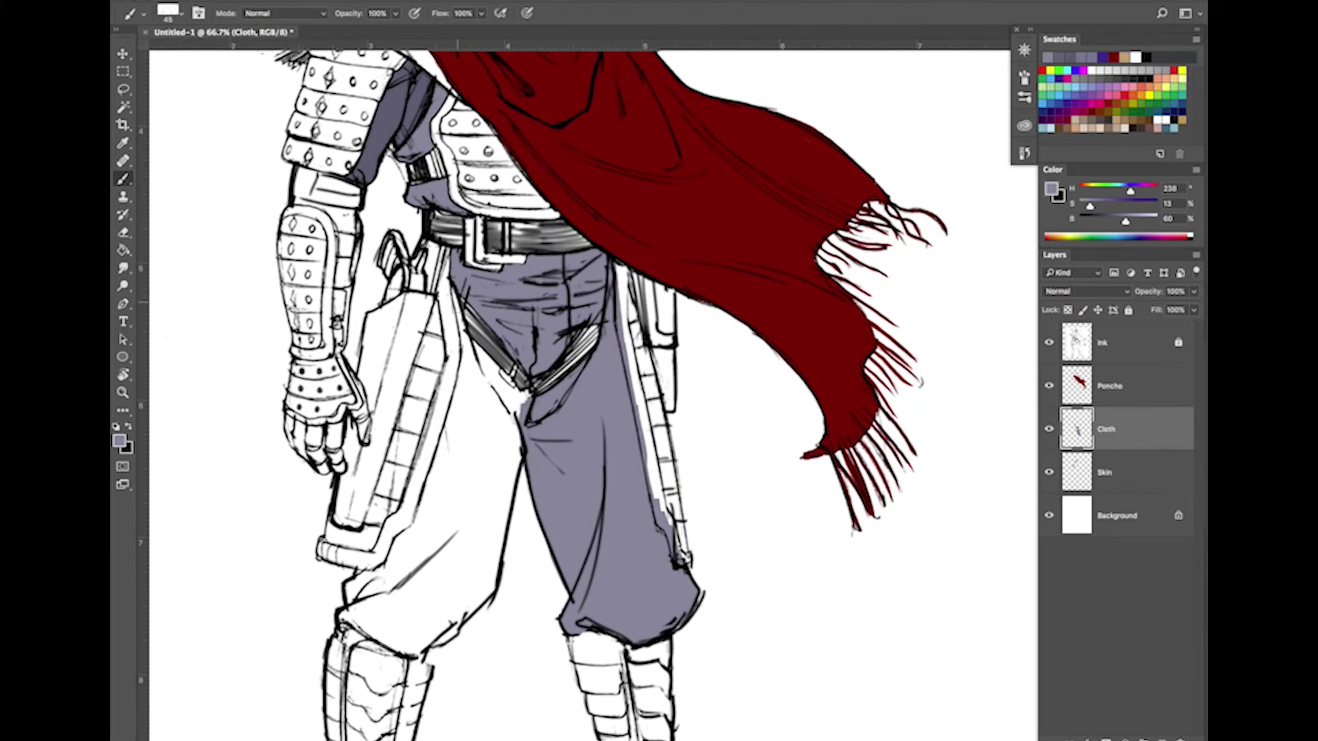
{"action": "key", "text": "bracketleft"}
{"action": "key", "text": "bracketleft"}
{"action": "key", "text": "bracketleft"}
{"action": "left_click_drag", "start_coordinate": [456, 294], "coordinate": [479, 395]}
{"action": "mouse_move", "coordinate": [468, 340]}
{"action": "left_mouse_down"}
{"action": "mouse_move", "coordinate": [488, 378]}
{"action": "mouse_move", "coordinate": [529, 398]}
{"action": "left_mouse_up"}
{"action": "key", "text": "bracketright"}
{"action": "key", "text": "bracketright"}
{"action": "key", "text": "bracketright"}
{"action": "key", "text": "bracketright"}
{"action": "mouse_move", "coordinate": [466, 294]}
{"action": "left_mouse_down"}
{"action": "mouse_move", "coordinate": [474, 331]}
{"action": "mouse_move", "coordinate": [528, 384]}
{"action": "mouse_move", "coordinate": [513, 360]}
{"action": "mouse_move", "coordinate": [597, 321]}
{"action": "left_mouse_up"}
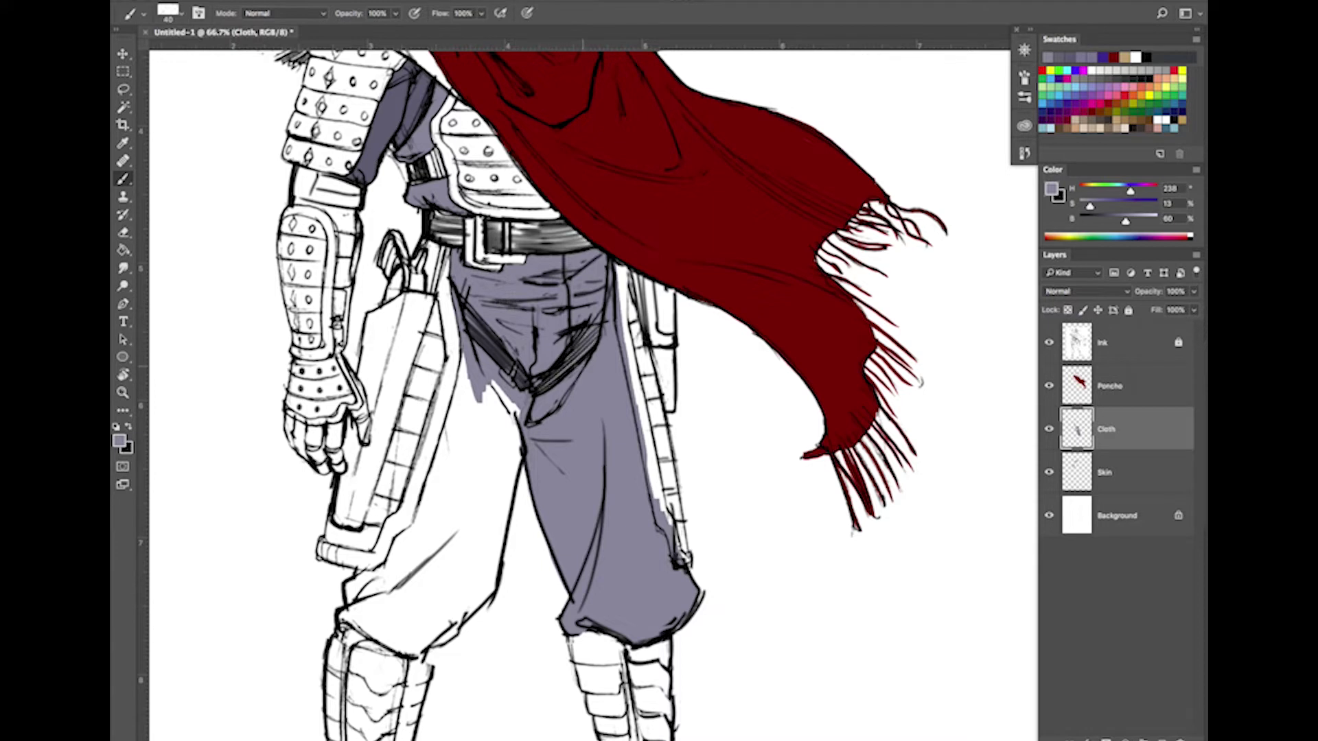
Enlarge the brush to 45 px and fill the trouser leg beside the holster down to its knee cuff
{"action": "key", "text": "bracketright"}
{"action": "key", "text": "bracketright"}
{"action": "left_click_drag", "start_coordinate": [475, 364], "coordinate": [468, 404]}
{"action": "mouse_move", "coordinate": [463, 319]}
{"action": "left_mouse_down"}
{"action": "mouse_move", "coordinate": [443, 501]}
{"action": "mouse_move", "coordinate": [415, 559]}
{"action": "mouse_move", "coordinate": [394, 542]}
{"action": "mouse_move", "coordinate": [350, 612]}
{"action": "mouse_move", "coordinate": [435, 515]}
{"action": "mouse_move", "coordinate": [503, 344]}
{"action": "mouse_move", "coordinate": [526, 400]}
{"action": "mouse_move", "coordinate": [491, 594]}
{"action": "mouse_move", "coordinate": [411, 656]}
{"action": "mouse_move", "coordinate": [363, 628]}
{"action": "mouse_move", "coordinate": [424, 558]}
{"action": "mouse_move", "coordinate": [414, 623]}
{"action": "mouse_move", "coordinate": [385, 643]}
{"action": "left_mouse_up"}
{"action": "mouse_move", "coordinate": [442, 563]}
{"action": "left_mouse_down"}
{"action": "mouse_move", "coordinate": [426, 614]}
{"action": "mouse_move", "coordinate": [464, 566]}
{"action": "mouse_move", "coordinate": [466, 583]}
{"action": "left_mouse_up"}
{"action": "left_click_drag", "start_coordinate": [498, 523], "coordinate": [446, 519]}
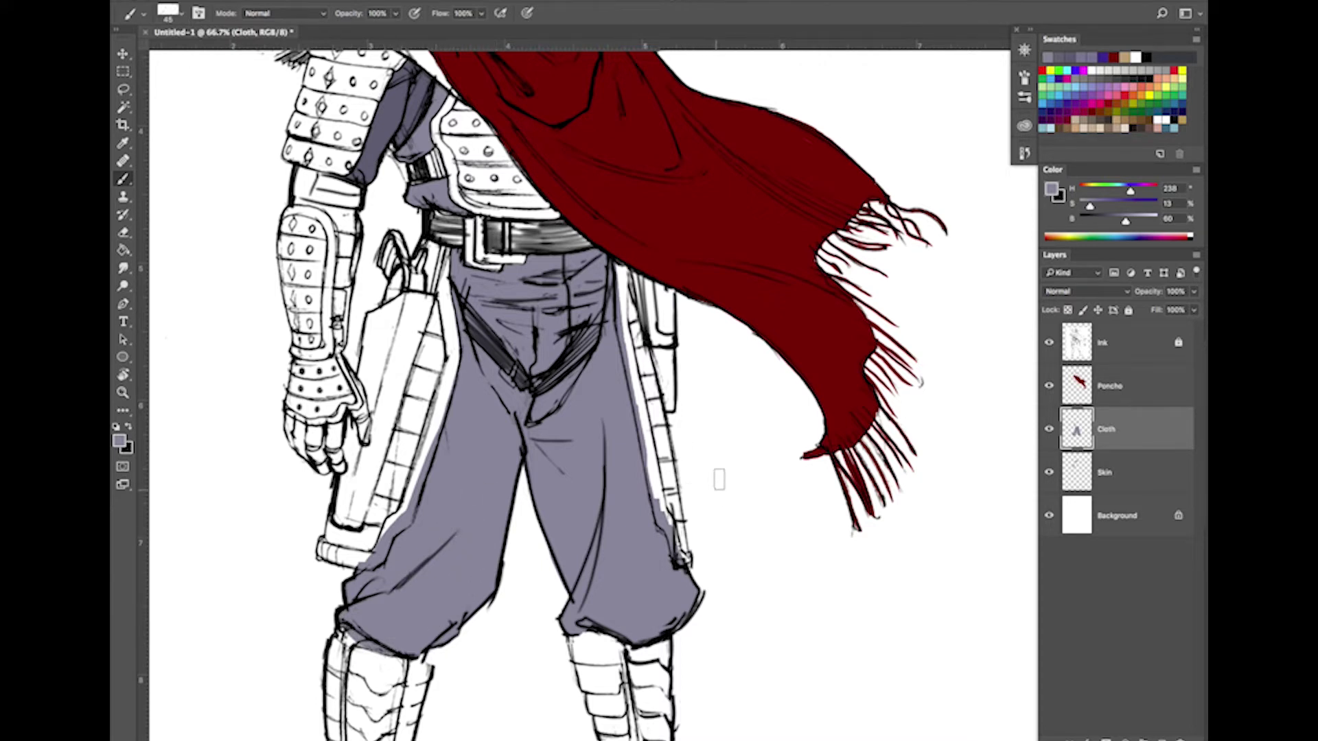
Sample the poncho's red and turn it into a light tan with hue 23, saturation 26% and brightness 75%
{"action": "left_click_drag", "start_coordinate": [749, 426], "coordinate": [702, 652]}
{"action": "left_click_drag", "start_coordinate": [748, 464], "coordinate": [765, 436]}
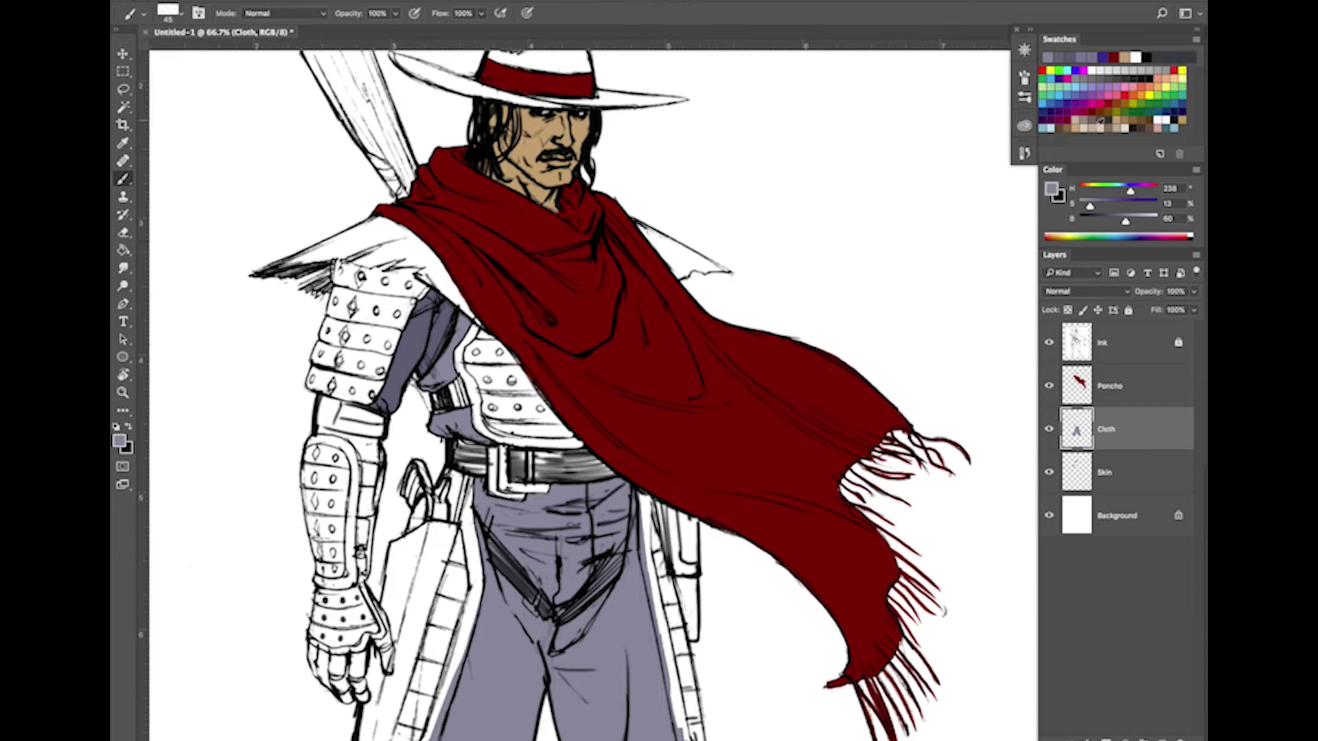
{"action": "left_click", "coordinate": [728, 423], "text": "alt"}
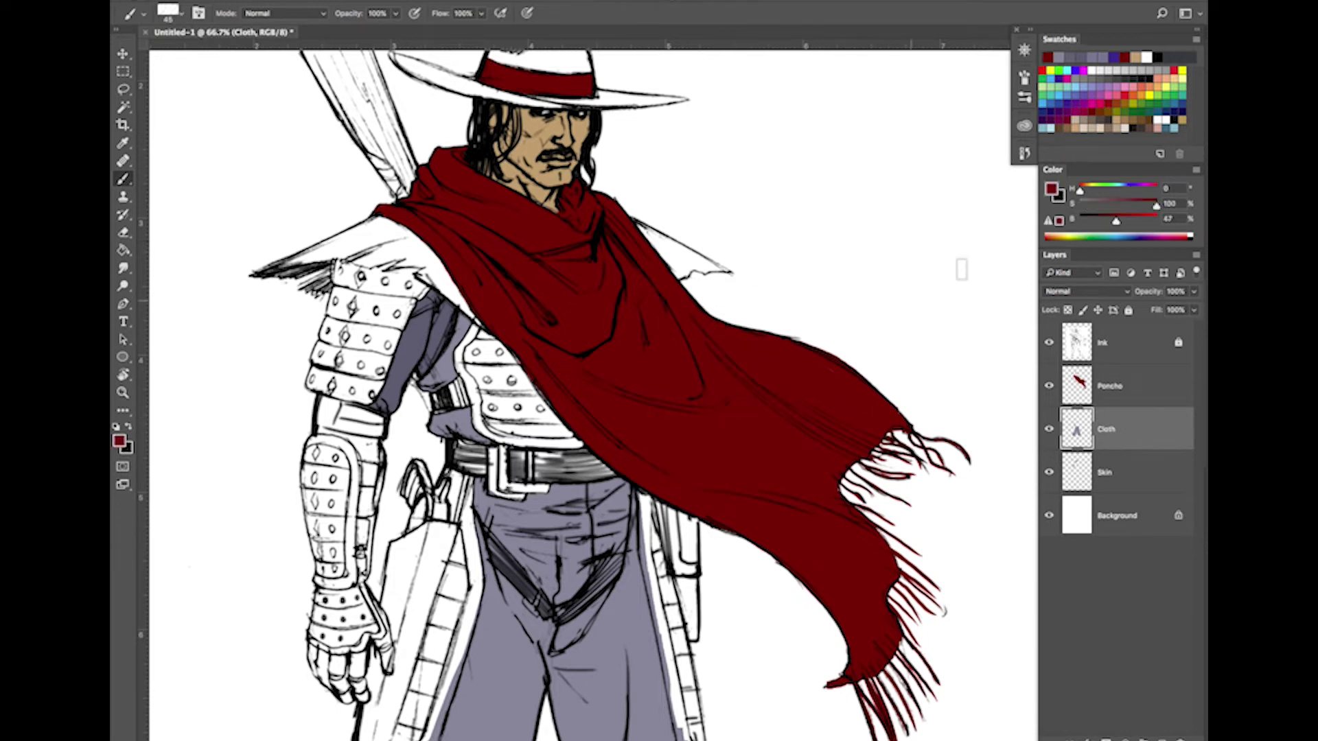
{"action": "mouse_move", "coordinate": [1155, 208]}
{"action": "left_mouse_down"}
{"action": "mouse_move", "coordinate": [1082, 194]}
{"action": "mouse_move", "coordinate": [1136, 223]}
{"action": "left_mouse_up"}
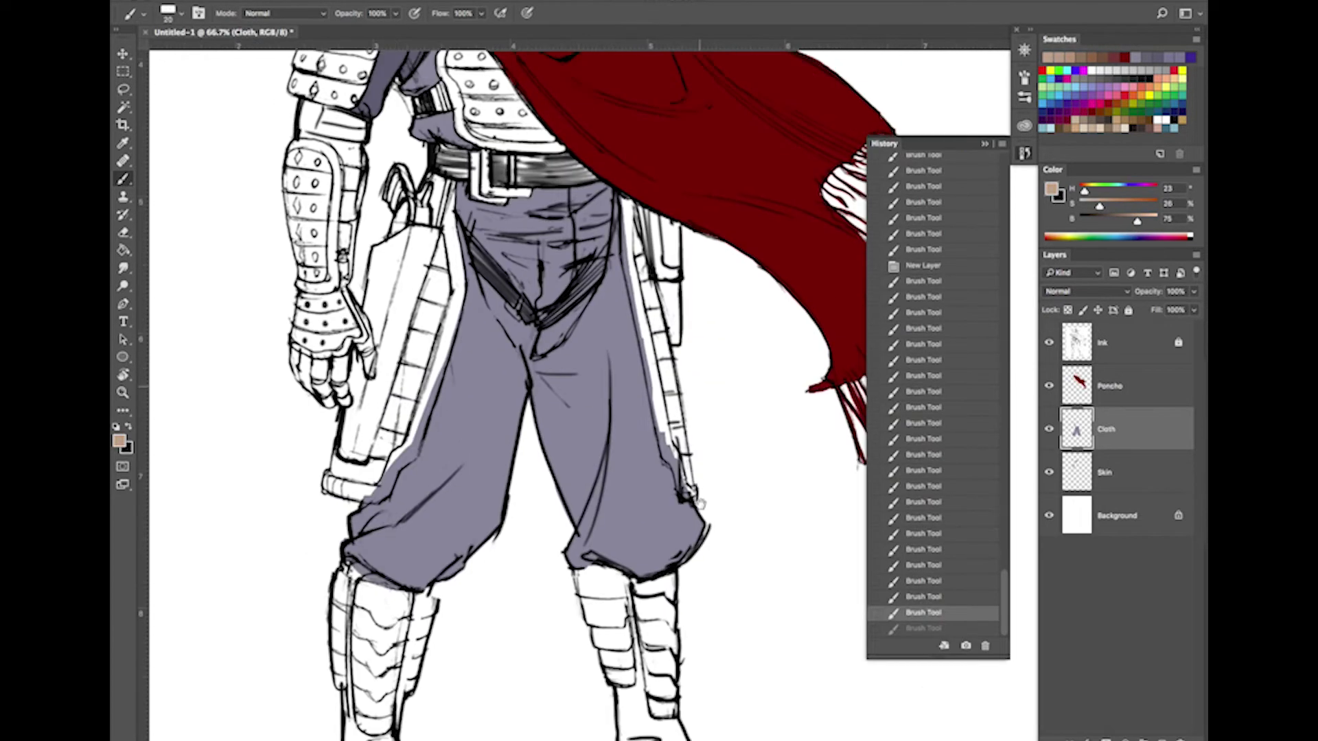
Create a new layer named Armor directly above the Cloth layer
{"action": "scroll", "coordinate": [696, 615], "scroll_direction": "up", "scroll_amount": 5}
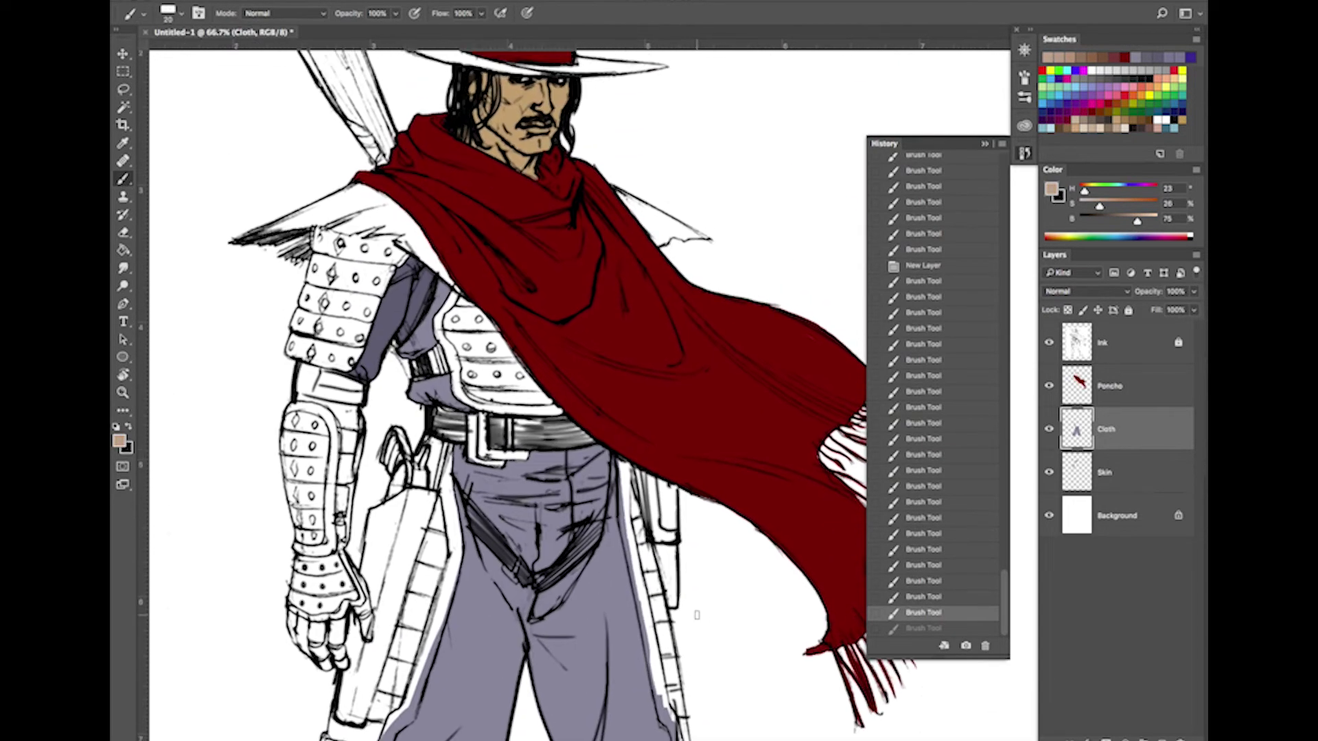
{"action": "left_click", "coordinate": [1196, 254]}
{"action": "left_click", "coordinate": [1154, 264]}
{"action": "type", "text": "Arm"}
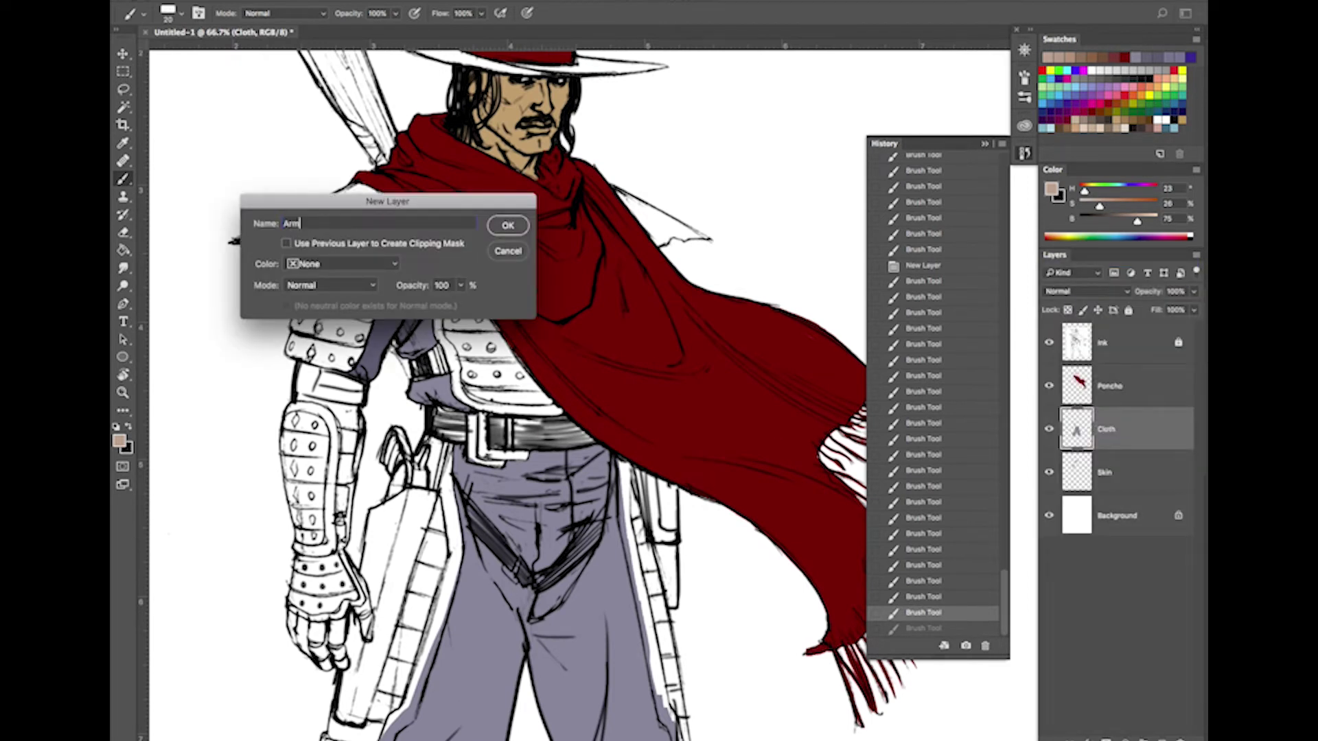
{"action": "type", "text": "or"}
{"action": "left_click", "coordinate": [508, 225]}
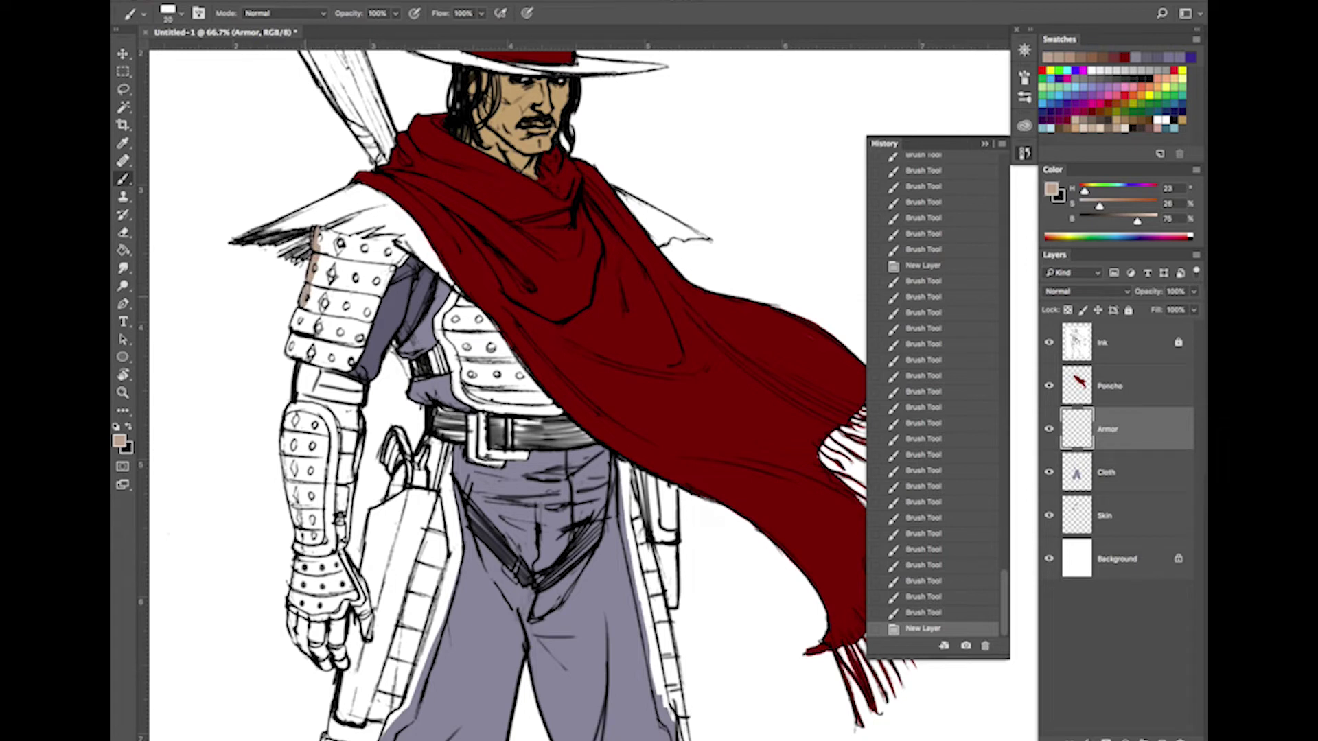
Paint the outer edge of the shoulder armour tan and fill the forearm guard, elbow and glove, enlarging the brush to 40 px
{"action": "mouse_move", "coordinate": [291, 347]}
{"action": "left_mouse_down"}
{"action": "mouse_move", "coordinate": [337, 357]}
{"action": "mouse_move", "coordinate": [322, 333]}
{"action": "mouse_move", "coordinate": [300, 333]}
{"action": "mouse_move", "coordinate": [312, 343]}
{"action": "mouse_move", "coordinate": [325, 329]}
{"action": "mouse_move", "coordinate": [313, 309]}
{"action": "mouse_move", "coordinate": [309, 448]}
{"action": "mouse_move", "coordinate": [295, 471]}
{"action": "mouse_move", "coordinate": [308, 659]}
{"action": "mouse_move", "coordinate": [318, 636]}
{"action": "mouse_move", "coordinate": [324, 666]}
{"action": "mouse_move", "coordinate": [335, 638]}
{"action": "mouse_move", "coordinate": [337, 654]}
{"action": "mouse_move", "coordinate": [356, 580]}
{"action": "mouse_move", "coordinate": [361, 625]}
{"action": "left_mouse_up"}
{"action": "key", "text": "bracketright"}
{"action": "key", "text": "bracketright"}
{"action": "key", "text": "bracketright"}
{"action": "key", "text": "bracketright"}
{"action": "key", "text": "bracketright"}
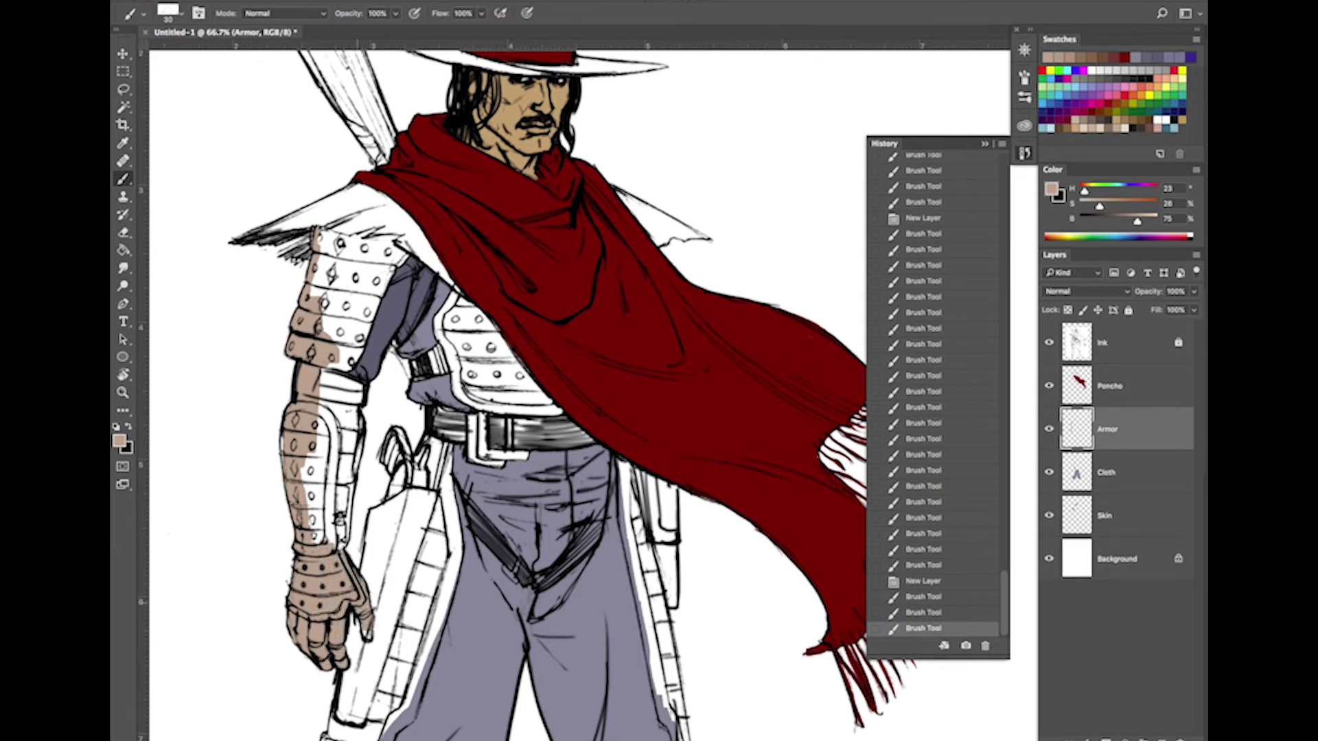
{"action": "mouse_move", "coordinate": [325, 542]}
{"action": "left_mouse_down"}
{"action": "mouse_move", "coordinate": [342, 528]}
{"action": "mouse_move", "coordinate": [353, 412]}
{"action": "mouse_move", "coordinate": [353, 472]}
{"action": "mouse_move", "coordinate": [339, 446]}
{"action": "mouse_move", "coordinate": [331, 481]}
{"action": "mouse_move", "coordinate": [295, 498]}
{"action": "mouse_move", "coordinate": [331, 426]}
{"action": "mouse_move", "coordinate": [345, 517]}
{"action": "left_mouse_up"}
{"action": "key", "text": "]"}
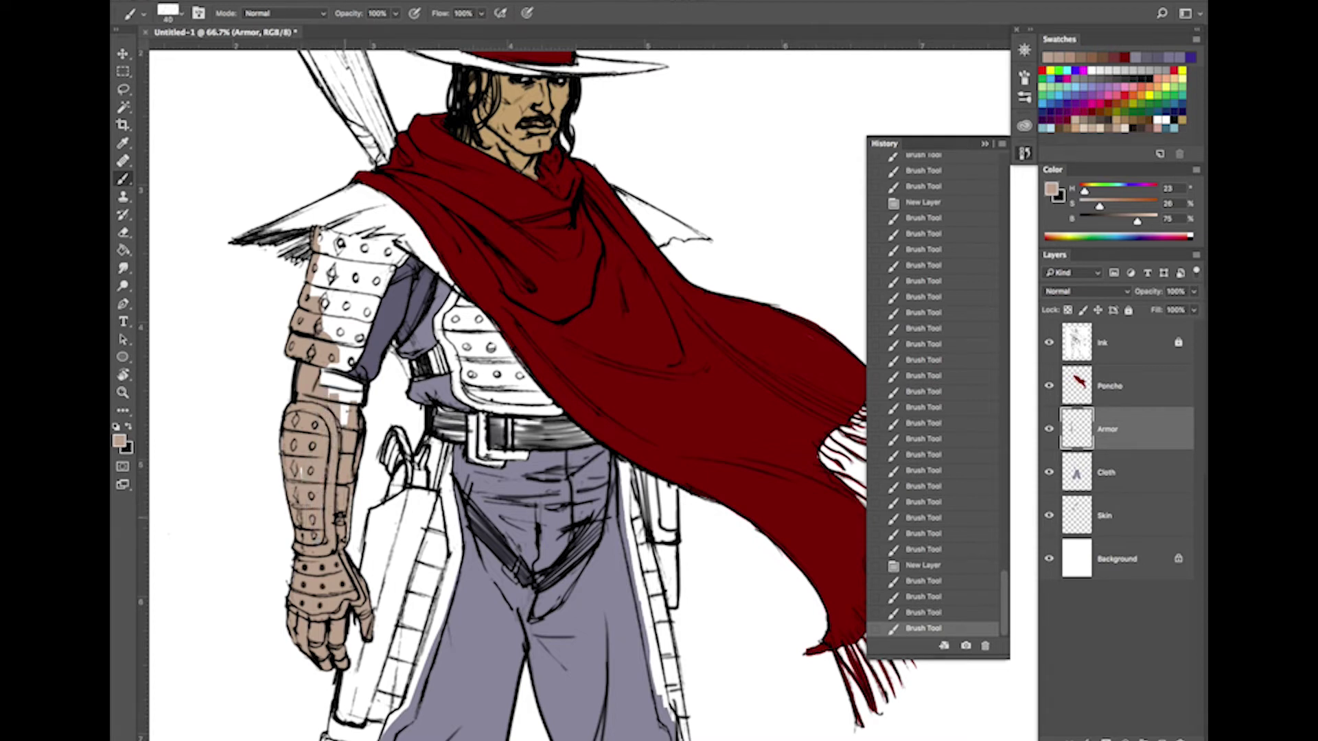
{"action": "mouse_move", "coordinate": [336, 384]}
{"action": "left_mouse_down"}
{"action": "mouse_move", "coordinate": [353, 385]}
{"action": "mouse_move", "coordinate": [344, 415]}
{"action": "left_mouse_up"}
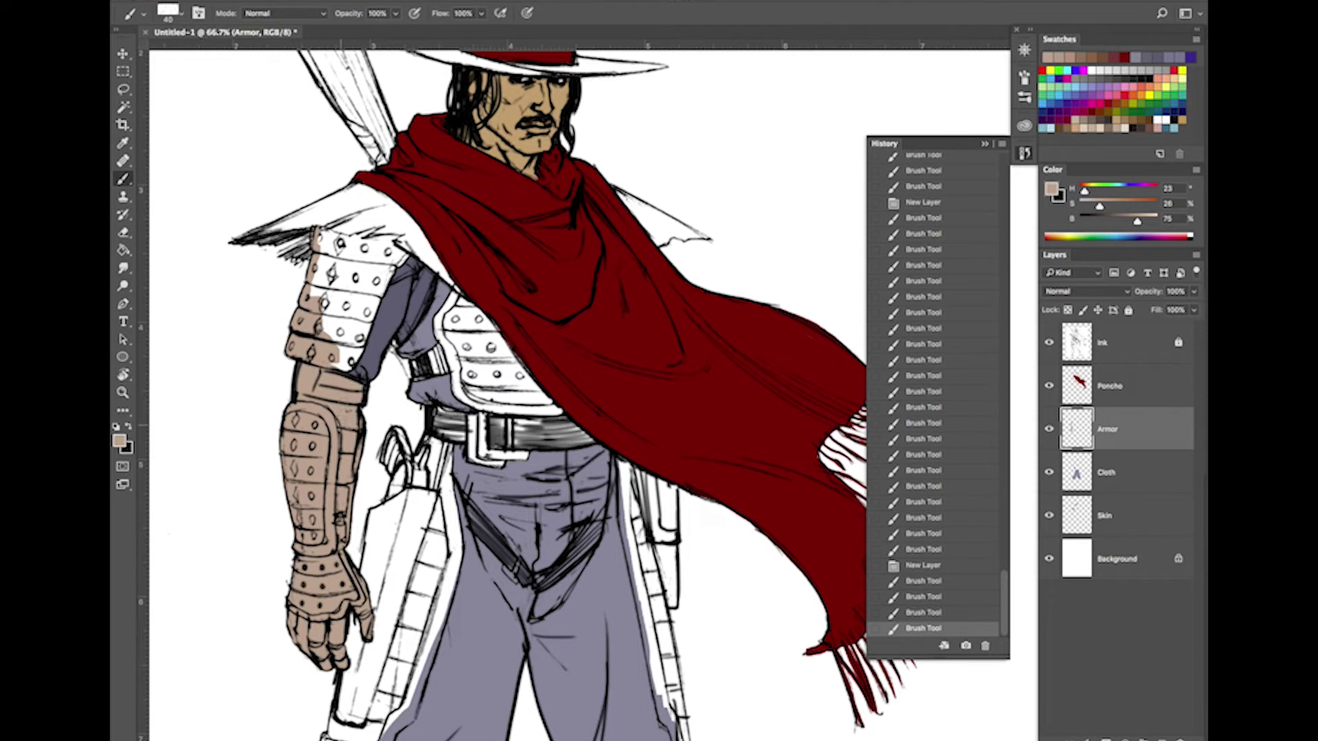
Fill the rest of the shoulder armour with tan, reducing the brush to 9 px for its upper edge beneath the fringe
{"action": "mouse_move", "coordinate": [336, 340]}
{"action": "left_mouse_down"}
{"action": "mouse_move", "coordinate": [339, 361]}
{"action": "mouse_move", "coordinate": [353, 356]}
{"action": "mouse_move", "coordinate": [394, 250]}
{"action": "mouse_move", "coordinate": [343, 329]}
{"action": "mouse_move", "coordinate": [330, 247]}
{"action": "left_mouse_up"}
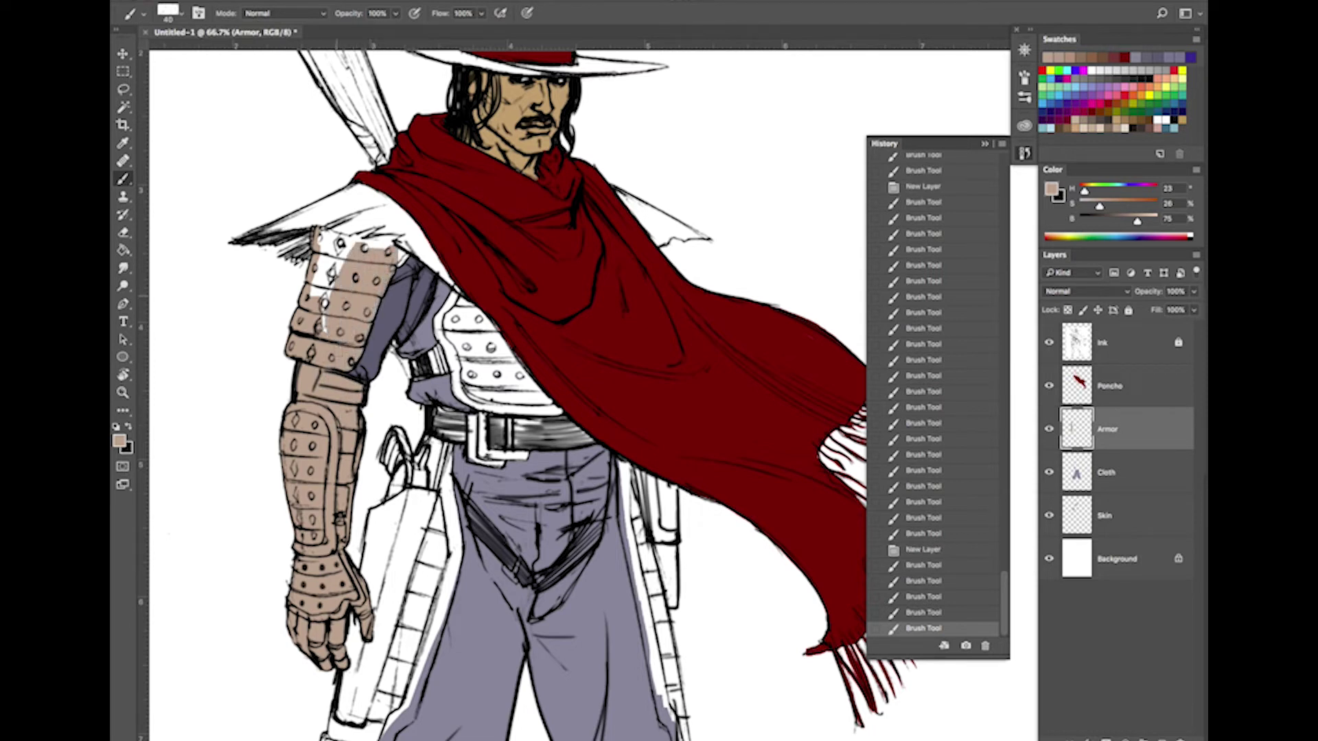
{"action": "mouse_move", "coordinate": [336, 297]}
{"action": "left_mouse_down"}
{"action": "mouse_move", "coordinate": [314, 283]}
{"action": "mouse_move", "coordinate": [327, 249]}
{"action": "mouse_move", "coordinate": [379, 237]}
{"action": "left_mouse_up"}
{"action": "key", "text": "bracketleft"}
{"action": "key", "text": "bracketleft"}
{"action": "key", "text": "bracketleft"}
{"action": "key", "text": "bracketleft"}
{"action": "key", "text": "bracketleft"}
{"action": "left_click_drag", "start_coordinate": [375, 234], "coordinate": [399, 246]}
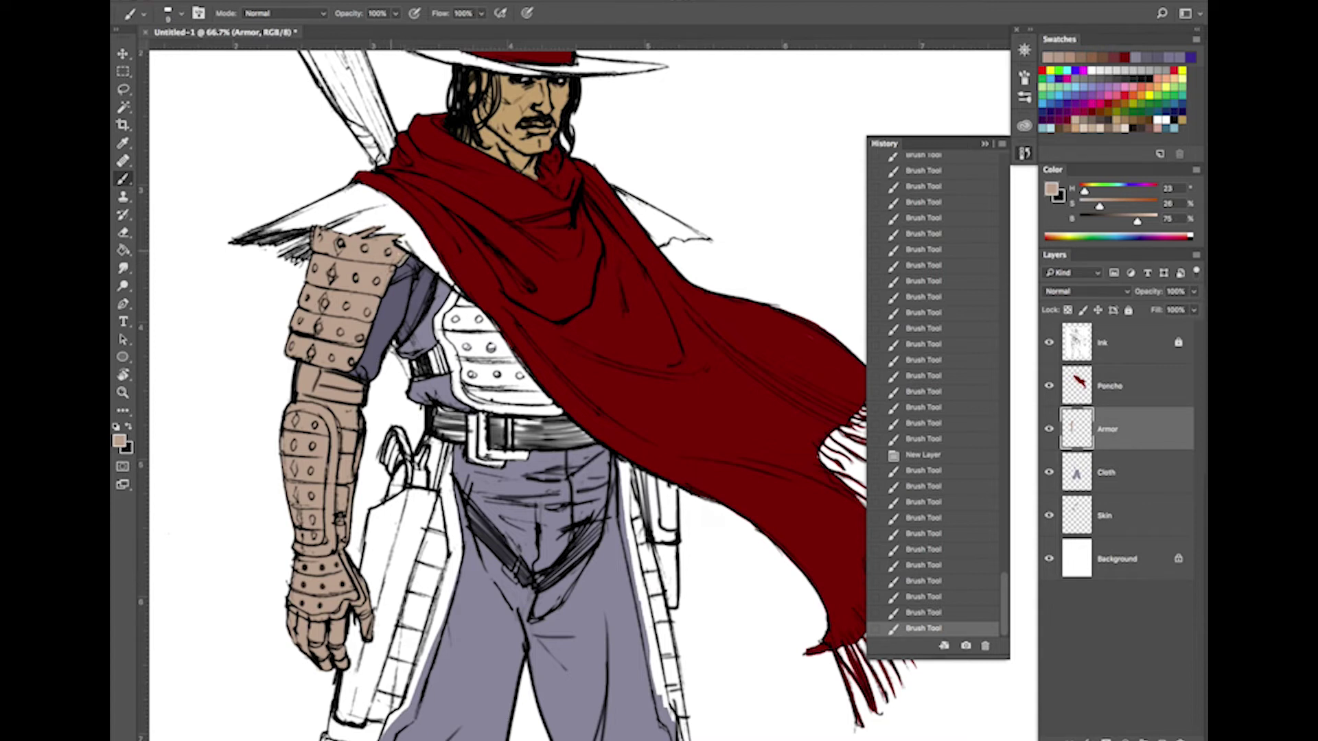
{"action": "left_click_drag", "start_coordinate": [391, 253], "coordinate": [395, 253]}
Enlarge the brush to 25 px, try painting the chest plate's edge, and step back through the history to an early stroke
{"action": "key", "text": "bracketright"}
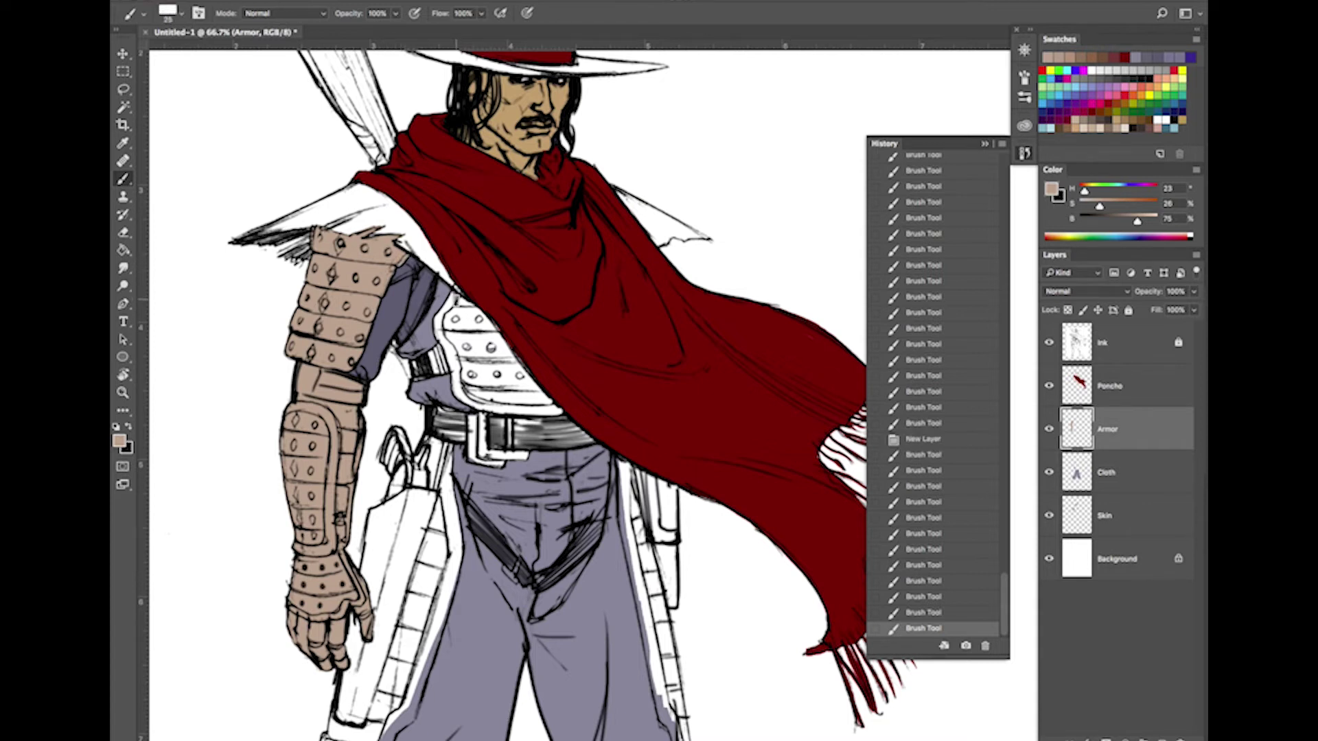
{"action": "mouse_move", "coordinate": [455, 293]}
{"action": "left_mouse_down"}
{"action": "mouse_move", "coordinate": [437, 315]}
{"action": "mouse_move", "coordinate": [457, 377]}
{"action": "left_mouse_up"}
{"action": "right_click", "coordinate": [452, 361]}
{"action": "left_click", "coordinate": [441, 319]}
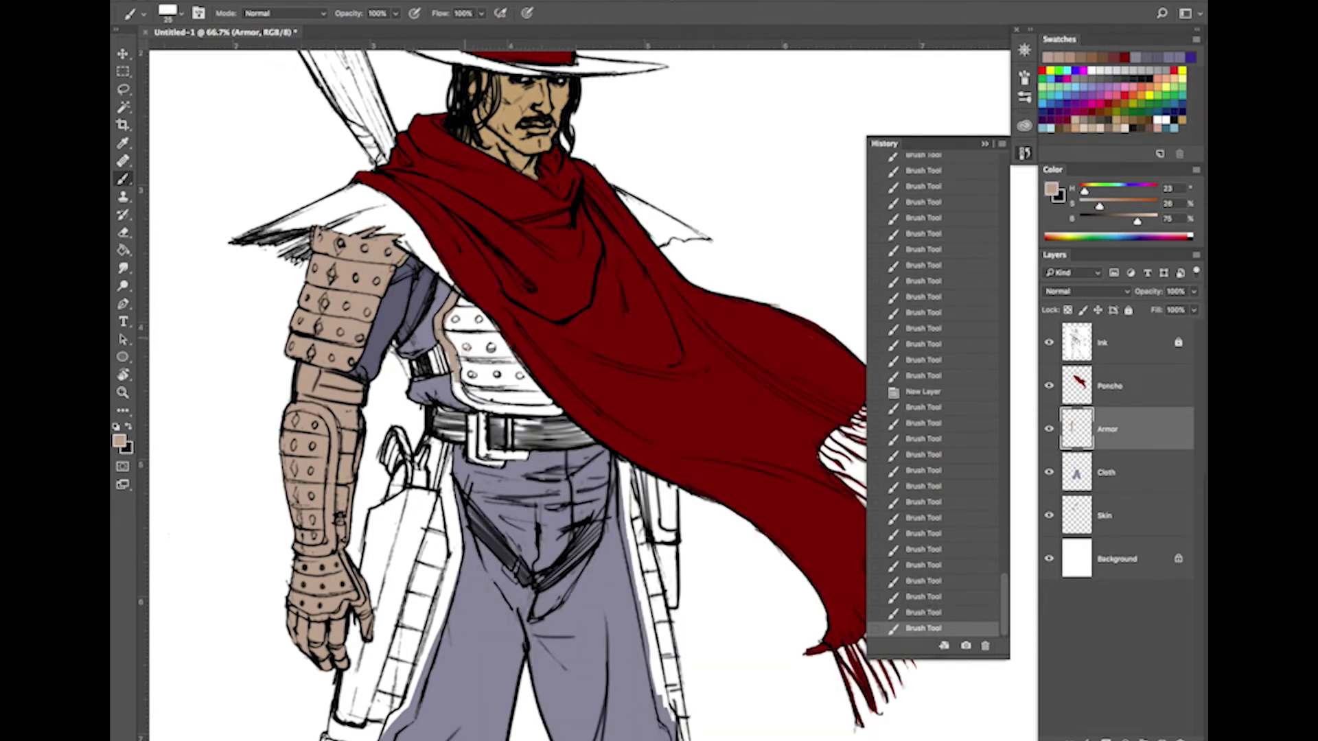
{"action": "left_click", "coordinate": [924, 612]}
{"action": "left_click", "coordinate": [925, 597]}
{"action": "left_click", "coordinate": [924, 566]}
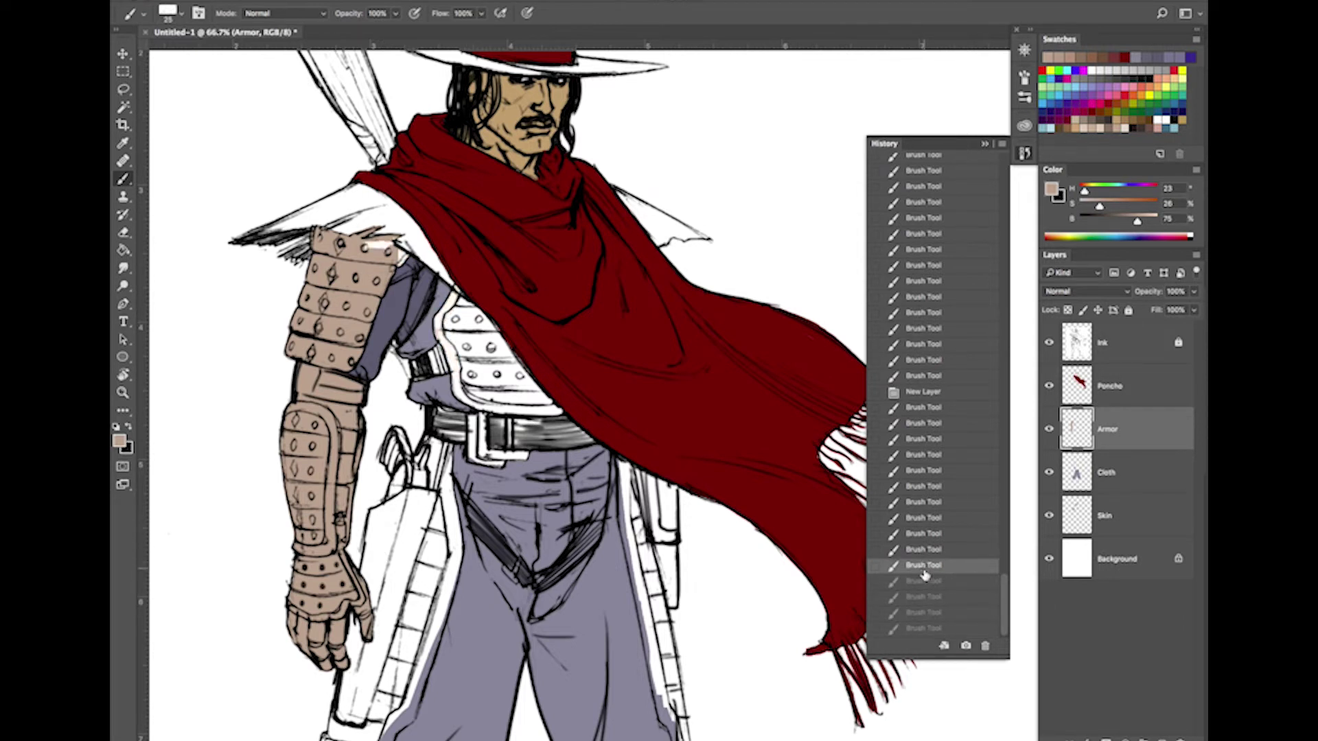
{"action": "left_click", "coordinate": [924, 580]}
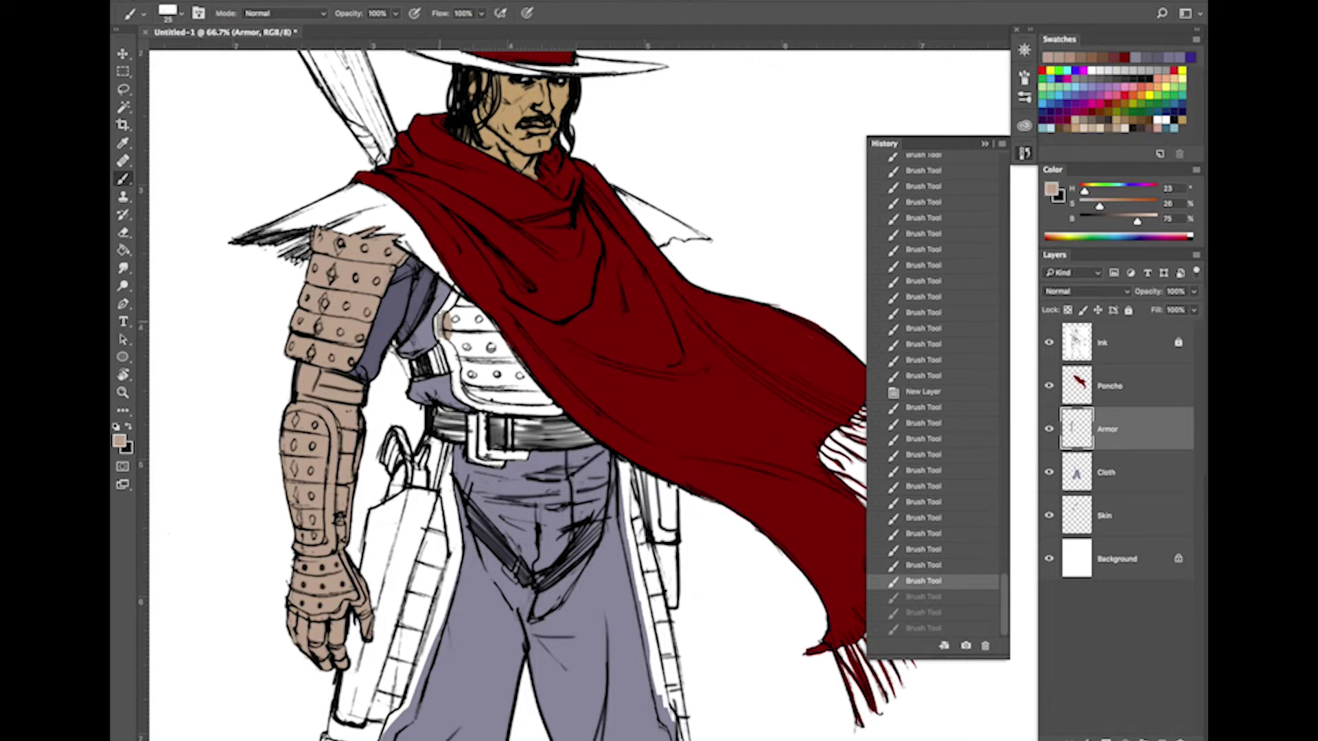
Fill the whole chest plate below the poncho with tan
{"action": "mouse_move", "coordinate": [440, 332]}
{"action": "left_mouse_down"}
{"action": "mouse_move", "coordinate": [447, 383]}
{"action": "mouse_move", "coordinate": [464, 352]}
{"action": "mouse_move", "coordinate": [477, 373]}
{"action": "mouse_move", "coordinate": [474, 339]}
{"action": "mouse_move", "coordinate": [494, 381]}
{"action": "mouse_move", "coordinate": [464, 315]}
{"action": "mouse_move", "coordinate": [515, 379]}
{"action": "mouse_move", "coordinate": [552, 390]}
{"action": "mouse_move", "coordinate": [516, 381]}
{"action": "mouse_move", "coordinate": [540, 405]}
{"action": "mouse_move", "coordinate": [550, 383]}
{"action": "mouse_move", "coordinate": [566, 414]}
{"action": "left_mouse_up"}
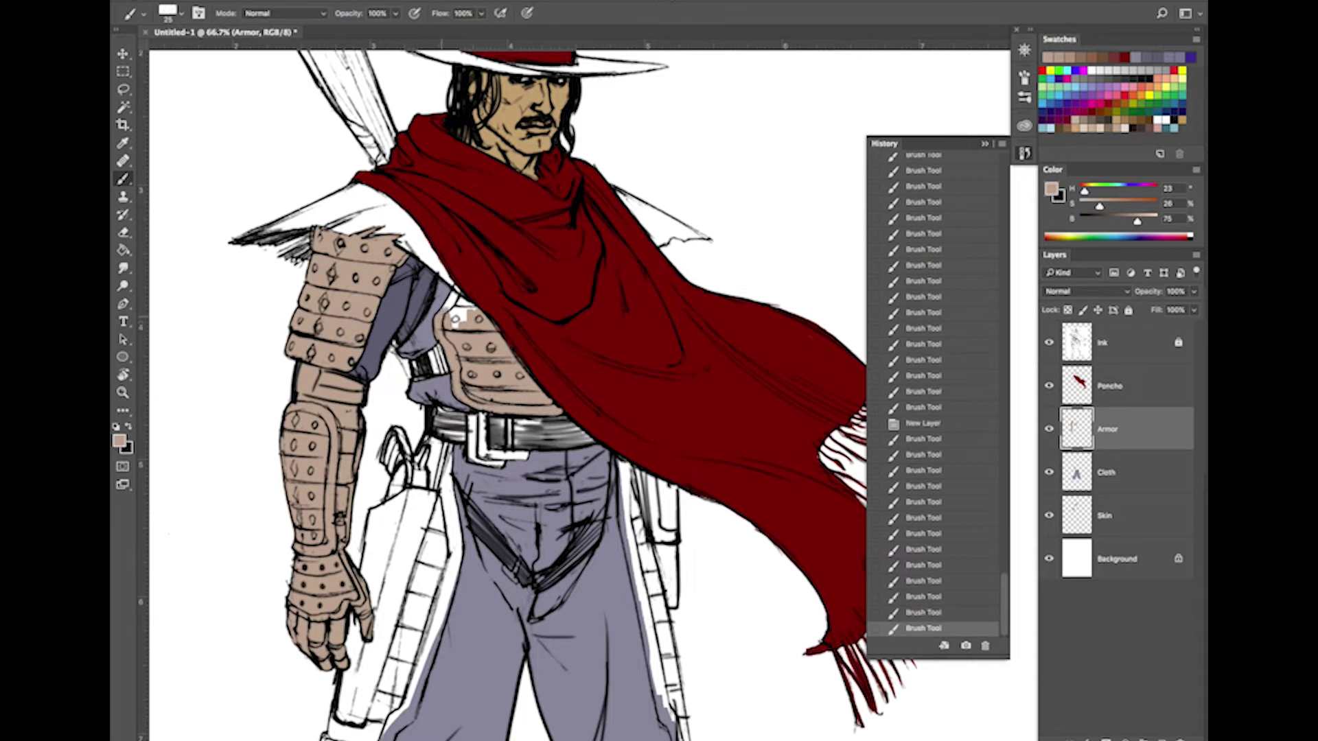
{"action": "mouse_move", "coordinate": [459, 312]}
{"action": "left_mouse_down"}
{"action": "mouse_move", "coordinate": [468, 307]}
{"action": "mouse_move", "coordinate": [456, 317]}
{"action": "left_mouse_up"}
{"action": "left_click", "coordinate": [492, 369]}
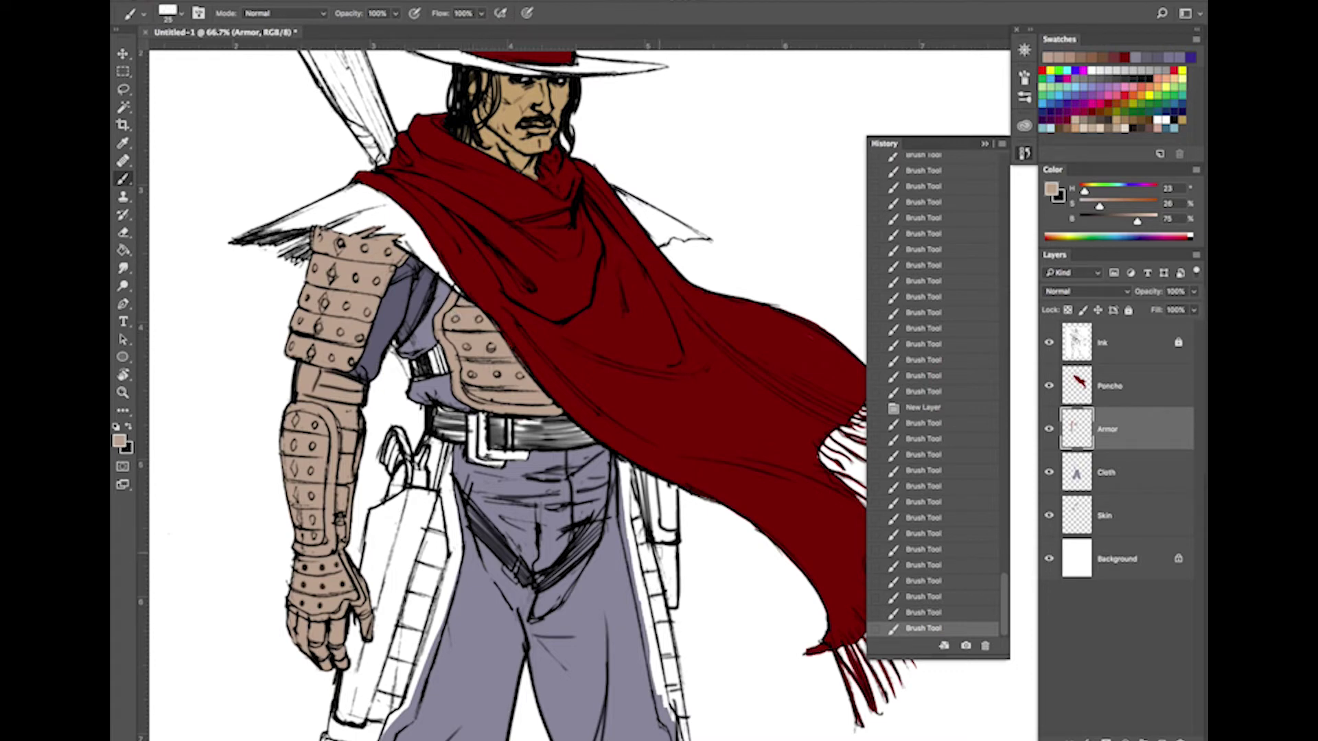
Paint the border and lower band of the thigh guard beside the holster tan, and erase the spill inside the holster's tip
{"action": "mouse_move", "coordinate": [688, 508]}
{"action": "left_mouse_down"}
{"action": "mouse_move", "coordinate": [700, 668]}
{"action": "mouse_move", "coordinate": [717, 279]}
{"action": "left_mouse_up"}
{"action": "left_click_drag", "start_coordinate": [683, 564], "coordinate": [640, 505]}
{"action": "mouse_move", "coordinate": [465, 266]}
{"action": "left_mouse_down"}
{"action": "mouse_move", "coordinate": [475, 203]}
{"action": "mouse_move", "coordinate": [477, 248]}
{"action": "mouse_move", "coordinate": [472, 236]}
{"action": "left_mouse_up"}
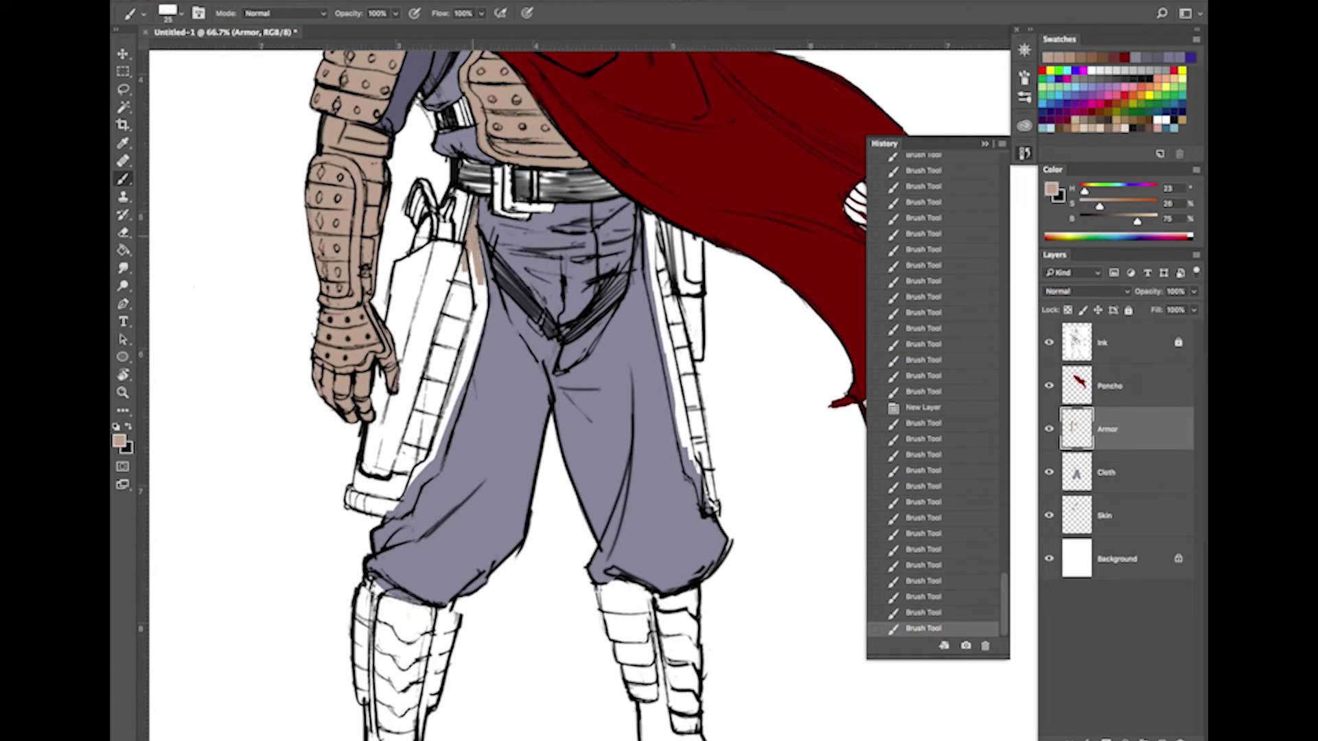
{"action": "mouse_move", "coordinate": [483, 303]}
{"action": "left_mouse_down"}
{"action": "mouse_move", "coordinate": [443, 447]}
{"action": "mouse_move", "coordinate": [478, 314]}
{"action": "left_mouse_up"}
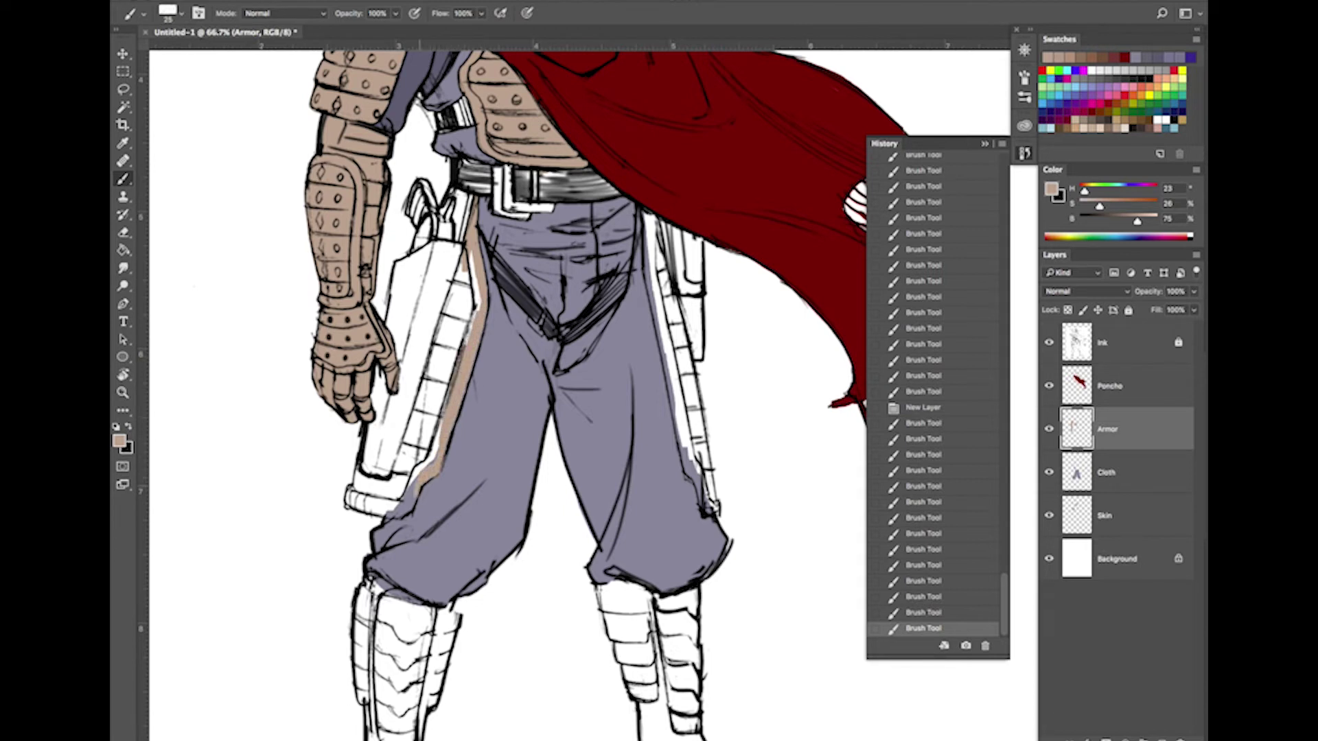
{"action": "mouse_move", "coordinate": [407, 512]}
{"action": "left_mouse_down"}
{"action": "mouse_move", "coordinate": [348, 500]}
{"action": "mouse_move", "coordinate": [365, 442]}
{"action": "mouse_move", "coordinate": [366, 501]}
{"action": "mouse_move", "coordinate": [412, 474]}
{"action": "mouse_move", "coordinate": [447, 370]}
{"action": "left_mouse_up"}
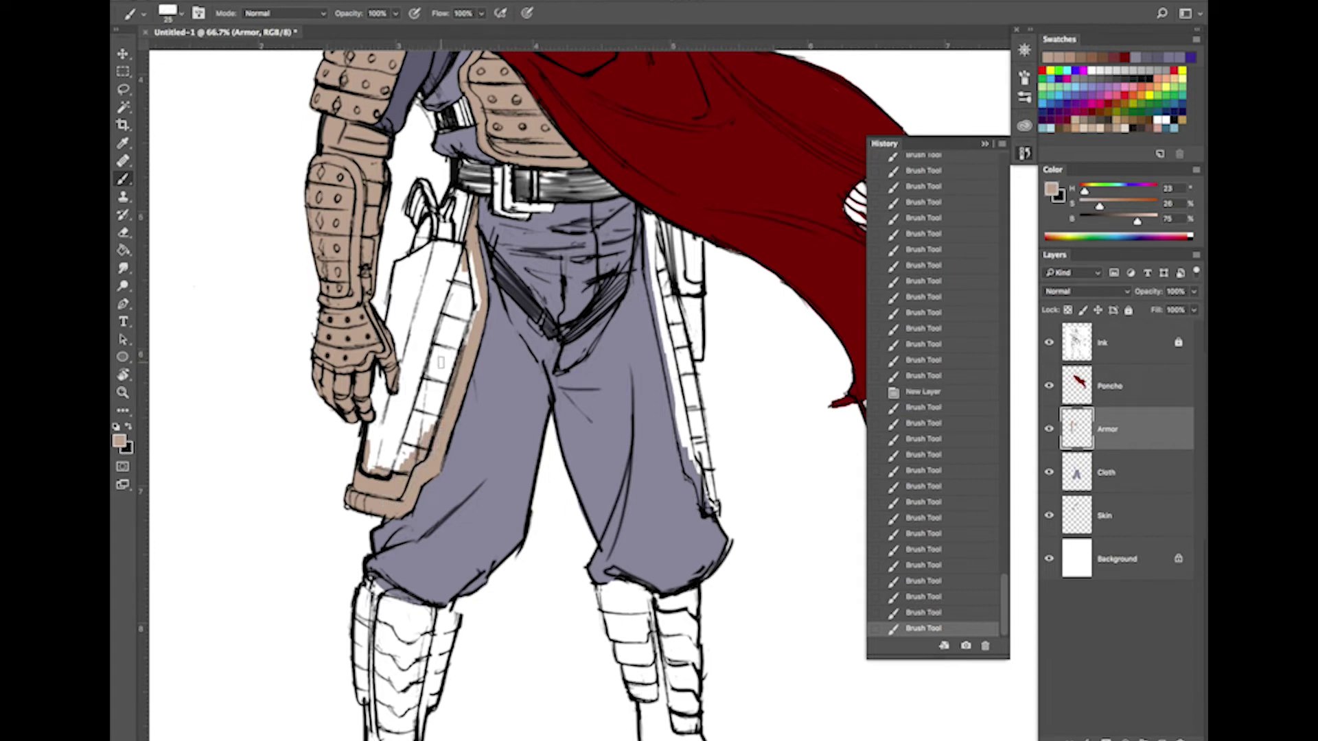
{"action": "key", "text": "e"}
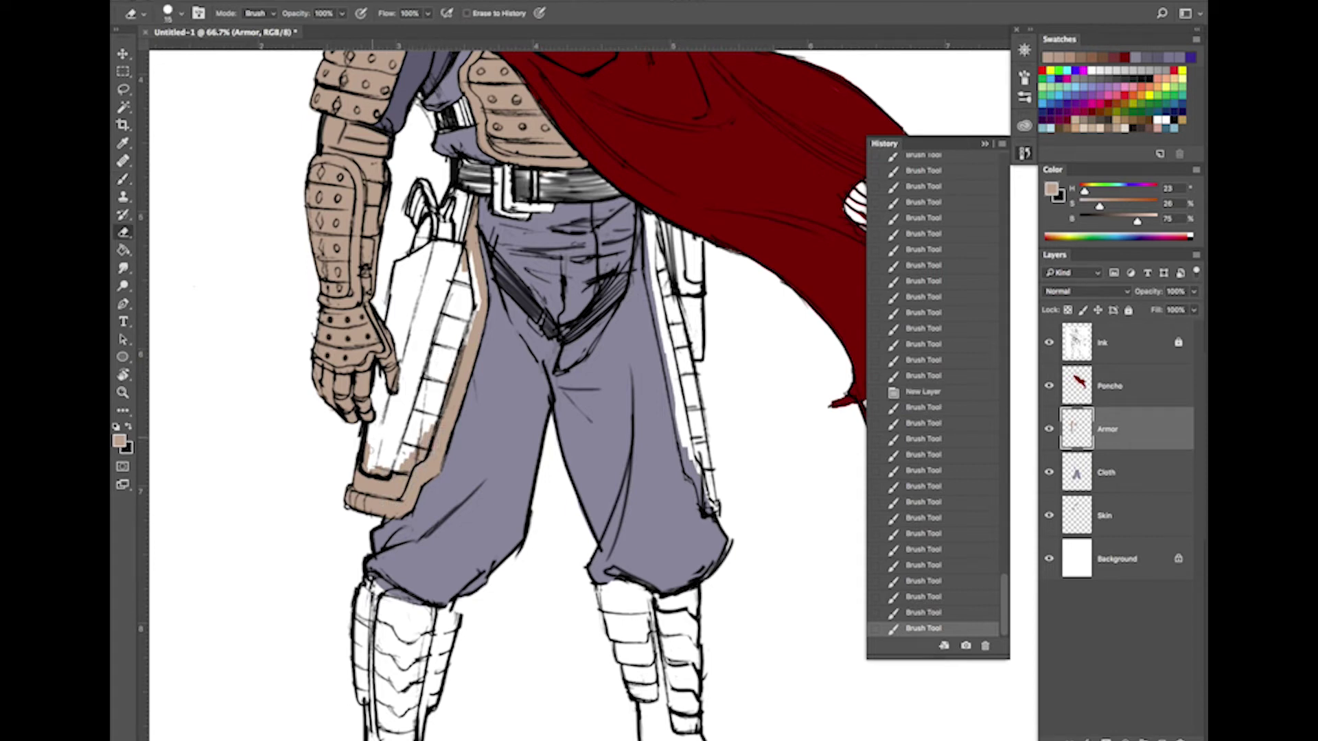
{"action": "mouse_move", "coordinate": [366, 468]}
{"action": "left_mouse_down"}
{"action": "mouse_move", "coordinate": [368, 436]}
{"action": "mouse_move", "coordinate": [387, 471]}
{"action": "left_mouse_up"}
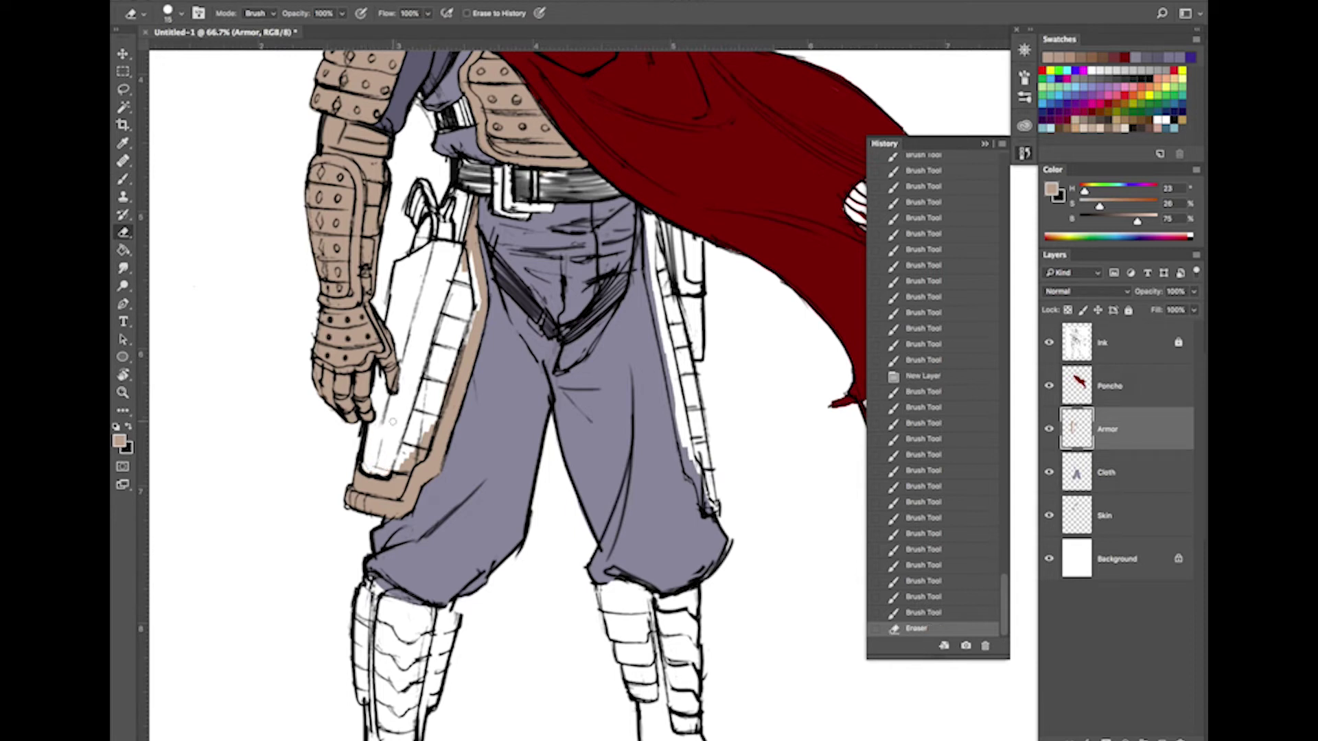
Fill the plates of the holster-side thigh guard with tan and paint the thigh guard on the opposite leg
{"action": "key", "text": "b"}
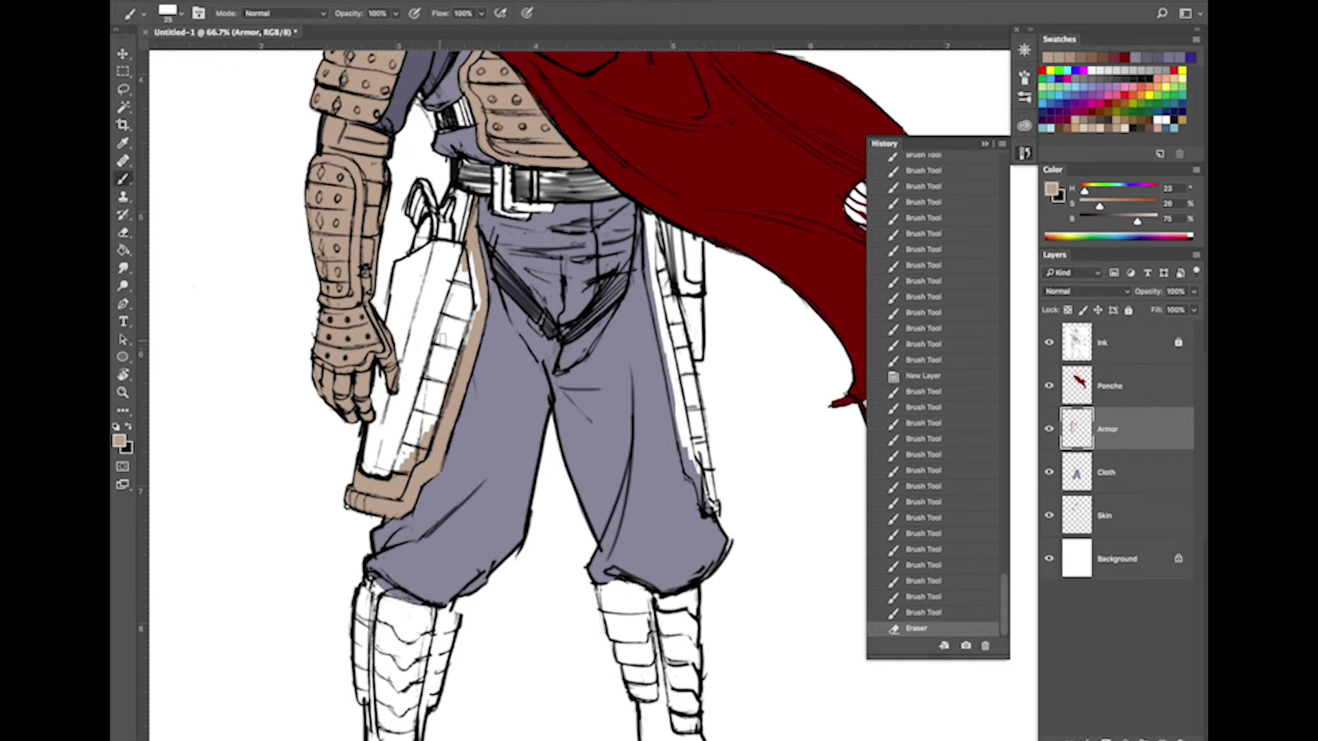
{"action": "mouse_move", "coordinate": [439, 337]}
{"action": "left_mouse_down"}
{"action": "mouse_move", "coordinate": [392, 481]}
{"action": "mouse_move", "coordinate": [407, 472]}
{"action": "mouse_move", "coordinate": [465, 254]}
{"action": "mouse_move", "coordinate": [397, 460]}
{"action": "mouse_move", "coordinate": [465, 257]}
{"action": "mouse_move", "coordinate": [459, 329]}
{"action": "mouse_move", "coordinate": [481, 301]}
{"action": "mouse_move", "coordinate": [431, 438]}
{"action": "mouse_move", "coordinate": [434, 367]}
{"action": "left_mouse_up"}
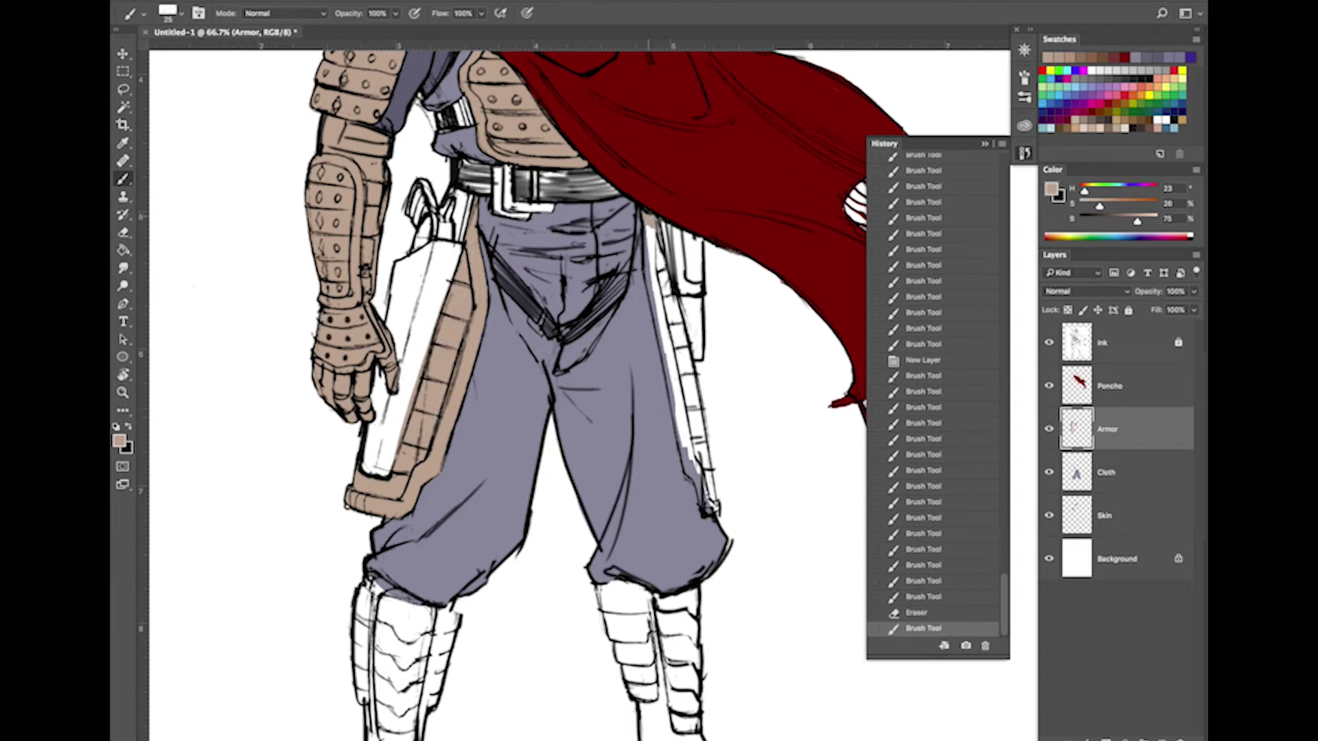
{"action": "mouse_move", "coordinate": [658, 218]}
{"action": "left_mouse_down"}
{"action": "mouse_move", "coordinate": [676, 340]}
{"action": "mouse_move", "coordinate": [648, 219]}
{"action": "mouse_move", "coordinate": [650, 302]}
{"action": "mouse_move", "coordinate": [663, 295]}
{"action": "mouse_move", "coordinate": [684, 357]}
{"action": "mouse_move", "coordinate": [684, 340]}
{"action": "mouse_move", "coordinate": [703, 509]}
{"action": "left_mouse_up"}
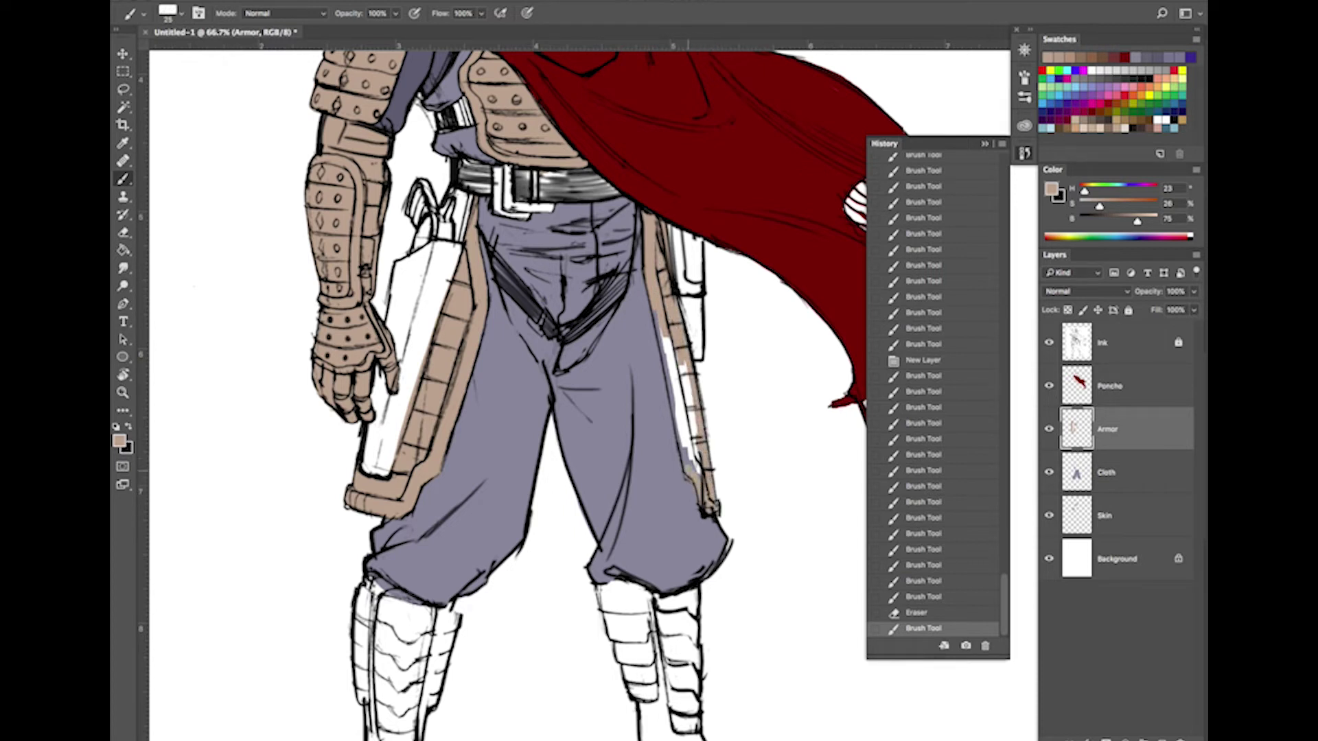
{"action": "mouse_move", "coordinate": [685, 463]}
{"action": "left_mouse_down"}
{"action": "mouse_move", "coordinate": [668, 347]}
{"action": "mouse_move", "coordinate": [701, 487]}
{"action": "mouse_move", "coordinate": [696, 443]}
{"action": "left_mouse_up"}
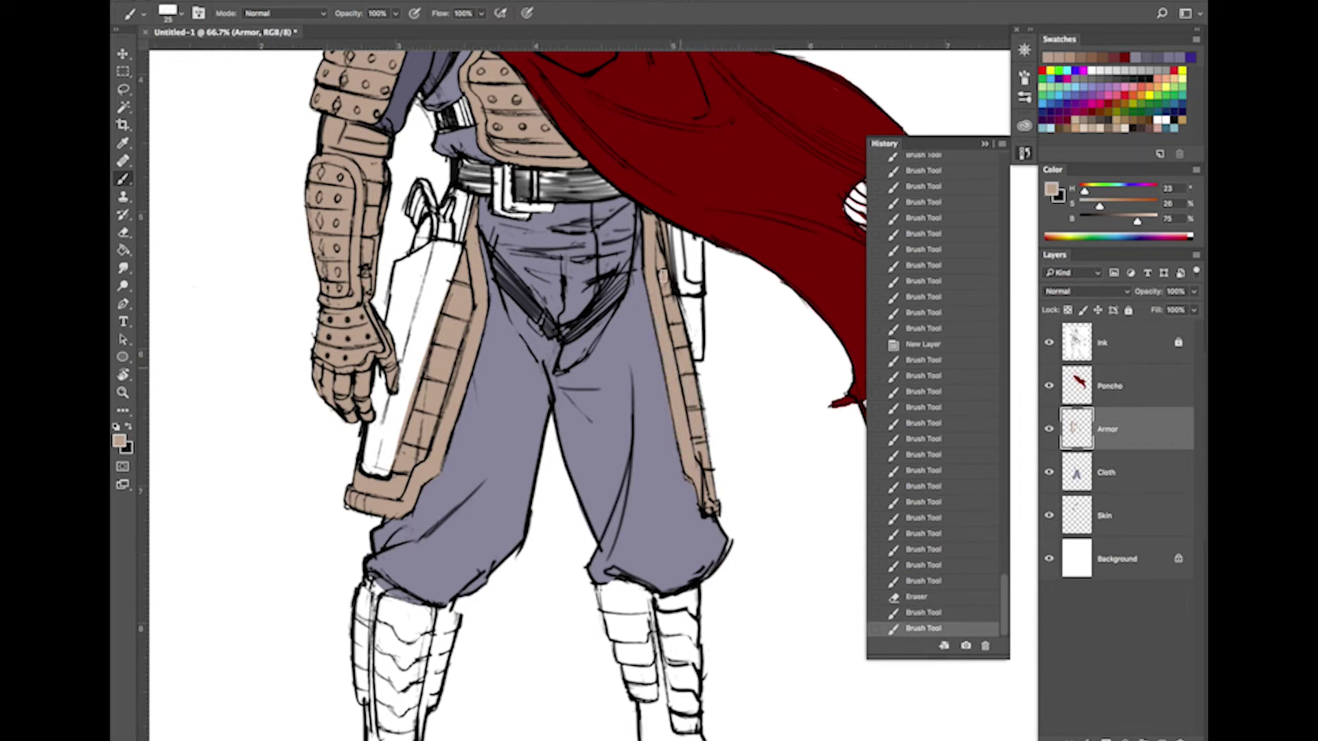
Fill the shin guard and boot on the holster-side leg with tan, enlarging the brush to 45 px
{"action": "scroll", "coordinate": [778, 523], "scroll_direction": "up", "scroll_amount": 10}
{"action": "scroll", "coordinate": [779, 522], "scroll_direction": "right", "scroll_amount": 4}
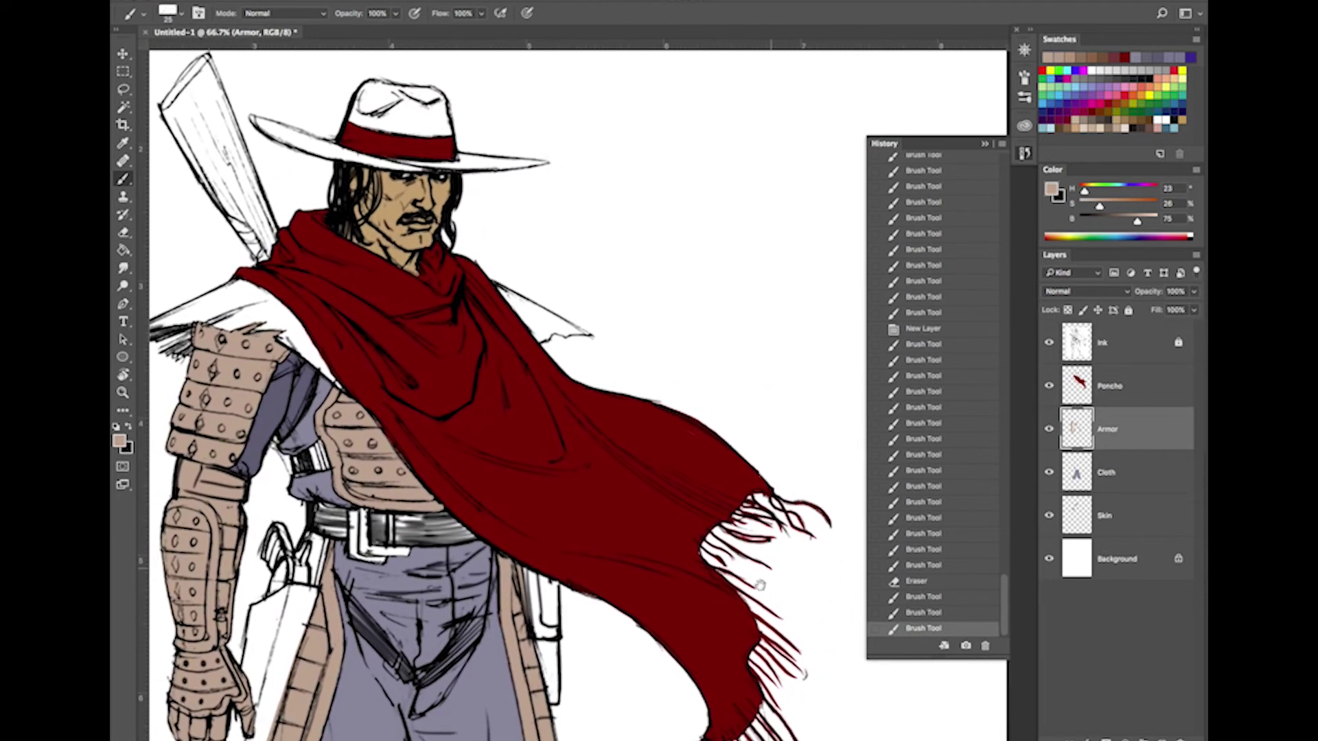
{"action": "scroll", "coordinate": [760, 584], "scroll_direction": "down", "scroll_amount": 10}
{"action": "scroll", "coordinate": [760, 584], "scroll_direction": "left", "scroll_amount": 3}
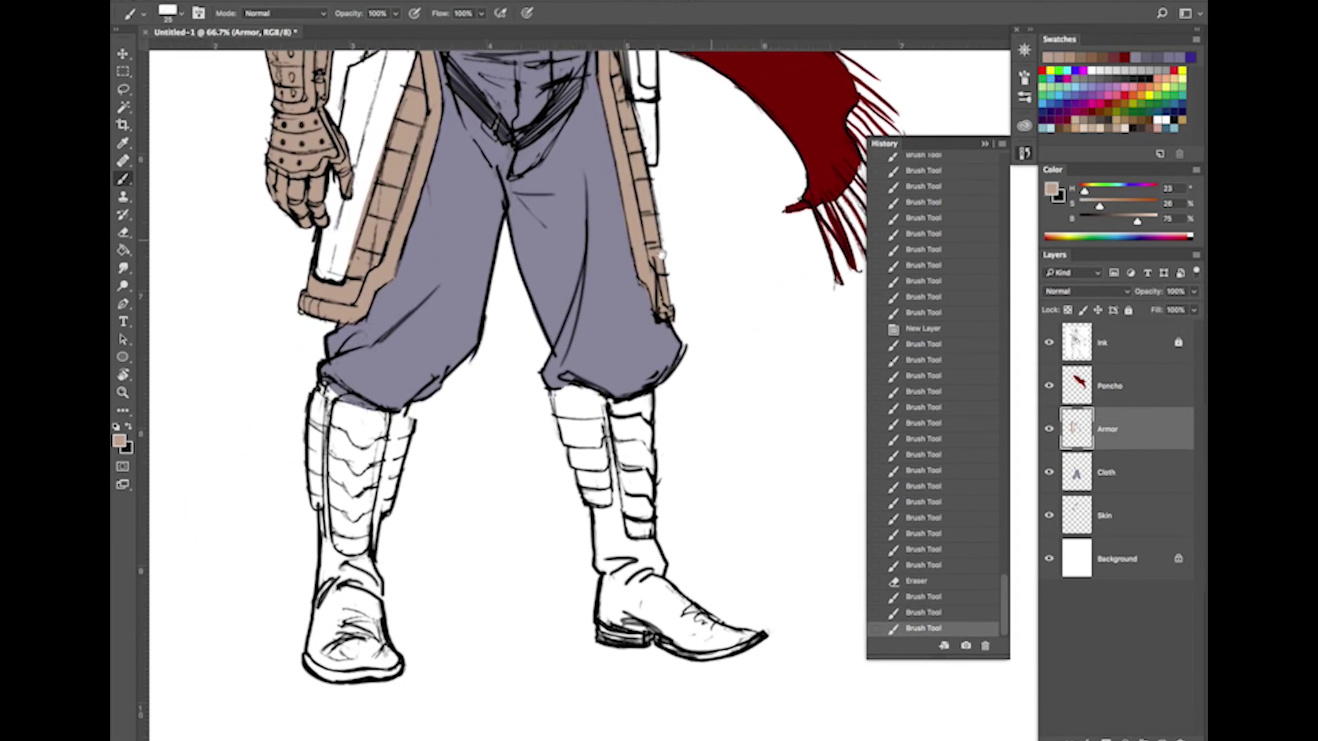
{"action": "mouse_move", "coordinate": [326, 383]}
{"action": "left_mouse_down"}
{"action": "mouse_move", "coordinate": [409, 415]}
{"action": "mouse_move", "coordinate": [407, 431]}
{"action": "mouse_move", "coordinate": [412, 406]}
{"action": "mouse_move", "coordinate": [372, 549]}
{"action": "mouse_move", "coordinate": [358, 473]}
{"action": "mouse_move", "coordinate": [353, 567]}
{"action": "left_mouse_up"}
{"action": "key", "text": "bracketright"}
{"action": "key", "text": "bracketright"}
{"action": "key", "text": "bracketright"}
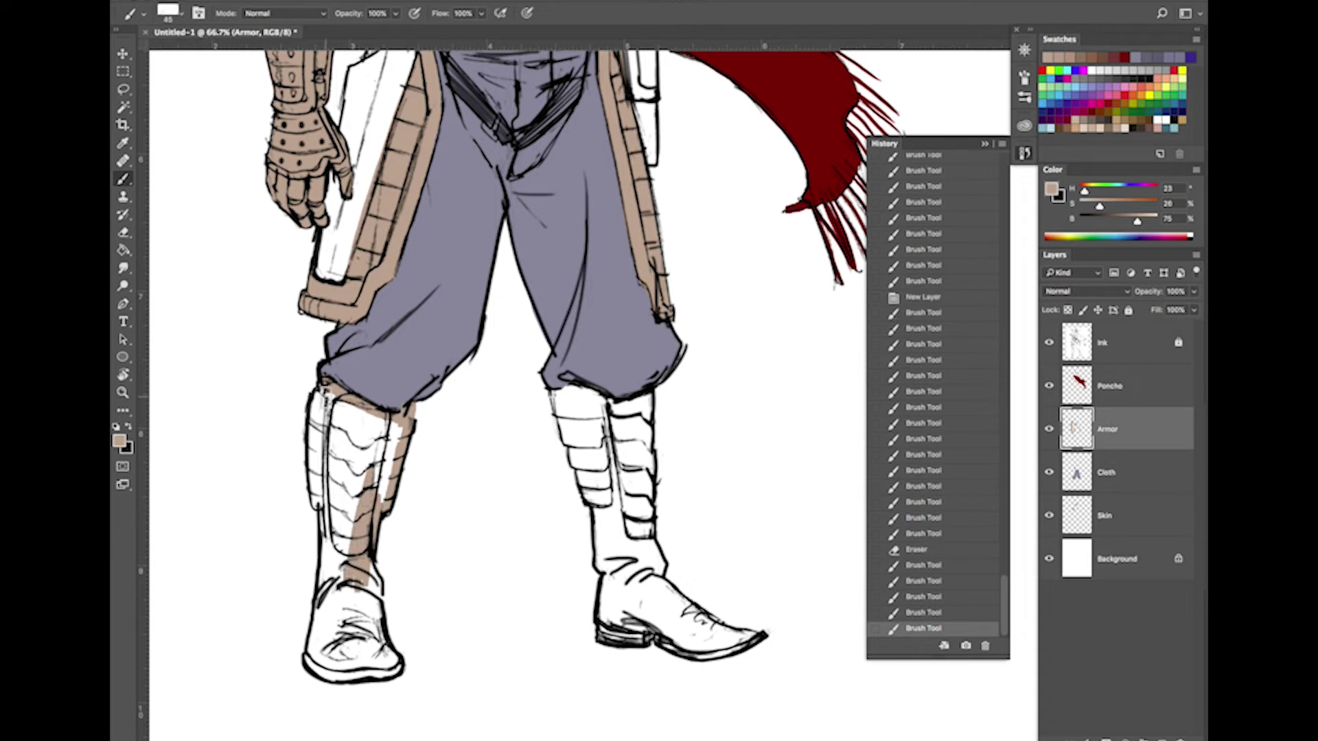
{"action": "mouse_move", "coordinate": [327, 392]}
{"action": "left_mouse_down"}
{"action": "mouse_move", "coordinate": [315, 492]}
{"action": "mouse_move", "coordinate": [329, 589]}
{"action": "mouse_move", "coordinate": [312, 672]}
{"action": "mouse_move", "coordinate": [398, 662]}
{"action": "mouse_move", "coordinate": [370, 583]}
{"action": "mouse_move", "coordinate": [339, 652]}
{"action": "mouse_move", "coordinate": [322, 645]}
{"action": "left_mouse_up"}
{"action": "left_click_drag", "start_coordinate": [353, 604], "coordinate": [371, 651]}
{"action": "left_click_drag", "start_coordinate": [345, 523], "coordinate": [339, 576]}
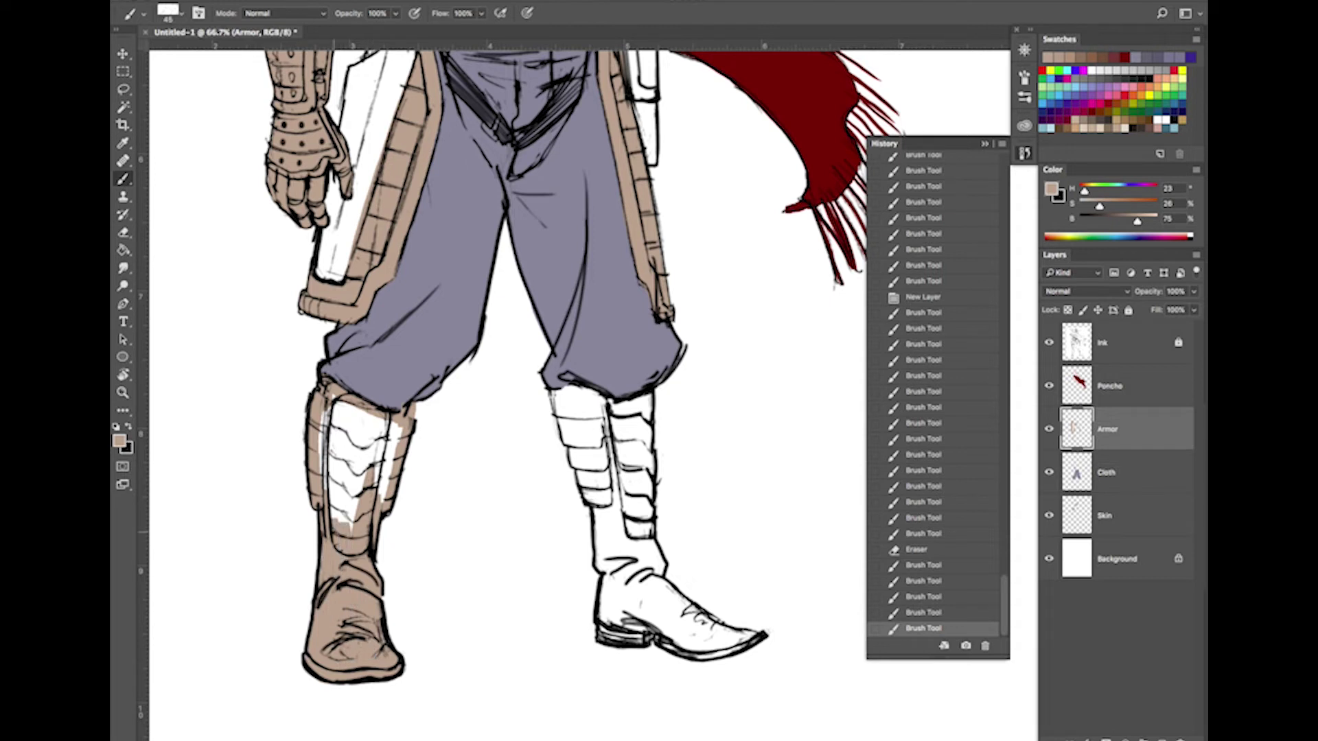
{"action": "mouse_move", "coordinate": [329, 515]}
{"action": "left_mouse_down"}
{"action": "mouse_move", "coordinate": [335, 401]}
{"action": "mouse_move", "coordinate": [391, 433]}
{"action": "mouse_move", "coordinate": [388, 487]}
{"action": "mouse_move", "coordinate": [356, 430]}
{"action": "mouse_move", "coordinate": [376, 466]}
{"action": "left_mouse_up"}
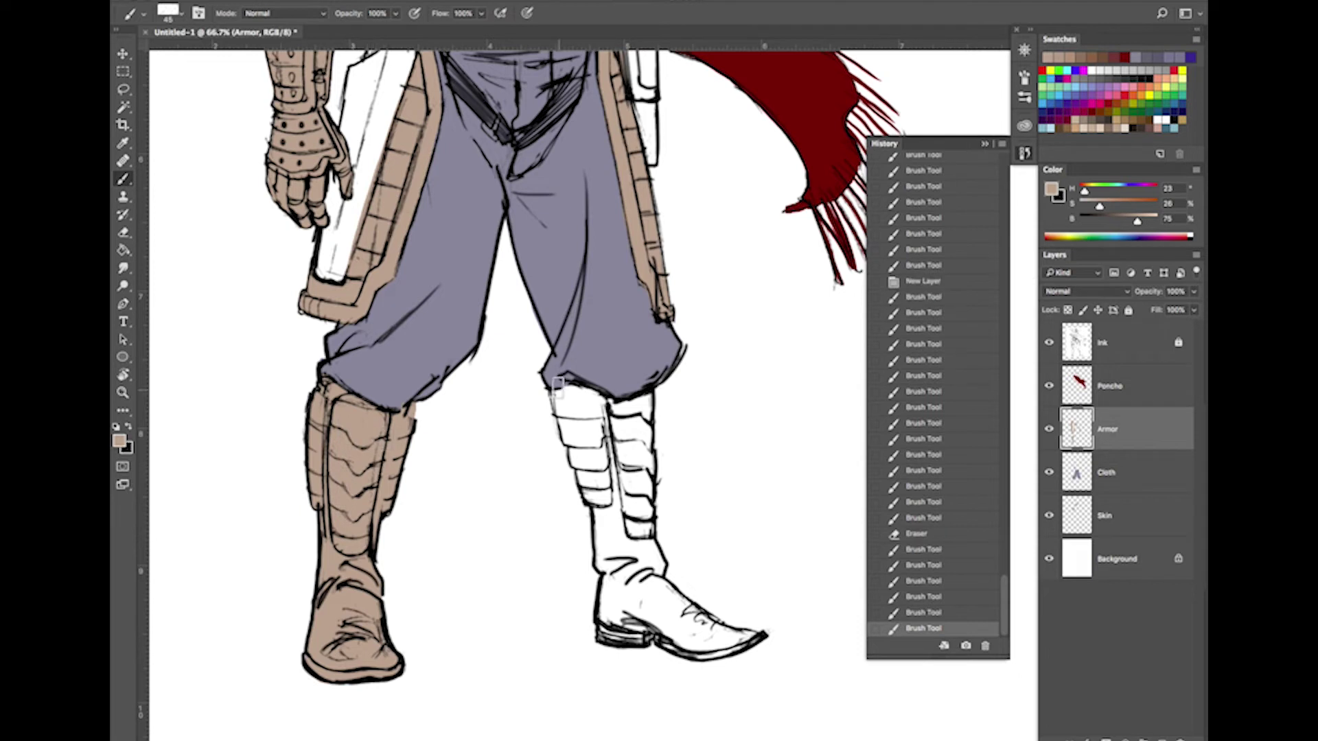
Fill the other leg's shin guard and pointed boot with tan, reducing the brush to 30 px and finally 15 px
{"action": "mouse_move", "coordinate": [560, 397]}
{"action": "left_mouse_down"}
{"action": "mouse_move", "coordinate": [601, 513]}
{"action": "mouse_move", "coordinate": [602, 616]}
{"action": "mouse_move", "coordinate": [615, 628]}
{"action": "mouse_move", "coordinate": [632, 601]}
{"action": "mouse_move", "coordinate": [616, 600]}
{"action": "mouse_move", "coordinate": [615, 512]}
{"action": "mouse_move", "coordinate": [622, 578]}
{"action": "mouse_move", "coordinate": [644, 603]}
{"action": "mouse_move", "coordinate": [658, 568]}
{"action": "mouse_move", "coordinate": [649, 415]}
{"action": "left_mouse_up"}
{"action": "mouse_move", "coordinate": [646, 432]}
{"action": "left_mouse_down"}
{"action": "mouse_move", "coordinate": [647, 402]}
{"action": "mouse_move", "coordinate": [624, 410]}
{"action": "mouse_move", "coordinate": [564, 387]}
{"action": "mouse_move", "coordinate": [591, 481]}
{"action": "mouse_move", "coordinate": [603, 426]}
{"action": "mouse_move", "coordinate": [626, 481]}
{"action": "mouse_move", "coordinate": [642, 469]}
{"action": "left_mouse_up"}
{"action": "key", "text": "bracketleft"}
{"action": "key", "text": "bracketleft"}
{"action": "key", "text": "bracketleft"}
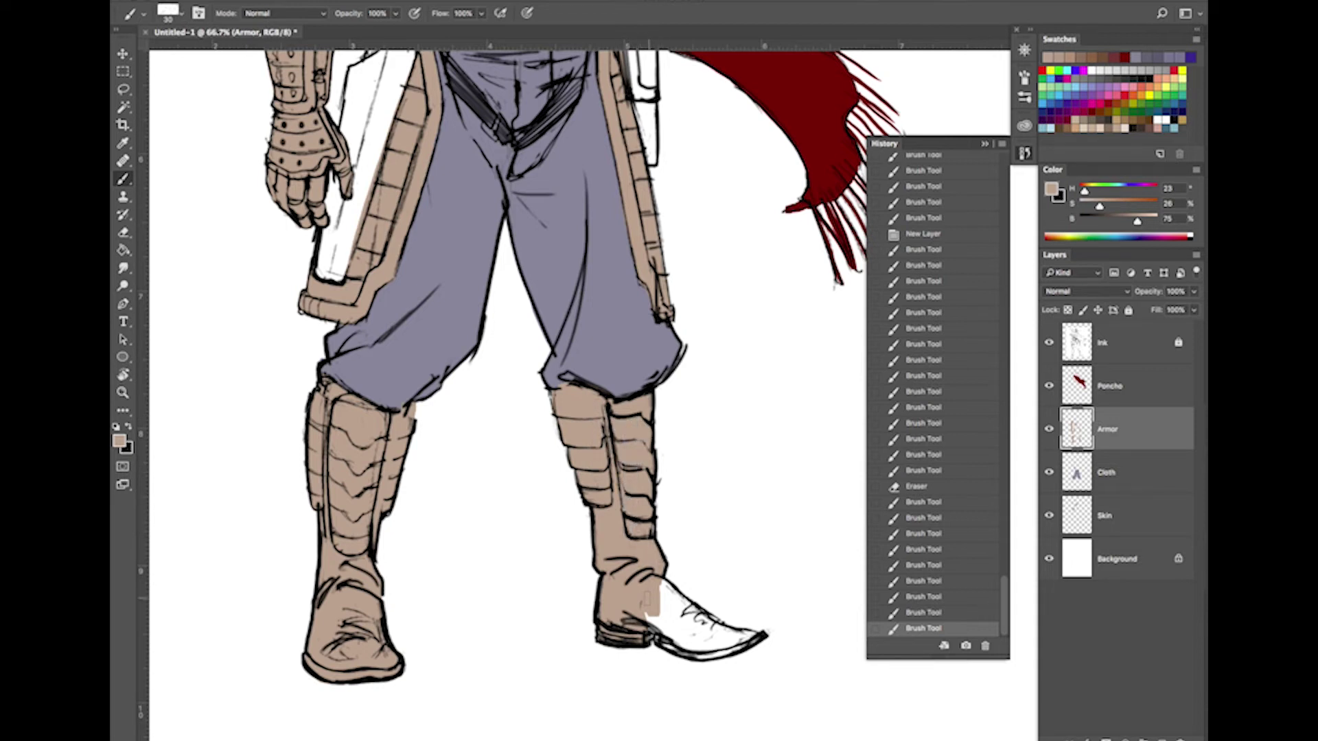
{"action": "mouse_move", "coordinate": [646, 600]}
{"action": "left_mouse_down"}
{"action": "mouse_move", "coordinate": [678, 649]}
{"action": "mouse_move", "coordinate": [750, 638]}
{"action": "mouse_move", "coordinate": [669, 589]}
{"action": "mouse_move", "coordinate": [686, 628]}
{"action": "mouse_move", "coordinate": [657, 635]}
{"action": "mouse_move", "coordinate": [715, 641]}
{"action": "left_mouse_up"}
{"action": "key", "text": "bracketleft"}
{"action": "key", "text": "bracketleft"}
{"action": "key", "text": "bracketleft"}
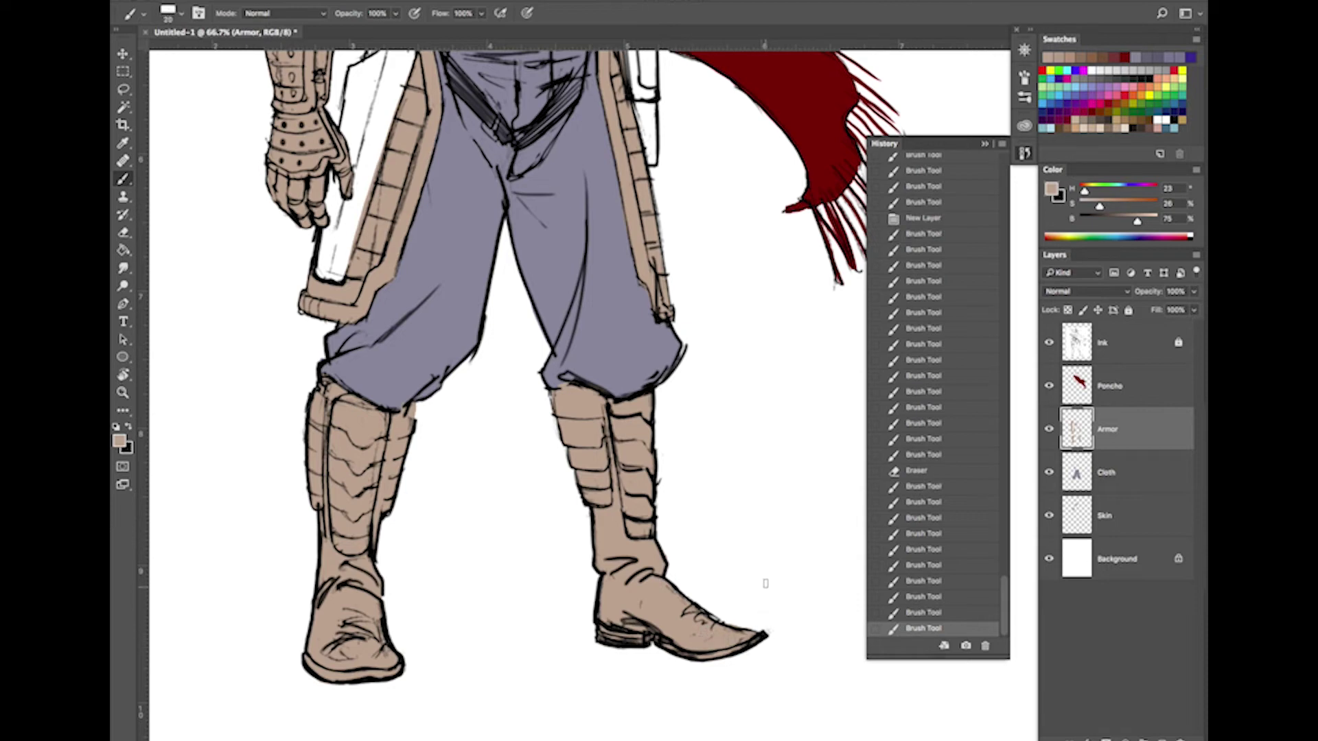
Create a new layer named Leather directly above the Armor layer
{"action": "scroll", "coordinate": [720, 433], "scroll_direction": "up", "scroll_amount": 10}
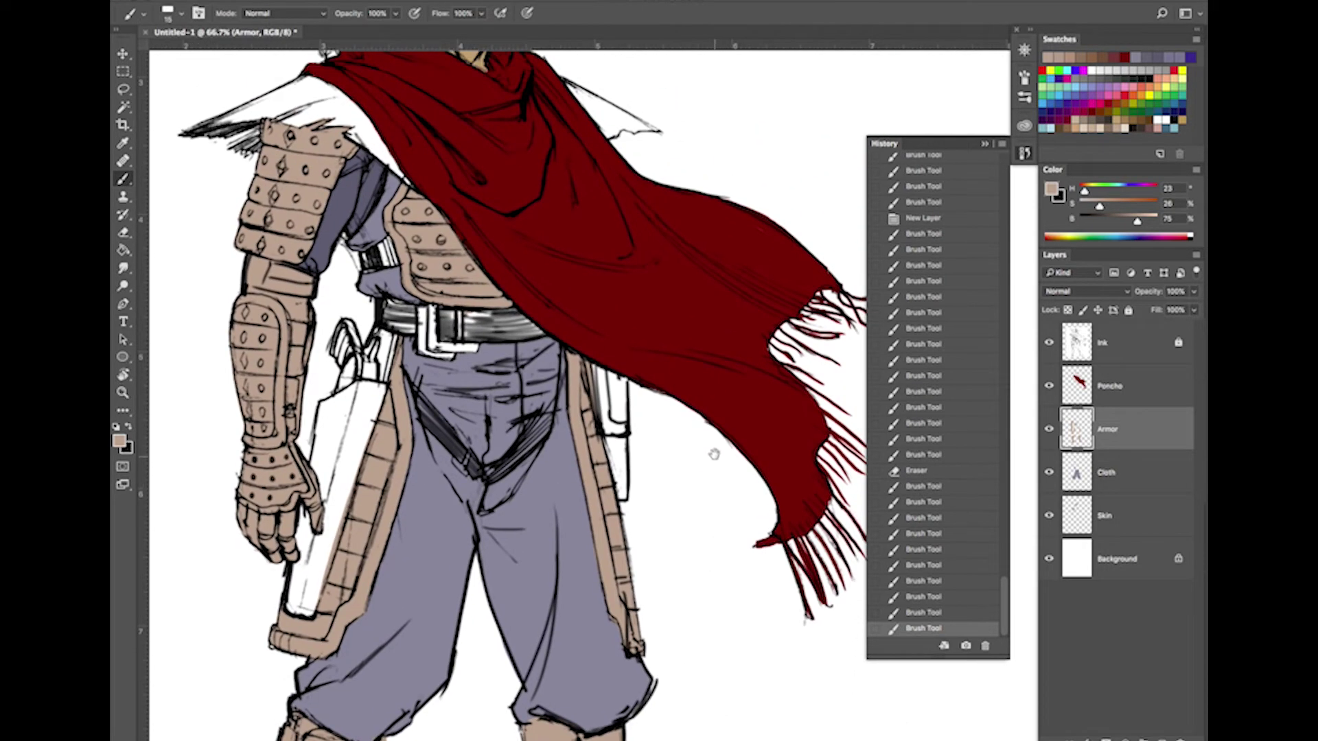
{"action": "scroll", "coordinate": [716, 488], "scroll_direction": "up", "scroll_amount": 2}
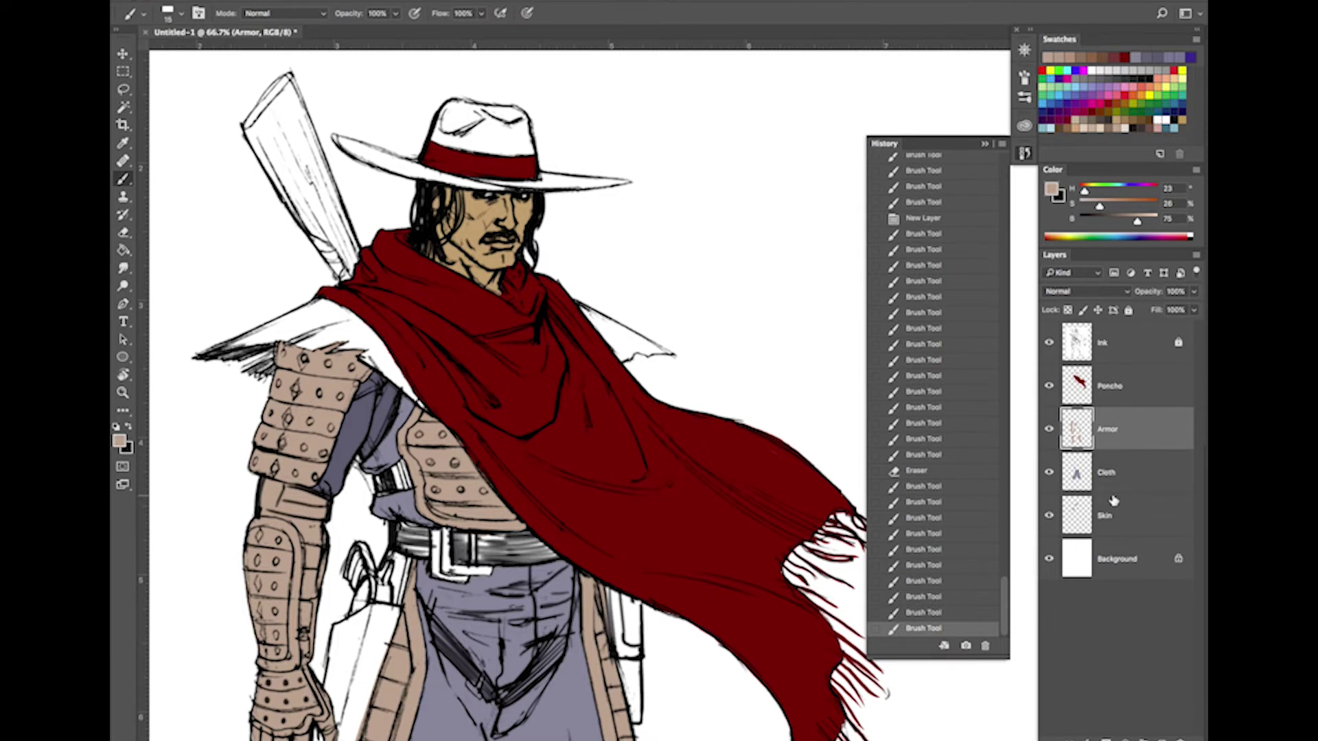
{"action": "left_click", "coordinate": [1196, 254]}
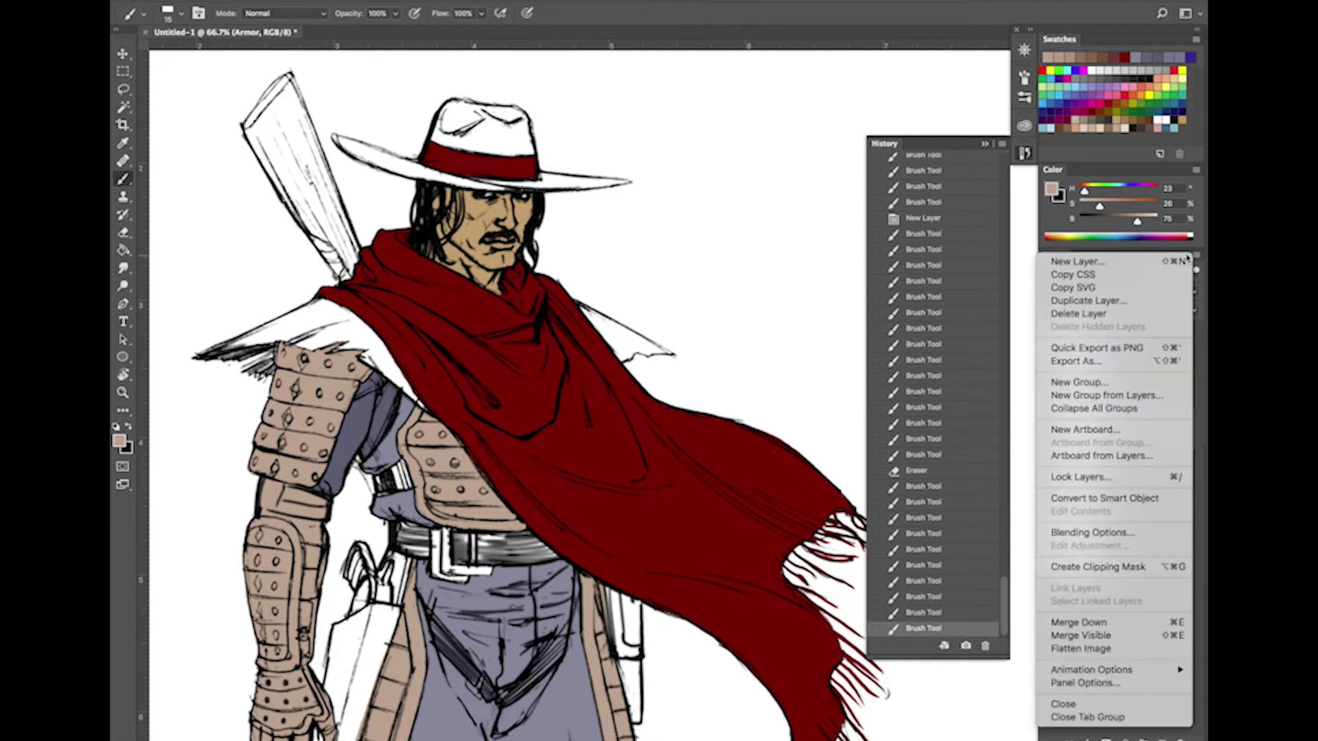
{"action": "left_click", "coordinate": [1118, 265]}
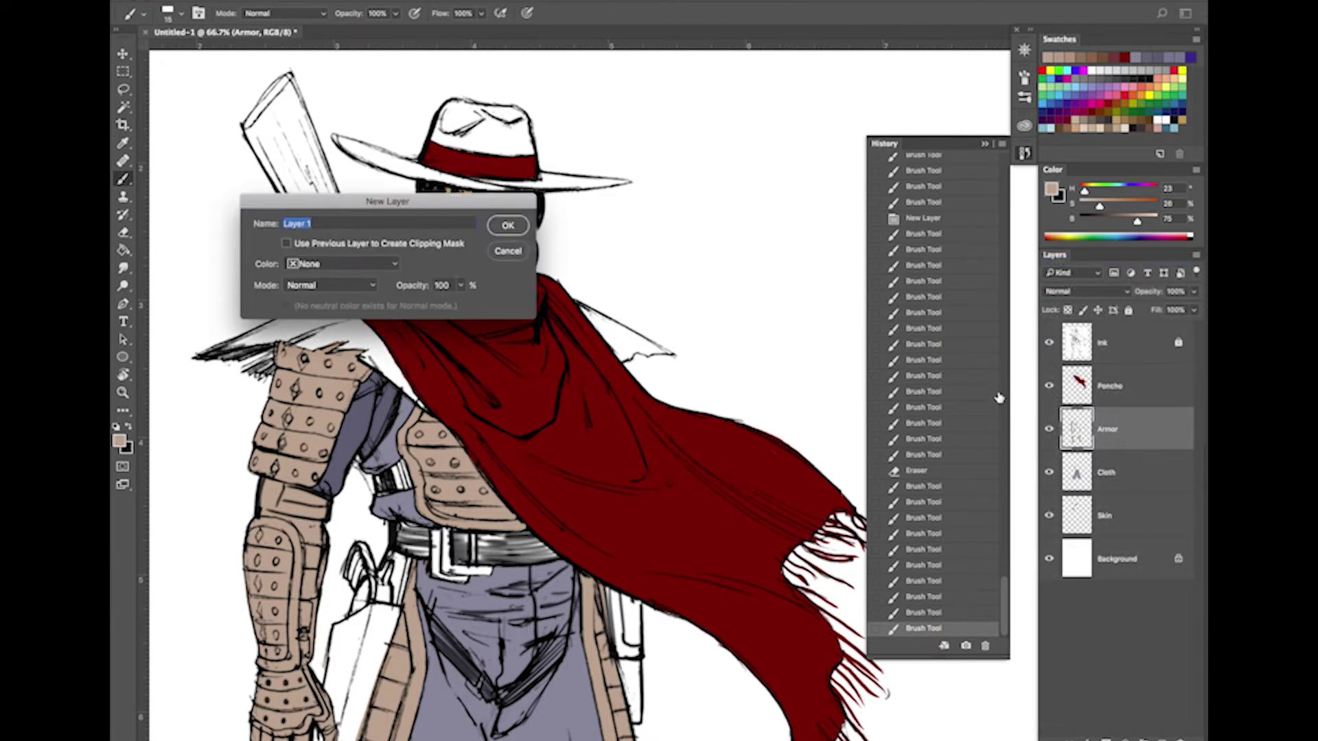
{"action": "type", "text": "Leather"}
{"action": "left_click", "coordinate": [508, 227]}
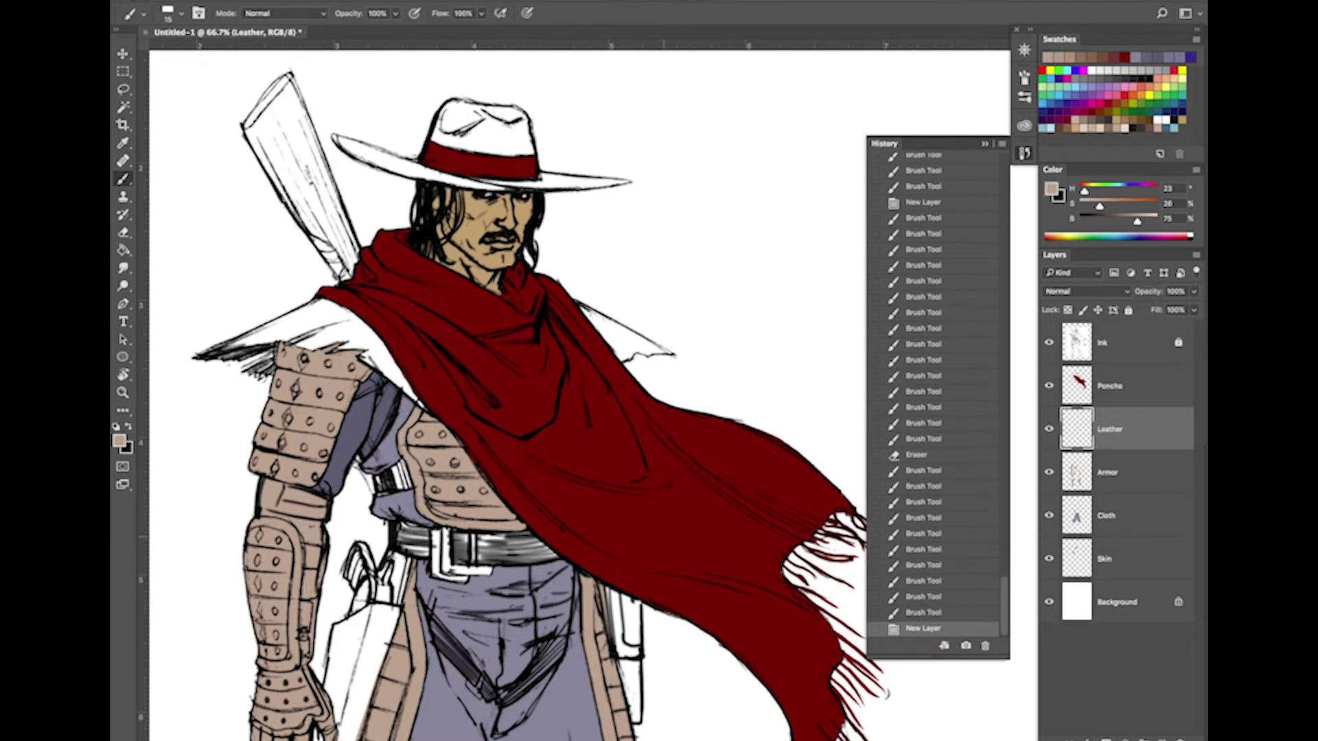
Change the foreground colour to a dark brown with hue 23, saturation 64% and brightness 41%
{"action": "left_click_drag", "start_coordinate": [1138, 222], "coordinate": [1117, 209]}
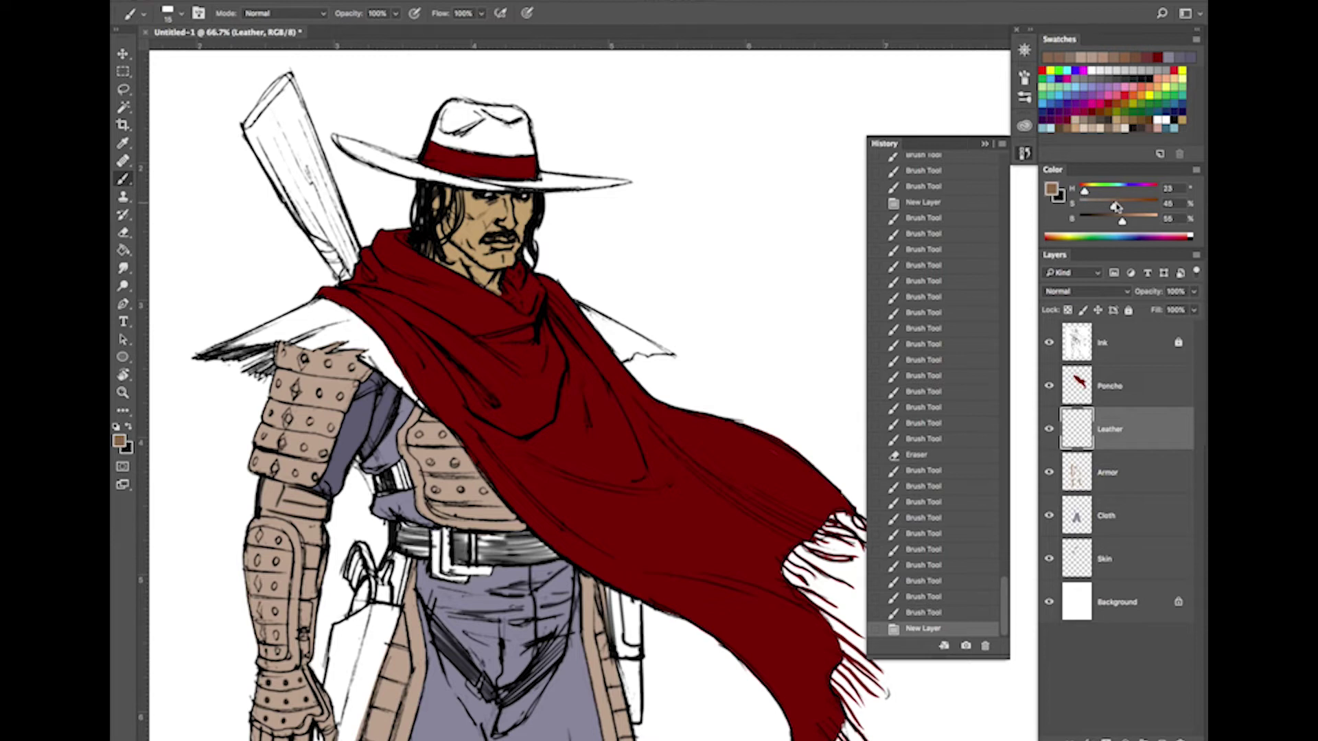
{"action": "left_click_drag", "start_coordinate": [1115, 206], "coordinate": [1124, 208]}
{"action": "left_click_drag", "start_coordinate": [1122, 224], "coordinate": [1114, 222]}
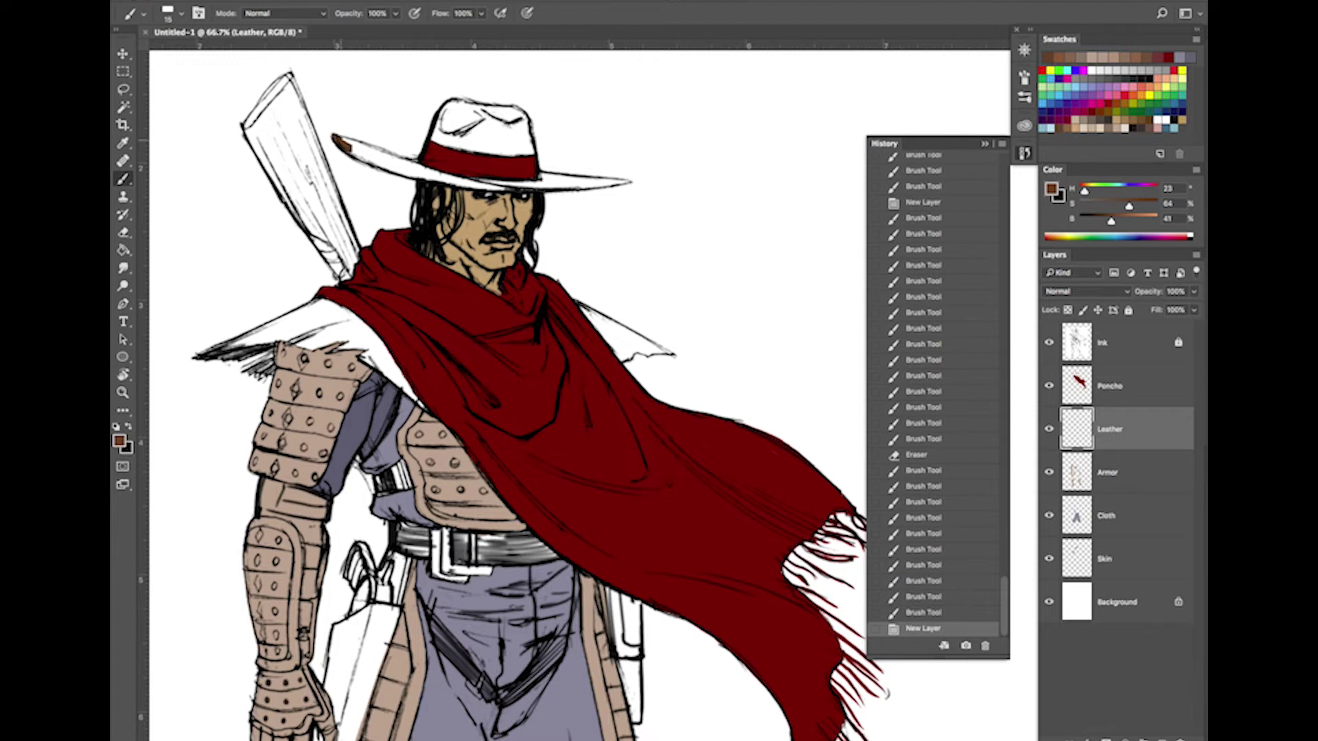
Paint the hat's brim dark brown from one tip to the other
{"action": "left_click_drag", "start_coordinate": [346, 145], "coordinate": [412, 168]}
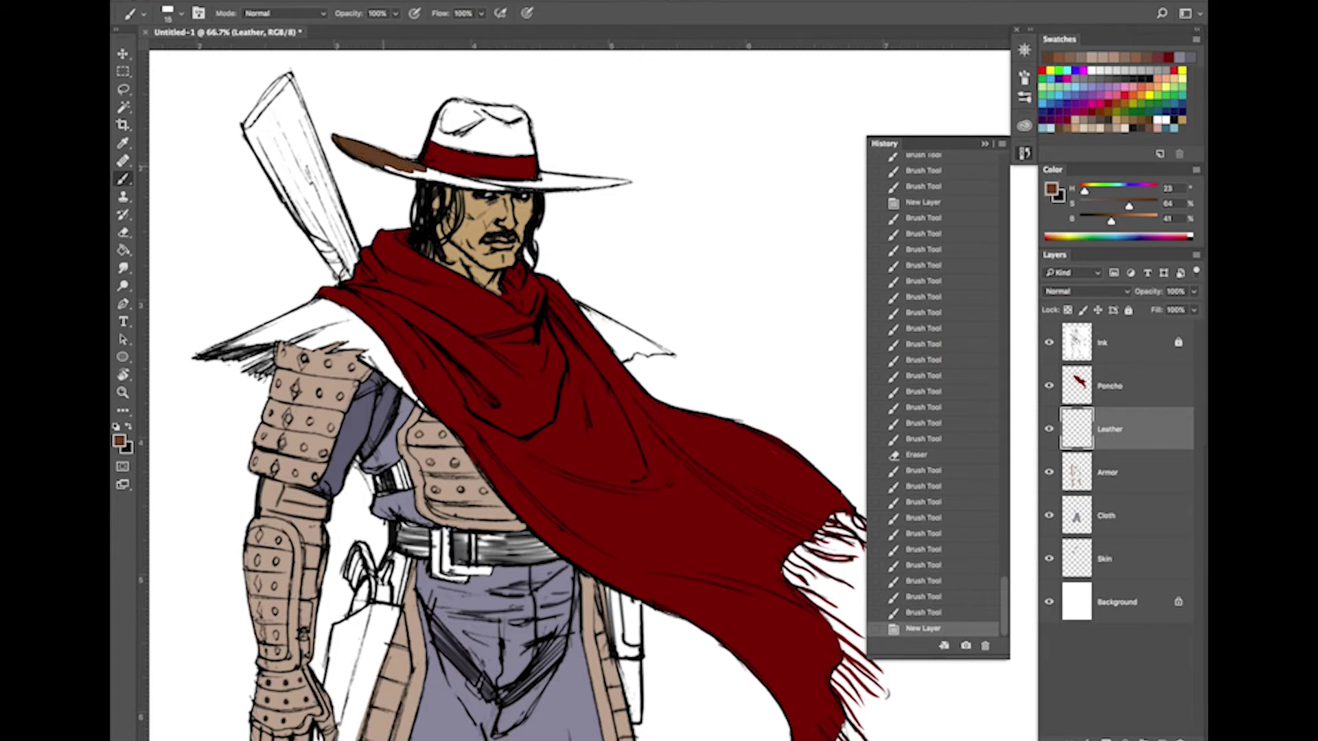
{"action": "left_click_drag", "start_coordinate": [426, 172], "coordinate": [468, 184]}
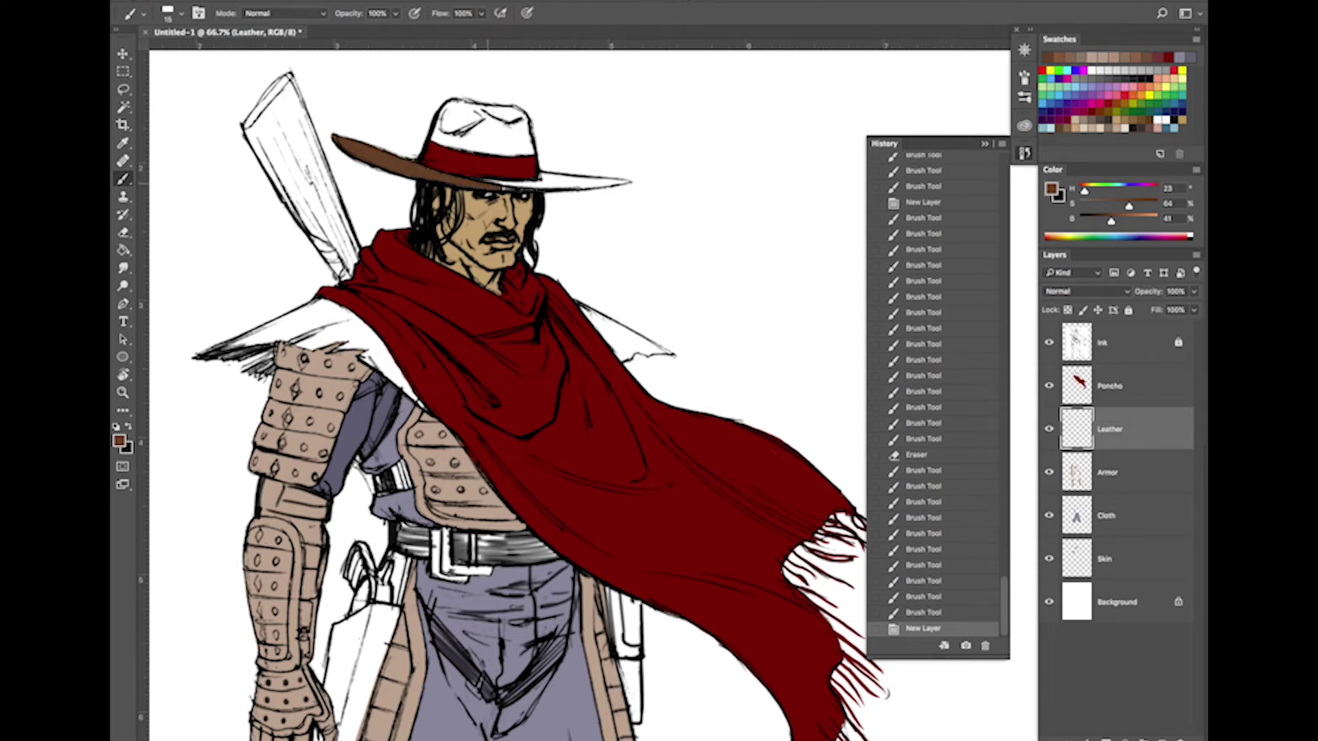
{"action": "mouse_move", "coordinate": [487, 182]}
{"action": "left_mouse_down"}
{"action": "mouse_move", "coordinate": [594, 184]}
{"action": "mouse_move", "coordinate": [433, 398]}
{"action": "mouse_move", "coordinate": [494, 449]}
{"action": "mouse_move", "coordinate": [483, 409]}
{"action": "mouse_move", "coordinate": [494, 405]}
{"action": "left_mouse_up"}
{"action": "mouse_move", "coordinate": [499, 406]}
{"action": "left_mouse_down"}
{"action": "mouse_move", "coordinate": [512, 405]}
{"action": "mouse_move", "coordinate": [446, 400]}
{"action": "left_mouse_up"}
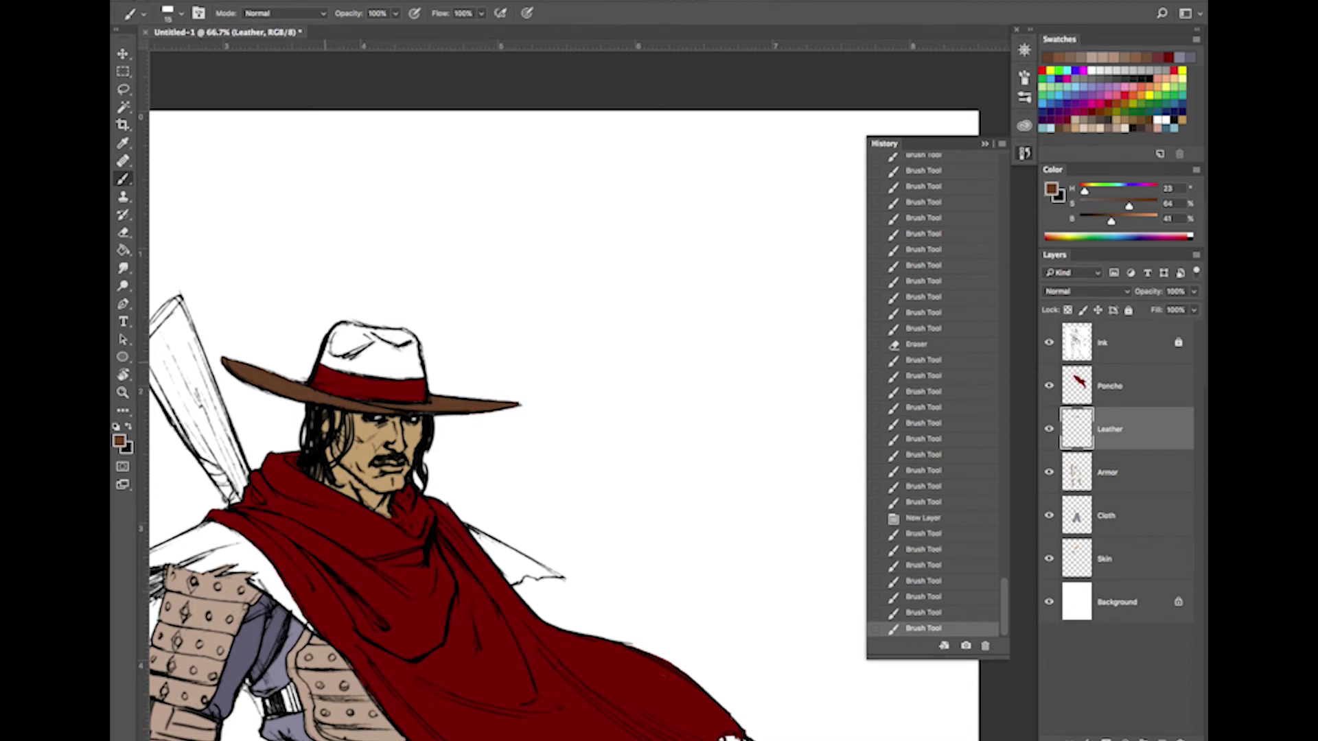
Fill the hat's crown above the red band with dark brown, using a brush of about 25 px
{"action": "key", "text": "bracketright"}
{"action": "key", "text": "bracketright"}
{"action": "mouse_move", "coordinate": [406, 373]}
{"action": "left_mouse_down"}
{"action": "mouse_move", "coordinate": [370, 330]}
{"action": "mouse_move", "coordinate": [346, 329]}
{"action": "mouse_move", "coordinate": [327, 355]}
{"action": "mouse_move", "coordinate": [346, 385]}
{"action": "mouse_move", "coordinate": [356, 348]}
{"action": "mouse_move", "coordinate": [404, 376]}
{"action": "mouse_move", "coordinate": [386, 355]}
{"action": "left_mouse_up"}
{"action": "key", "text": "bracketleft"}
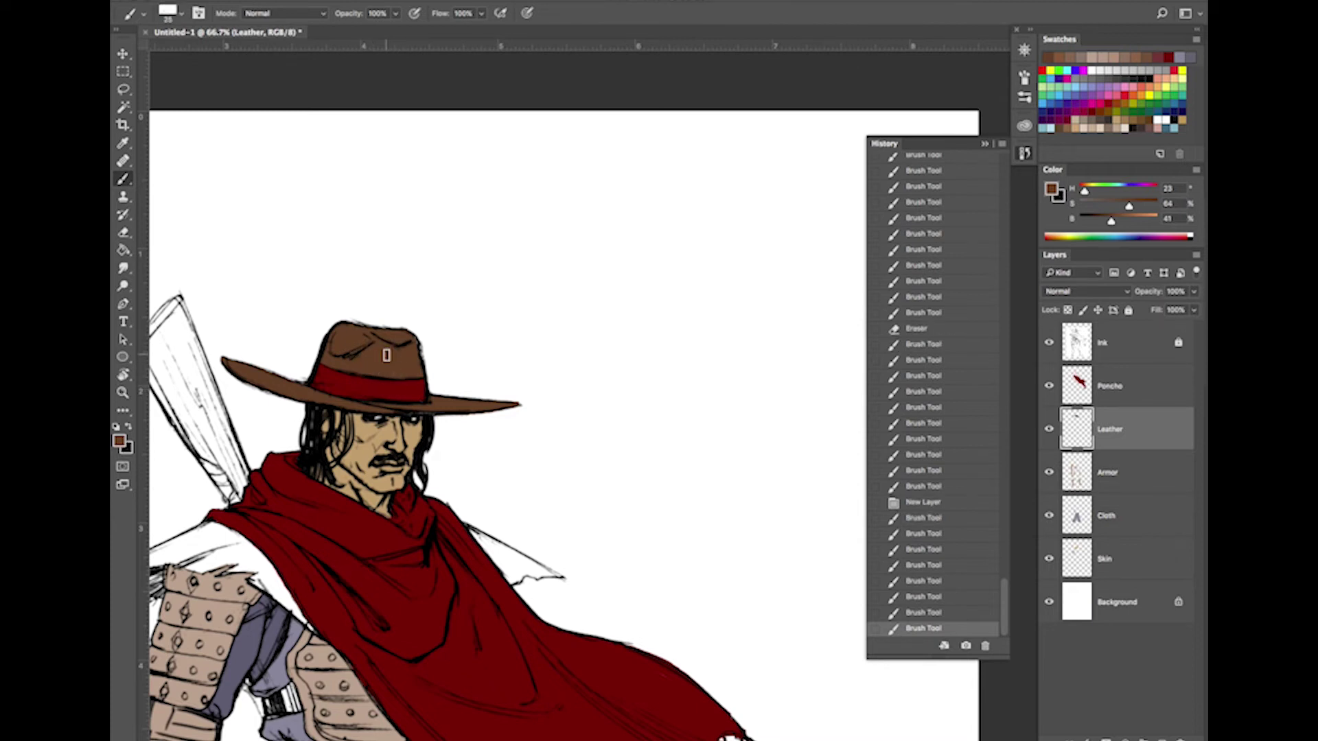
Paint the holster beside the gloved hand and the strap above it dark brown, down to the holster's tip
{"action": "left_click_drag", "start_coordinate": [509, 626], "coordinate": [617, 445]}
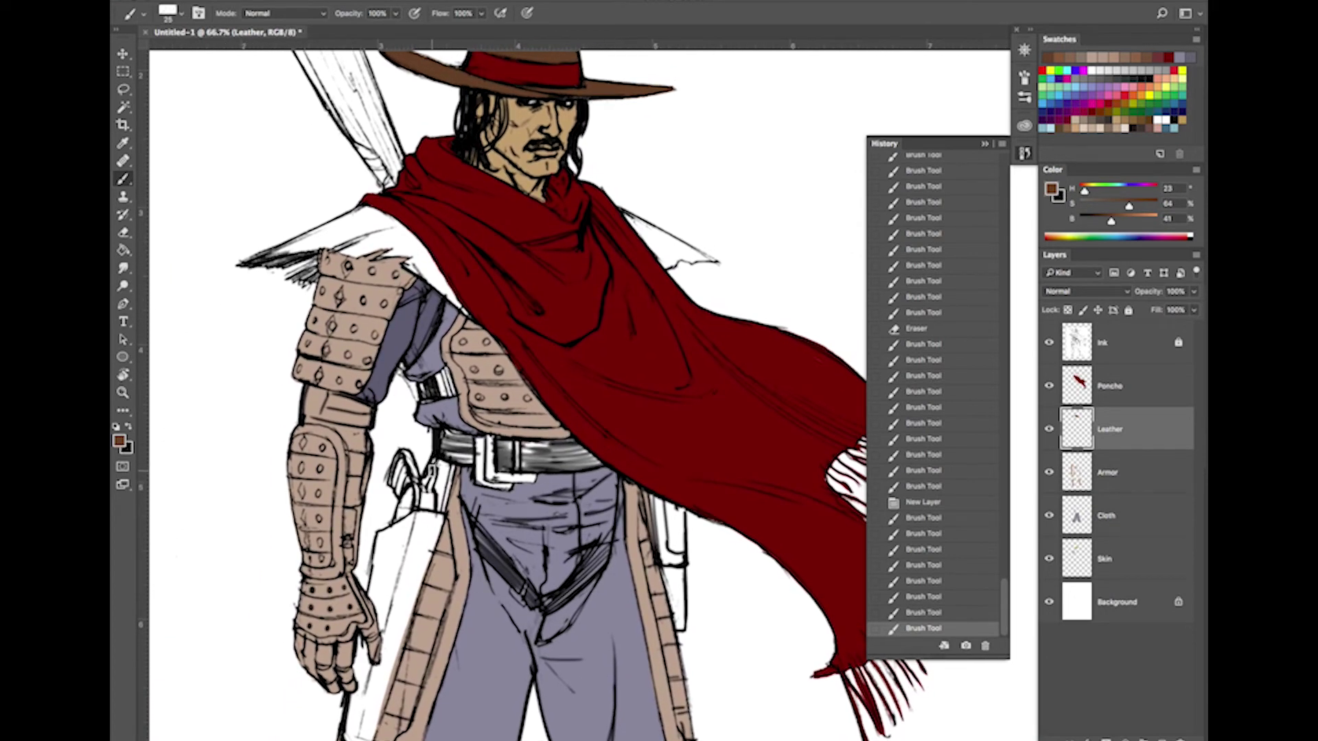
{"action": "key", "text": "bracketleft"}
{"action": "mouse_move", "coordinate": [423, 484]}
{"action": "left_mouse_down"}
{"action": "mouse_move", "coordinate": [440, 474]}
{"action": "mouse_move", "coordinate": [450, 515]}
{"action": "mouse_move", "coordinate": [411, 542]}
{"action": "mouse_move", "coordinate": [393, 535]}
{"action": "mouse_move", "coordinate": [406, 523]}
{"action": "mouse_move", "coordinate": [383, 537]}
{"action": "mouse_move", "coordinate": [375, 591]}
{"action": "left_mouse_up"}
{"action": "key", "text": "bracketright"}
{"action": "key", "text": "bracketright"}
{"action": "key", "text": "super+z"}
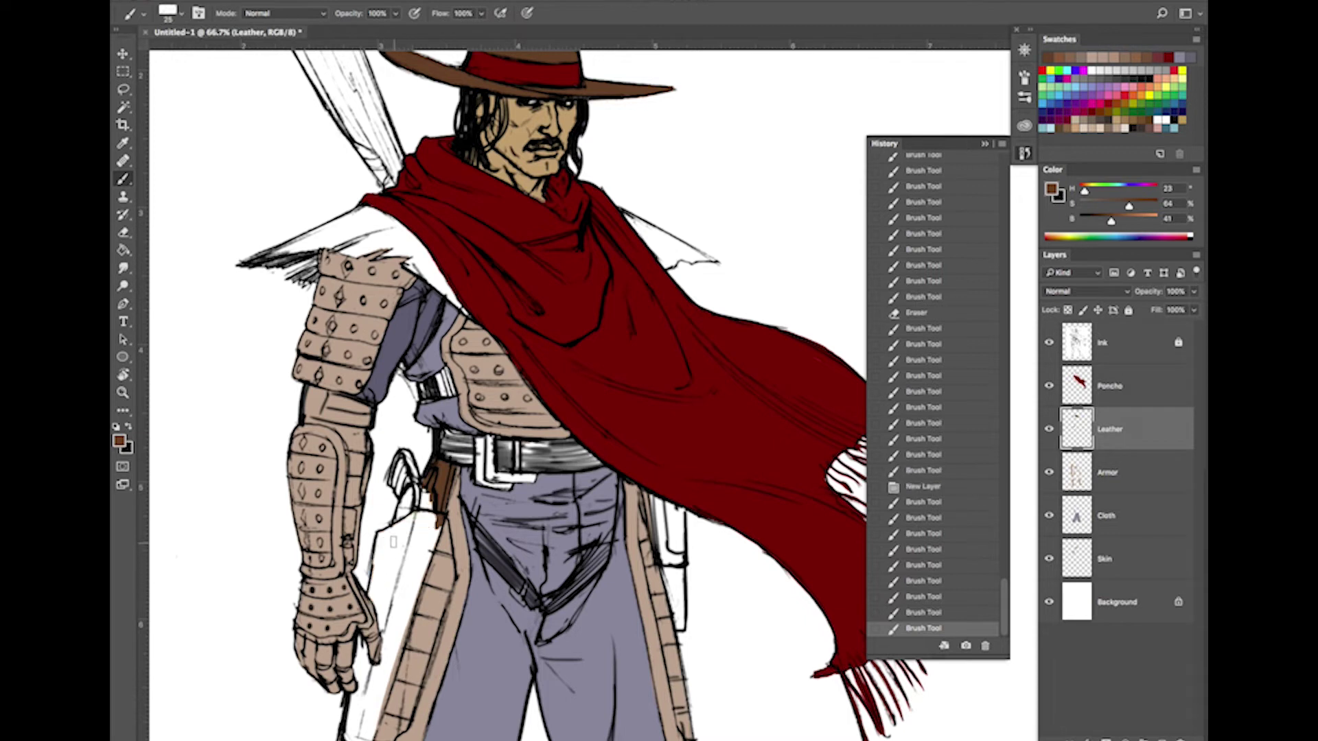
{"action": "mouse_move", "coordinate": [386, 540]}
{"action": "left_mouse_down"}
{"action": "mouse_move", "coordinate": [370, 597]}
{"action": "mouse_move", "coordinate": [384, 655]}
{"action": "mouse_move", "coordinate": [392, 627]}
{"action": "mouse_move", "coordinate": [389, 666]}
{"action": "mouse_move", "coordinate": [439, 532]}
{"action": "mouse_move", "coordinate": [416, 511]}
{"action": "mouse_move", "coordinate": [384, 537]}
{"action": "mouse_move", "coordinate": [382, 580]}
{"action": "mouse_move", "coordinate": [395, 590]}
{"action": "mouse_move", "coordinate": [428, 532]}
{"action": "mouse_move", "coordinate": [382, 624]}
{"action": "mouse_move", "coordinate": [413, 578]}
{"action": "left_mouse_up"}
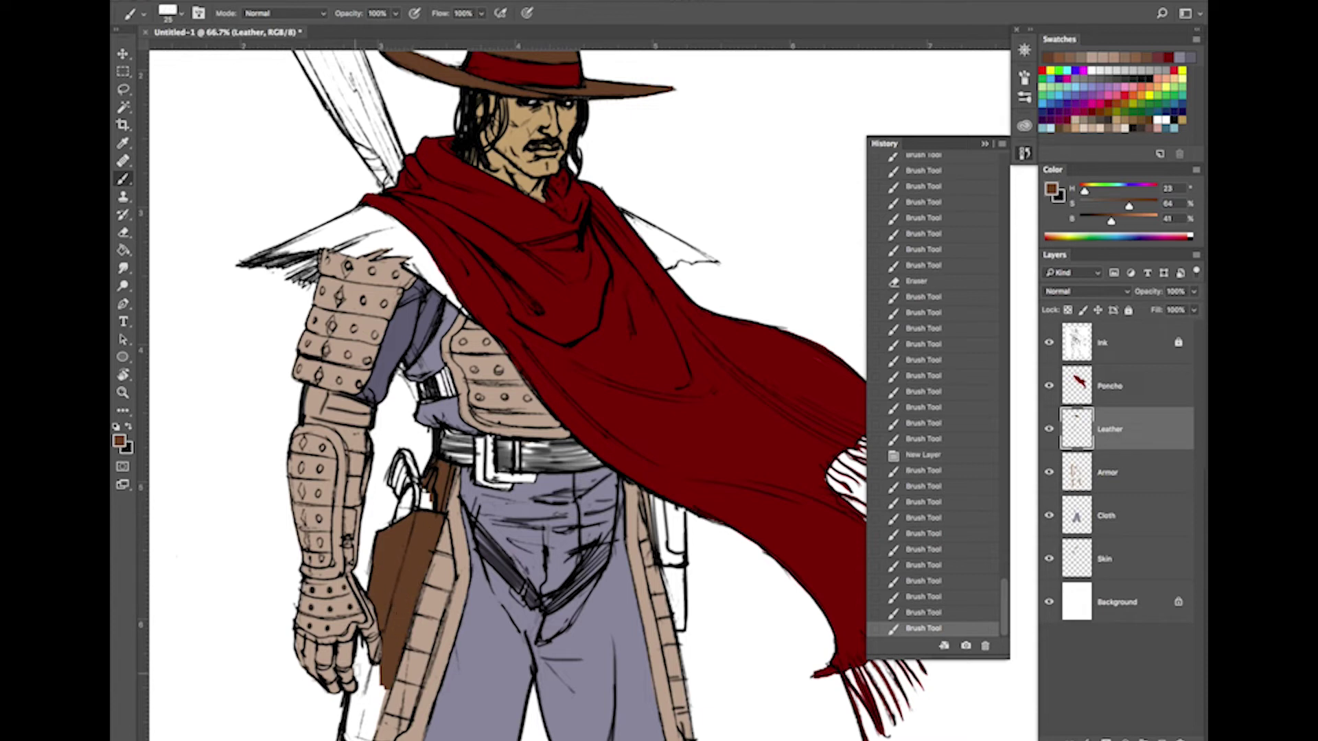
{"action": "mouse_move", "coordinate": [356, 675]}
{"action": "left_mouse_down"}
{"action": "mouse_move", "coordinate": [360, 641]}
{"action": "mouse_move", "coordinate": [368, 679]}
{"action": "mouse_move", "coordinate": [381, 669]}
{"action": "mouse_move", "coordinate": [354, 673]}
{"action": "mouse_move", "coordinate": [347, 740]}
{"action": "mouse_move", "coordinate": [383, 686]}
{"action": "mouse_move", "coordinate": [374, 727]}
{"action": "mouse_move", "coordinate": [364, 683]}
{"action": "mouse_move", "coordinate": [365, 717]}
{"action": "mouse_move", "coordinate": [382, 677]}
{"action": "left_mouse_up"}
{"action": "mouse_move", "coordinate": [357, 722]}
{"action": "left_mouse_down"}
{"action": "mouse_move", "coordinate": [367, 734]}
{"action": "mouse_move", "coordinate": [374, 701]}
{"action": "left_mouse_up"}
Paint the holster on the opposite hip and the belt on both sides of the buckle dark brown
{"action": "scroll", "coordinate": [559, 618], "scroll_direction": "right", "scroll_amount": 5}
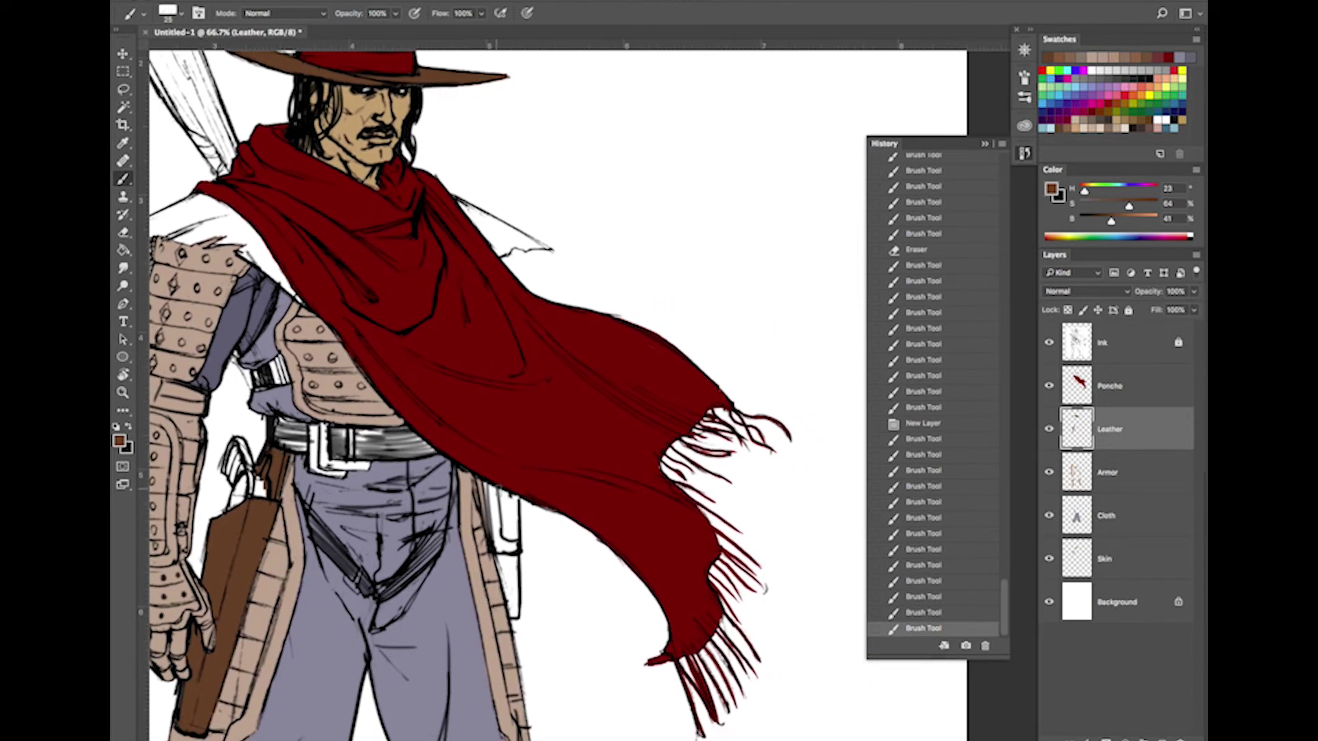
{"action": "mouse_move", "coordinate": [494, 493]}
{"action": "left_mouse_down"}
{"action": "mouse_move", "coordinate": [488, 484]}
{"action": "mouse_move", "coordinate": [513, 618]}
{"action": "mouse_move", "coordinate": [515, 507]}
{"action": "mouse_move", "coordinate": [489, 483]}
{"action": "mouse_move", "coordinate": [516, 528]}
{"action": "mouse_move", "coordinate": [511, 566]}
{"action": "mouse_move", "coordinate": [501, 494]}
{"action": "mouse_move", "coordinate": [511, 573]}
{"action": "mouse_move", "coordinate": [608, 491]}
{"action": "left_mouse_up"}
{"action": "scroll", "coordinate": [609, 492], "scroll_direction": "down", "scroll_amount": 5}
{"action": "scroll", "coordinate": [570, 625], "scroll_direction": "up", "scroll_amount": 6}
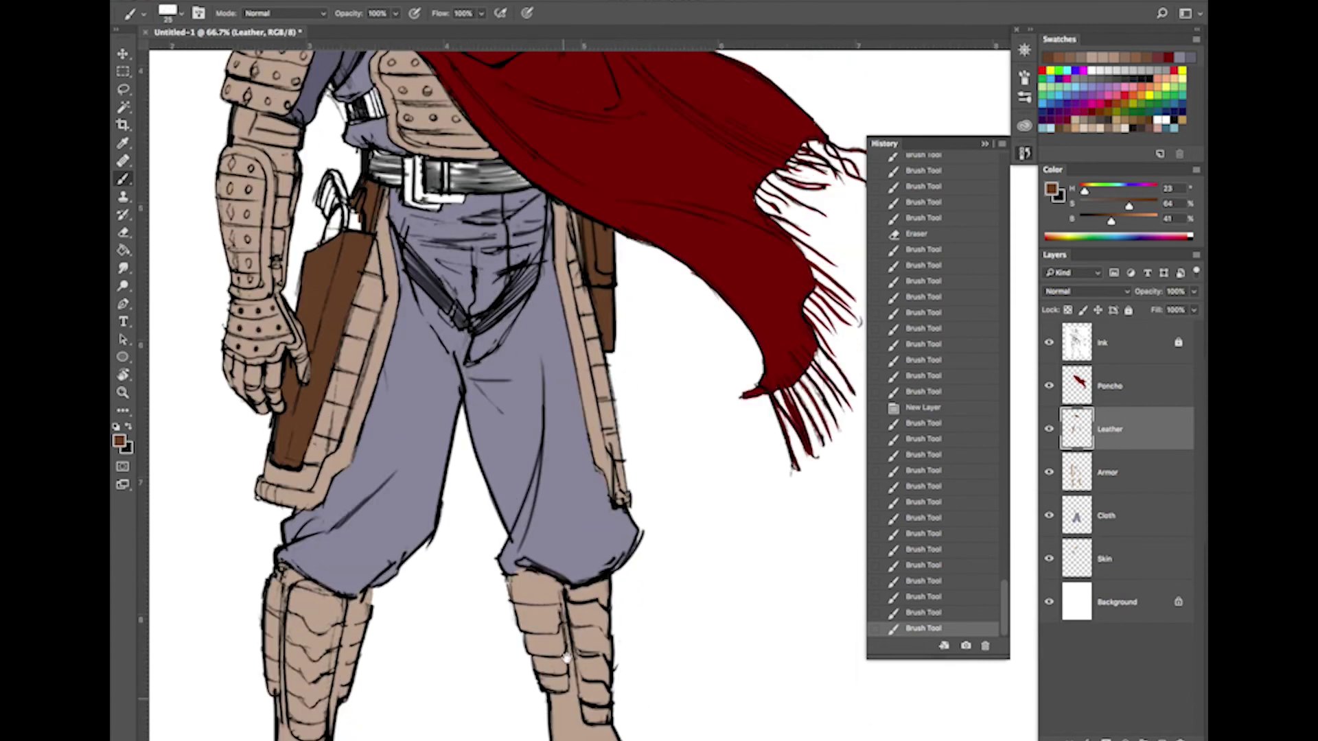
{"action": "scroll", "coordinate": [570, 626], "scroll_direction": "up", "scroll_amount": 3}
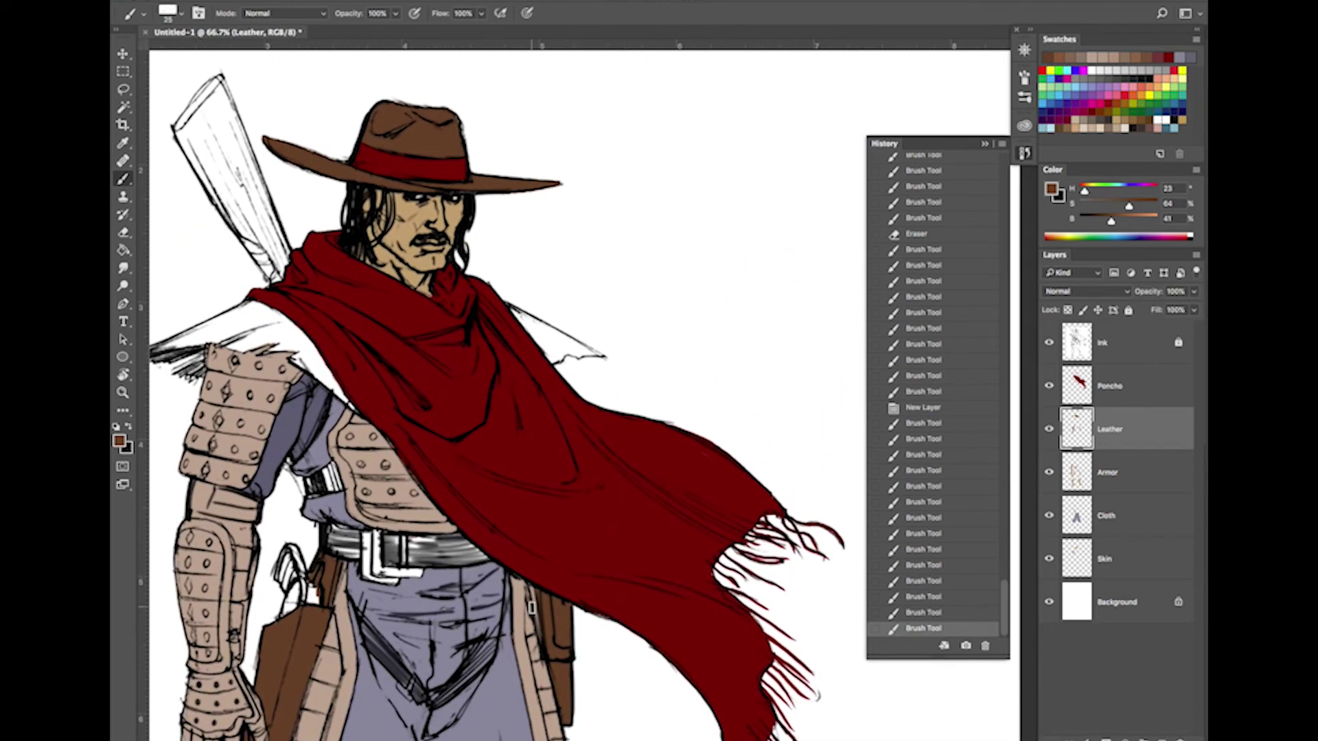
{"action": "mouse_move", "coordinate": [328, 546]}
{"action": "left_mouse_down"}
{"action": "mouse_move", "coordinate": [360, 552]}
{"action": "mouse_move", "coordinate": [331, 530]}
{"action": "mouse_move", "coordinate": [344, 540]}
{"action": "left_mouse_up"}
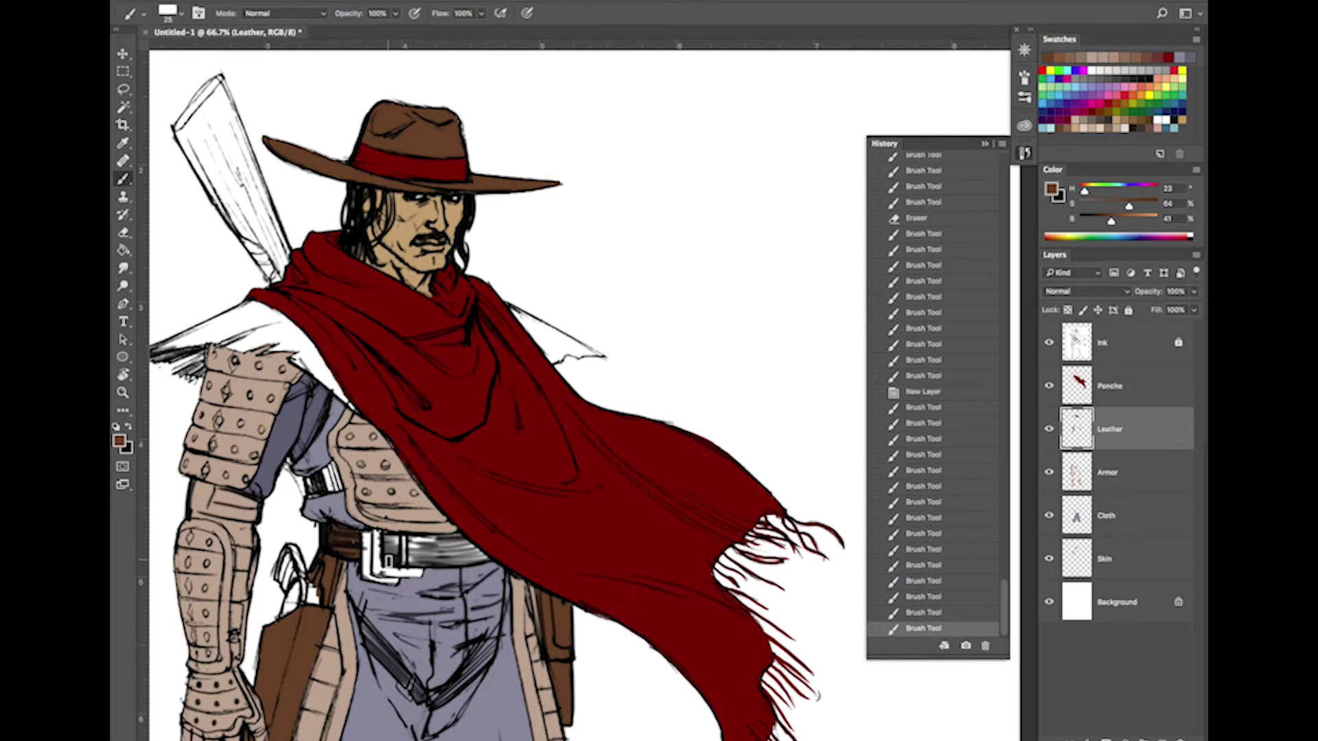
{"action": "mouse_move", "coordinate": [394, 548]}
{"action": "left_mouse_down"}
{"action": "mouse_move", "coordinate": [411, 564]}
{"action": "mouse_move", "coordinate": [405, 542]}
{"action": "mouse_move", "coordinate": [486, 555]}
{"action": "mouse_move", "coordinate": [402, 561]}
{"action": "mouse_move", "coordinate": [332, 538]}
{"action": "left_mouse_up"}
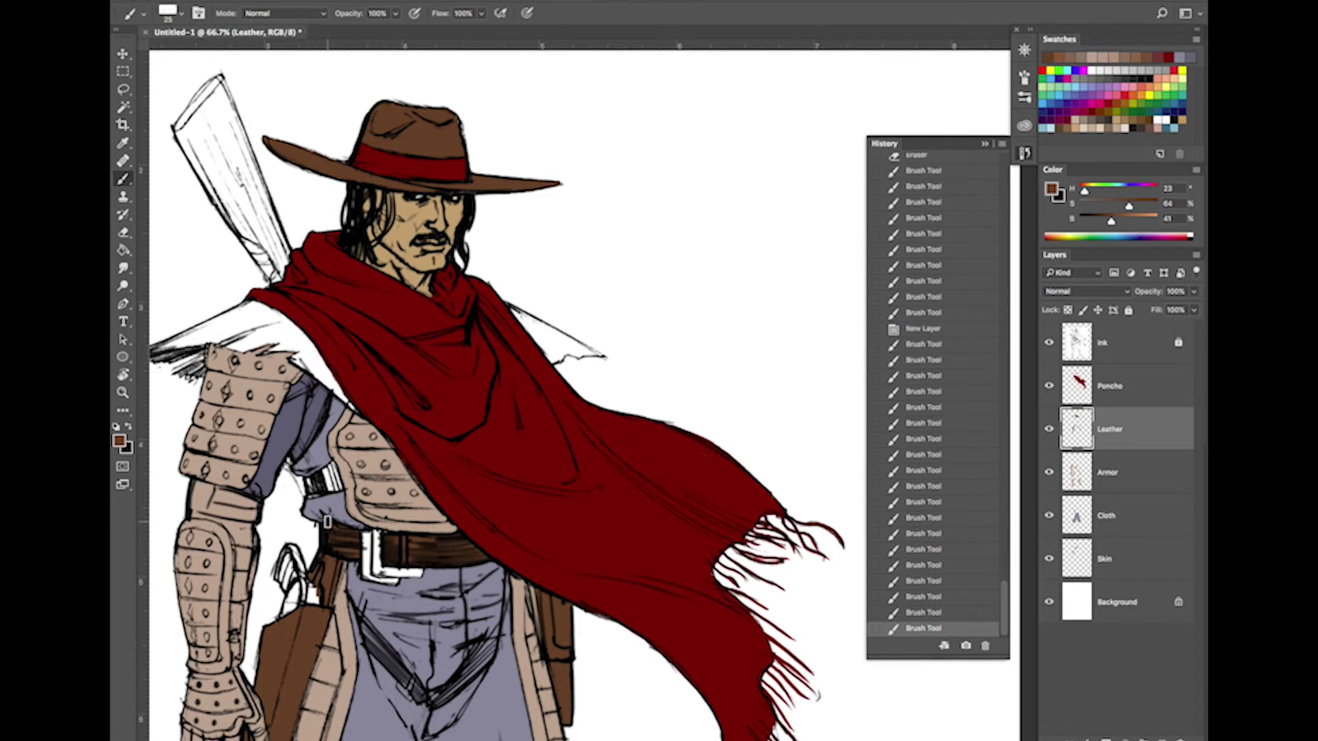
Fill the leather strap between the sleeve and the chest armour with dark brown, using a 20 px brush
{"action": "key", "text": "bracketleft"}
{"action": "left_click", "coordinate": [312, 487]}
{"action": "key", "text": "bracketright"}
{"action": "key", "text": "bracketright"}
{"action": "key", "text": "bracketright"}
{"action": "key", "text": "bracketright"}
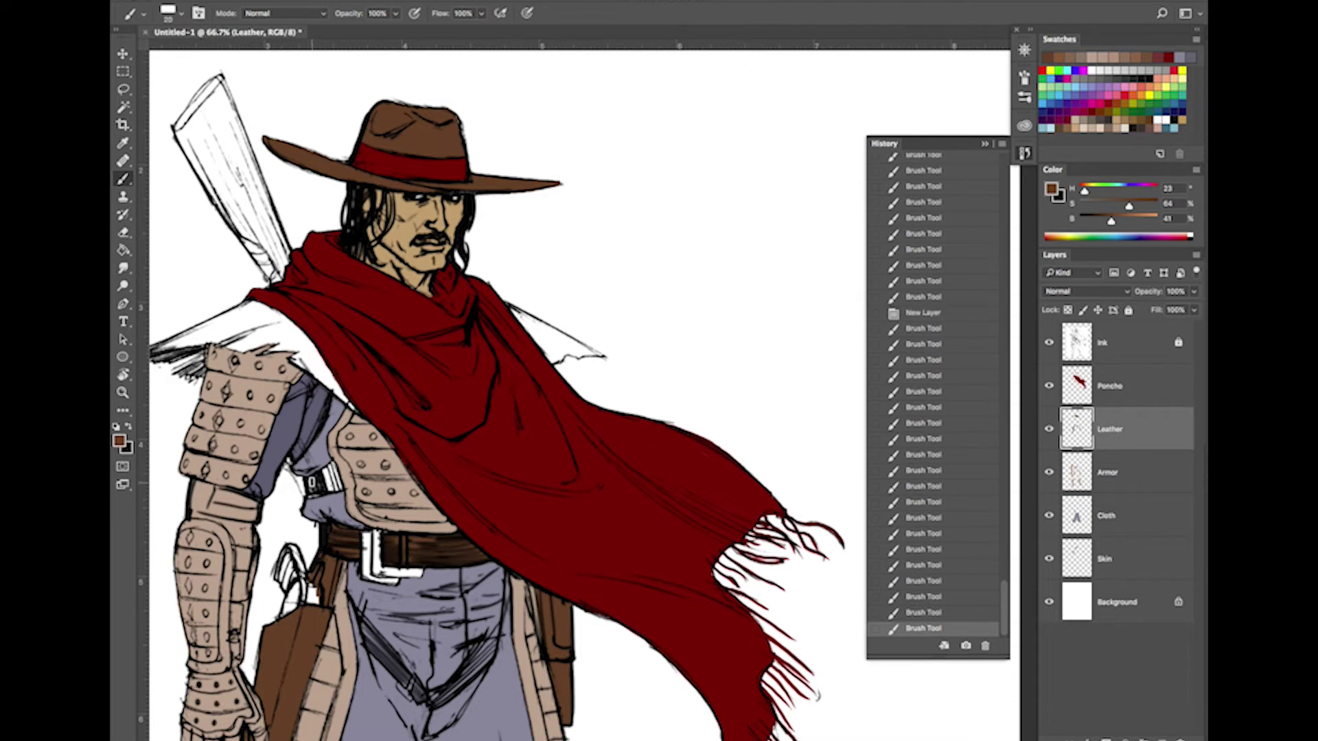
{"action": "mouse_move", "coordinate": [327, 481]}
{"action": "left_mouse_down"}
{"action": "mouse_move", "coordinate": [334, 464]}
{"action": "mouse_move", "coordinate": [336, 484]}
{"action": "mouse_move", "coordinate": [310, 496]}
{"action": "mouse_move", "coordinate": [329, 487]}
{"action": "left_mouse_up"}
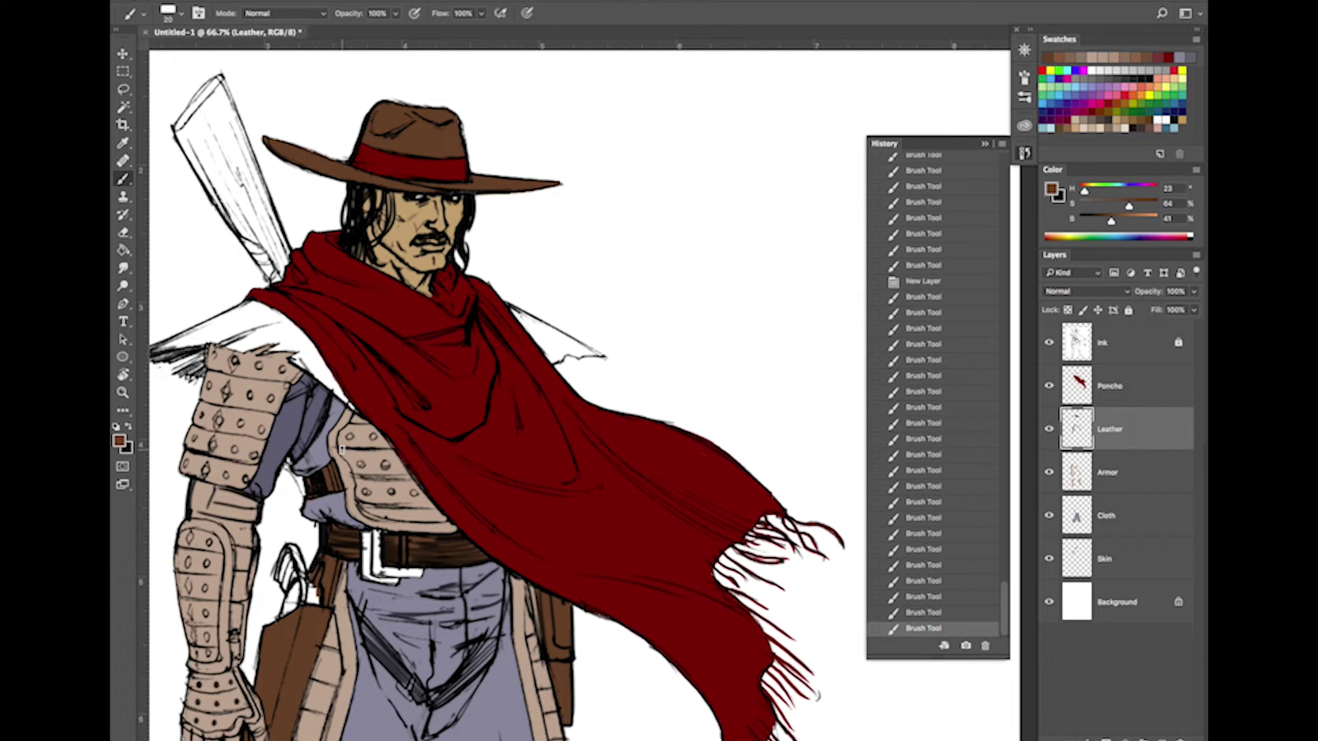
Paint the outer tip and ragged edge of the shoulder cape above the armoured arm dark brown with a small brush
{"action": "left_click_drag", "start_coordinate": [624, 368], "coordinate": [741, 279]}
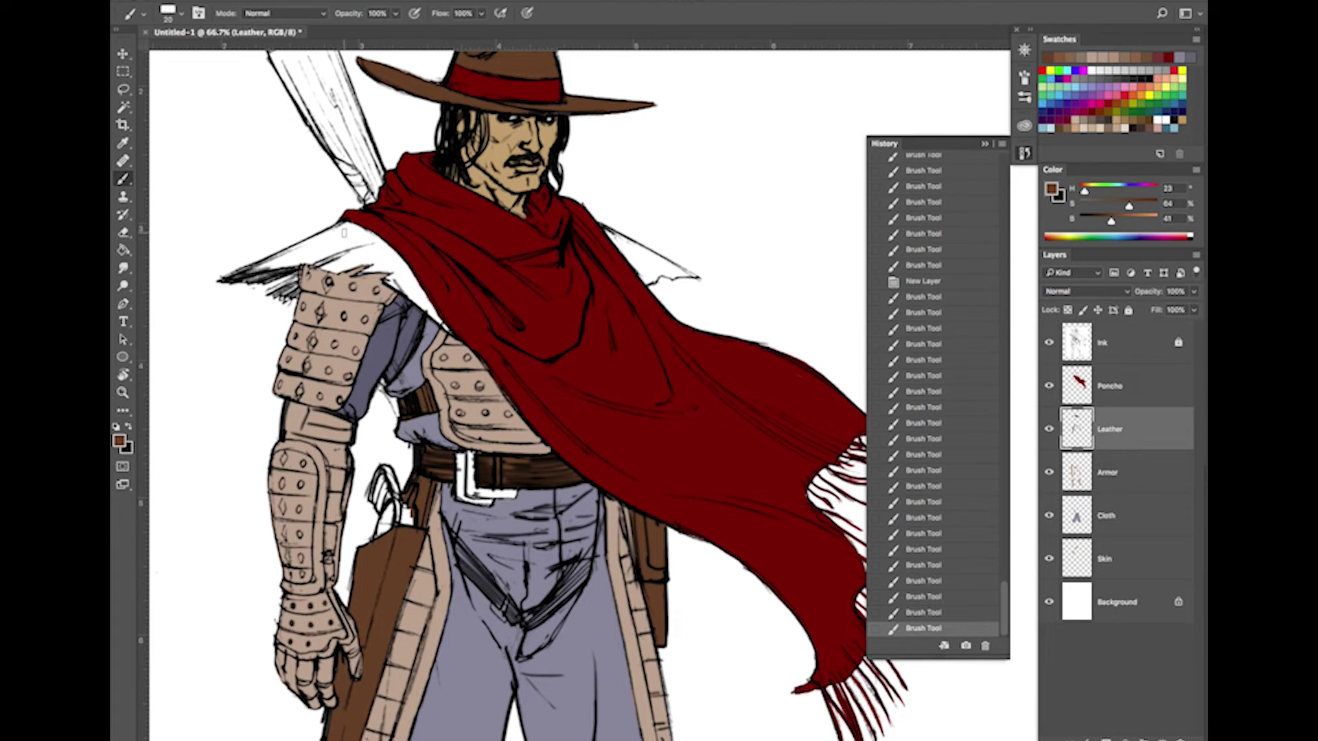
{"action": "mouse_move", "coordinate": [342, 235]}
{"action": "left_mouse_down"}
{"action": "mouse_move", "coordinate": [228, 278]}
{"action": "mouse_move", "coordinate": [309, 259]}
{"action": "mouse_move", "coordinate": [276, 289]}
{"action": "mouse_move", "coordinate": [289, 283]}
{"action": "mouse_move", "coordinate": [294, 297]}
{"action": "mouse_move", "coordinate": [274, 297]}
{"action": "mouse_move", "coordinate": [339, 238]}
{"action": "mouse_move", "coordinate": [309, 266]}
{"action": "mouse_move", "coordinate": [352, 247]}
{"action": "mouse_move", "coordinate": [335, 273]}
{"action": "mouse_move", "coordinate": [382, 257]}
{"action": "mouse_move", "coordinate": [365, 272]}
{"action": "mouse_move", "coordinate": [392, 279]}
{"action": "left_mouse_up"}
{"action": "key", "text": "super+z"}
{"action": "key", "text": "bracketleft"}
{"action": "key", "text": "bracketleft"}
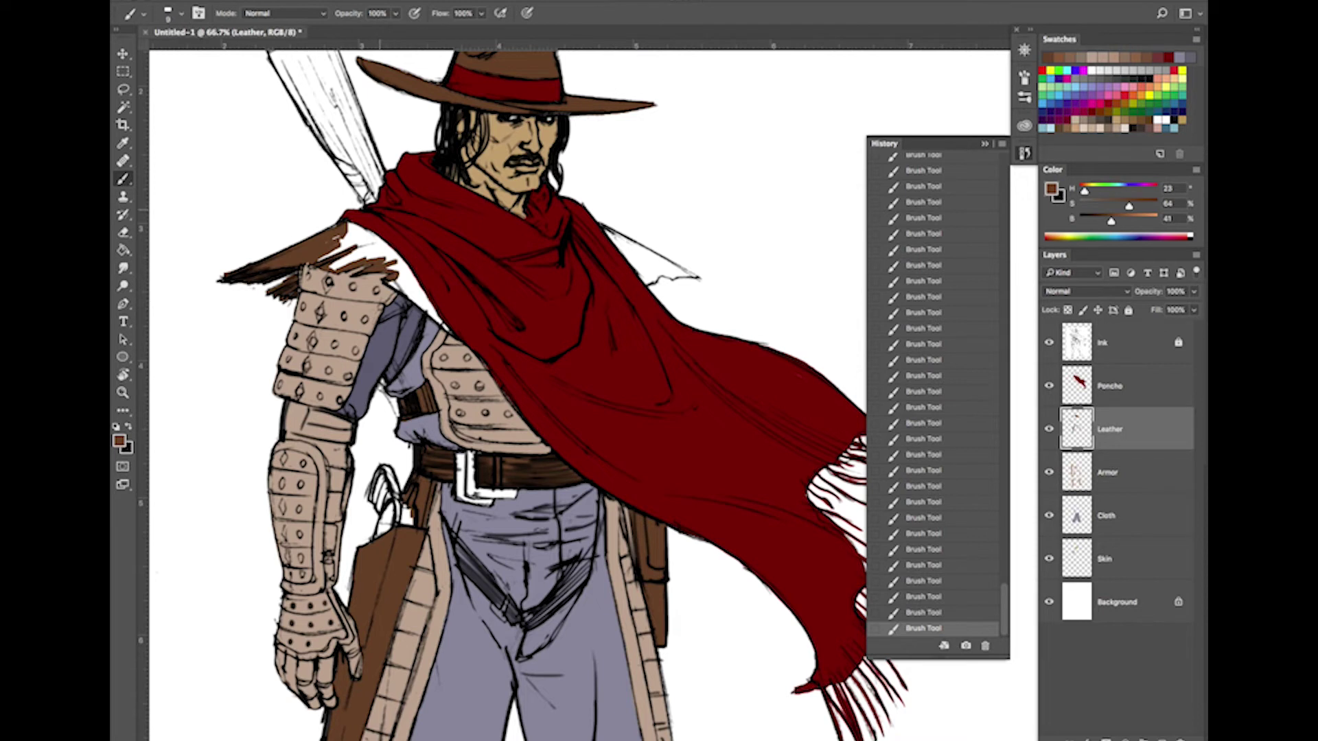
Fill the rest of that shoulder cape dark brown, down along the edge of the poncho
{"action": "key", "text": "bracketright"}
{"action": "key", "text": "bracketright"}
{"action": "key", "text": "bracketright"}
{"action": "mouse_move", "coordinate": [333, 238]}
{"action": "left_mouse_down"}
{"action": "mouse_move", "coordinate": [352, 240]}
{"action": "mouse_move", "coordinate": [319, 257]}
{"action": "mouse_move", "coordinate": [361, 242]}
{"action": "mouse_move", "coordinate": [326, 240]}
{"action": "mouse_move", "coordinate": [360, 240]}
{"action": "mouse_move", "coordinate": [354, 226]}
{"action": "mouse_move", "coordinate": [411, 273]}
{"action": "mouse_move", "coordinate": [416, 286]}
{"action": "mouse_move", "coordinate": [374, 251]}
{"action": "mouse_move", "coordinate": [450, 332]}
{"action": "left_mouse_up"}
{"action": "key", "text": "bracketleft"}
{"action": "key", "text": "bracketleft"}
{"action": "key", "text": "bracketleft"}
{"action": "key", "text": "bracketleft"}
Paint the cape piece behind the opposite shoulder dark brown, using a smaller brush for its edges
{"action": "key", "text": "bracketright"}
{"action": "key", "text": "bracketright"}
{"action": "key", "text": "bracketright"}
{"action": "key", "text": "bracketright"}
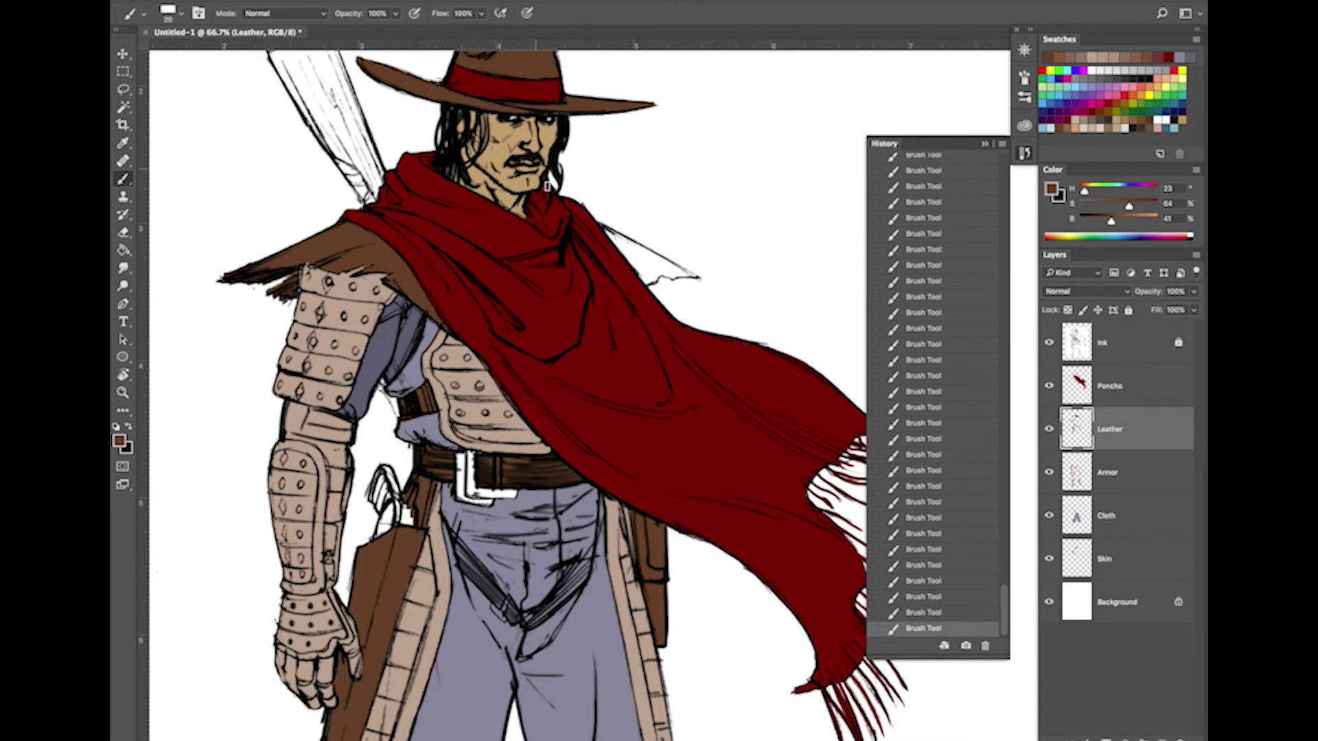
{"action": "mouse_move", "coordinate": [602, 232]}
{"action": "left_mouse_down"}
{"action": "mouse_move", "coordinate": [658, 265]}
{"action": "mouse_move", "coordinate": [638, 259]}
{"action": "mouse_move", "coordinate": [648, 282]}
{"action": "mouse_move", "coordinate": [671, 272]}
{"action": "mouse_move", "coordinate": [642, 251]}
{"action": "mouse_move", "coordinate": [689, 276]}
{"action": "left_mouse_up"}
{"action": "key", "text": "bracketleft"}
{"action": "key", "text": "bracketleft"}
{"action": "key", "text": "bracketleft"}
{"action": "key", "text": "bracketleft"}
{"action": "key", "text": "bracketleft"}
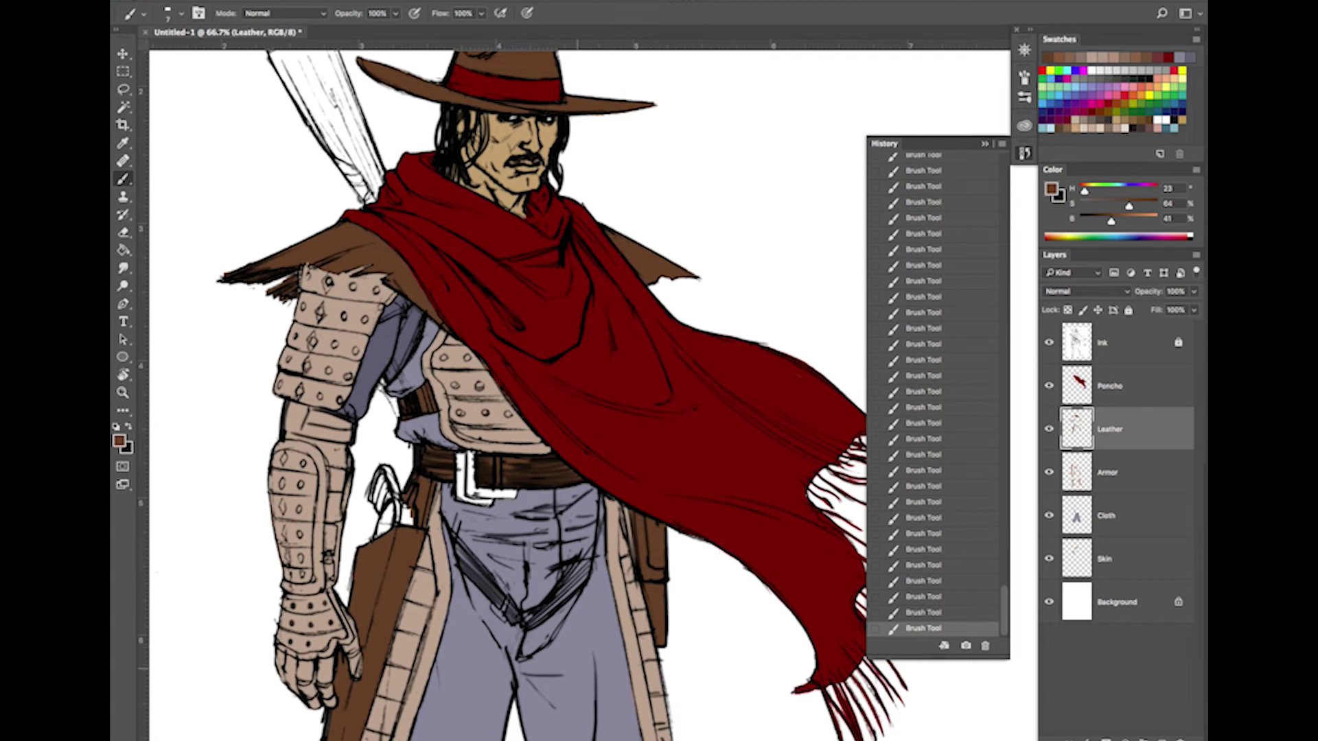
Make Poncho the active layer
{"action": "key", "text": "ctrl+minus"}
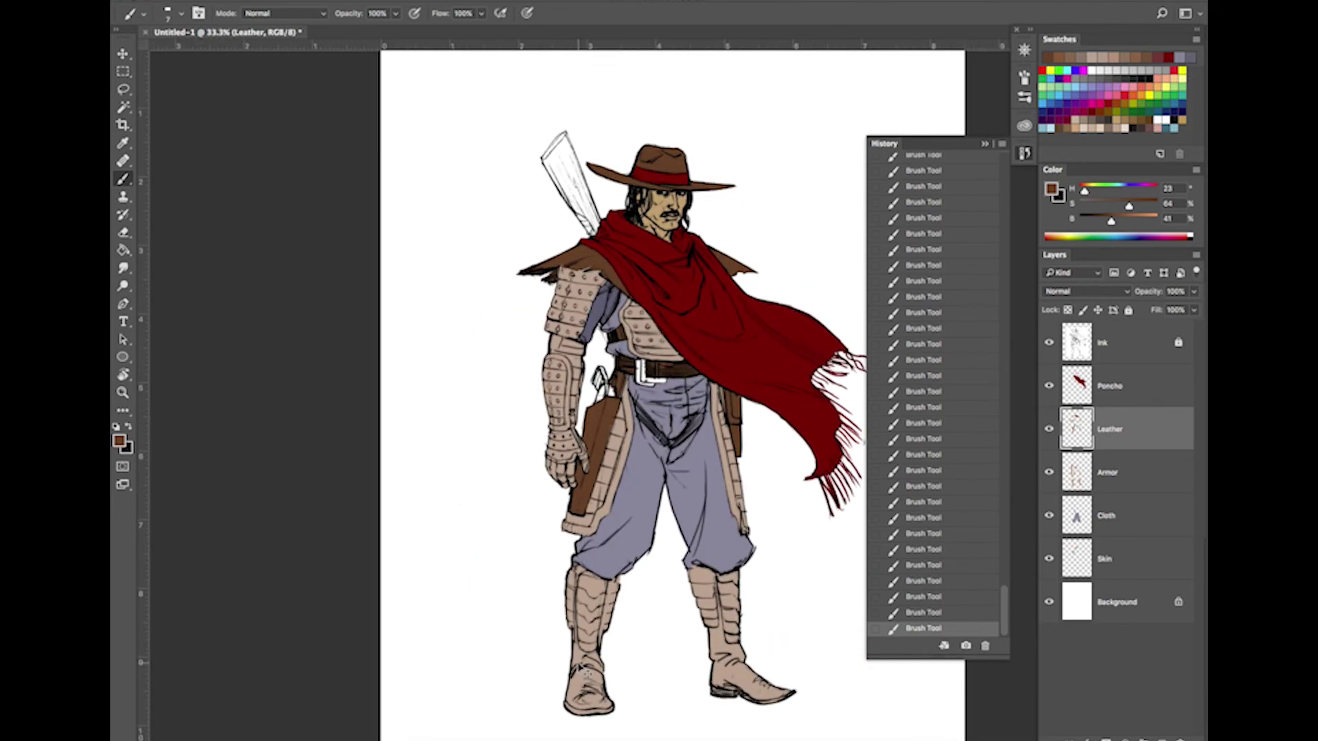
{"action": "left_click_drag", "start_coordinate": [804, 473], "coordinate": [661, 517]}
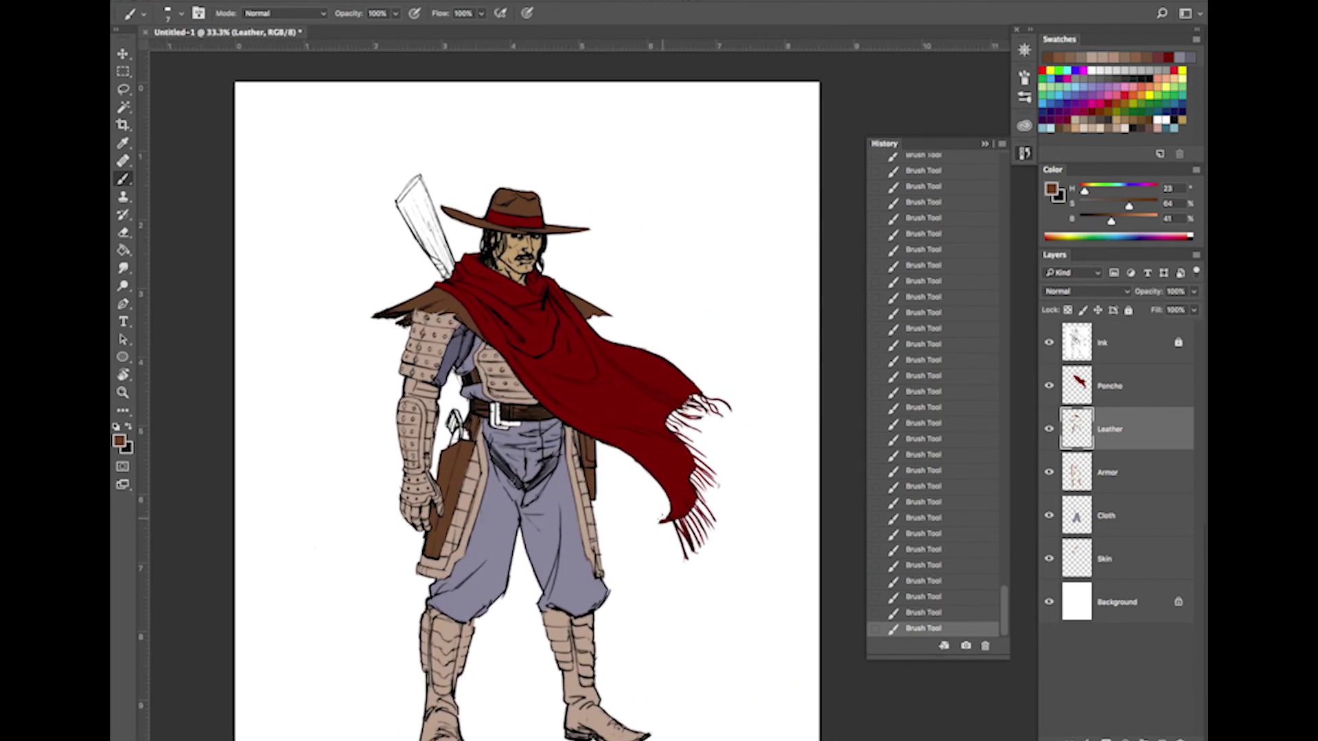
{"action": "key", "text": "ctrl+plus"}
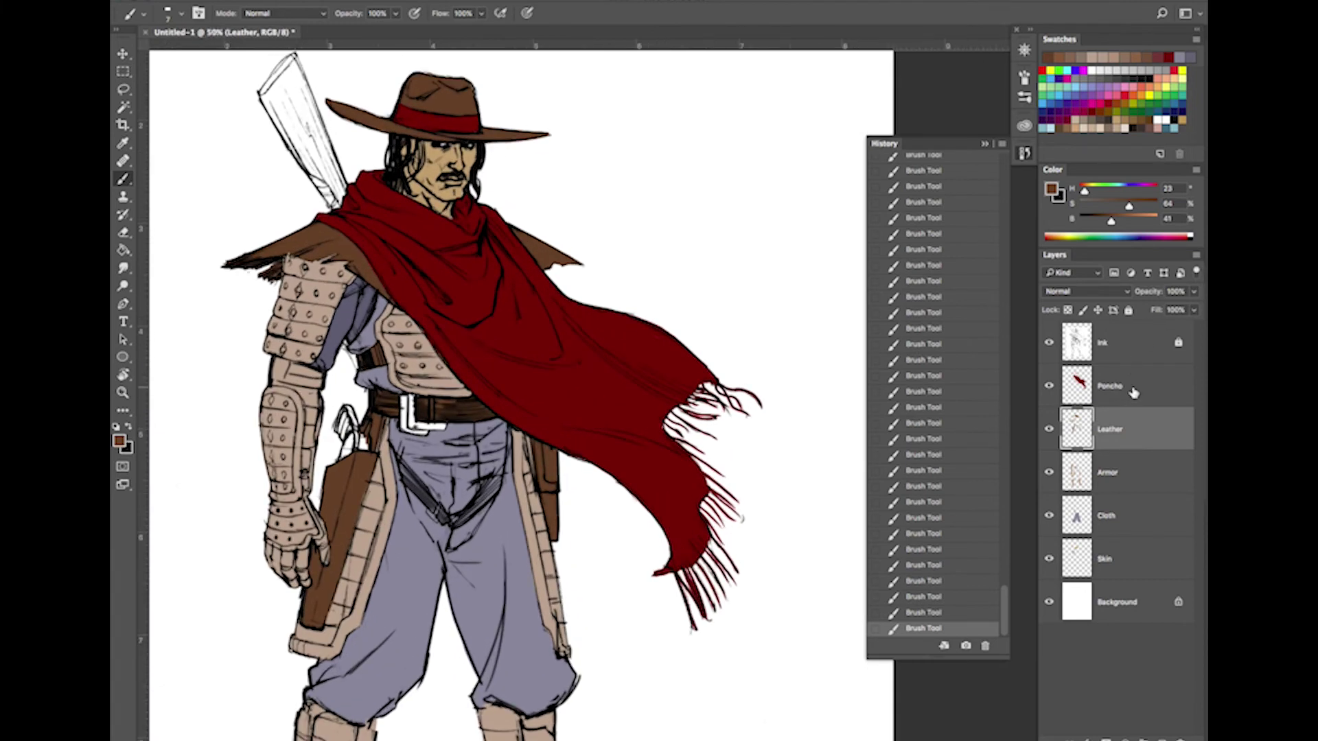
{"action": "left_click", "coordinate": [1133, 390]}
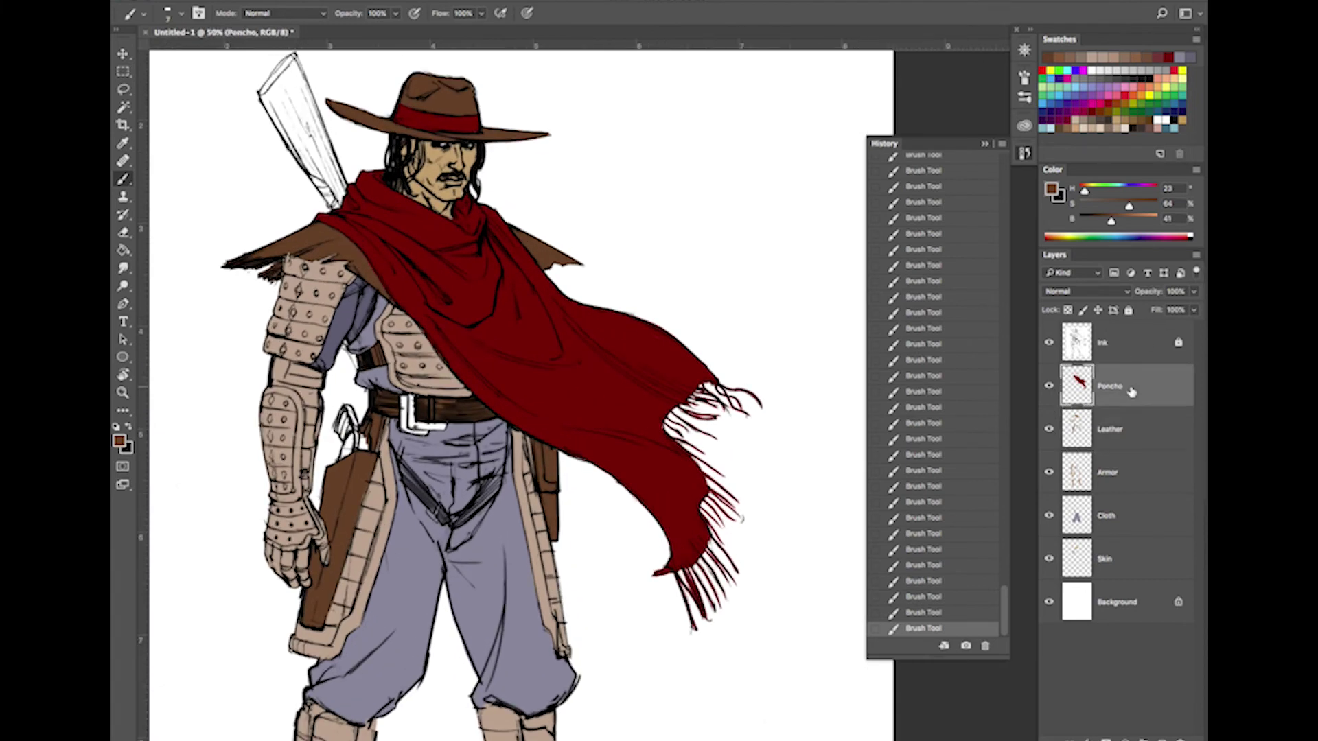
Toggle the Poncho layer's visibility repeatedly to examine which areas its colour covers
{"action": "left_click", "coordinate": [1049, 387]}
{"action": "left_click", "coordinate": [1049, 387]}
{"action": "left_click", "coordinate": [1050, 387]}
{"action": "left_click", "coordinate": [1049, 388]}
{"action": "left_click", "coordinate": [1049, 388]}
{"action": "left_click", "coordinate": [1050, 389]}
{"action": "left_click", "coordinate": [1050, 389]}
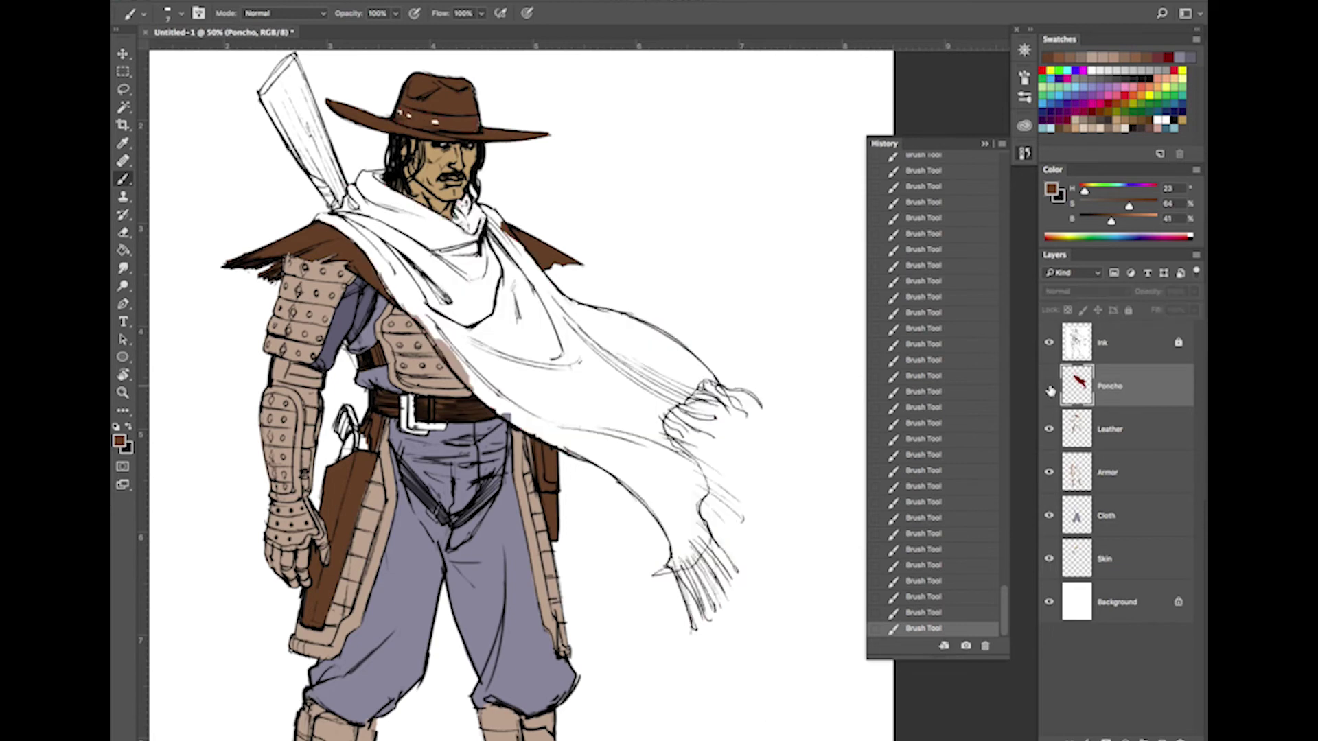
{"action": "left_click", "coordinate": [1050, 389]}
{"action": "left_click", "coordinate": [1050, 389]}
{"action": "left_click", "coordinate": [1050, 389]}
{"action": "left_click", "coordinate": [1050, 389]}
{"action": "left_click", "coordinate": [1051, 389]}
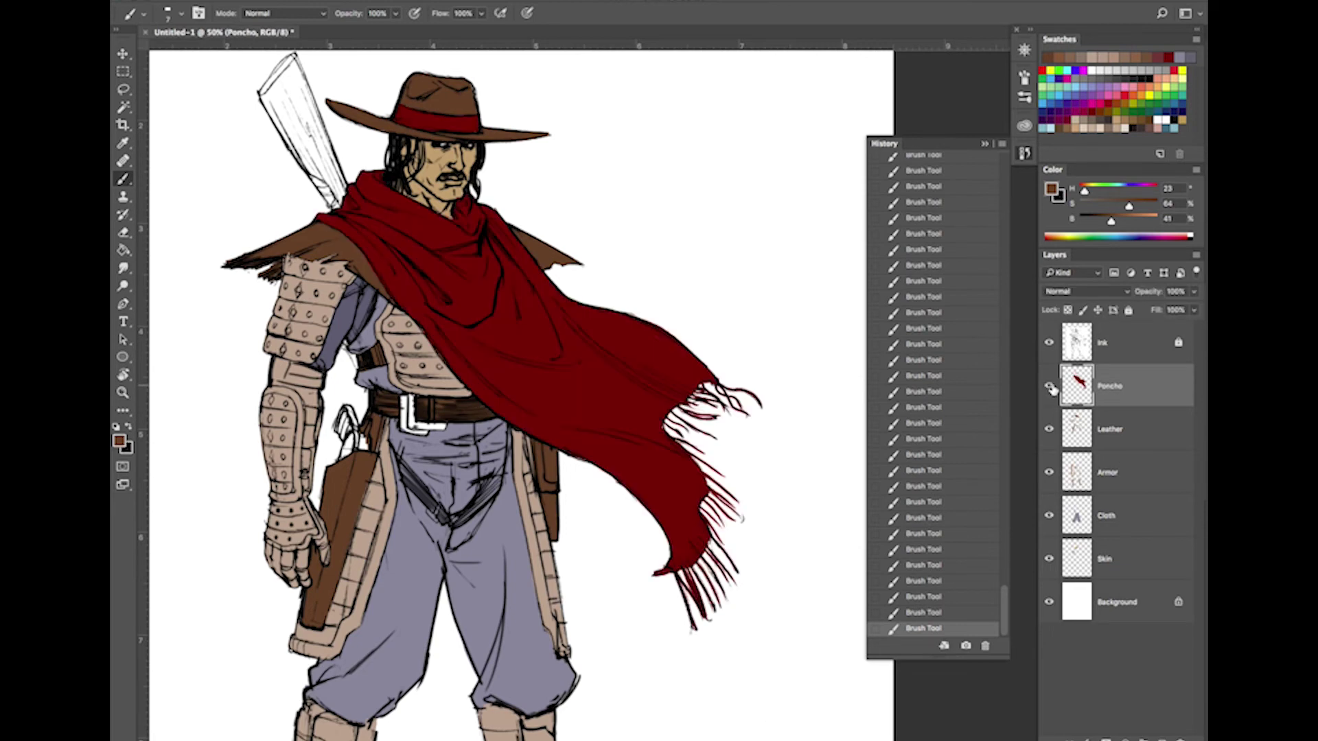
Choose a light grey with 0% saturation and 84% brightness and paint the belt buckle and the weapon handle above the holster
{"action": "left_click", "coordinate": [1125, 69]}
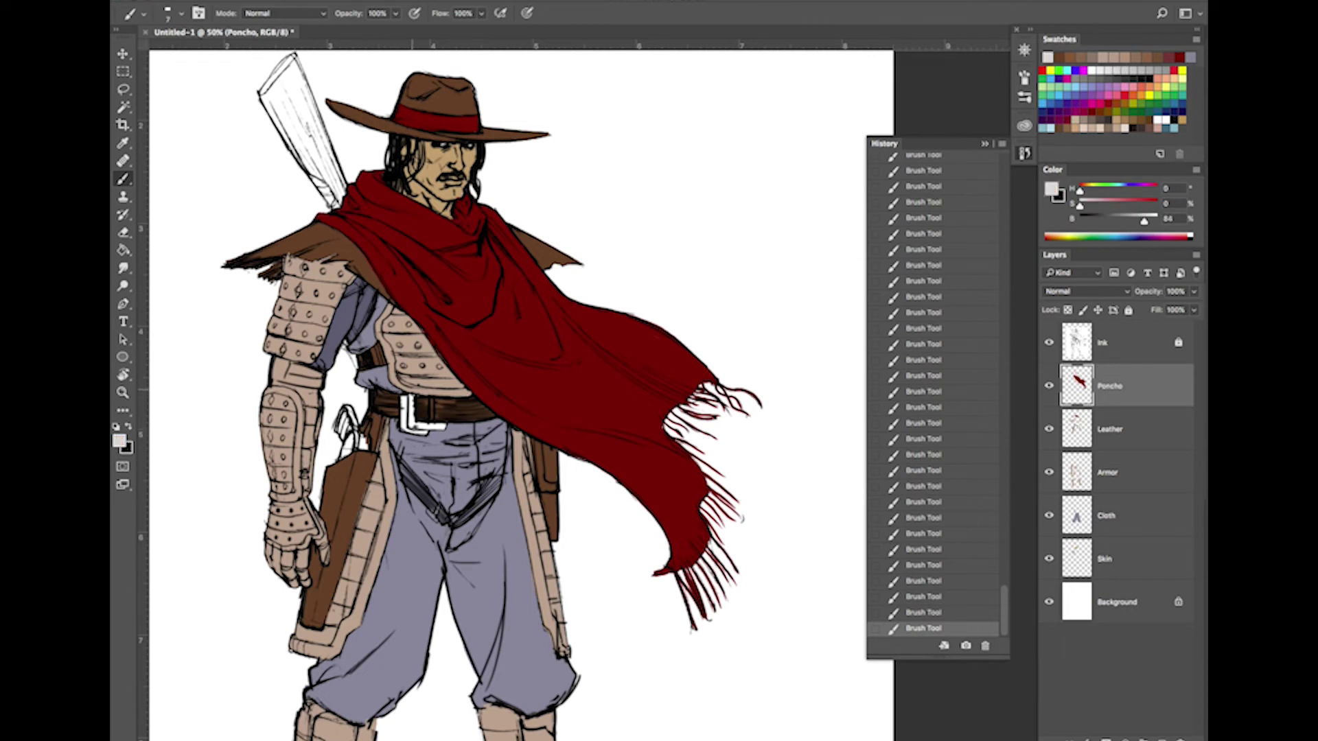
{"action": "key", "text": "bracketright"}
{"action": "key", "text": "bracketright"}
{"action": "key", "text": "bracketright"}
{"action": "key", "text": "bracketright"}
{"action": "key", "text": "bracketright"}
{"action": "left_click_drag", "start_coordinate": [348, 412], "coordinate": [346, 430]}
{"action": "key", "text": "bracketleft"}
{"action": "key", "text": "bracketleft"}
{"action": "key", "text": "bracketleft"}
{"action": "key", "text": "bracketleft"}
{"action": "key", "text": "bracketleft"}
{"action": "key", "text": "bracketright"}
{"action": "key", "text": "bracketright"}
{"action": "key", "text": "bracketright"}
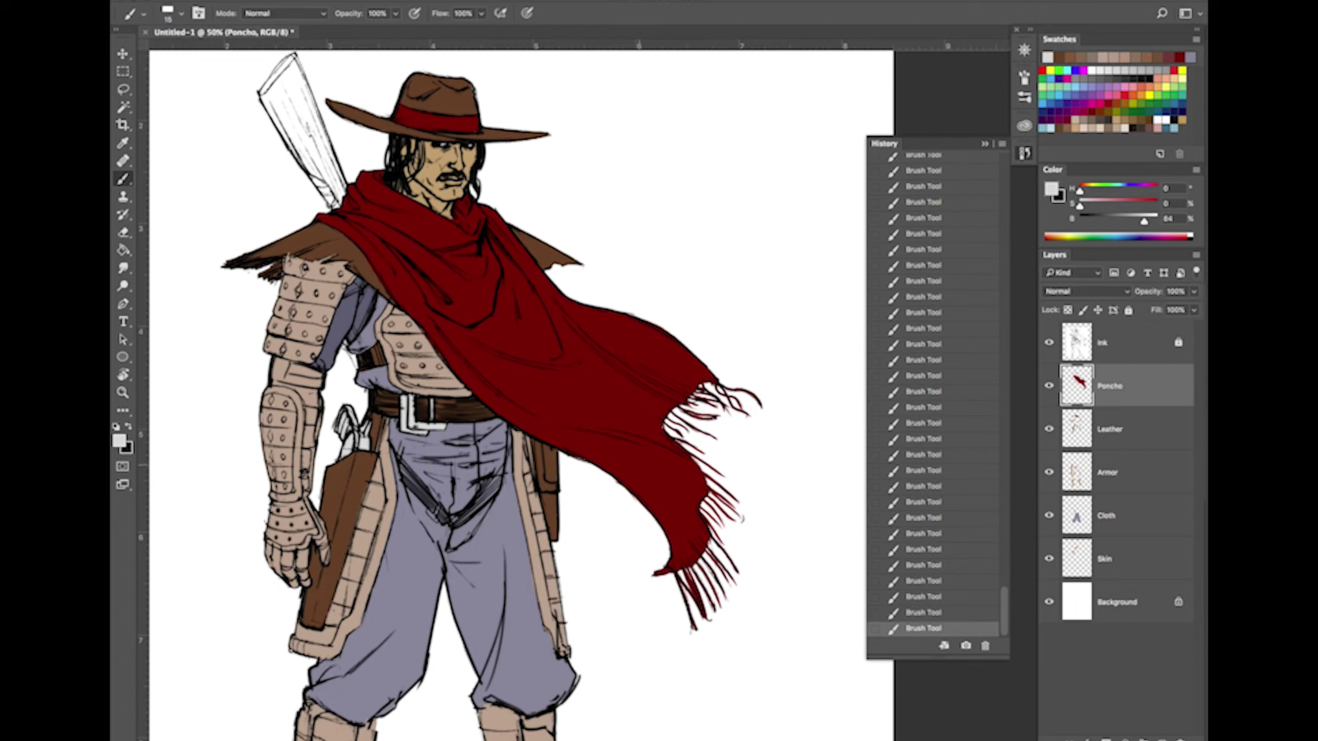
Paint the round rivets on the upper-arm plates and forearm guard light grey with a 9 px brush
{"action": "left_click", "coordinate": [1048, 386]}
{"action": "left_click", "coordinate": [1049, 386]}
{"action": "key", "text": "super+equal"}
{"action": "key", "text": "super+equal"}
{"action": "left_click_drag", "start_coordinate": [616, 336], "coordinate": [499, 594]}
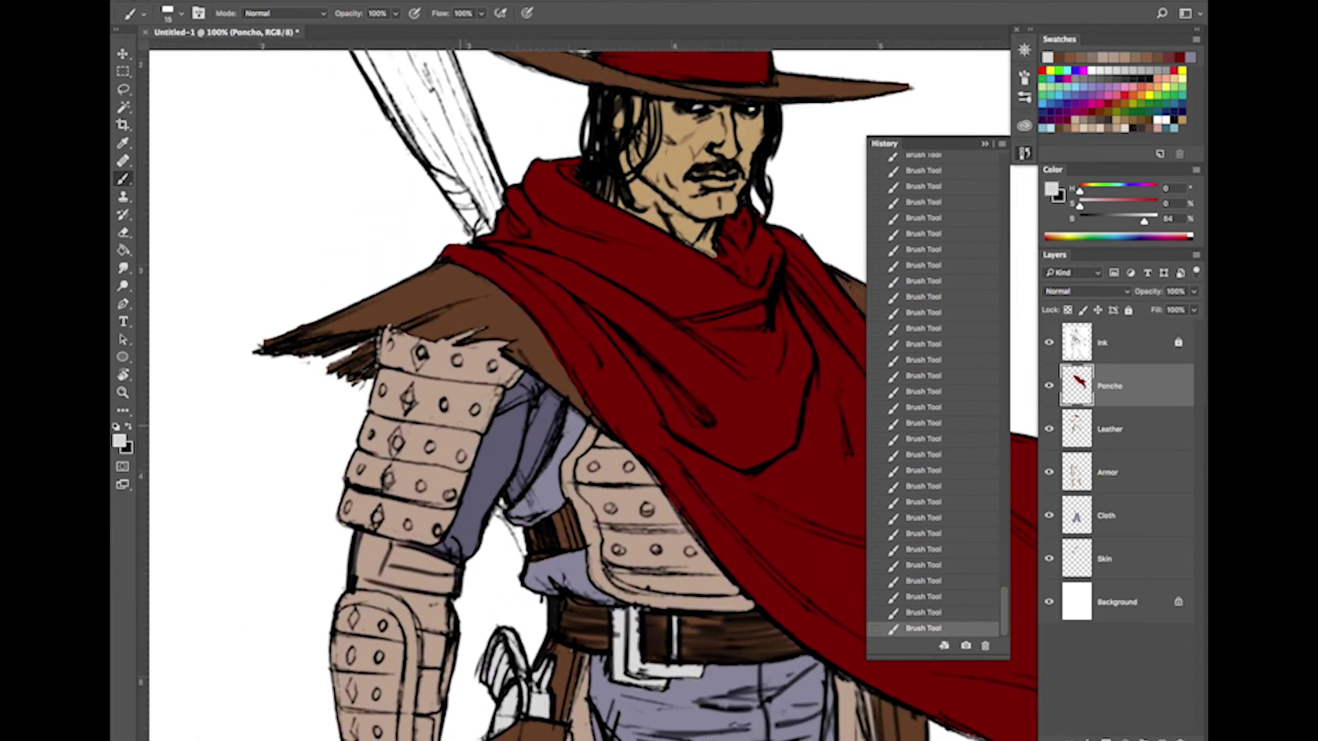
{"action": "key", "text": "bracketleft"}
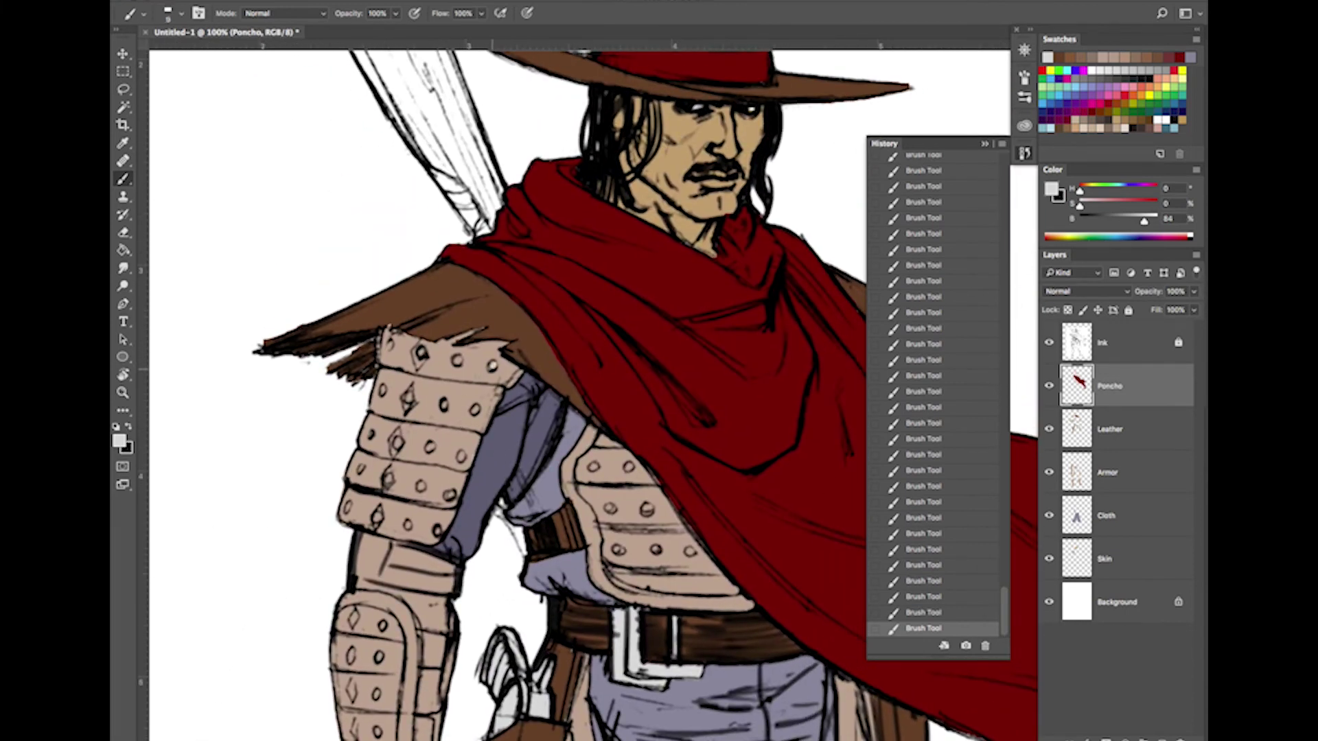
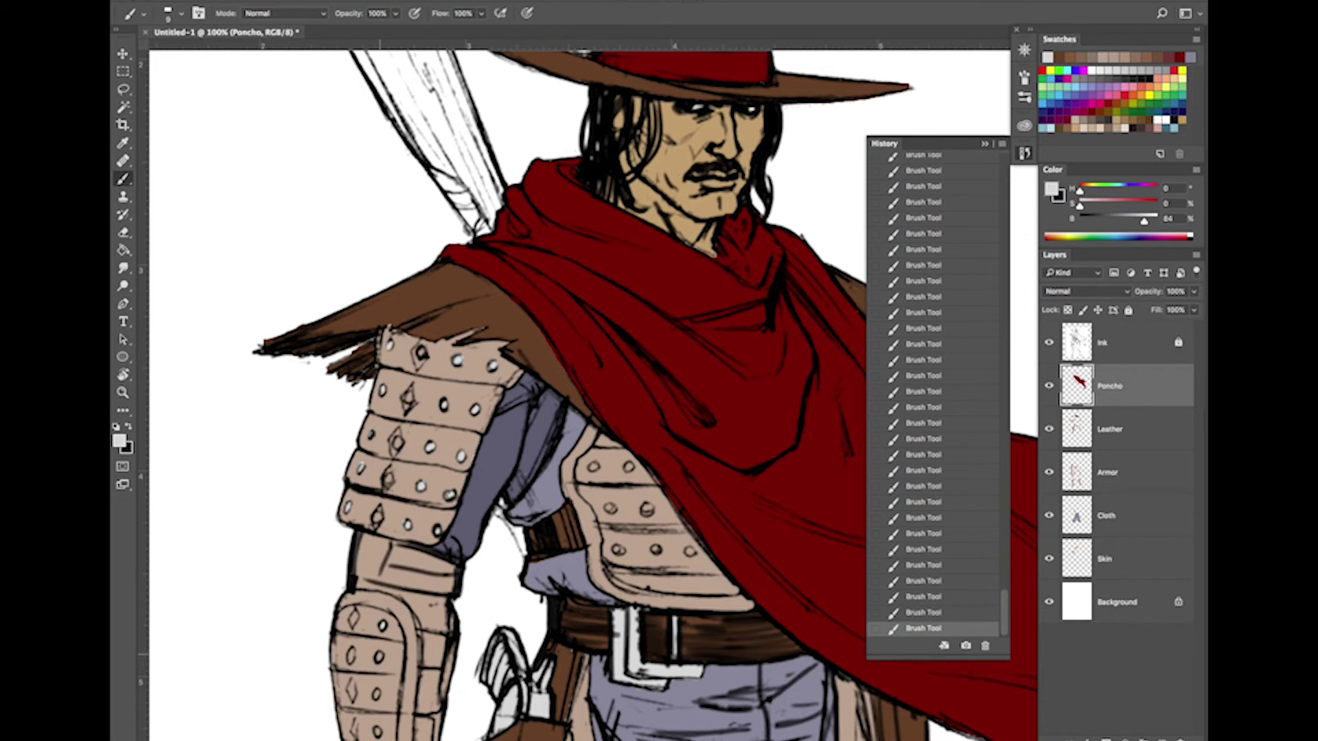
{"action": "left_click_drag", "start_coordinate": [428, 654], "coordinate": [451, 481]}
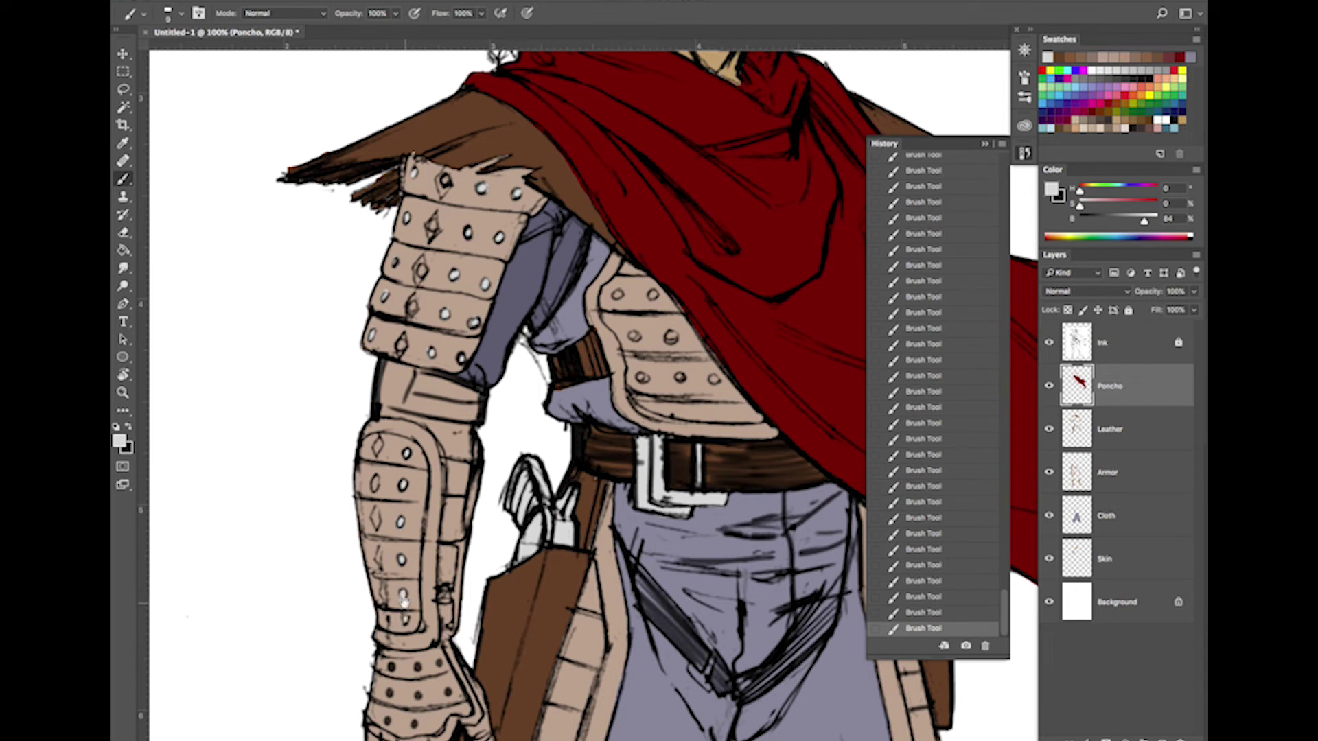
Paint the chest armour's rivets light grey and erase the stray paint around the lower ones
{"action": "left_click_drag", "start_coordinate": [634, 491], "coordinate": [544, 594]}
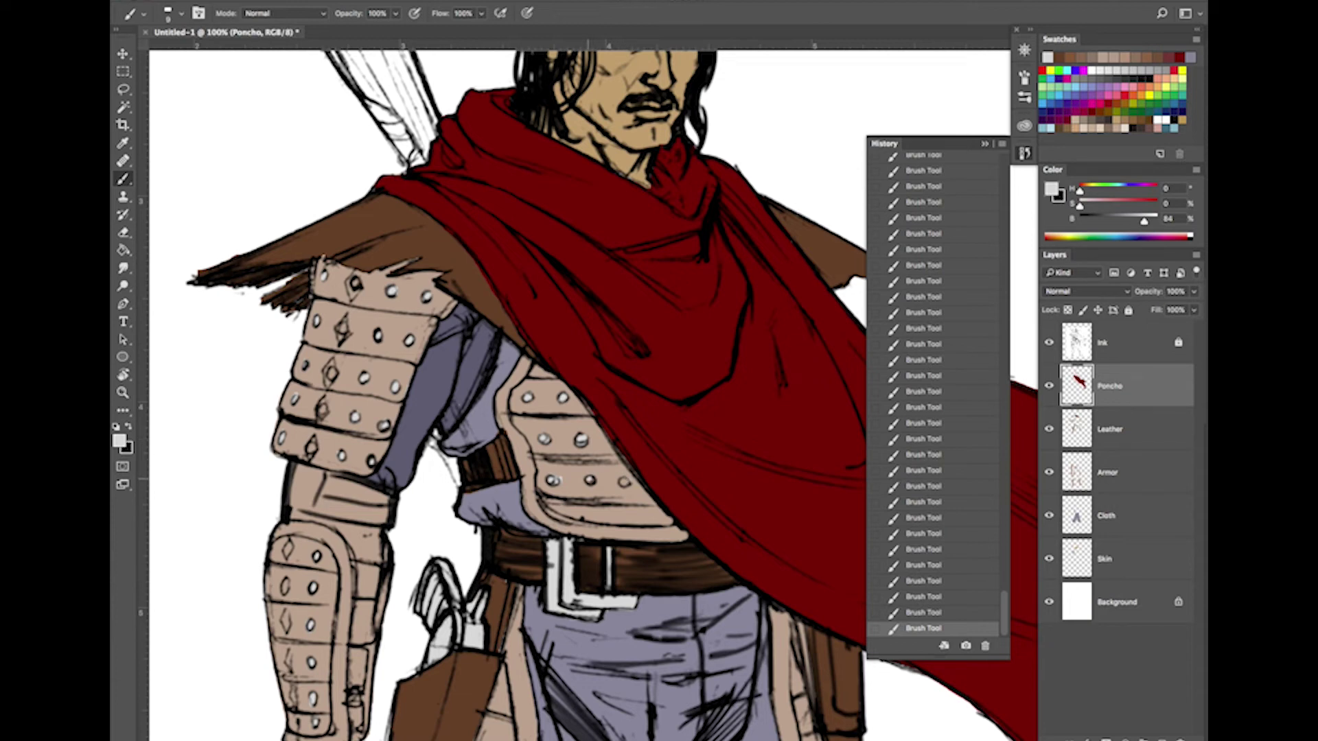
{"action": "left_click_drag", "start_coordinate": [690, 580], "coordinate": [600, 506]}
{"action": "left_click_drag", "start_coordinate": [517, 479], "coordinate": [573, 524]}
{"action": "key", "text": "e"}
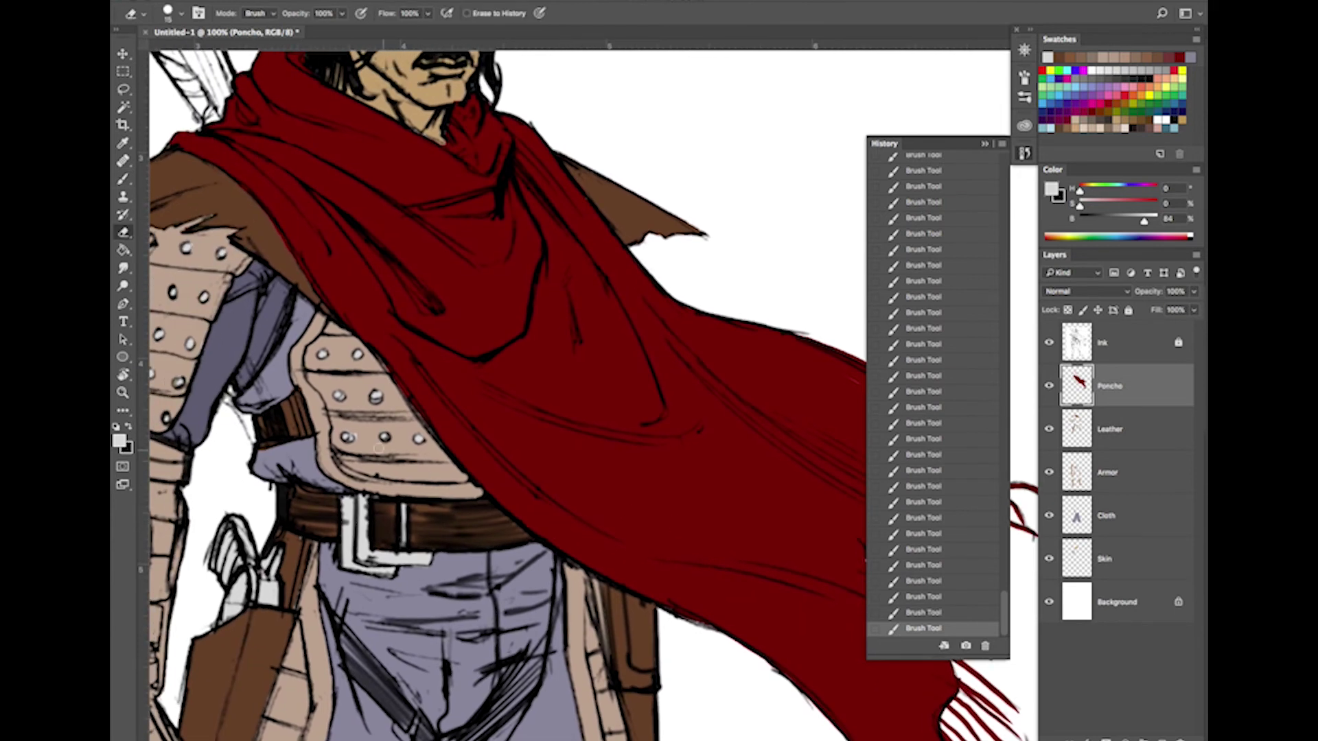
{"action": "left_click_drag", "start_coordinate": [355, 431], "coordinate": [344, 421]}
Sample the poncho's dark red and paint the top three diamonds on the upper-arm armour with a small brush
{"action": "mouse_move", "coordinate": [370, 675]}
{"action": "left_mouse_down"}
{"action": "mouse_move", "coordinate": [382, 608]}
{"action": "mouse_move", "coordinate": [449, 539]}
{"action": "mouse_move", "coordinate": [509, 518]}
{"action": "mouse_move", "coordinate": [496, 520]}
{"action": "mouse_move", "coordinate": [517, 485]}
{"action": "mouse_move", "coordinate": [540, 638]}
{"action": "left_mouse_up"}
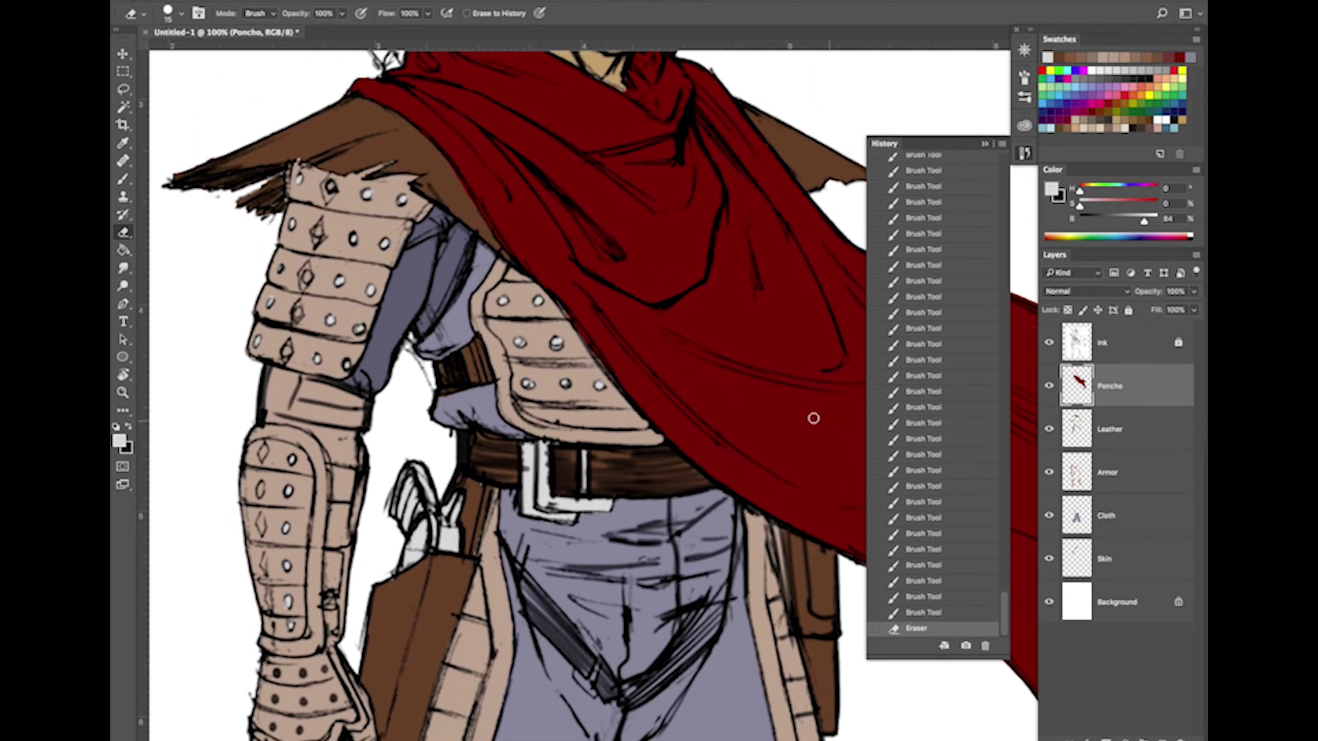
{"action": "key", "text": "b"}
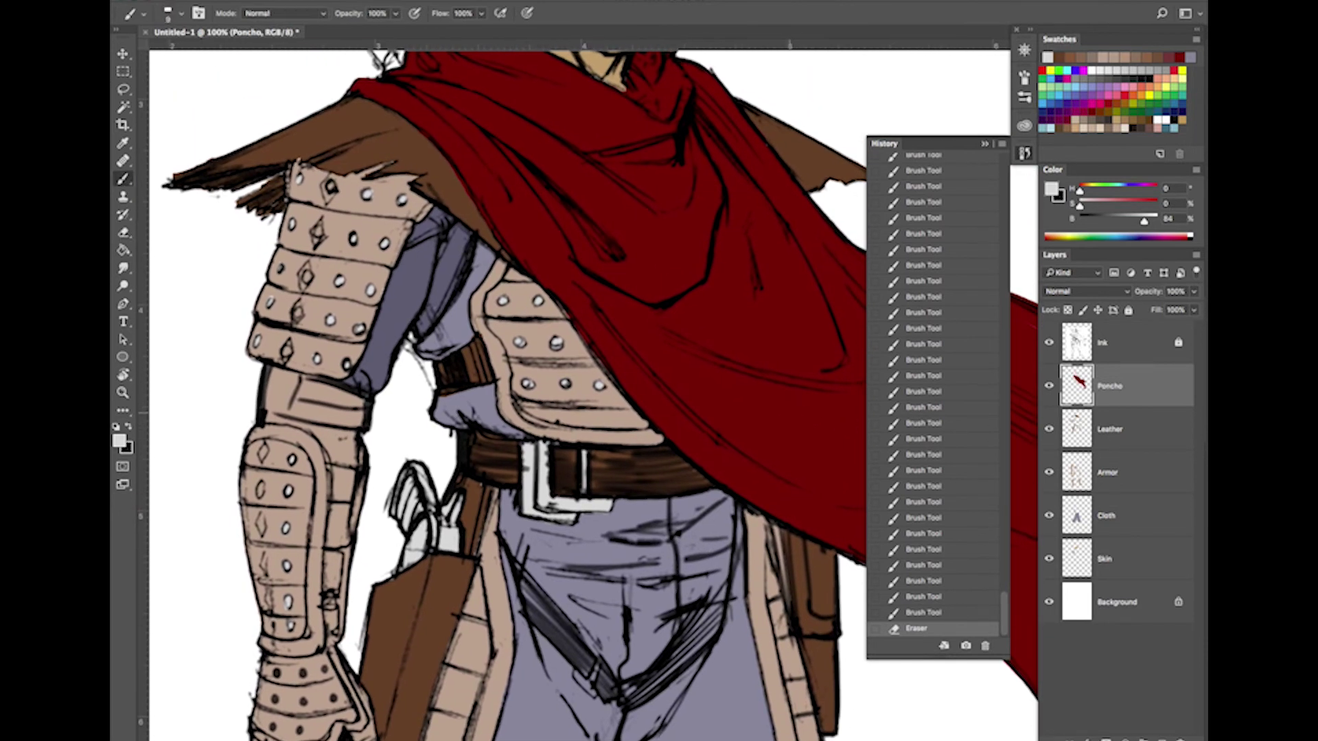
{"action": "left_click", "coordinate": [789, 400], "text": "alt"}
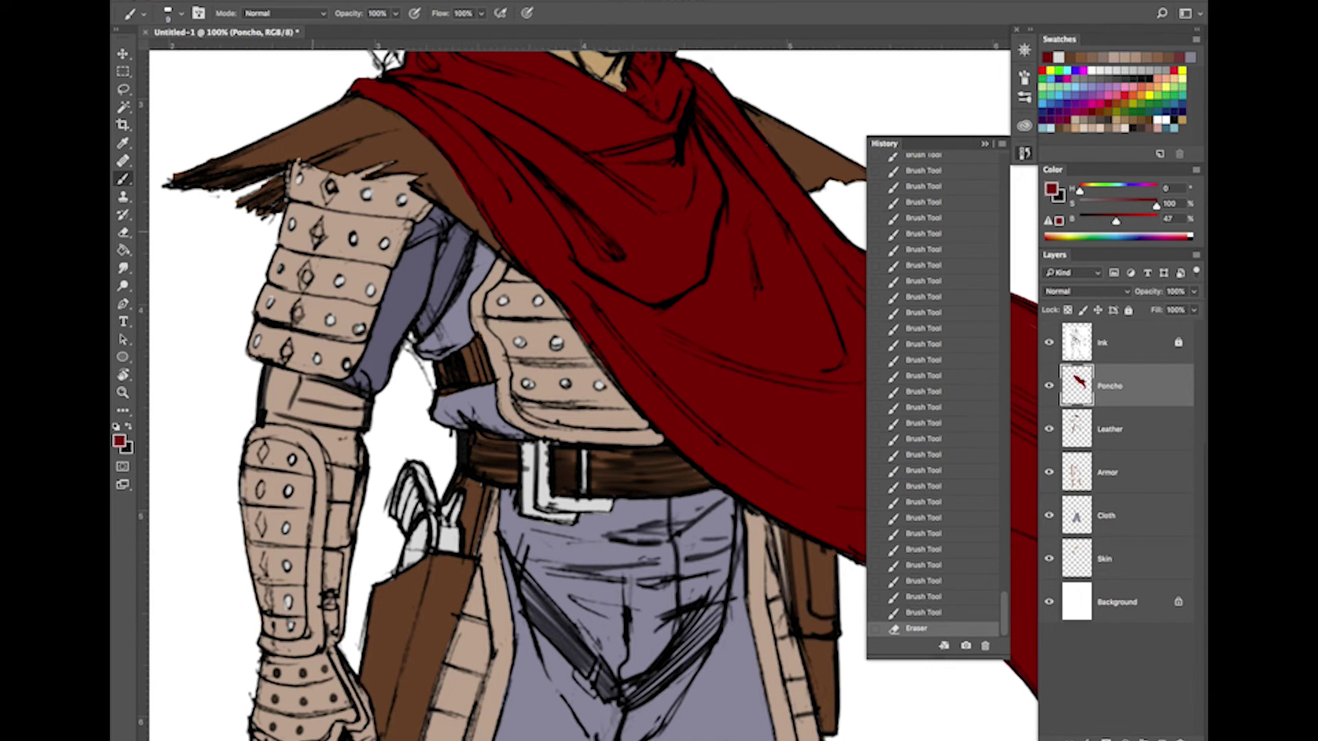
{"action": "left_click_drag", "start_coordinate": [316, 244], "coordinate": [313, 232]}
{"action": "mouse_move", "coordinate": [332, 181]}
{"action": "left_mouse_down"}
{"action": "mouse_move", "coordinate": [327, 202]}
{"action": "mouse_move", "coordinate": [332, 179]}
{"action": "left_mouse_up"}
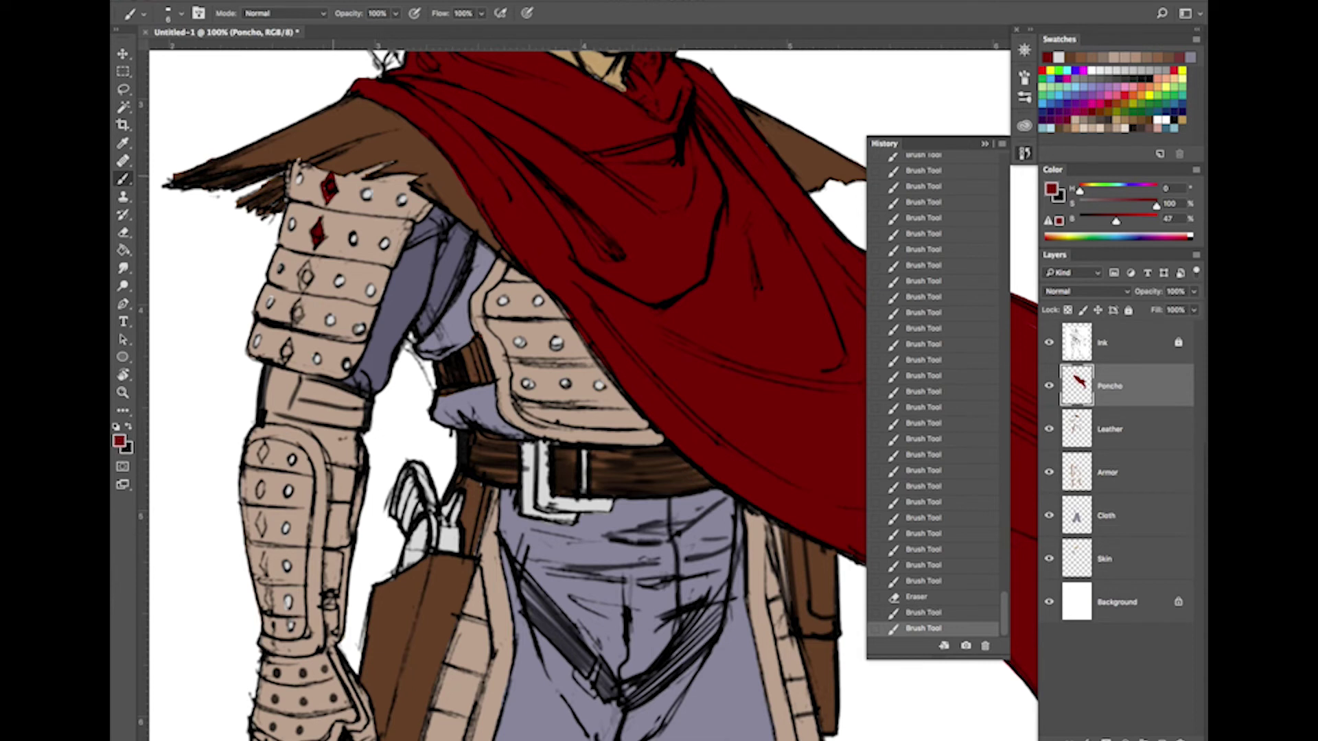
{"action": "left_click_drag", "start_coordinate": [304, 269], "coordinate": [308, 285]}
{"action": "left_click_drag", "start_coordinate": [303, 274], "coordinate": [302, 282]}
Paint the remaining lower diamonds on the upper-arm armour and the column of diamonds down the forearm guard dark red
{"action": "left_click", "coordinate": [1048, 386]}
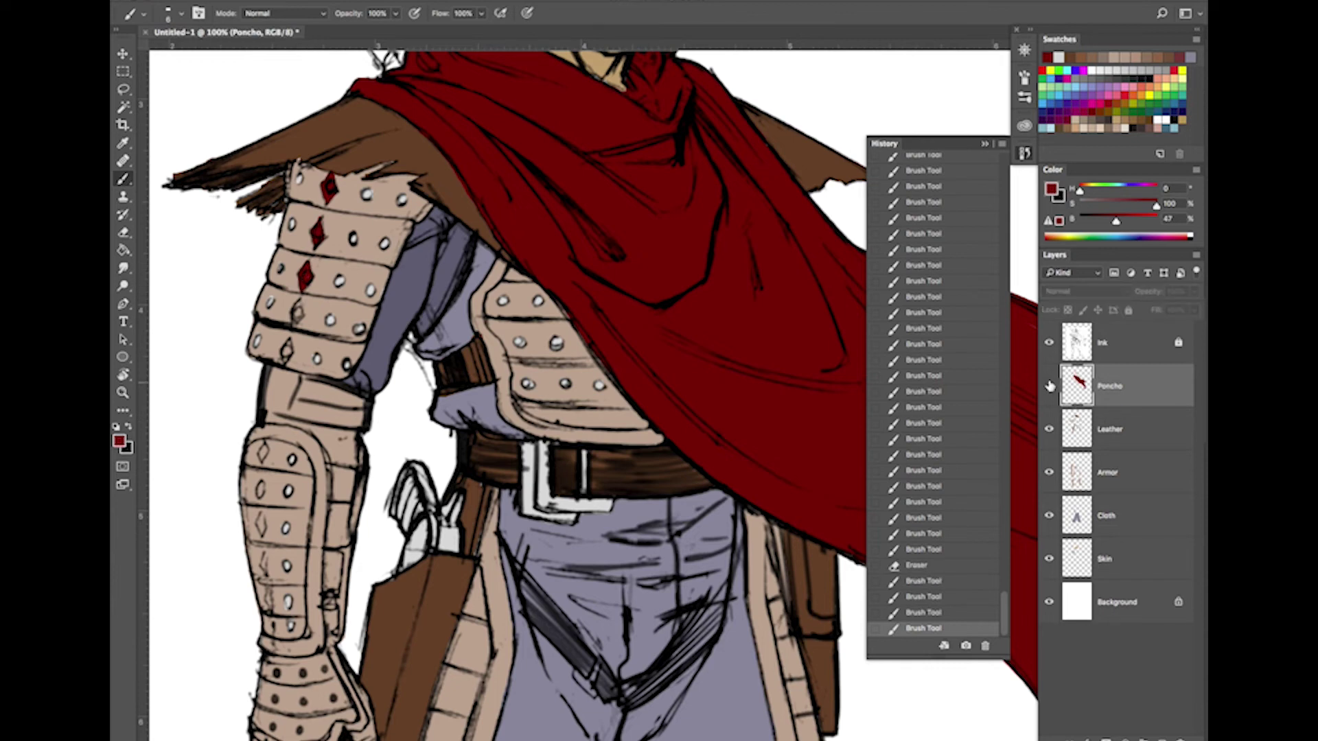
{"action": "left_click", "coordinate": [1049, 386]}
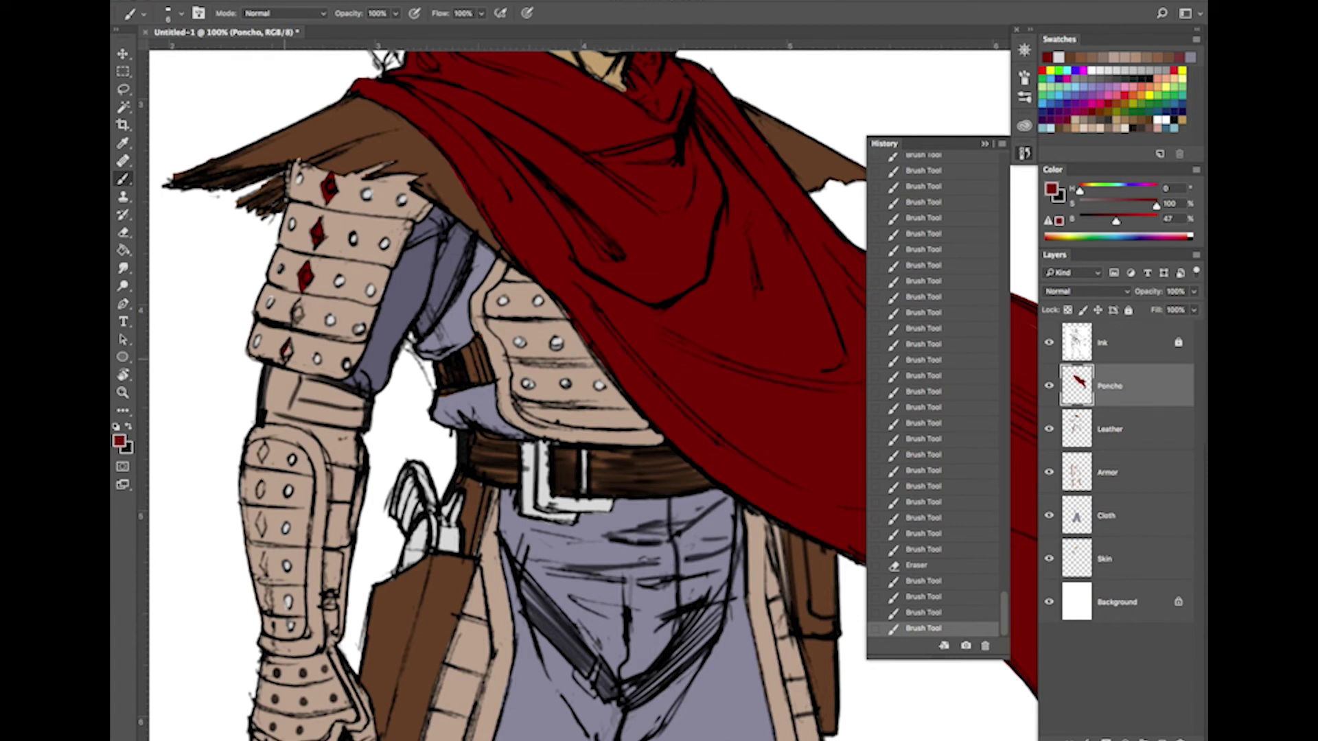
{"action": "left_click_drag", "start_coordinate": [288, 343], "coordinate": [289, 347]}
{"action": "left_click_drag", "start_coordinate": [297, 317], "coordinate": [295, 318]}
{"action": "left_click_drag", "start_coordinate": [263, 453], "coordinate": [260, 495]}
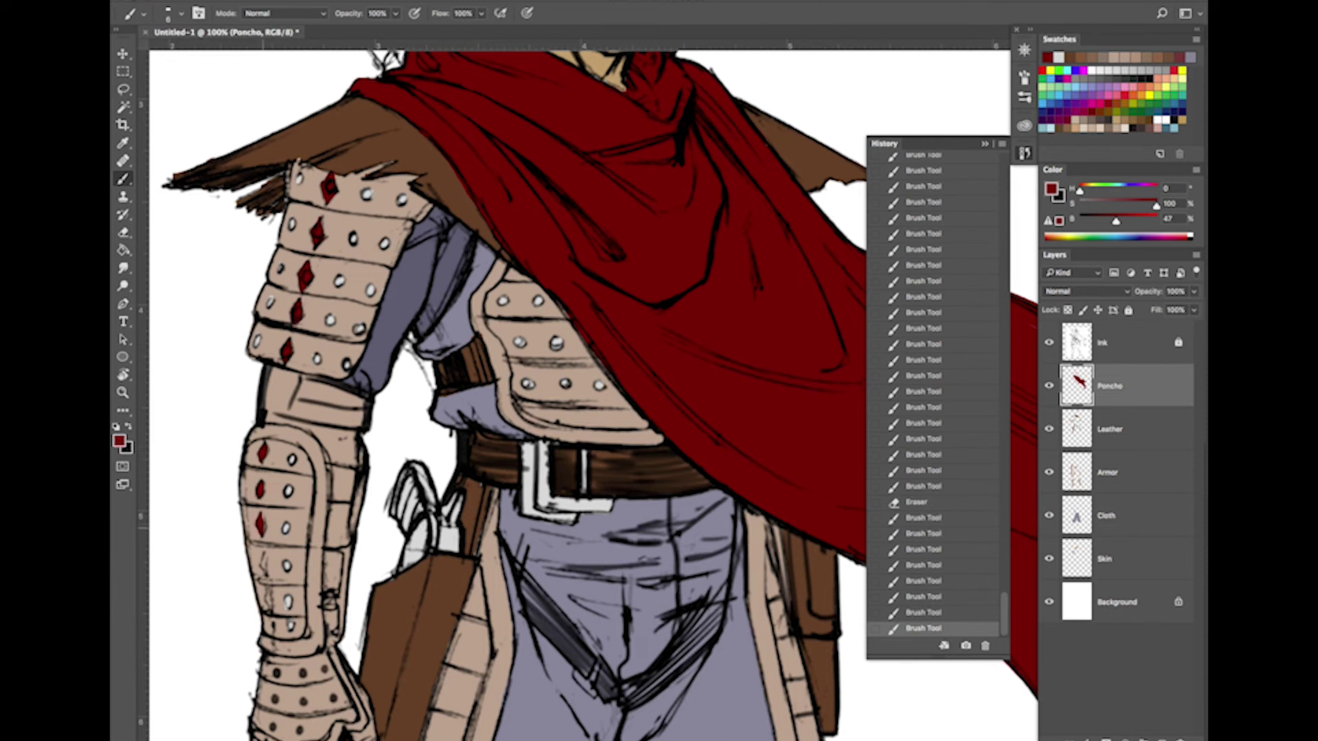
{"action": "left_click_drag", "start_coordinate": [264, 530], "coordinate": [262, 570]}
{"action": "mouse_move", "coordinate": [267, 597]}
{"action": "left_mouse_down"}
{"action": "mouse_move", "coordinate": [273, 626]}
{"action": "mouse_move", "coordinate": [269, 605]}
{"action": "left_mouse_up"}
Examine the whole figure and the area around the hat and rifle stock for parts still without colour
{"action": "key", "text": "super+minus"}
{"action": "key", "text": "super+minus"}
{"action": "key", "text": "super+minus"}
{"action": "key", "text": "super+minus"}
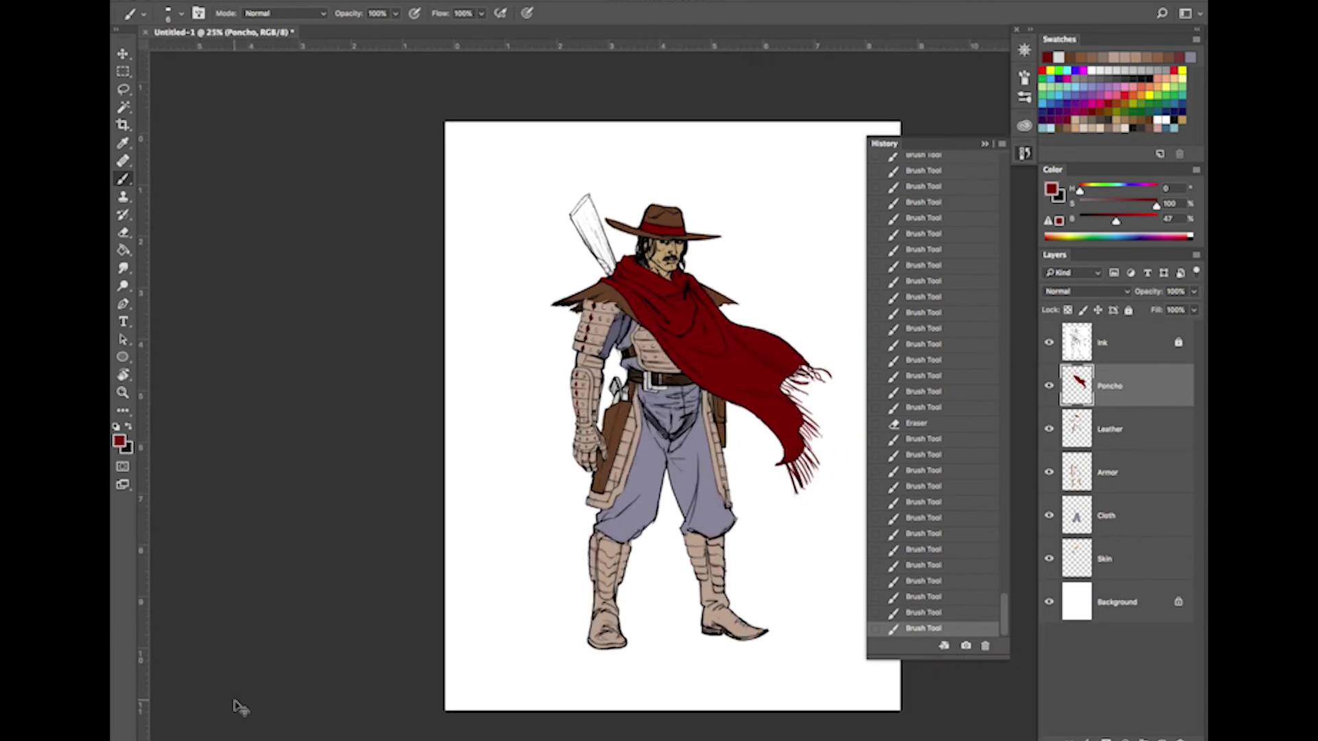
{"action": "key", "text": "super+plus"}
{"action": "key", "text": "super+plus"}
{"action": "key", "text": "super+minus"}
{"action": "key", "text": "super+plus"}
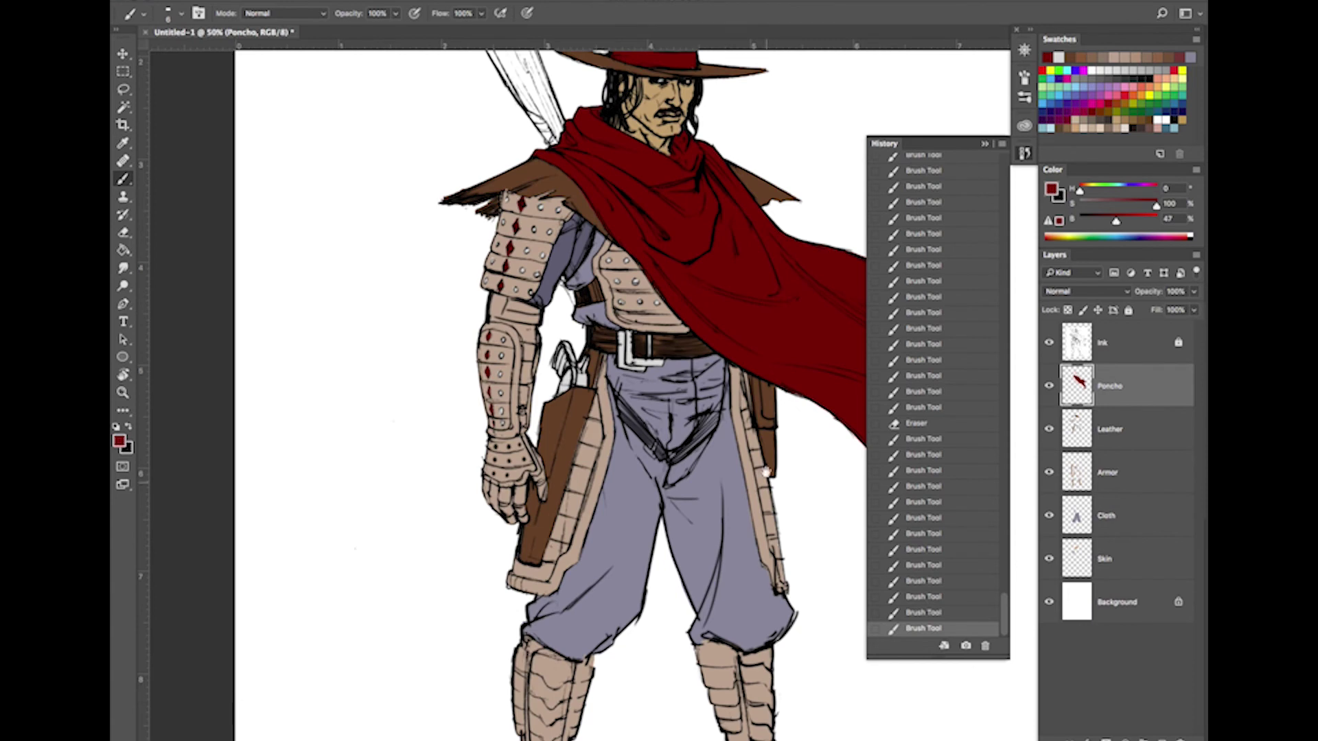
{"action": "left_click_drag", "start_coordinate": [797, 125], "coordinate": [701, 446]}
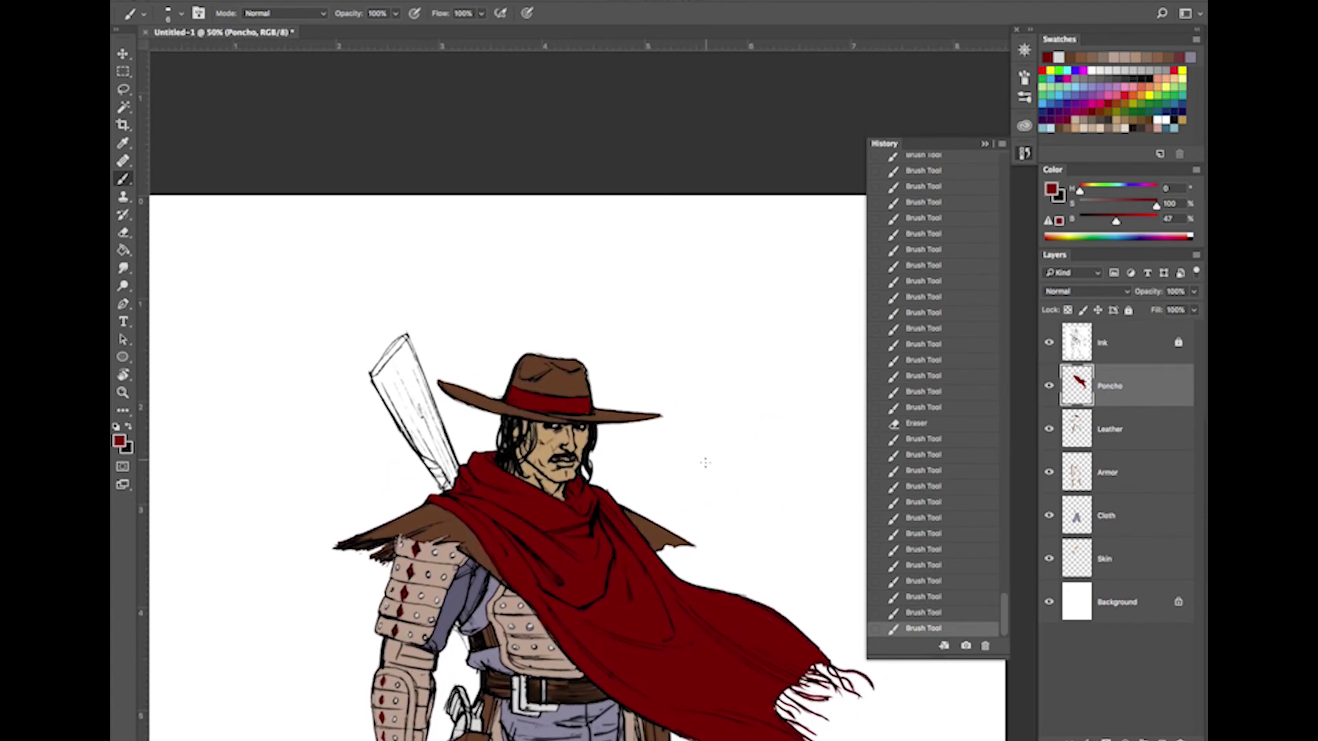
Toggle the Poncho, Leather, Armor and Cloth layers' visibility to check which parts each one holds
{"action": "left_click", "coordinate": [1049, 386]}
{"action": "left_click", "coordinate": [1049, 386]}
{"action": "left_click", "coordinate": [1048, 429]}
{"action": "left_click", "coordinate": [1048, 430]}
{"action": "left_click", "coordinate": [1048, 429]}
{"action": "left_click", "coordinate": [1049, 429]}
{"action": "left_click", "coordinate": [1049, 430]}
{"action": "left_click", "coordinate": [1049, 430]}
{"action": "left_click", "coordinate": [1049, 430]}
{"action": "left_click", "coordinate": [1049, 430]}
{"action": "left_click", "coordinate": [1048, 473]}
{"action": "left_click", "coordinate": [1049, 473]}
{"action": "left_click", "coordinate": [1049, 516]}
{"action": "left_click", "coordinate": [1048, 516]}
{"action": "left_click", "coordinate": [1048, 516]}
{"action": "left_click", "coordinate": [1049, 516]}
{"action": "left_click", "coordinate": [1049, 516]}
{"action": "left_click", "coordinate": [1049, 516]}
{"action": "left_click", "coordinate": [1049, 516]}
{"action": "left_click", "coordinate": [1049, 516]}
Select the Cloth layer, sample the belt's brown and darken it to 25% brightness
{"action": "left_click", "coordinate": [474, 546], "text": "alt"}
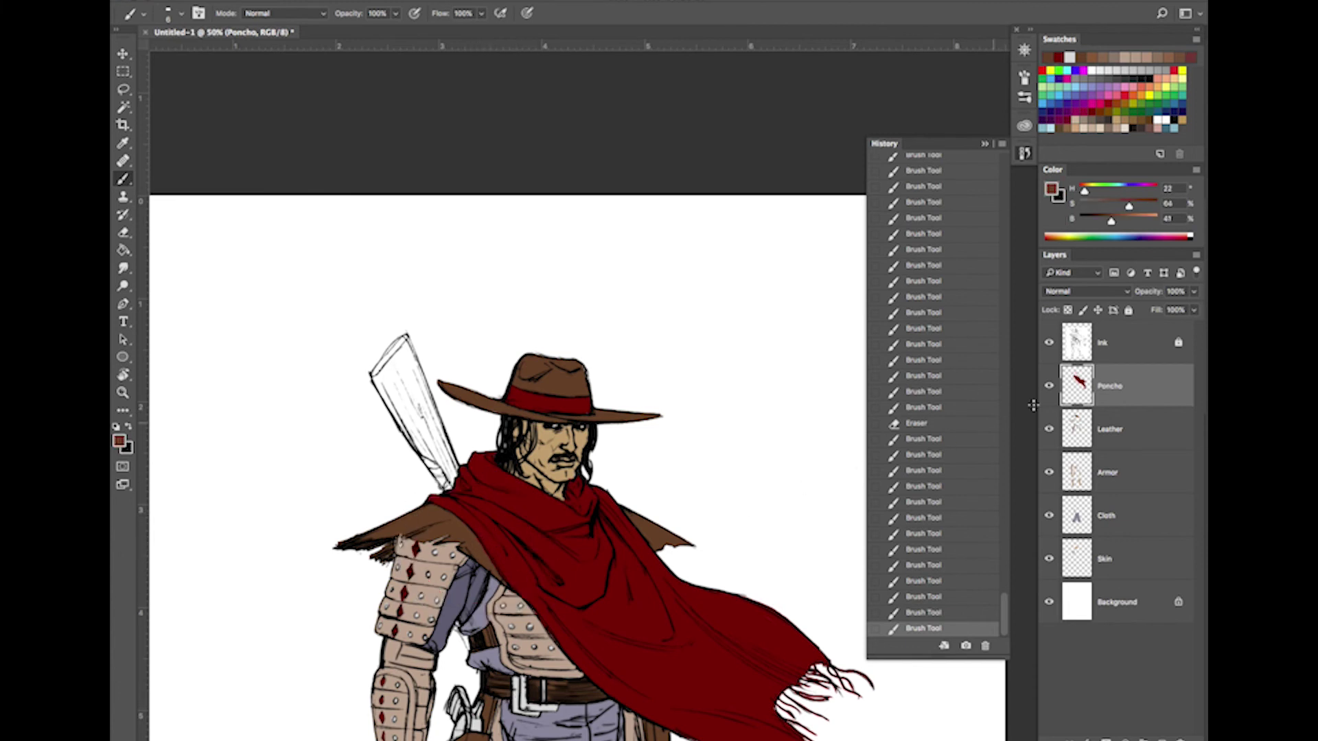
{"action": "left_click", "coordinate": [1118, 522]}
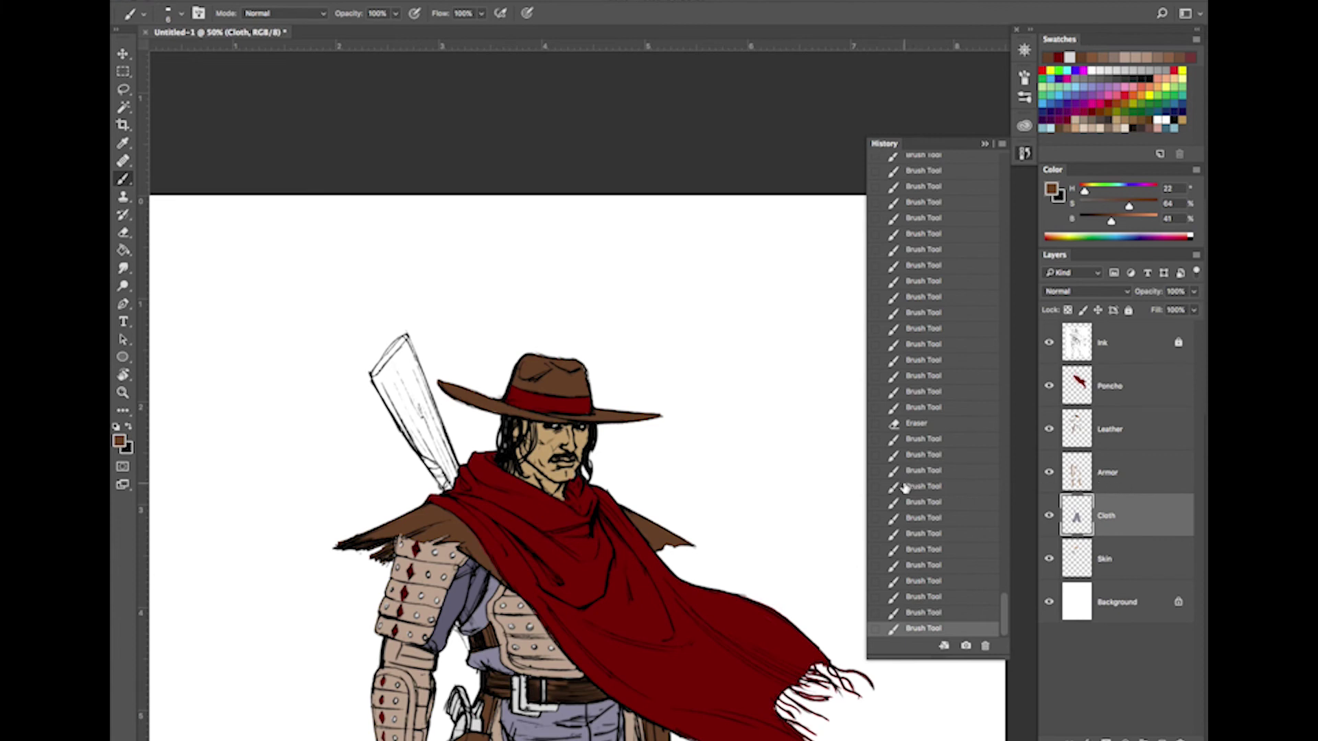
{"action": "left_click_drag", "start_coordinate": [732, 654], "coordinate": [664, 497]}
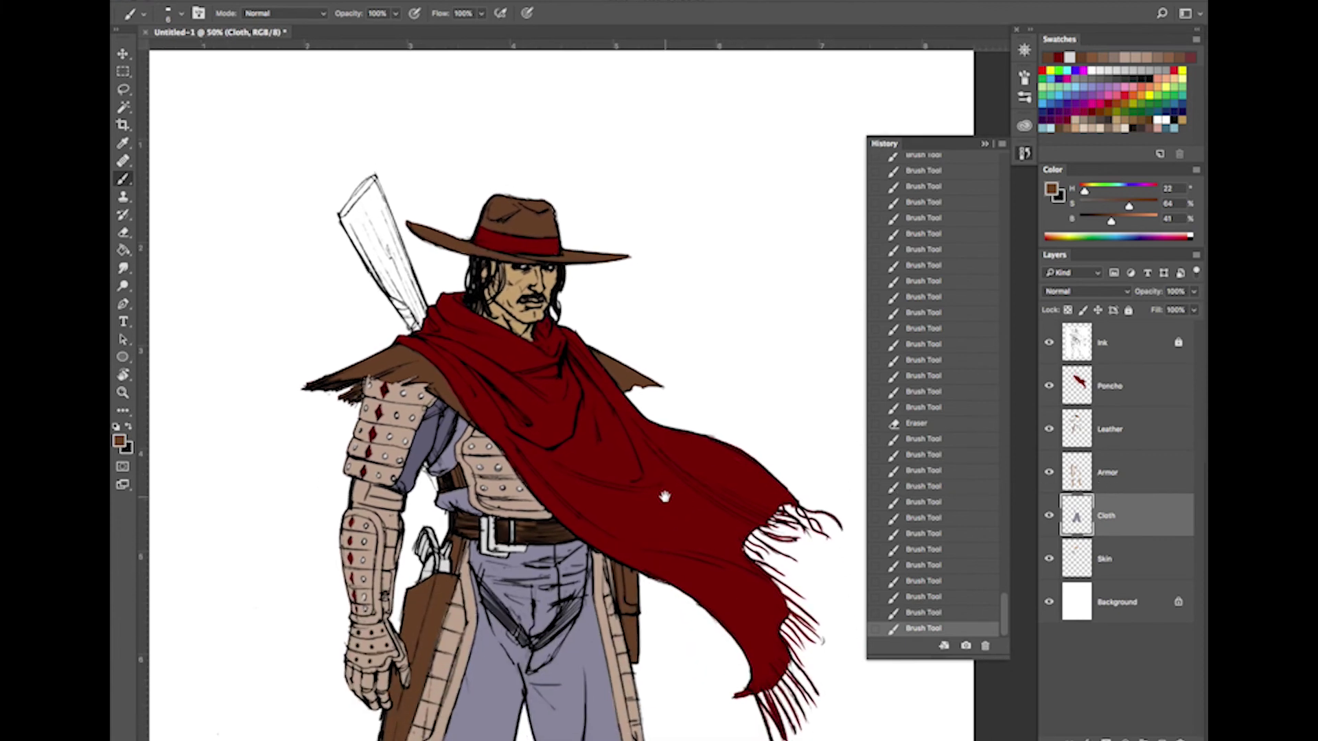
{"action": "left_click", "coordinate": [529, 522], "text": "alt"}
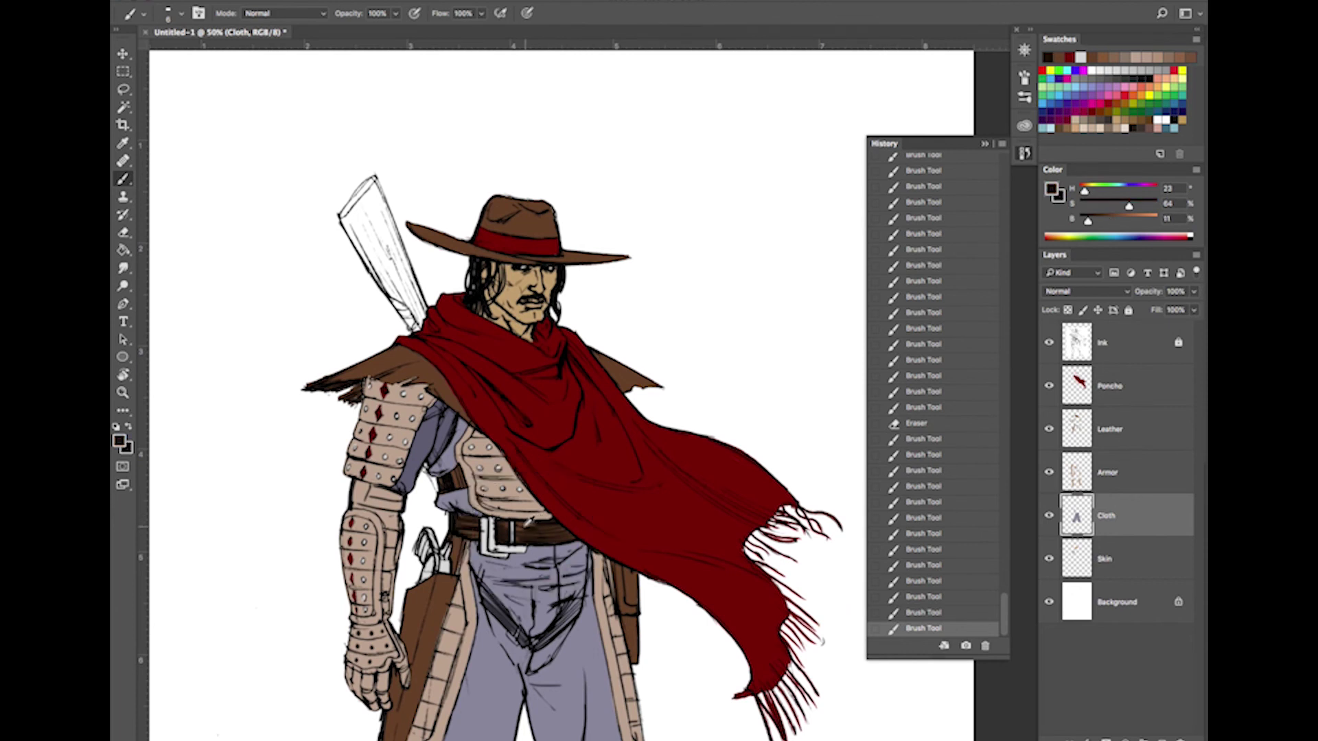
{"action": "left_click", "coordinate": [527, 525], "text": "alt"}
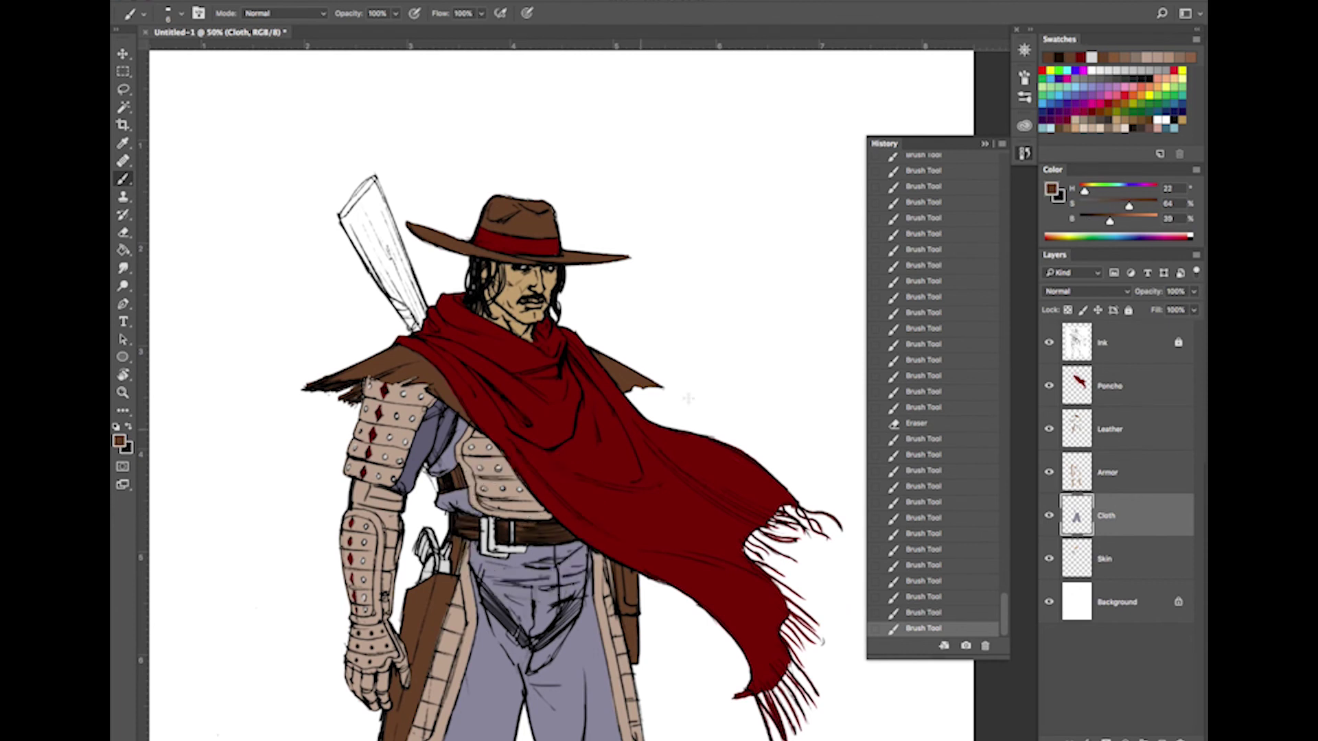
{"action": "left_click_drag", "start_coordinate": [1110, 221], "coordinate": [1098, 221]}
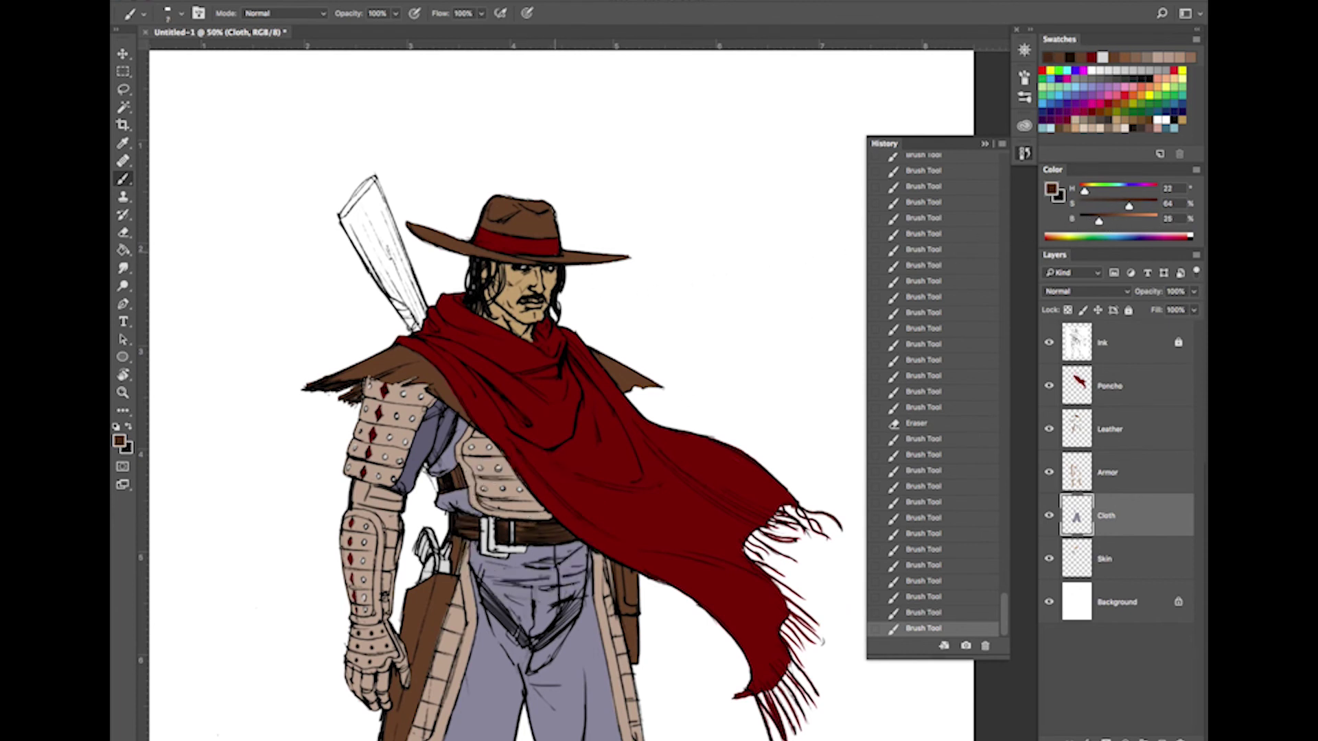
Fill the rifle stock behind the shoulder with the dark brown, using an enlarged brush of about 25 px
{"action": "key", "text": "bracketright"}
{"action": "key", "text": "bracketright"}
{"action": "key", "text": "bracketright"}
{"action": "key", "text": "bracketright"}
{"action": "key", "text": "bracketright"}
{"action": "key", "text": "bracketright"}
{"action": "key", "text": "bracketright"}
{"action": "left_click_drag", "start_coordinate": [347, 214], "coordinate": [412, 328]}
{"action": "key", "text": "ctrl+z"}
{"action": "key", "text": "ctrl+z"}
{"action": "mouse_move", "coordinate": [359, 231]}
{"action": "left_mouse_down"}
{"action": "mouse_move", "coordinate": [371, 256]}
{"action": "mouse_move", "coordinate": [345, 216]}
{"action": "mouse_move", "coordinate": [418, 323]}
{"action": "mouse_move", "coordinate": [375, 192]}
{"action": "mouse_move", "coordinate": [358, 185]}
{"action": "mouse_move", "coordinate": [346, 214]}
{"action": "mouse_move", "coordinate": [370, 182]}
{"action": "mouse_move", "coordinate": [369, 216]}
{"action": "mouse_move", "coordinate": [350, 219]}
{"action": "mouse_move", "coordinate": [384, 266]}
{"action": "mouse_move", "coordinate": [371, 201]}
{"action": "mouse_move", "coordinate": [351, 215]}
{"action": "mouse_move", "coordinate": [405, 296]}
{"action": "left_mouse_up"}
{"action": "key", "text": "ctrl+z"}
{"action": "key", "text": "bracketleft"}
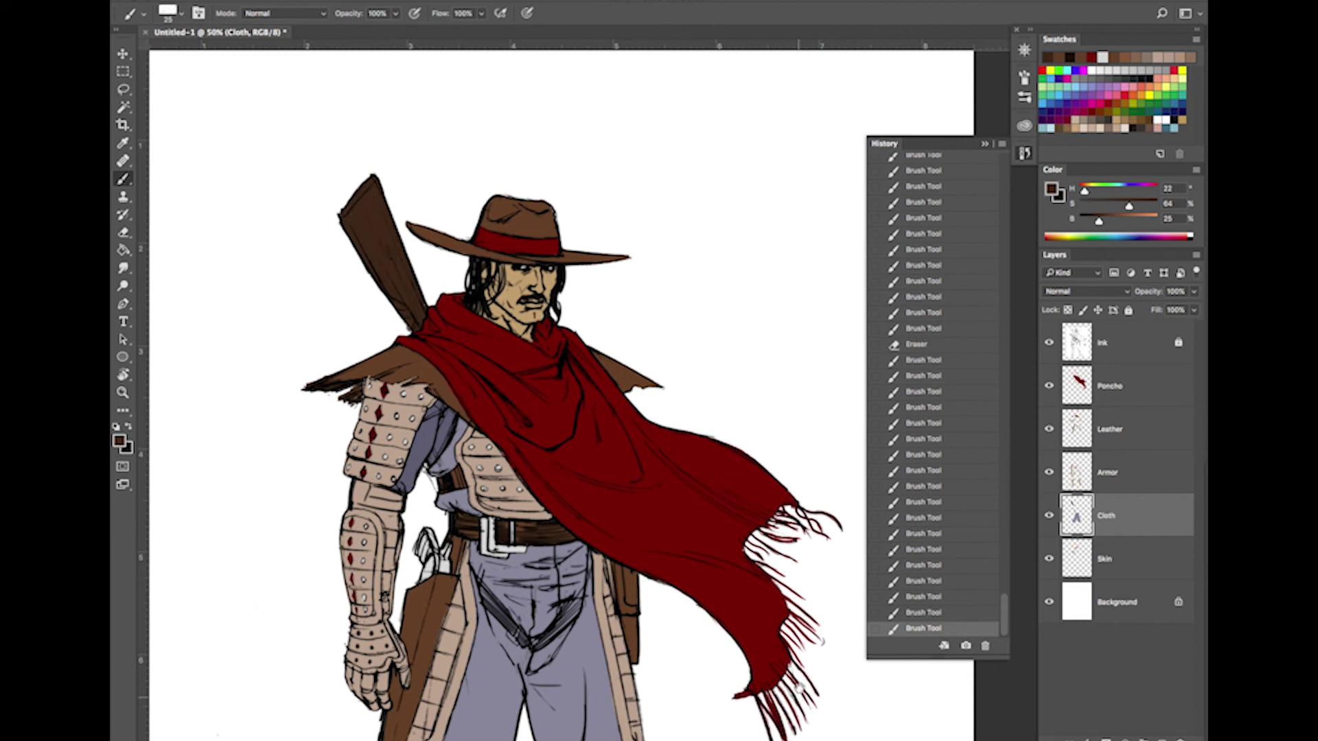
Examine the coloured figure from hat to boots, both close up and as a whole
{"action": "scroll", "coordinate": [799, 638], "scroll_direction": "down", "scroll_amount": 6}
{"action": "left_click_drag", "start_coordinate": [799, 641], "coordinate": [794, 597]}
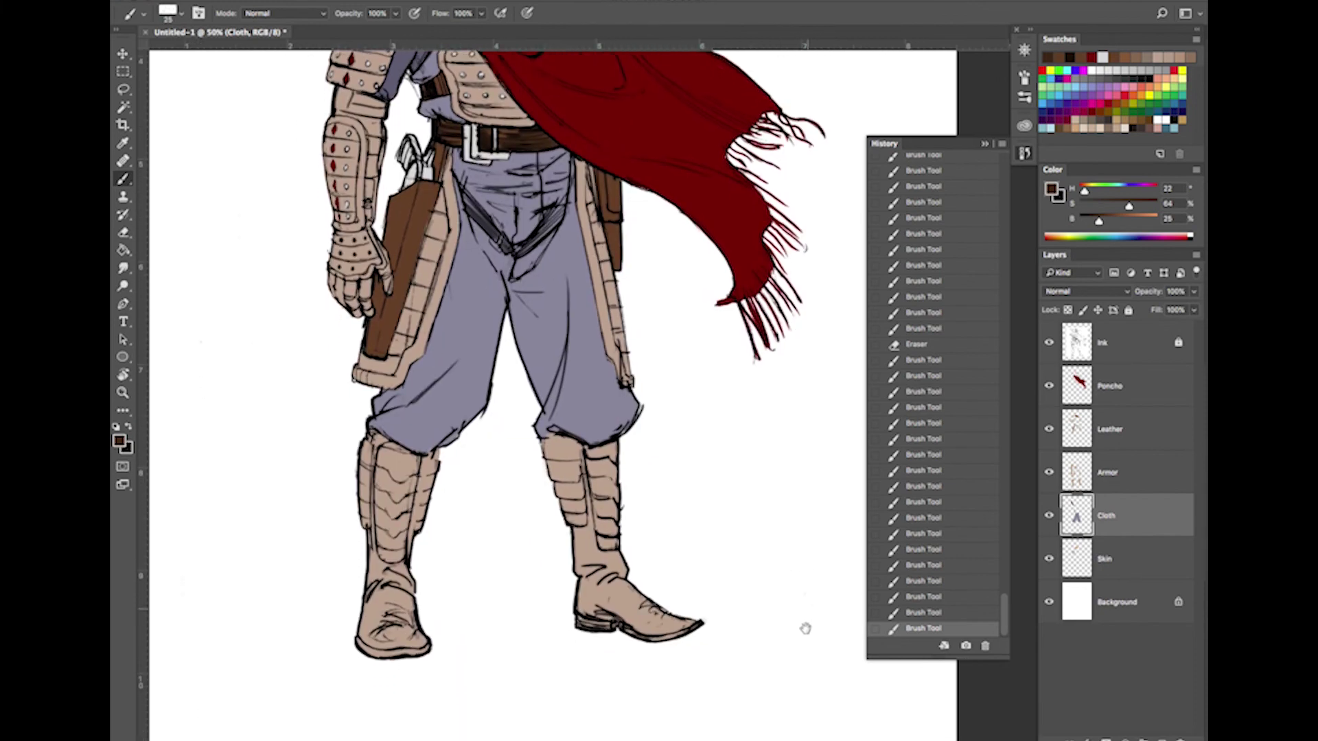
{"action": "left_click_drag", "start_coordinate": [832, 460], "coordinate": [809, 594]}
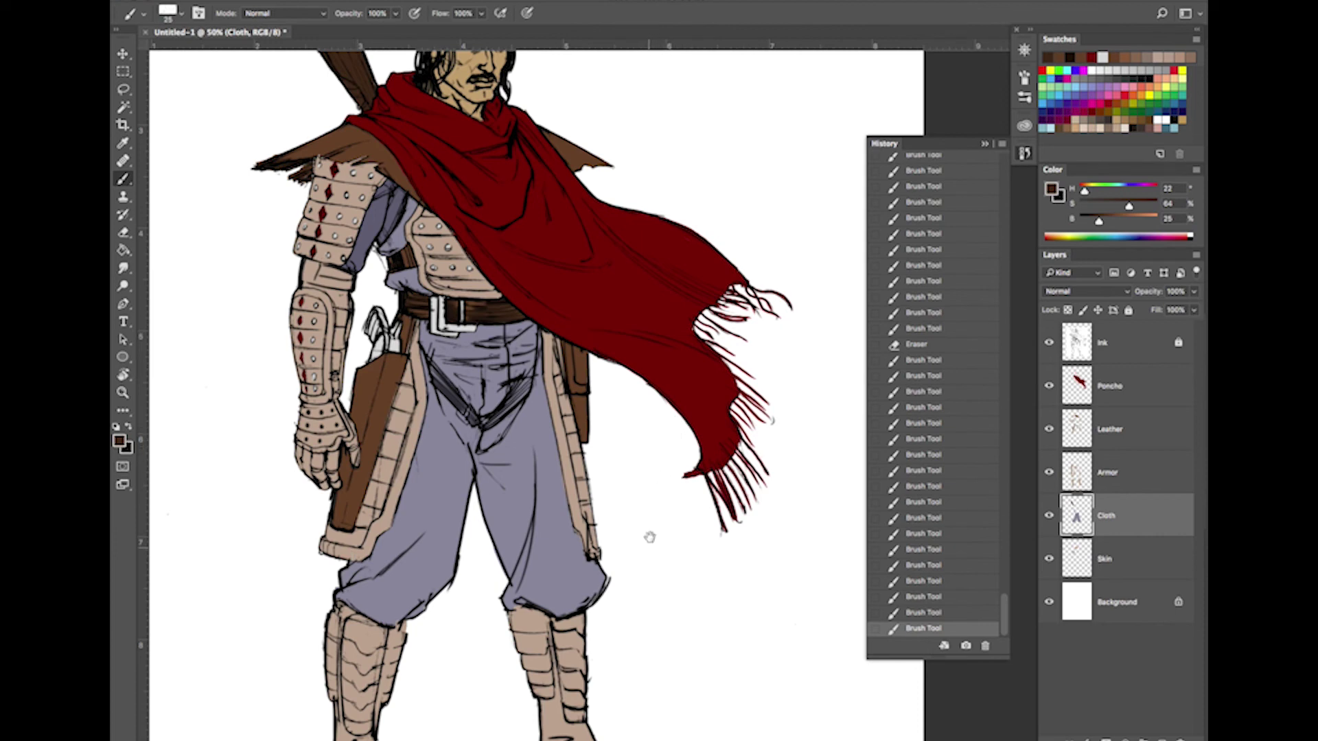
{"action": "scroll", "coordinate": [650, 536], "scroll_direction": "down", "scroll_amount": 5}
{"action": "left_click_drag", "start_coordinate": [667, 466], "coordinate": [657, 486]}
{"action": "key", "text": "super+minus"}
{"action": "key", "text": "super+minus"}
{"action": "key", "text": "super+plus"}
{"action": "key", "text": "super+plus"}
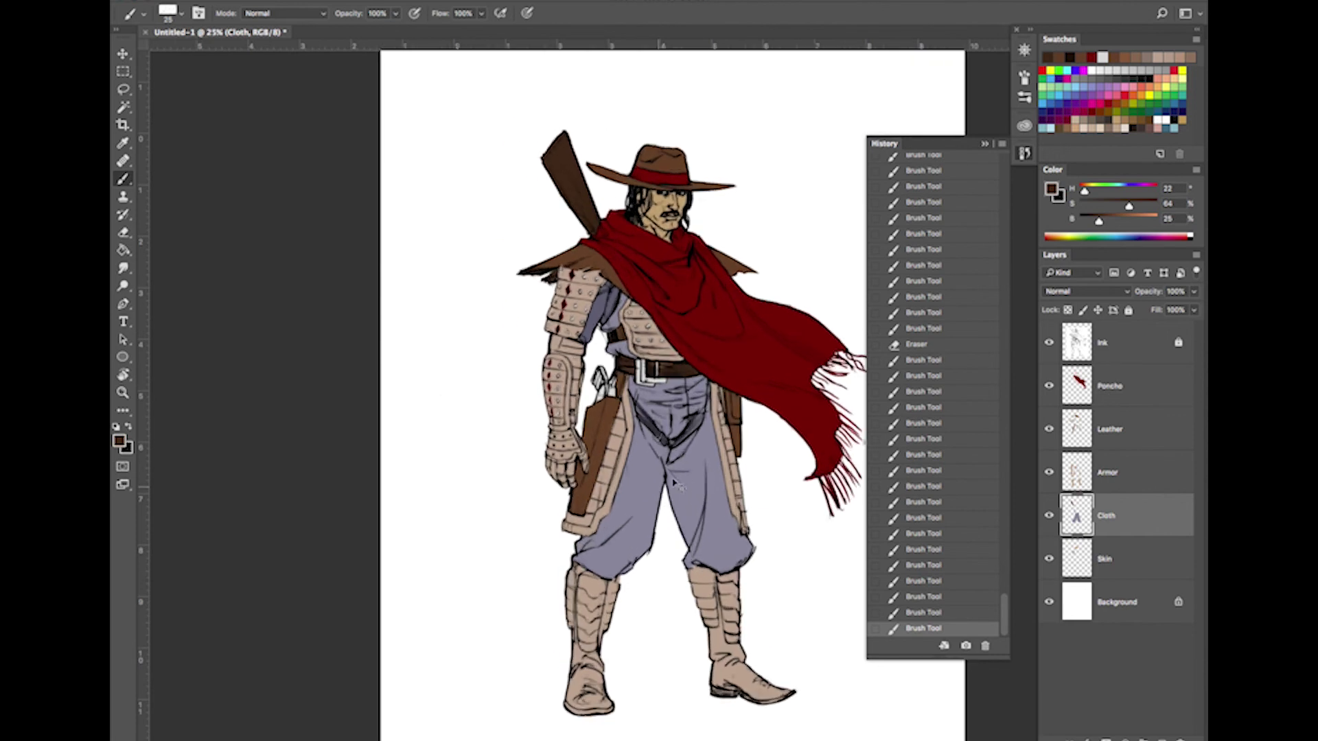
{"action": "left_click_drag", "start_coordinate": [776, 457], "coordinate": [707, 492]}
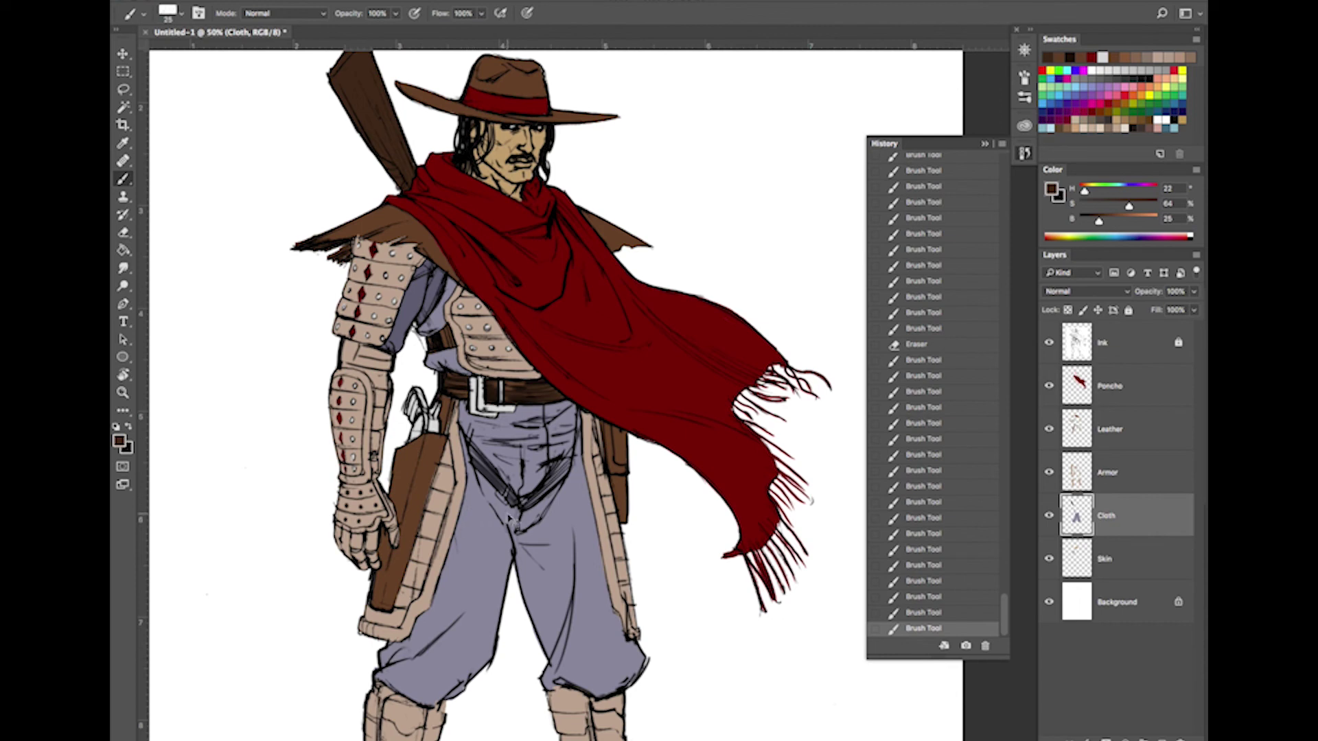
Save the drawing as Cowboy.psd
{"action": "key", "text": "ctrl+minus"}
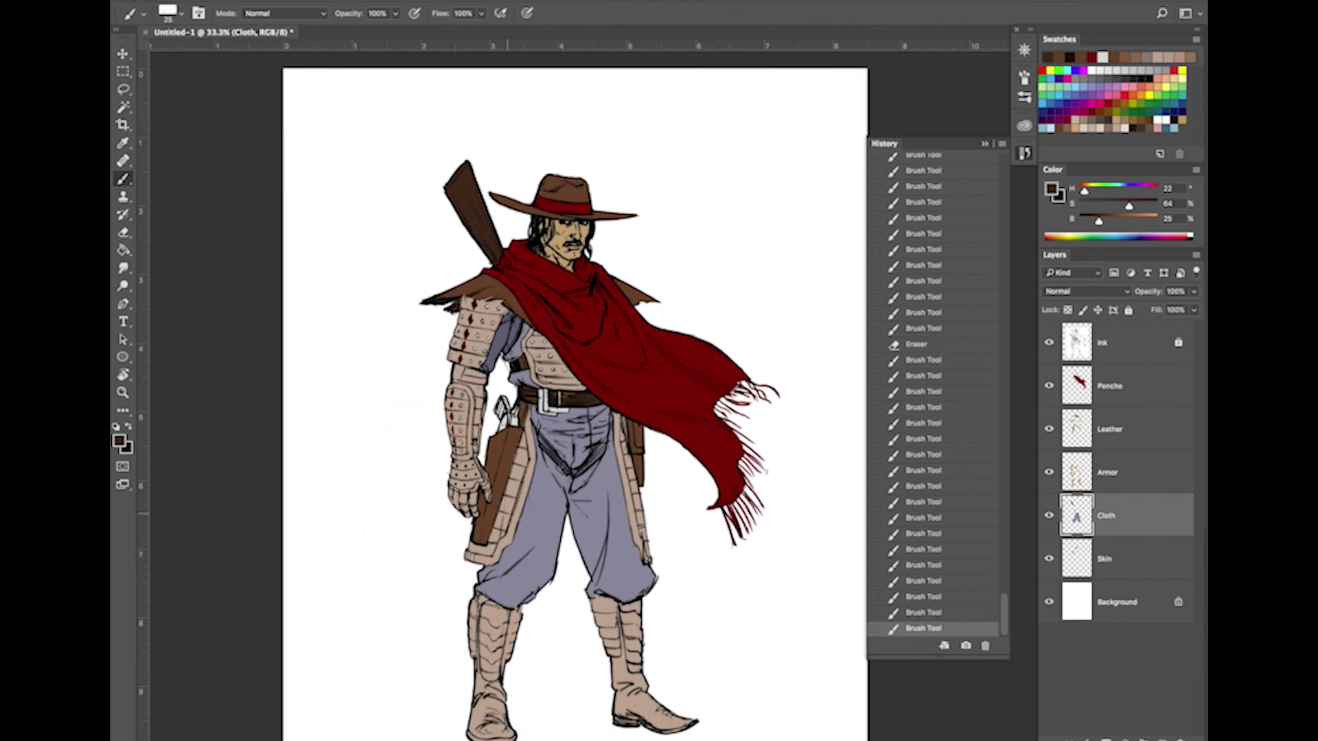
{"action": "key", "text": "ctrl+s"}
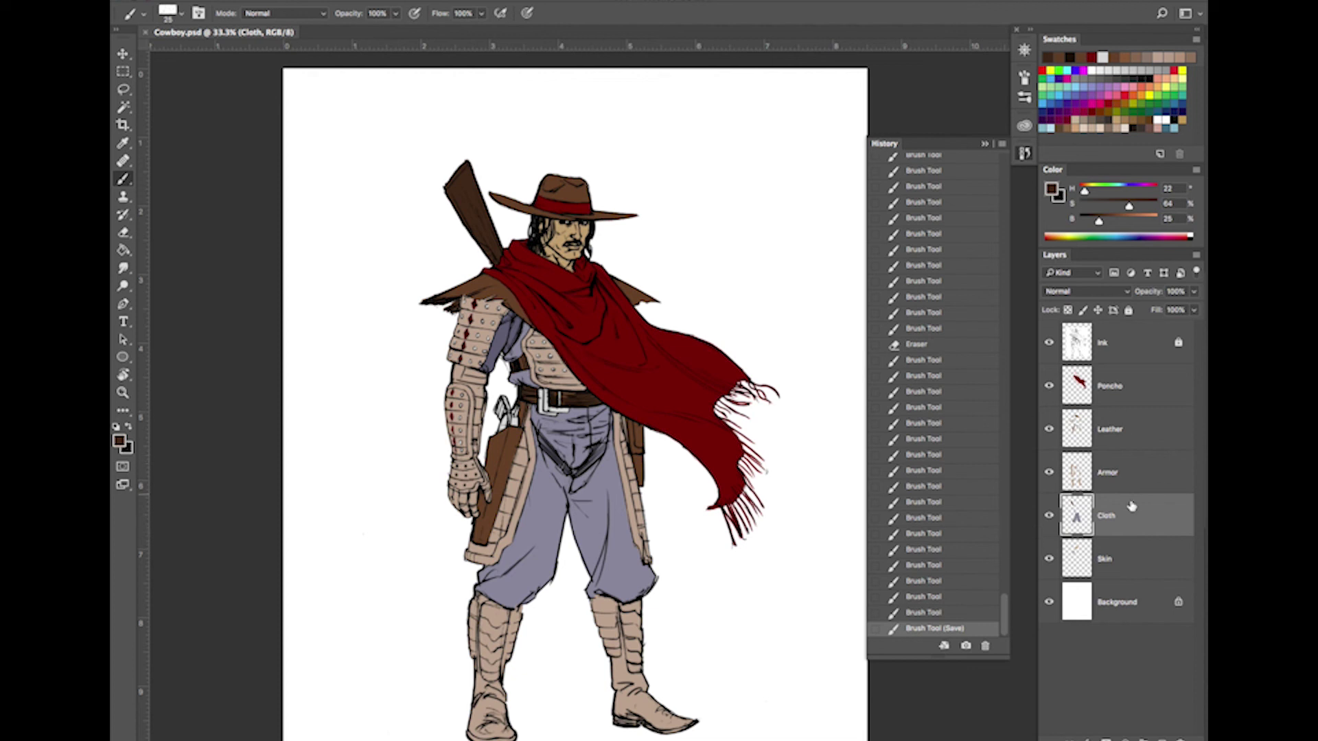
Select the Leather layer, check its contents and sample the hat's brown as the painting colour
{"action": "left_click", "coordinate": [1136, 439]}
{"action": "left_click", "coordinate": [1049, 428]}
{"action": "left_click", "coordinate": [1048, 429]}
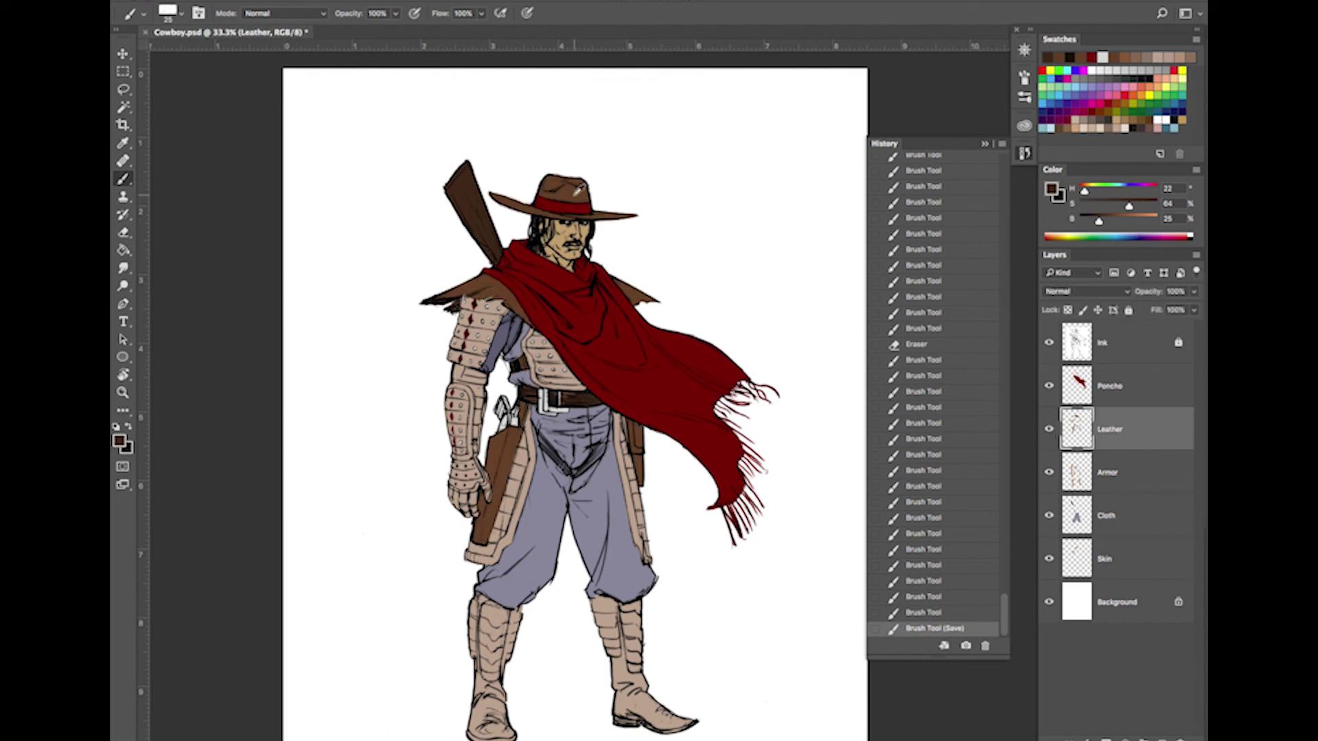
{"action": "left_click", "coordinate": [581, 190], "text": "alt"}
{"action": "key", "text": "super+plus"}
{"action": "key", "text": "super+plus"}
{"action": "key", "text": "super+plus"}
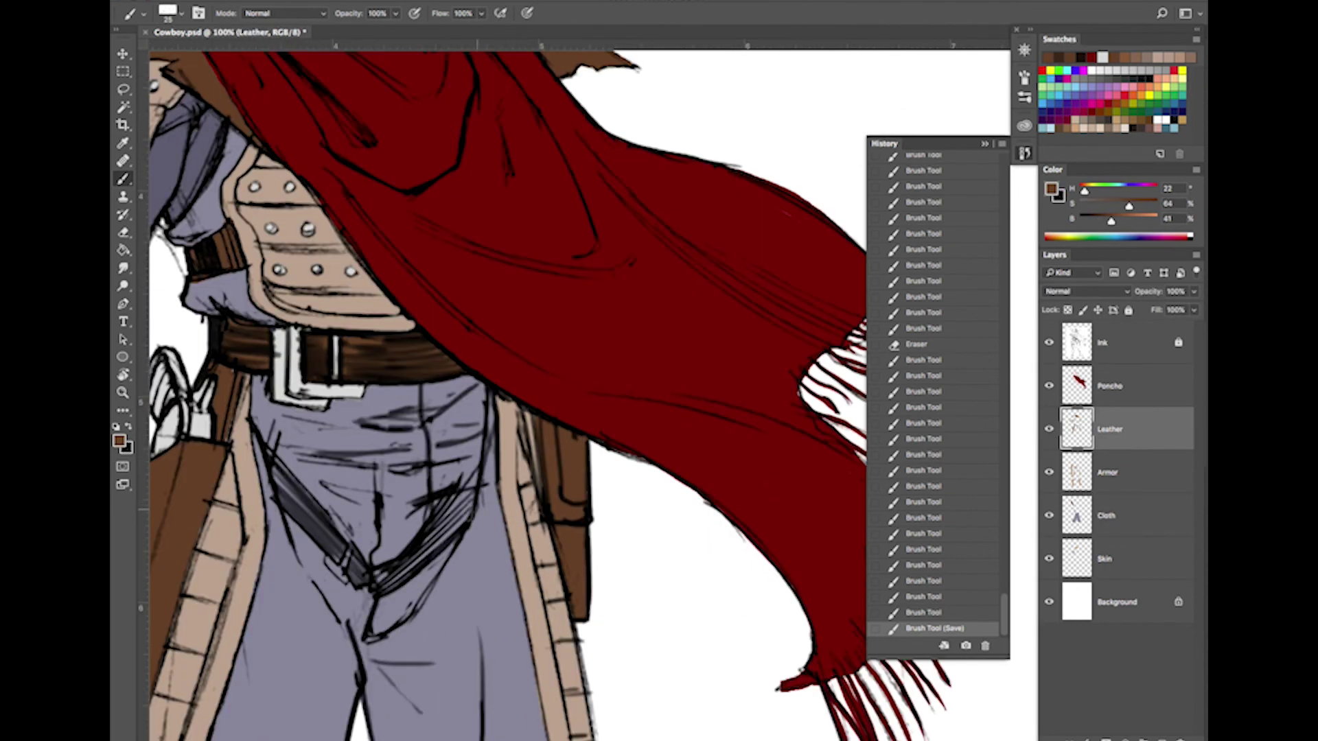
Paint the two straps meeting below the belt brown with a 9 px brush
{"action": "key", "text": "bracketleft"}
{"action": "key", "text": "bracketleft"}
{"action": "key", "text": "bracketleft"}
{"action": "left_click_drag", "start_coordinate": [468, 480], "coordinate": [385, 580]}
{"action": "left_click_drag", "start_coordinate": [441, 541], "coordinate": [385, 590]}
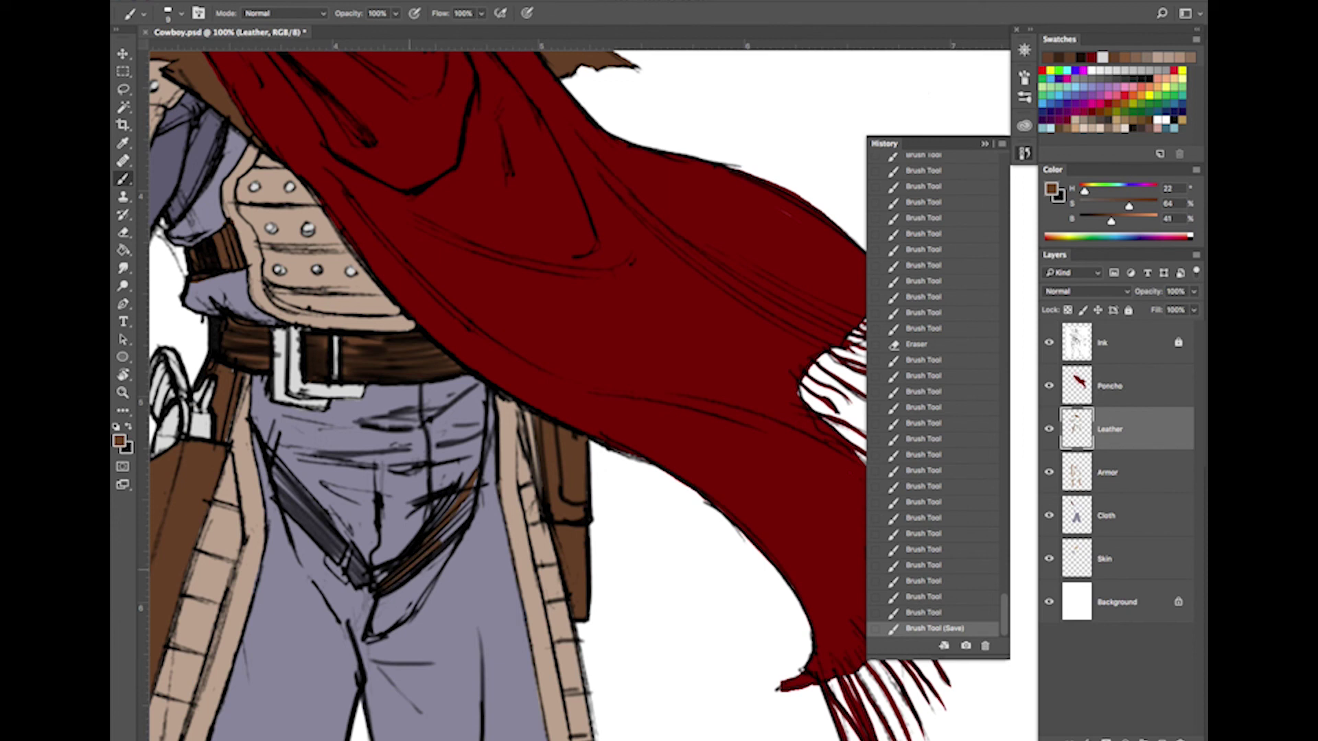
{"action": "mouse_move", "coordinate": [440, 541]}
{"action": "left_mouse_down"}
{"action": "mouse_move", "coordinate": [474, 482]}
{"action": "mouse_move", "coordinate": [439, 536]}
{"action": "mouse_move", "coordinate": [438, 522]}
{"action": "left_mouse_up"}
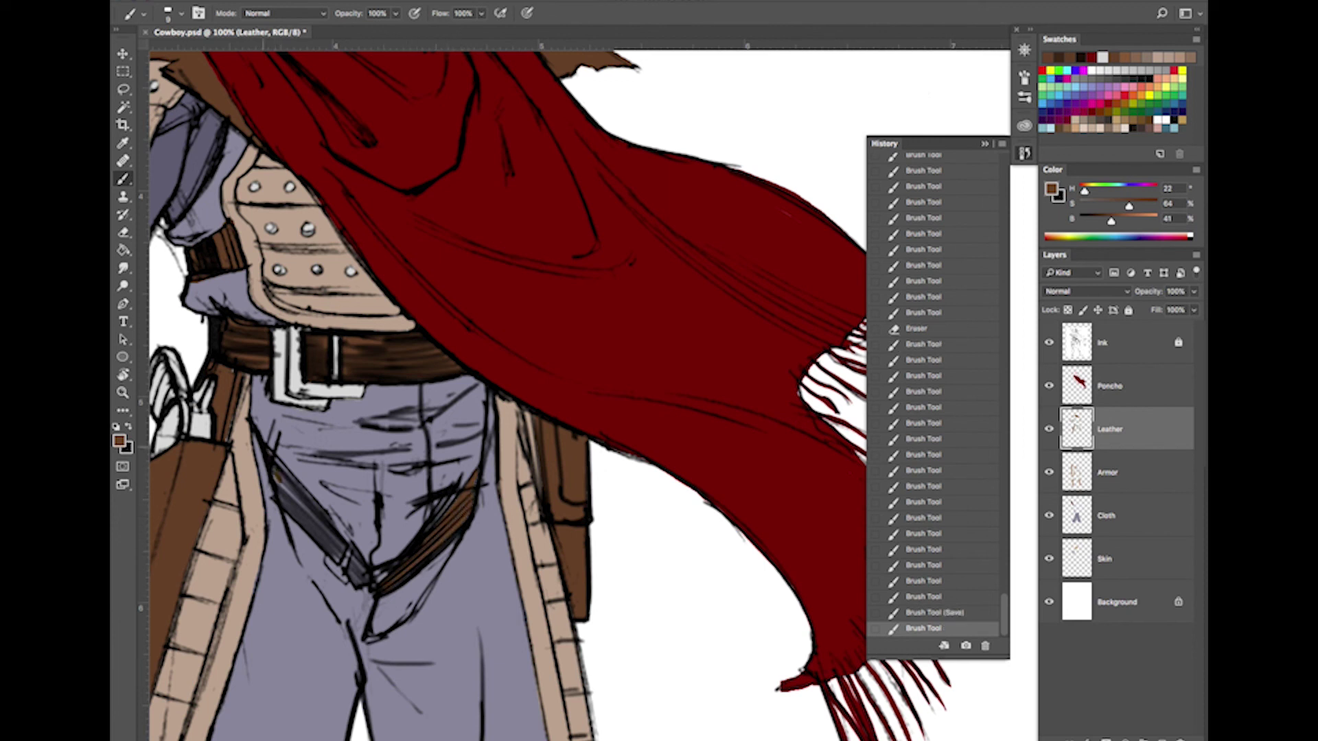
{"action": "left_click_drag", "start_coordinate": [278, 461], "coordinate": [358, 579]}
Toggle the Leather layer's visibility to examine which parts of the legs and boots are painted on it
{"action": "key", "text": "super+minus"}
{"action": "key", "text": "super+minus"}
{"action": "key", "text": "super+minus"}
{"action": "key", "text": "super+minus"}
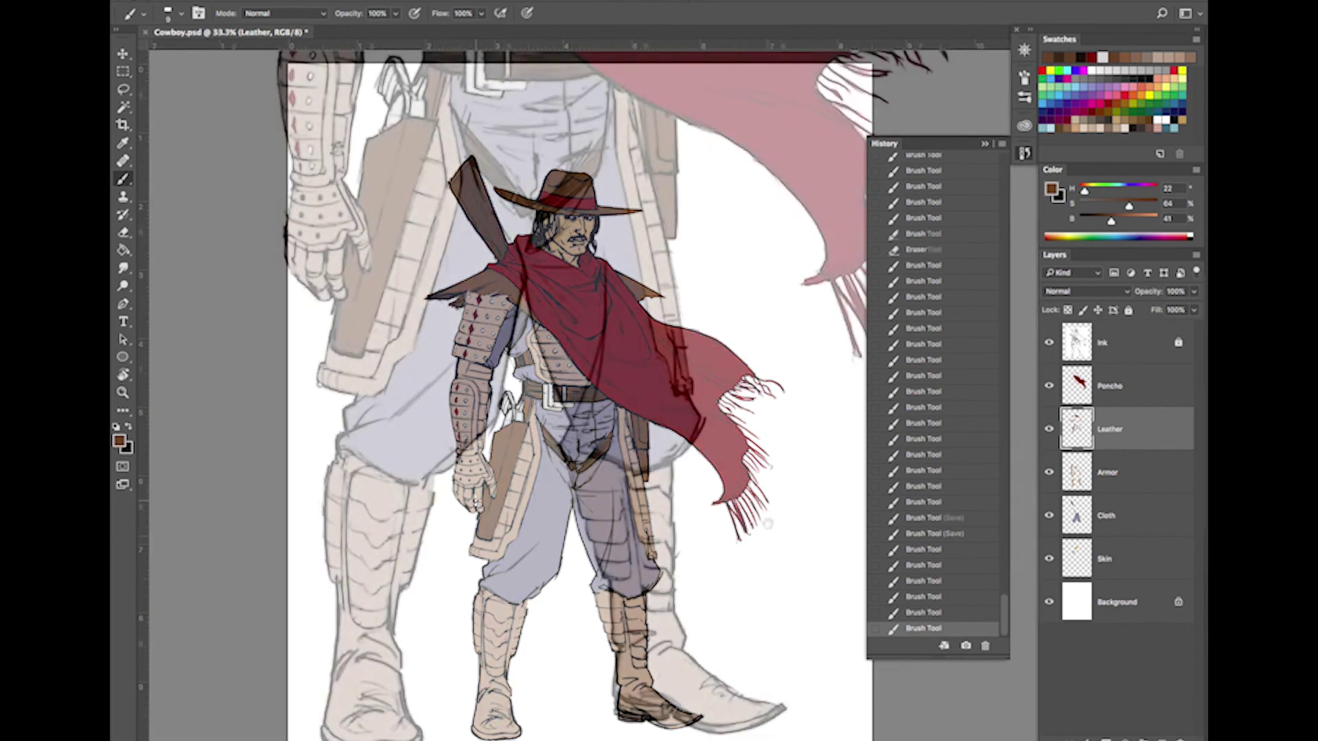
{"action": "left_click_drag", "start_coordinate": [766, 546], "coordinate": [764, 484]}
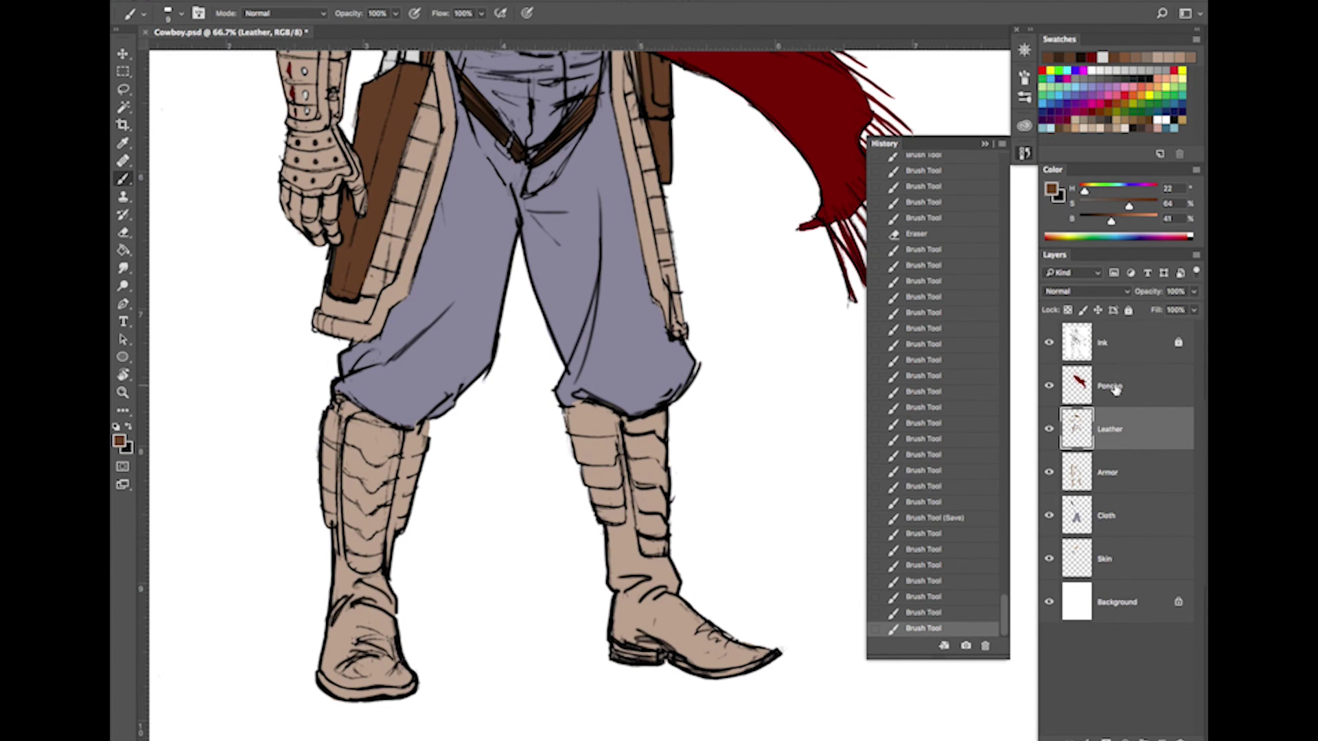
{"action": "left_click", "coordinate": [1047, 430]}
{"action": "left_click", "coordinate": [1048, 430]}
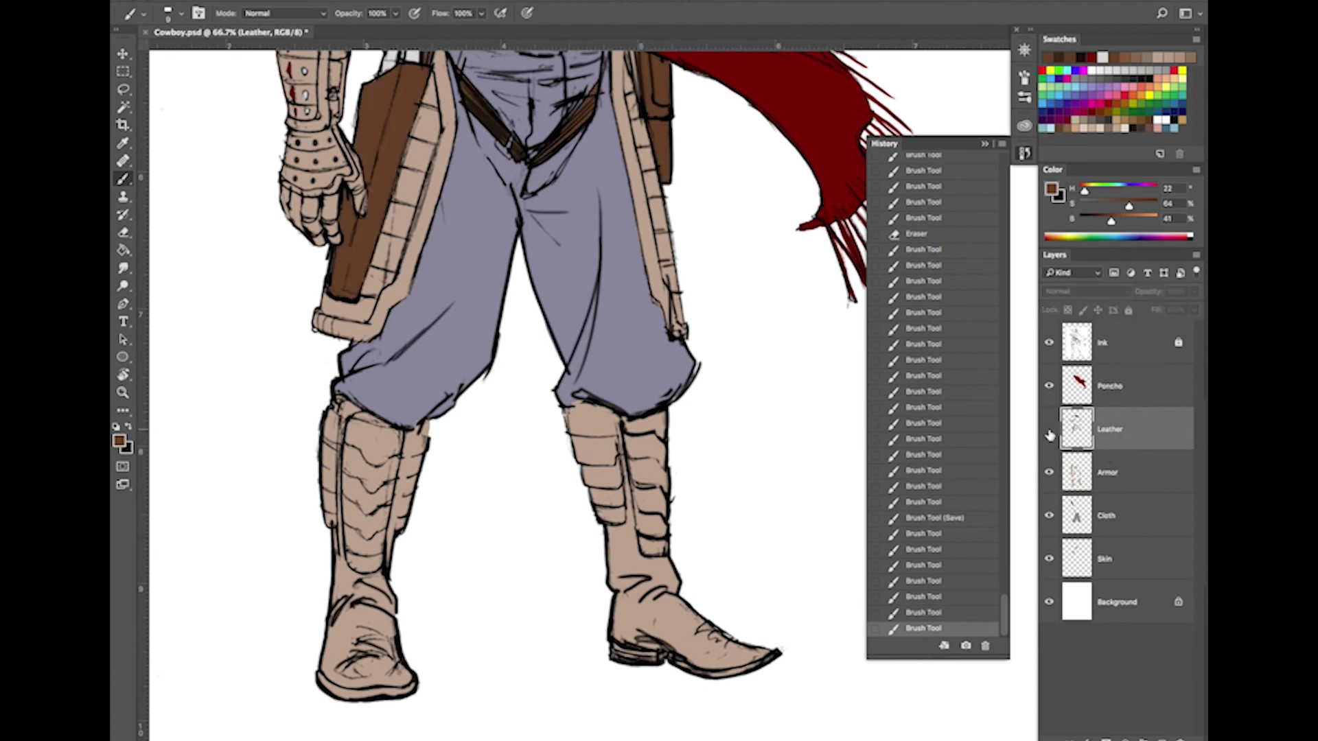
{"action": "left_click", "coordinate": [1047, 430]}
{"action": "left_click", "coordinate": [1048, 430]}
{"action": "left_click", "coordinate": [1048, 430]}
{"action": "left_click", "coordinate": [1048, 430]}
{"action": "left_click", "coordinate": [1047, 430]}
{"action": "left_click", "coordinate": [1048, 430]}
{"action": "left_click", "coordinate": [1048, 431]}
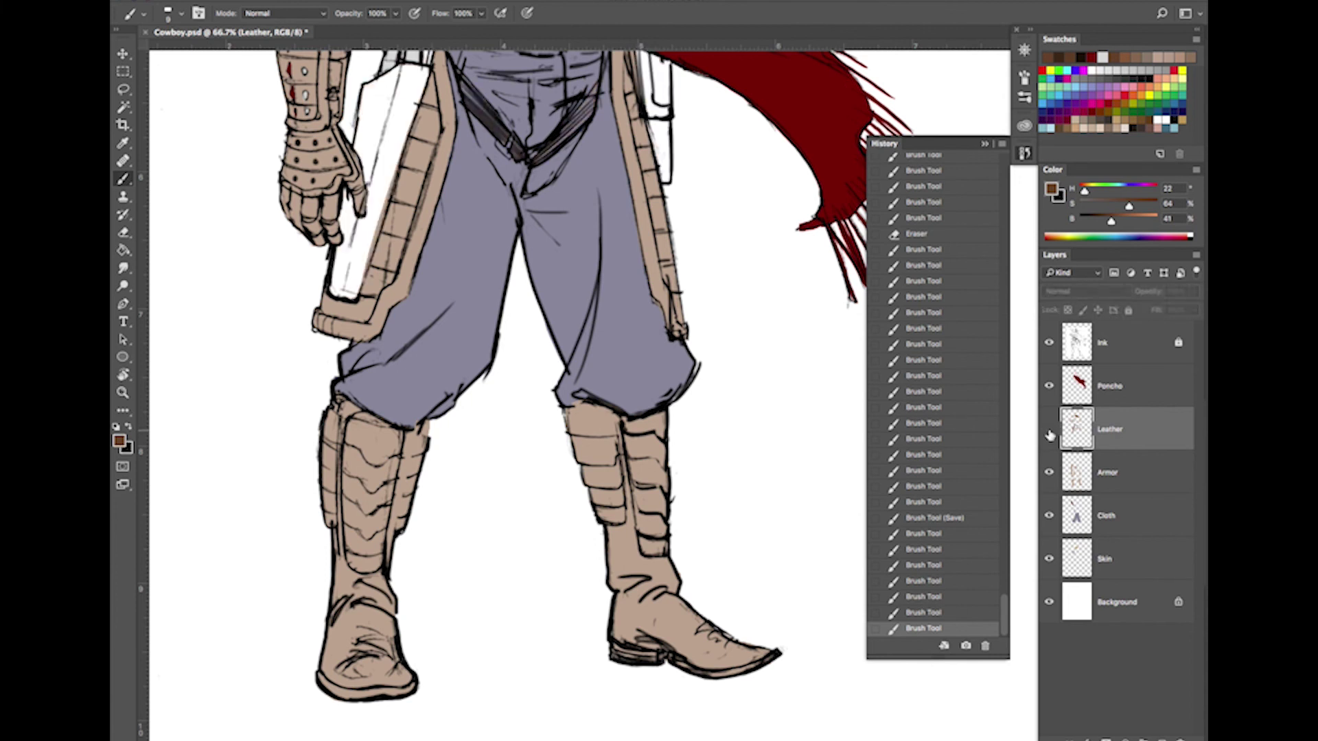
{"action": "left_click", "coordinate": [1047, 430]}
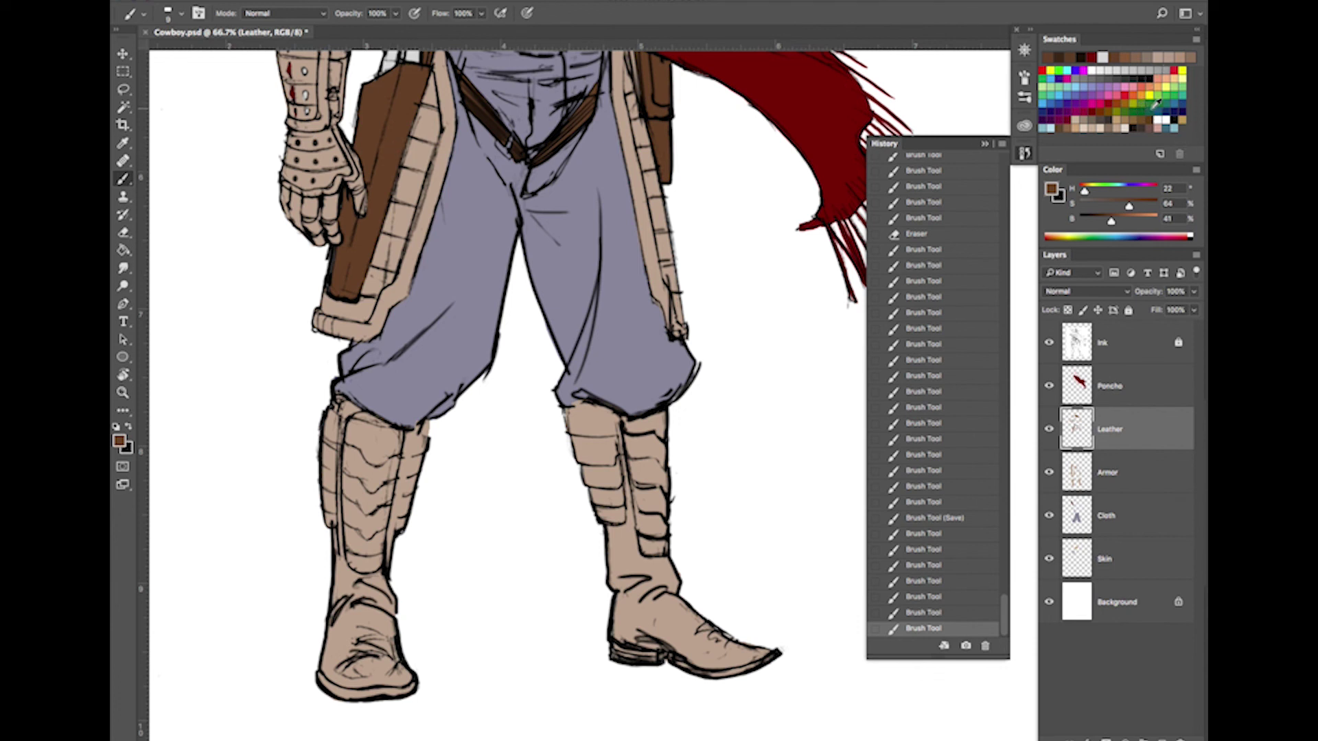
Set the colour to 19% saturation and 33% brightness and paint the strip between the shin plates of the figure's left boot
{"action": "mouse_move", "coordinate": [1112, 224]}
{"action": "left_mouse_down"}
{"action": "mouse_move", "coordinate": [1095, 205]}
{"action": "mouse_move", "coordinate": [1096, 222]}
{"action": "left_mouse_up"}
{"action": "left_click_drag", "start_coordinate": [1109, 223], "coordinate": [1106, 223]}
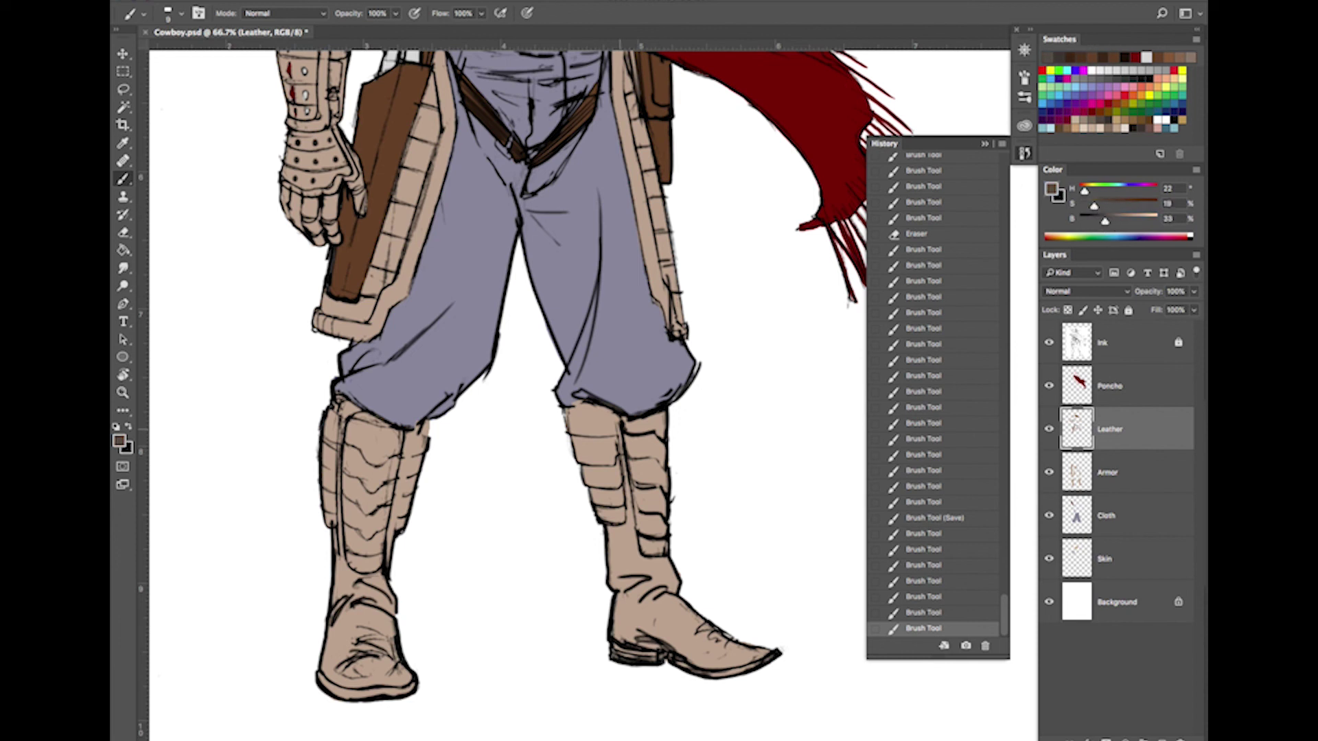
{"action": "left_click_drag", "start_coordinate": [619, 426], "coordinate": [632, 563]}
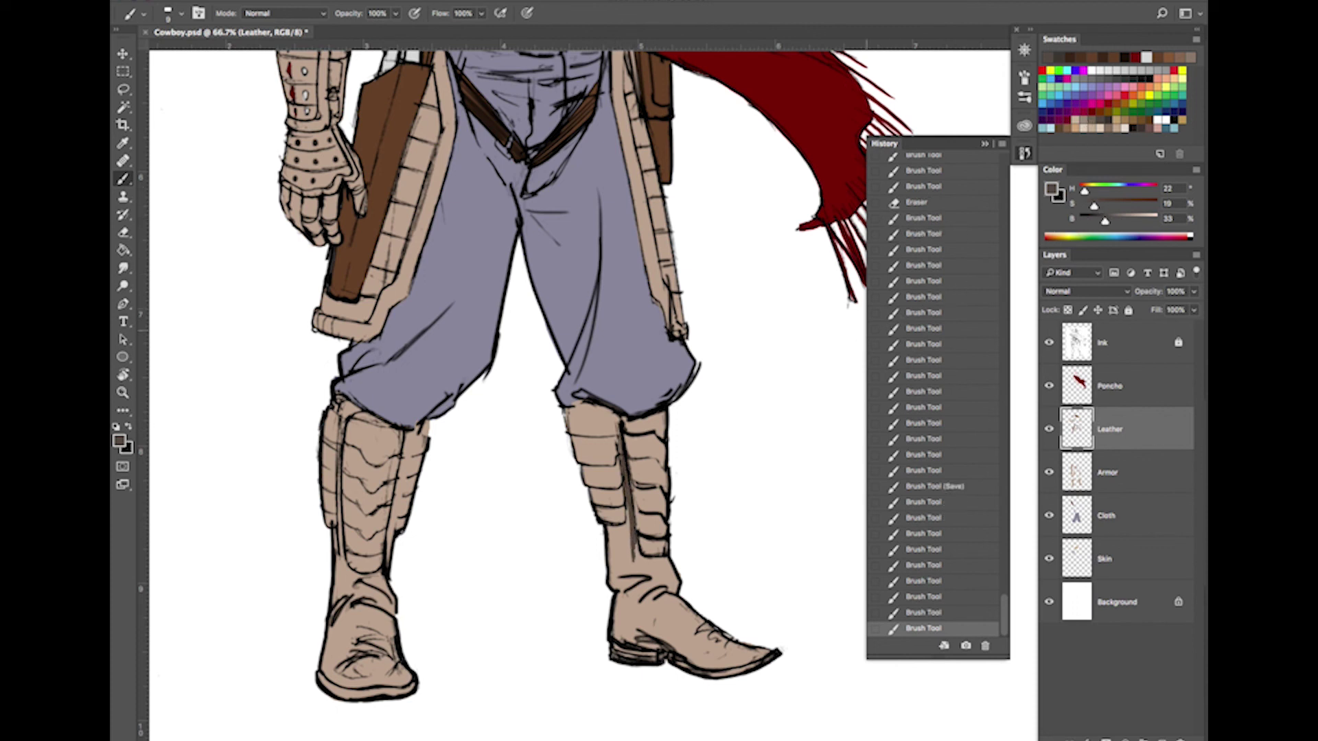
Fill the ankle, foot and pointed toe of the figure's left boot with the dark grey-brown, adjusting the brush size to the area
{"action": "key", "text": "]"}
{"action": "key", "text": "]"}
{"action": "key", "text": "]"}
{"action": "key", "text": "]"}
{"action": "key", "text": "]"}
{"action": "key", "text": "["}
{"action": "key", "text": "["}
{"action": "key", "text": "["}
{"action": "mouse_move", "coordinate": [628, 497]}
{"action": "left_mouse_down"}
{"action": "mouse_move", "coordinate": [631, 539]}
{"action": "mouse_move", "coordinate": [619, 538]}
{"action": "mouse_move", "coordinate": [611, 580]}
{"action": "mouse_move", "coordinate": [617, 549]}
{"action": "mouse_move", "coordinate": [628, 591]}
{"action": "mouse_move", "coordinate": [638, 545]}
{"action": "mouse_move", "coordinate": [632, 602]}
{"action": "mouse_move", "coordinate": [652, 559]}
{"action": "mouse_move", "coordinate": [674, 591]}
{"action": "mouse_move", "coordinate": [641, 639]}
{"action": "mouse_move", "coordinate": [632, 623]}
{"action": "mouse_move", "coordinate": [617, 633]}
{"action": "mouse_move", "coordinate": [617, 651]}
{"action": "mouse_move", "coordinate": [645, 655]}
{"action": "mouse_move", "coordinate": [628, 599]}
{"action": "mouse_move", "coordinate": [630, 638]}
{"action": "mouse_move", "coordinate": [660, 635]}
{"action": "mouse_move", "coordinate": [672, 600]}
{"action": "mouse_move", "coordinate": [721, 645]}
{"action": "mouse_move", "coordinate": [760, 655]}
{"action": "left_mouse_up"}
{"action": "key", "text": "]"}
{"action": "key", "text": "]"}
{"action": "key", "text": "]"}
{"action": "key", "text": "]"}
{"action": "mouse_move", "coordinate": [674, 629]}
{"action": "left_mouse_down"}
{"action": "mouse_move", "coordinate": [694, 664]}
{"action": "mouse_move", "coordinate": [721, 667]}
{"action": "mouse_move", "coordinate": [741, 646]}
{"action": "mouse_move", "coordinate": [703, 637]}
{"action": "mouse_move", "coordinate": [707, 656]}
{"action": "mouse_move", "coordinate": [731, 650]}
{"action": "left_mouse_up"}
{"action": "key", "text": "bracketleft"}
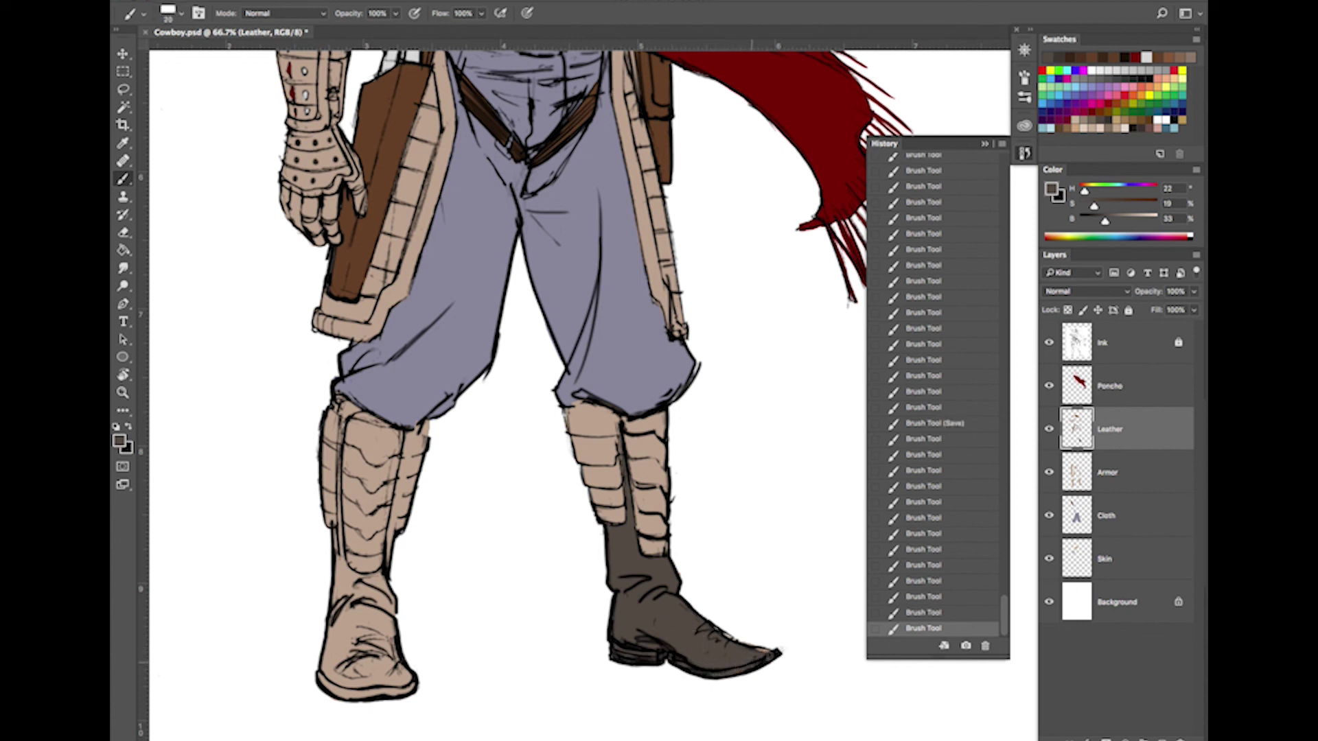
{"action": "left_click_drag", "start_coordinate": [757, 654], "coordinate": [714, 633]}
Paint the narrow strips beside the shin plates and the ankle area of the figure's right boot dark grey-brown with a small brush
{"action": "key", "text": "bracketleft"}
{"action": "left_click_drag", "start_coordinate": [341, 406], "coordinate": [347, 408]}
{"action": "key", "text": "bracketleft"}
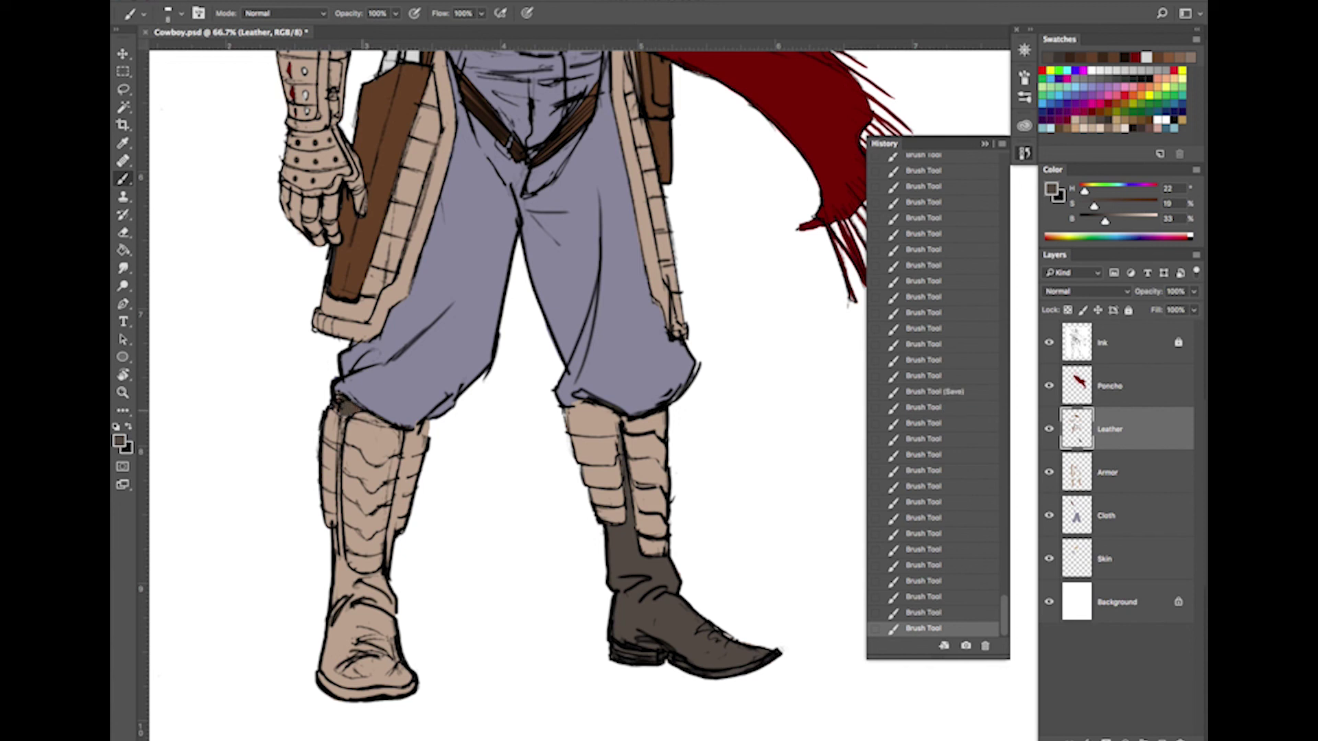
{"action": "left_click_drag", "start_coordinate": [340, 422], "coordinate": [342, 587]}
{"action": "left_click_drag", "start_coordinate": [341, 502], "coordinate": [344, 575]}
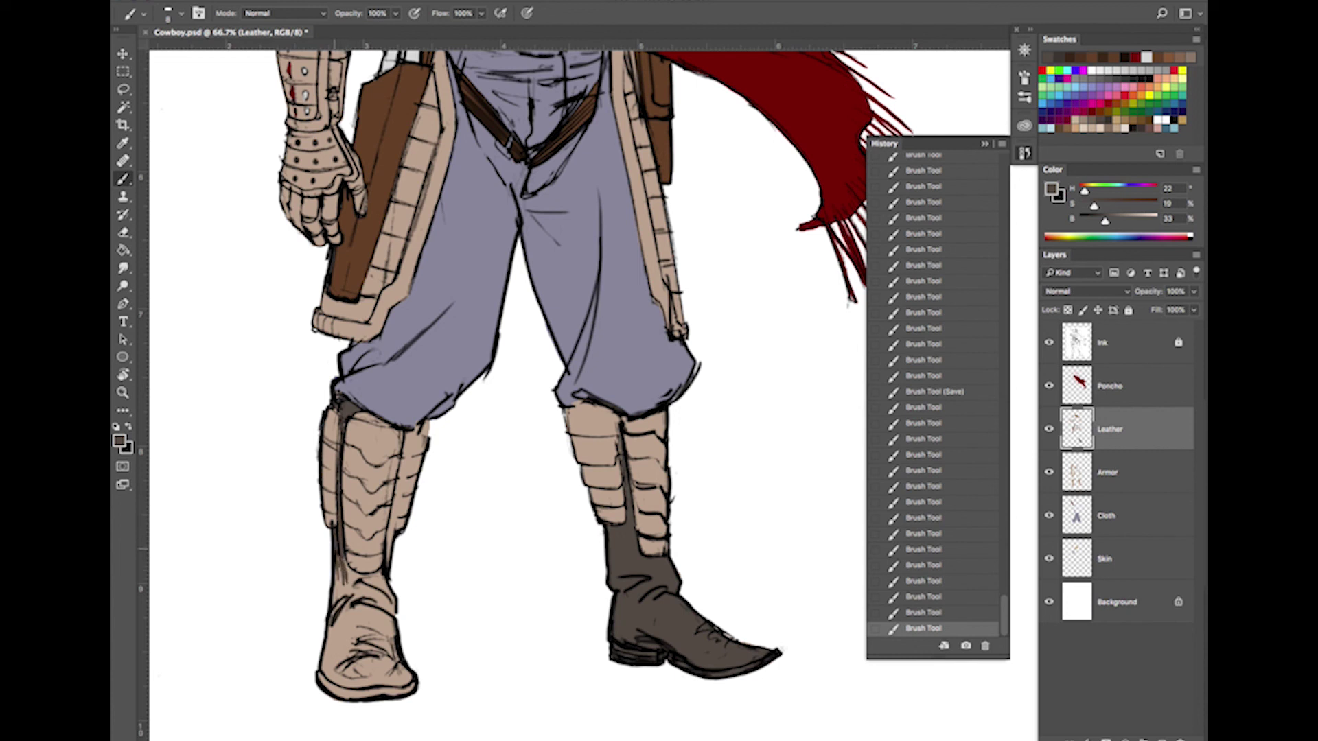
{"action": "mouse_move", "coordinate": [336, 566]}
{"action": "left_mouse_down"}
{"action": "mouse_move", "coordinate": [336, 591]}
{"action": "mouse_move", "coordinate": [383, 573]}
{"action": "left_mouse_up"}
{"action": "mouse_move", "coordinate": [405, 439]}
{"action": "left_mouse_down"}
{"action": "mouse_move", "coordinate": [387, 559]}
{"action": "mouse_move", "coordinate": [400, 456]}
{"action": "mouse_move", "coordinate": [390, 523]}
{"action": "left_mouse_up"}
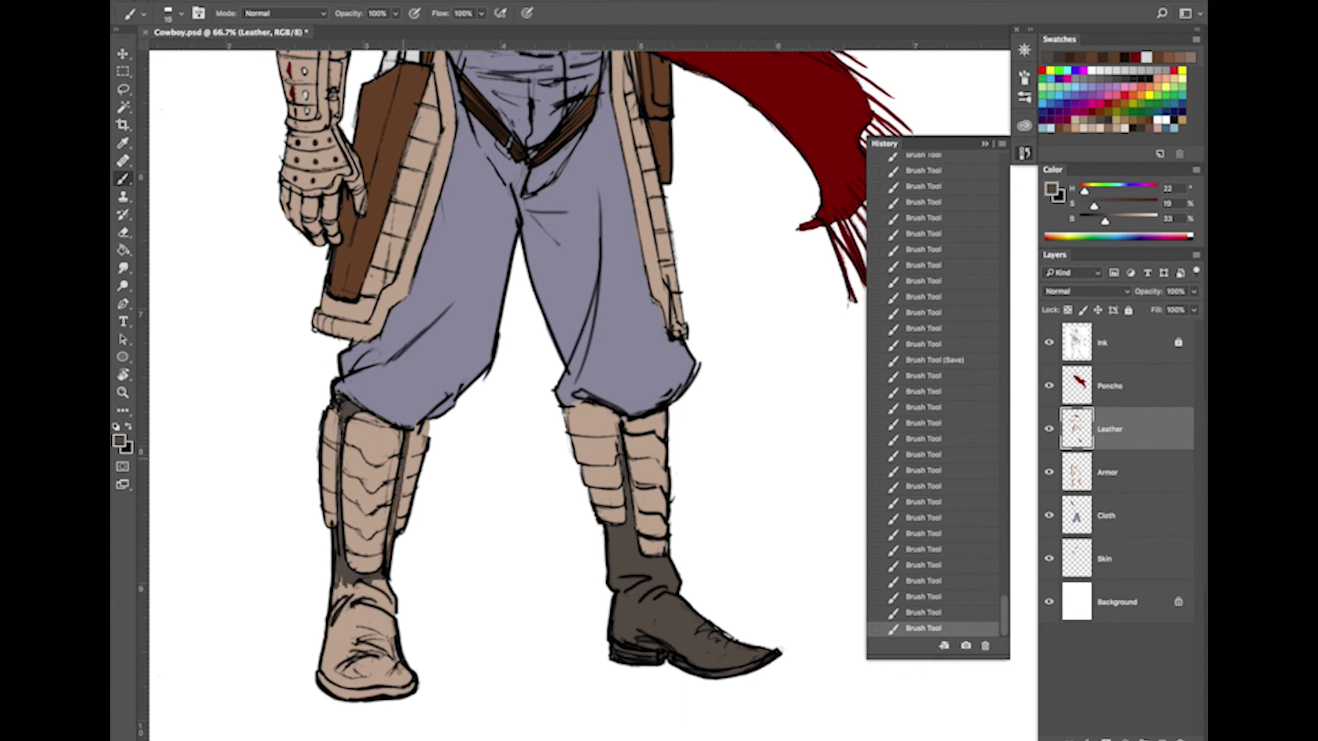
{"action": "left_click_drag", "start_coordinate": [386, 580], "coordinate": [399, 487]}
Fill the foot of the figure's right boot with the dark grey-brown, using a 30 px brush
{"action": "key", "text": "bracketright"}
{"action": "key", "text": "bracketright"}
{"action": "mouse_move", "coordinate": [341, 567]}
{"action": "left_mouse_down"}
{"action": "mouse_move", "coordinate": [345, 601]}
{"action": "mouse_move", "coordinate": [355, 584]}
{"action": "mouse_move", "coordinate": [383, 606]}
{"action": "mouse_move", "coordinate": [386, 596]}
{"action": "mouse_move", "coordinate": [391, 630]}
{"action": "mouse_move", "coordinate": [357, 645]}
{"action": "mouse_move", "coordinate": [388, 675]}
{"action": "mouse_move", "coordinate": [368, 613]}
{"action": "mouse_move", "coordinate": [339, 604]}
{"action": "mouse_move", "coordinate": [323, 677]}
{"action": "mouse_move", "coordinate": [346, 693]}
{"action": "mouse_move", "coordinate": [410, 685]}
{"action": "mouse_move", "coordinate": [388, 689]}
{"action": "mouse_move", "coordinate": [407, 686]}
{"action": "mouse_move", "coordinate": [390, 664]}
{"action": "mouse_move", "coordinate": [401, 670]}
{"action": "mouse_move", "coordinate": [343, 636]}
{"action": "mouse_move", "coordinate": [336, 647]}
{"action": "mouse_move", "coordinate": [360, 656]}
{"action": "mouse_move", "coordinate": [374, 685]}
{"action": "left_mouse_up"}
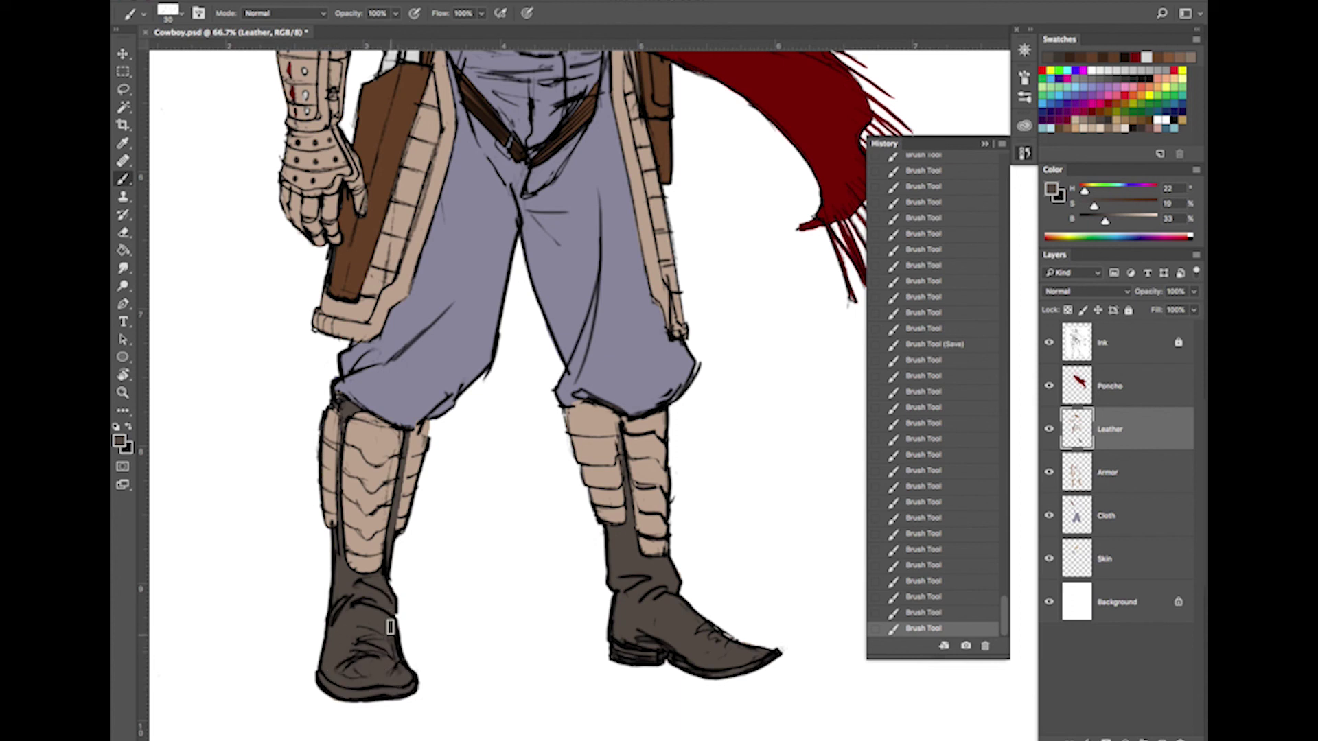
{"action": "left_click_drag", "start_coordinate": [390, 626], "coordinate": [391, 638]}
Paint the band between the upper-arm plates and forearm guard dark grey-brown and touch up beside the glove's thumb with a smaller brush
{"action": "left_click_drag", "start_coordinate": [731, 393], "coordinate": [714, 577]}
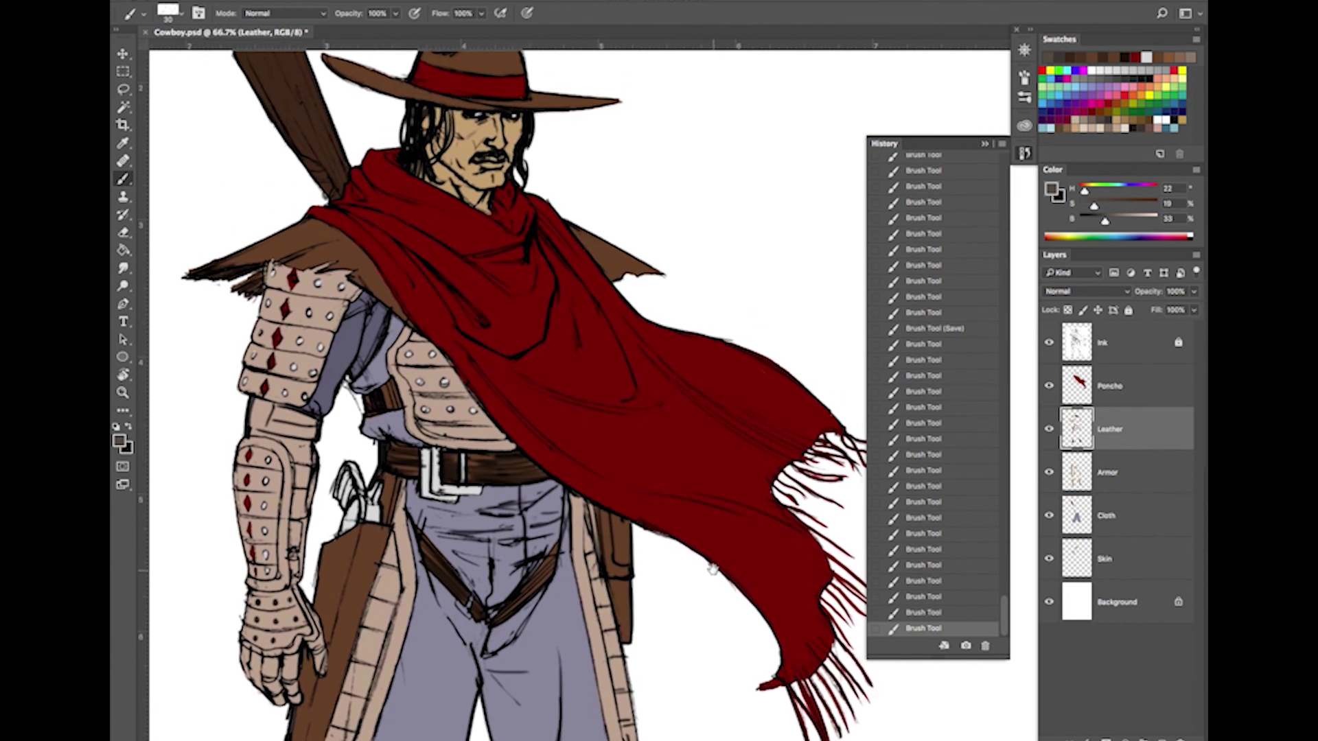
{"action": "left_click_drag", "start_coordinate": [279, 424], "coordinate": [276, 427]}
{"action": "mouse_move", "coordinate": [276, 423]}
{"action": "left_mouse_down"}
{"action": "mouse_move", "coordinate": [304, 426]}
{"action": "mouse_move", "coordinate": [302, 410]}
{"action": "left_mouse_up"}
{"action": "key", "text": "bracketleft"}
{"action": "key", "text": "bracketleft"}
{"action": "key", "text": "bracketleft"}
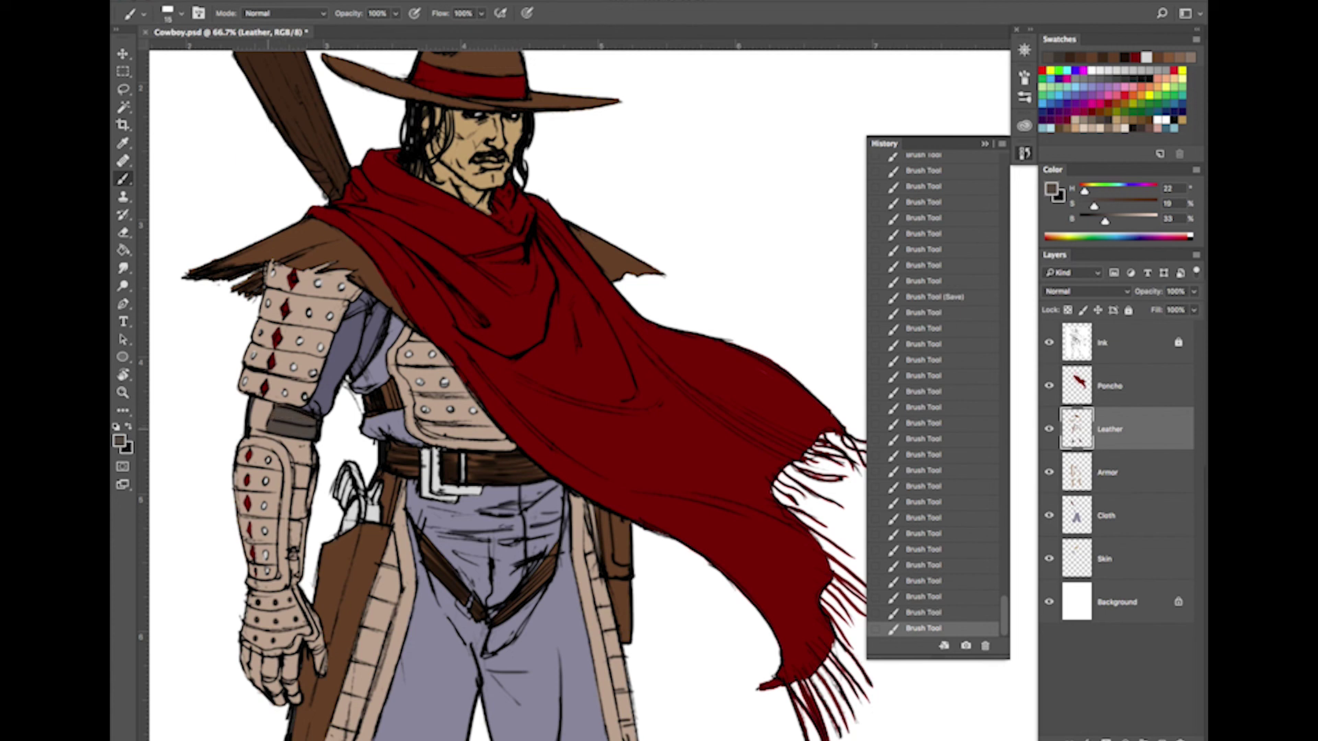
{"action": "left_click_drag", "start_coordinate": [298, 425], "coordinate": [294, 416]}
{"action": "mouse_move", "coordinate": [322, 646]}
{"action": "left_mouse_down"}
{"action": "mouse_move", "coordinate": [268, 675]}
{"action": "mouse_move", "coordinate": [297, 674]}
{"action": "mouse_move", "coordinate": [325, 639]}
{"action": "left_mouse_up"}
Save the drawing and bring the whole figure into view
{"action": "key", "text": "ctrl+s"}
{"action": "key", "text": "ctrl+minus"}
{"action": "key", "text": "ctrl+minus"}
{"action": "key", "text": "ctrl+minus"}
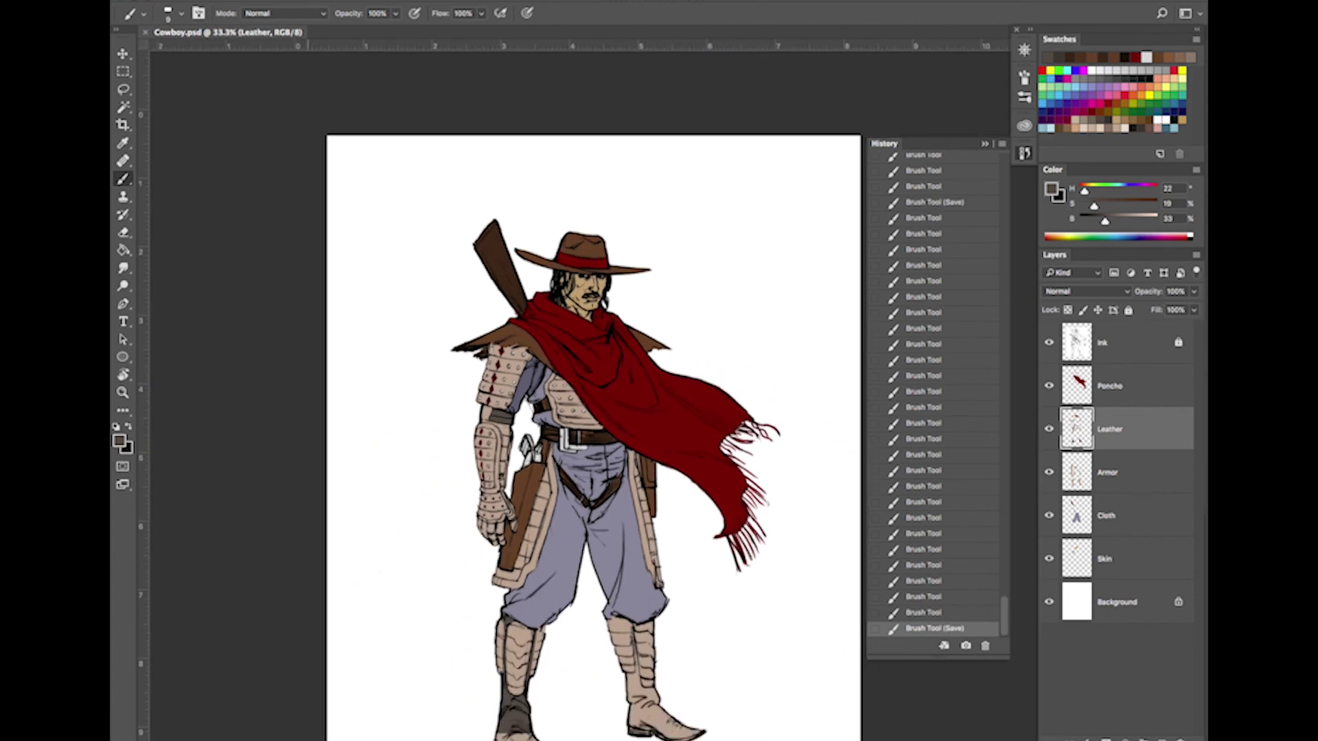